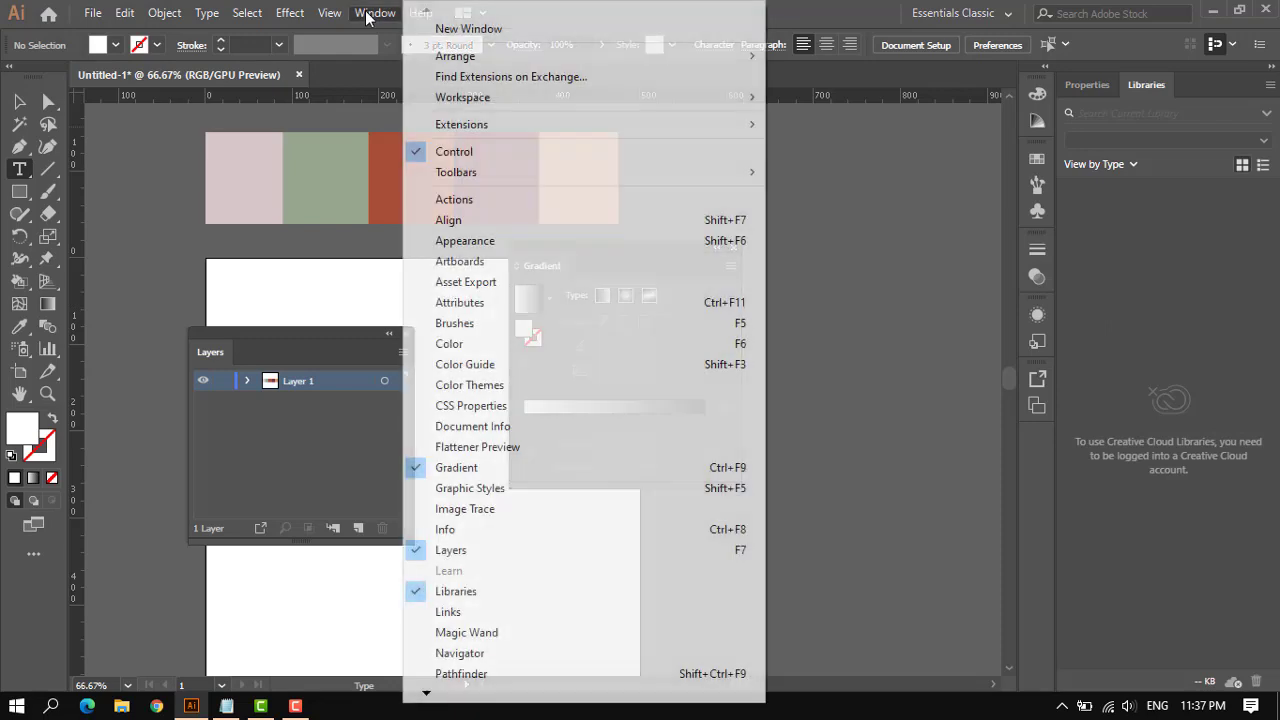
Reset the Essentials Classic workspace, and display the Align panel in the empty area beside the palette image.
{"action": "mouse_move", "coordinate": [516, 101]}
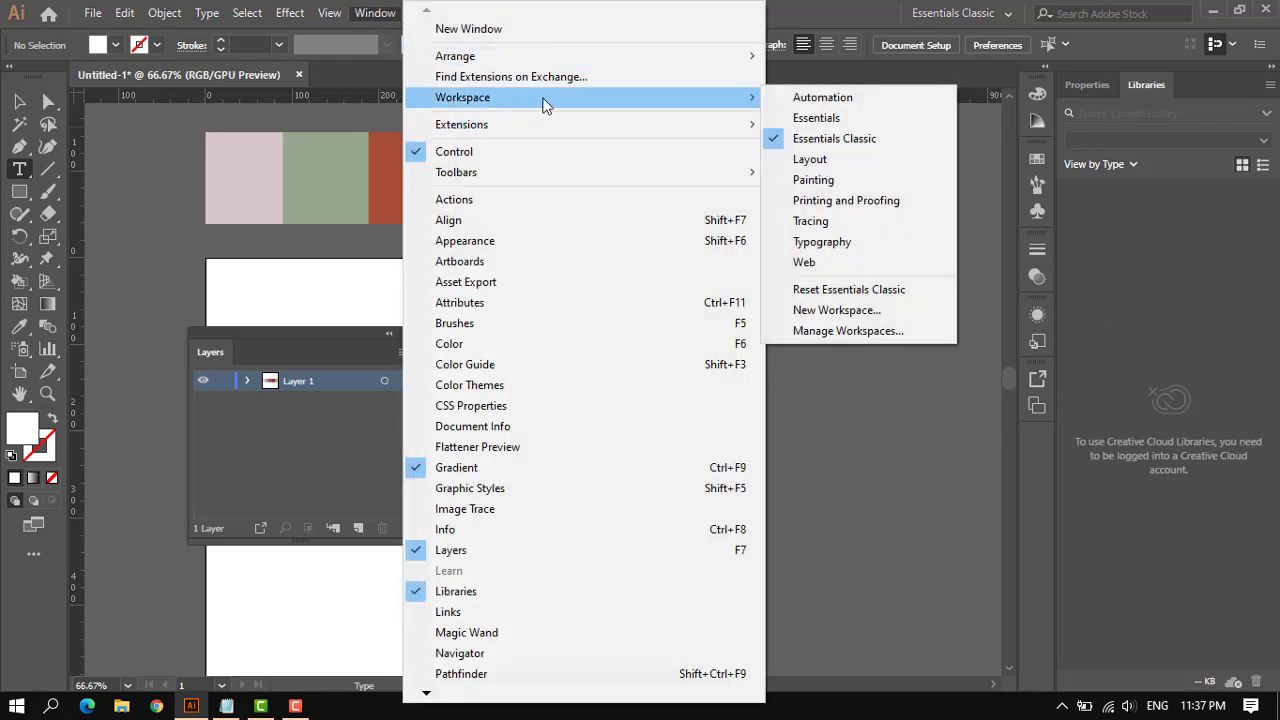
{"action": "left_click", "coordinate": [842, 290]}
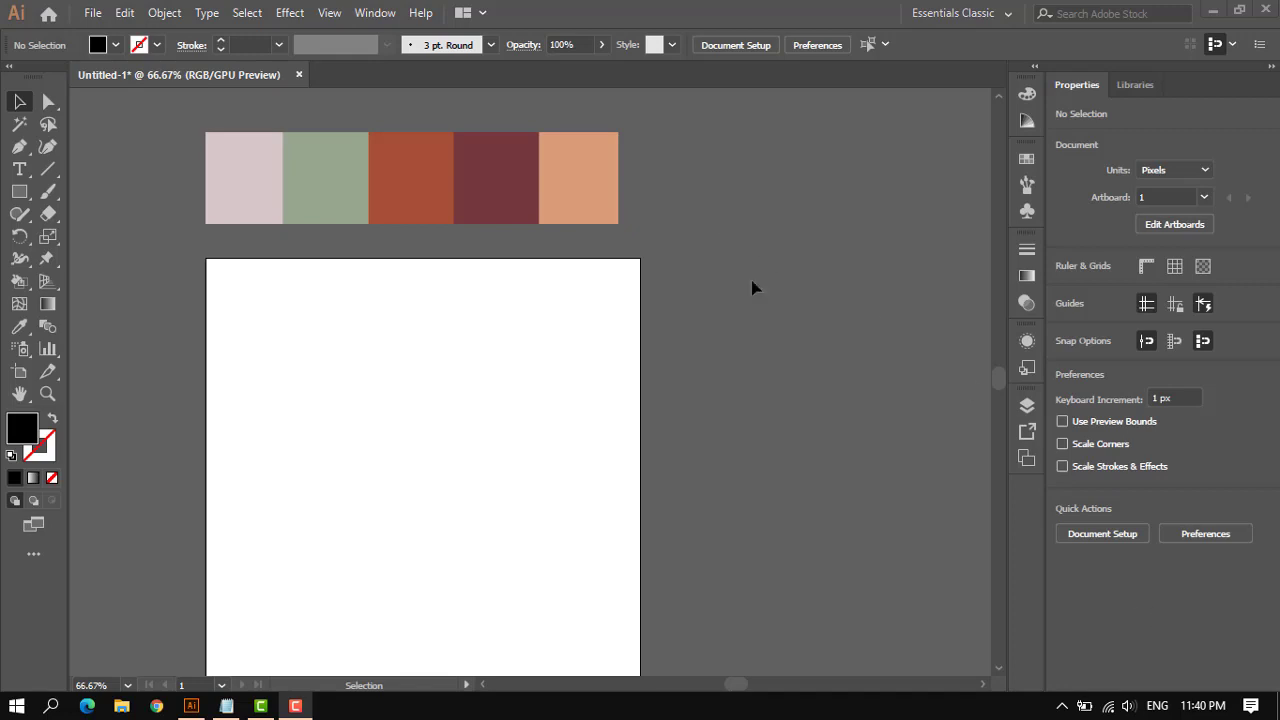
{"action": "left_click", "coordinate": [392, 12]}
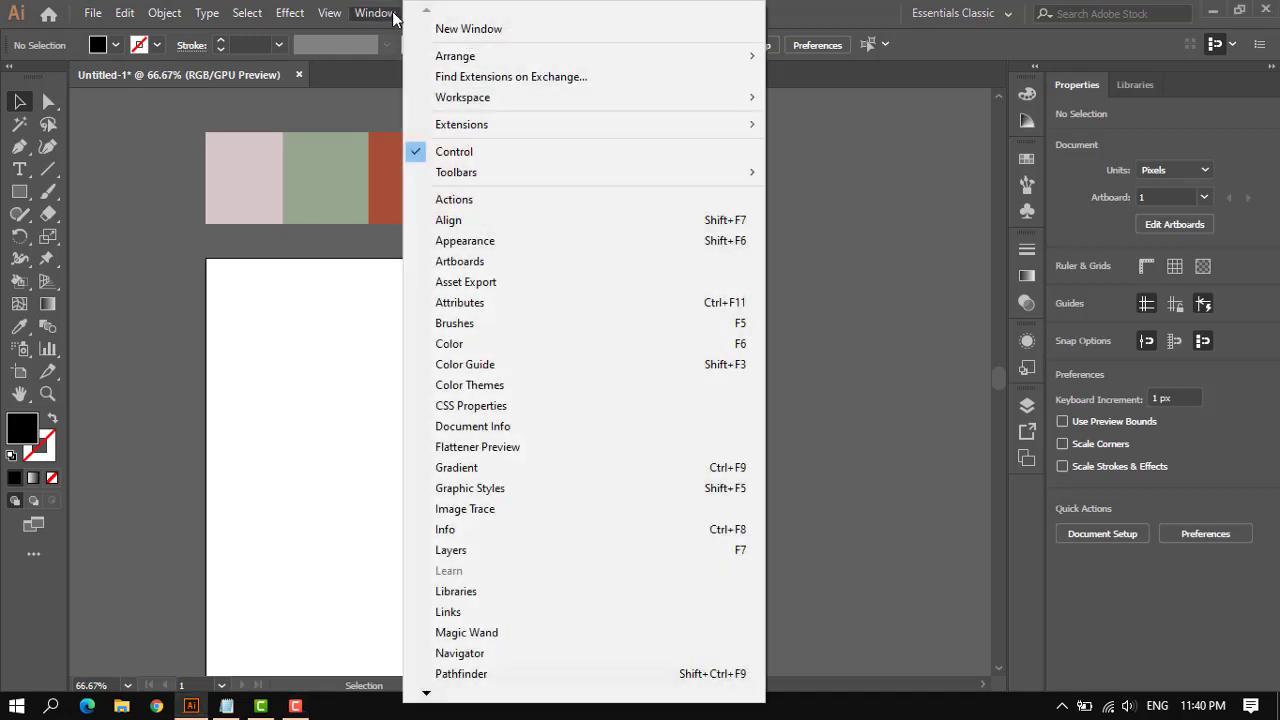
{"action": "left_click", "coordinate": [480, 220]}
{"action": "left_click_drag", "start_coordinate": [741, 110], "coordinate": [835, 108]}
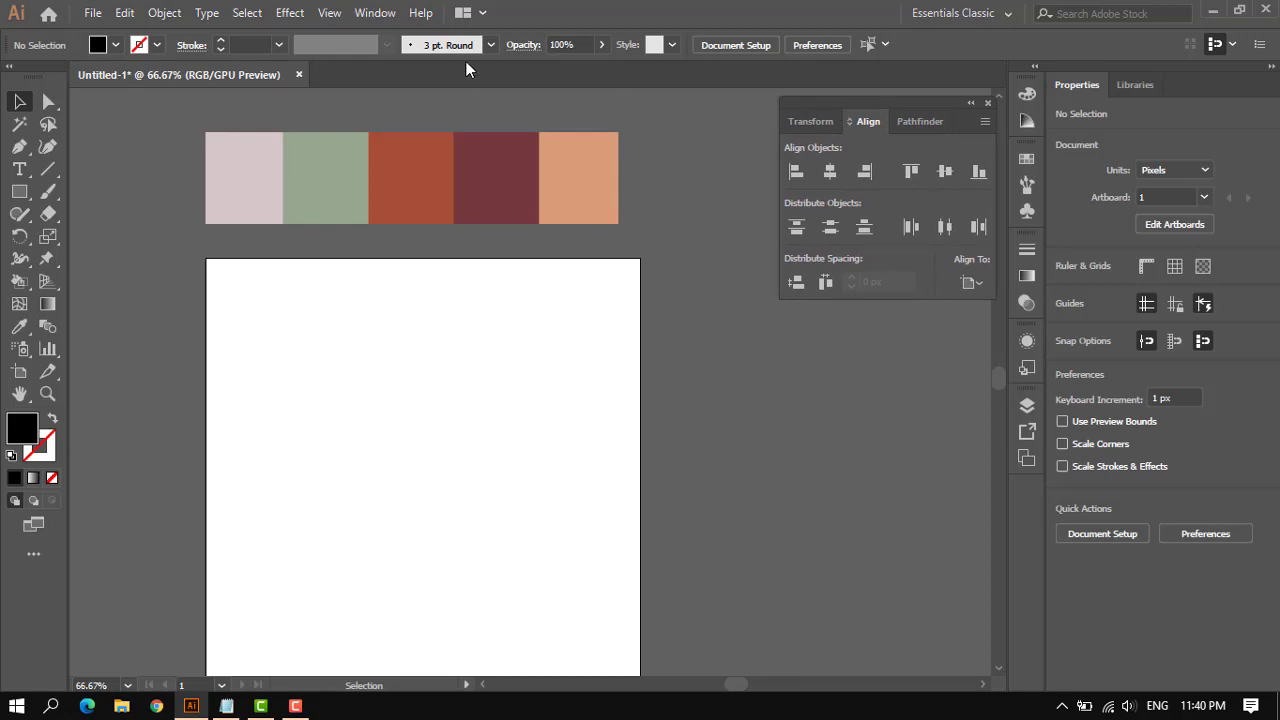
Show the document rulers.
{"action": "key", "text": "ctrl+r"}
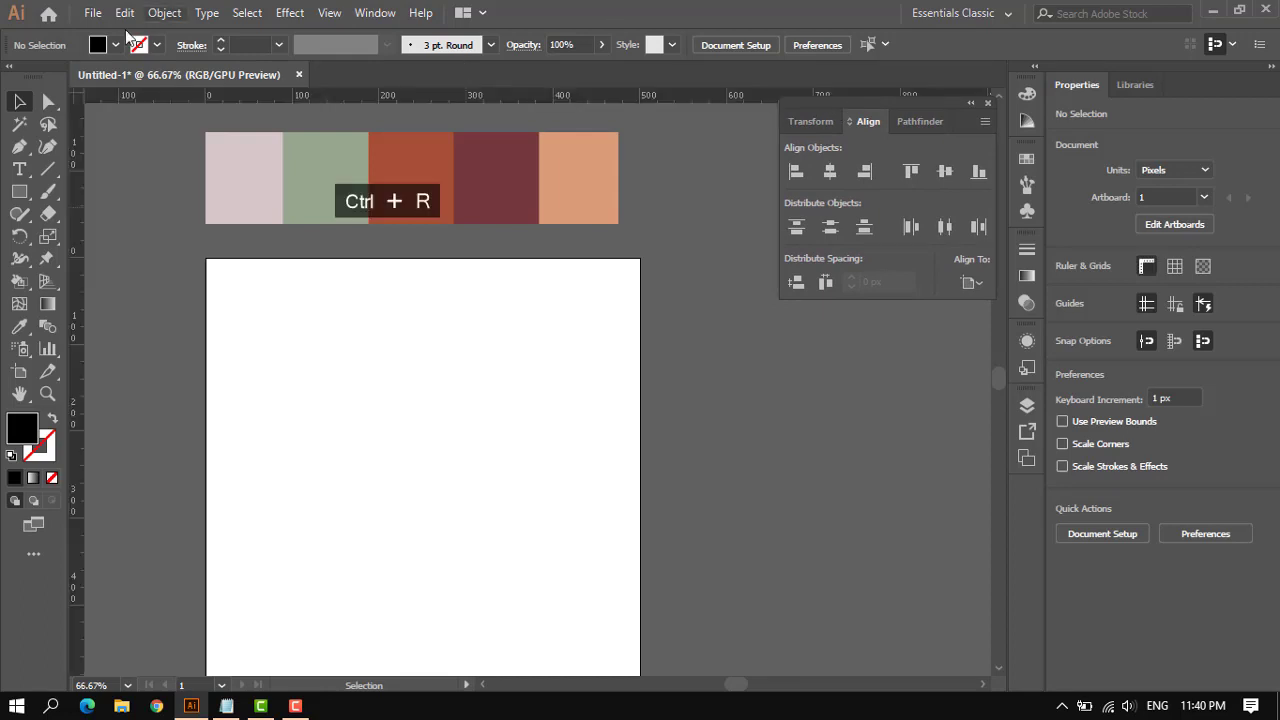
{"action": "left_click", "coordinate": [332, 12]}
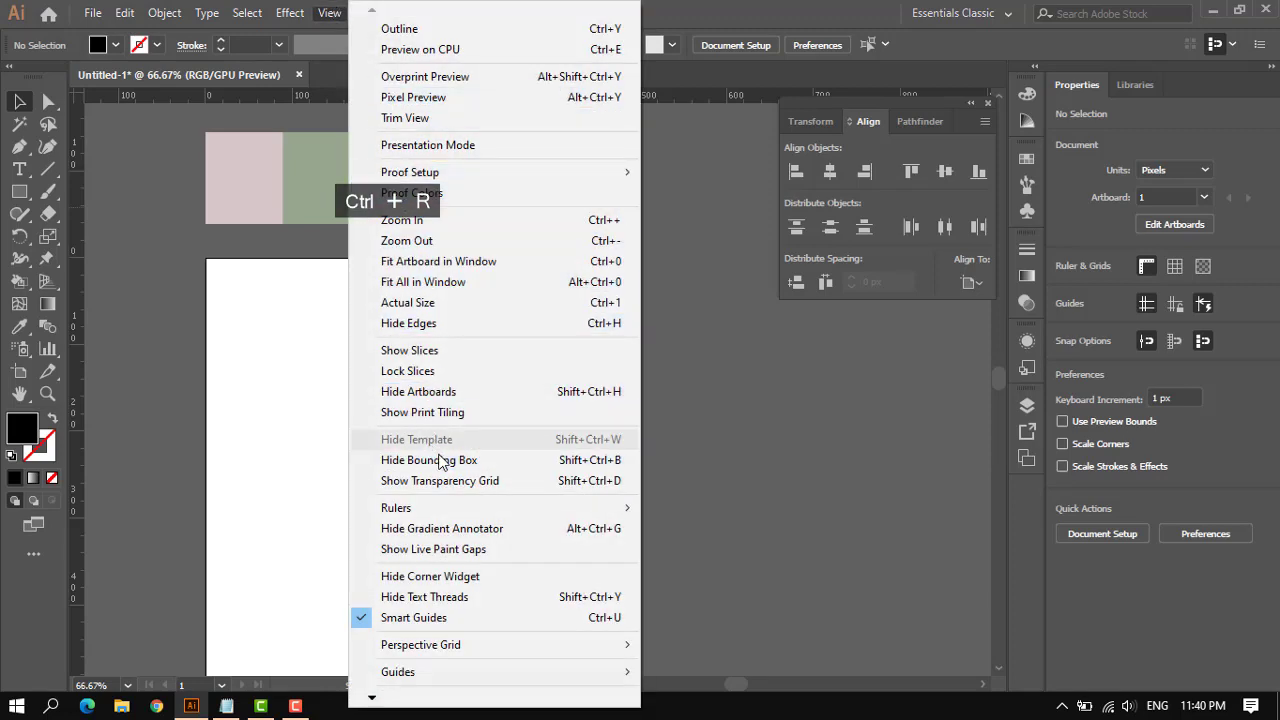
{"action": "mouse_move", "coordinate": [476, 512]}
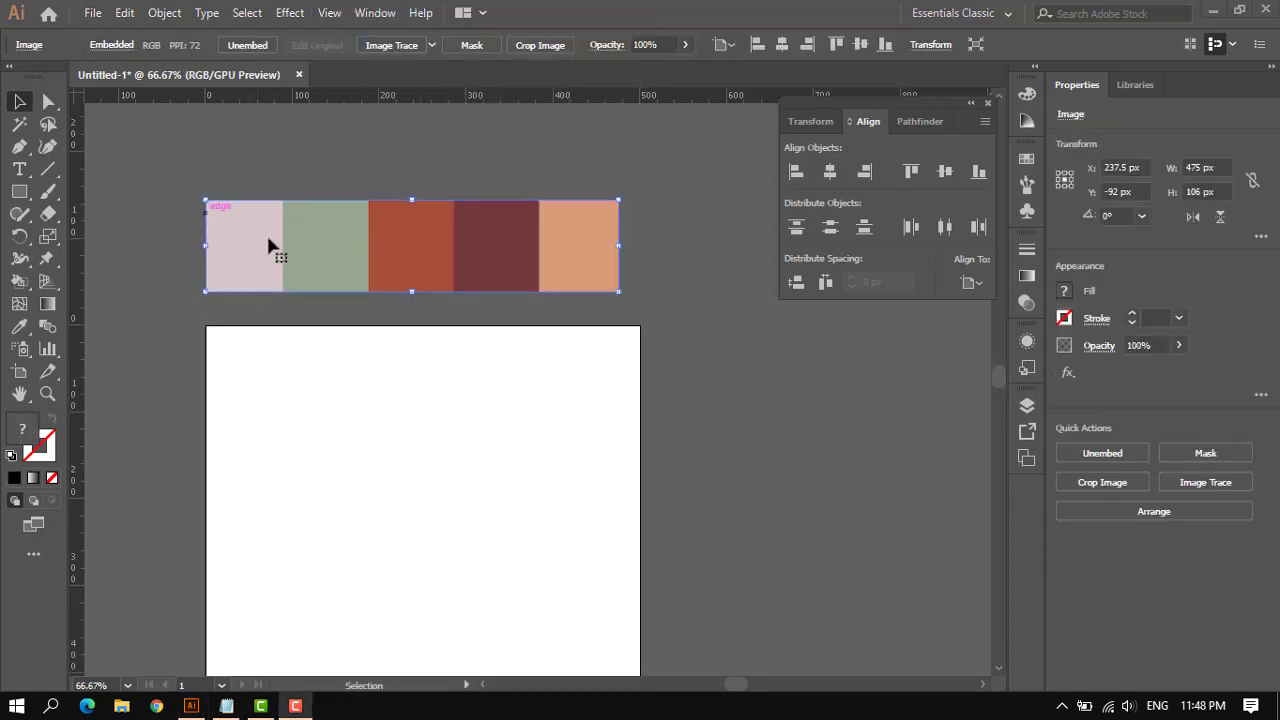
Move the colour palette image above the artboard to about X 249.5 px, Y -81 px.
{"action": "left_click_drag", "start_coordinate": [280, 209], "coordinate": [316, 262]}
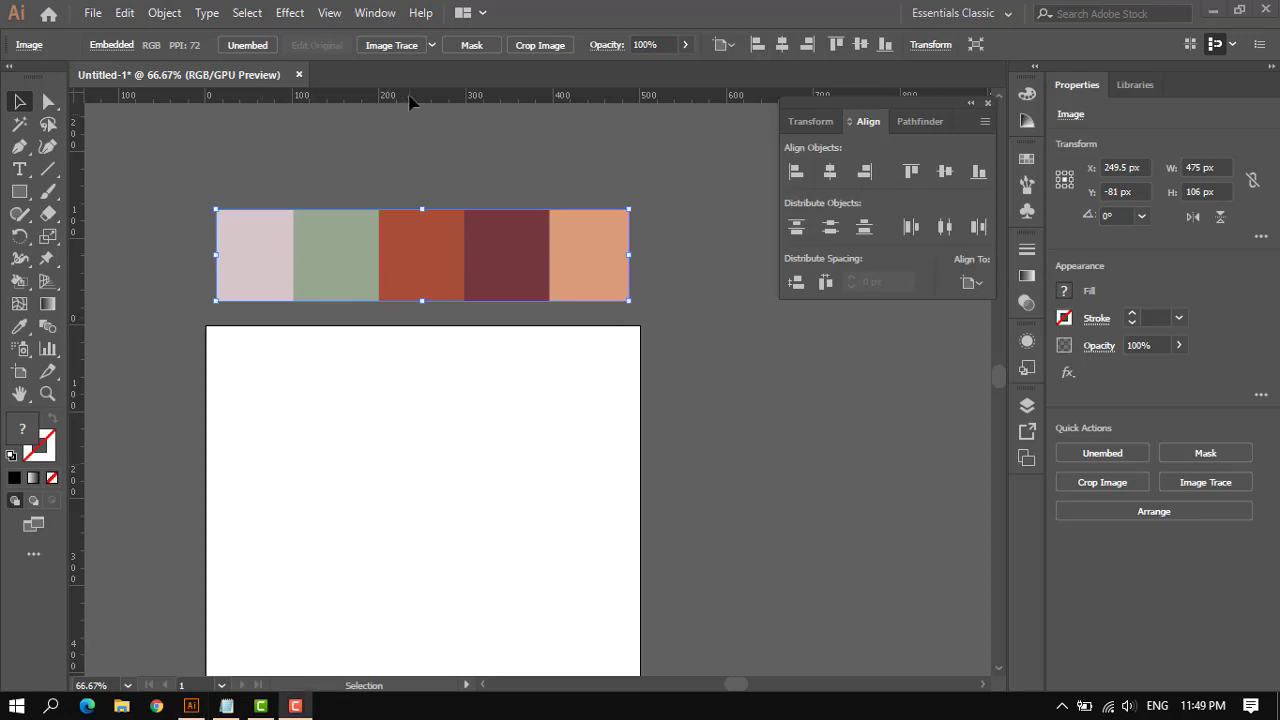
{"action": "left_click", "coordinate": [409, 268]}
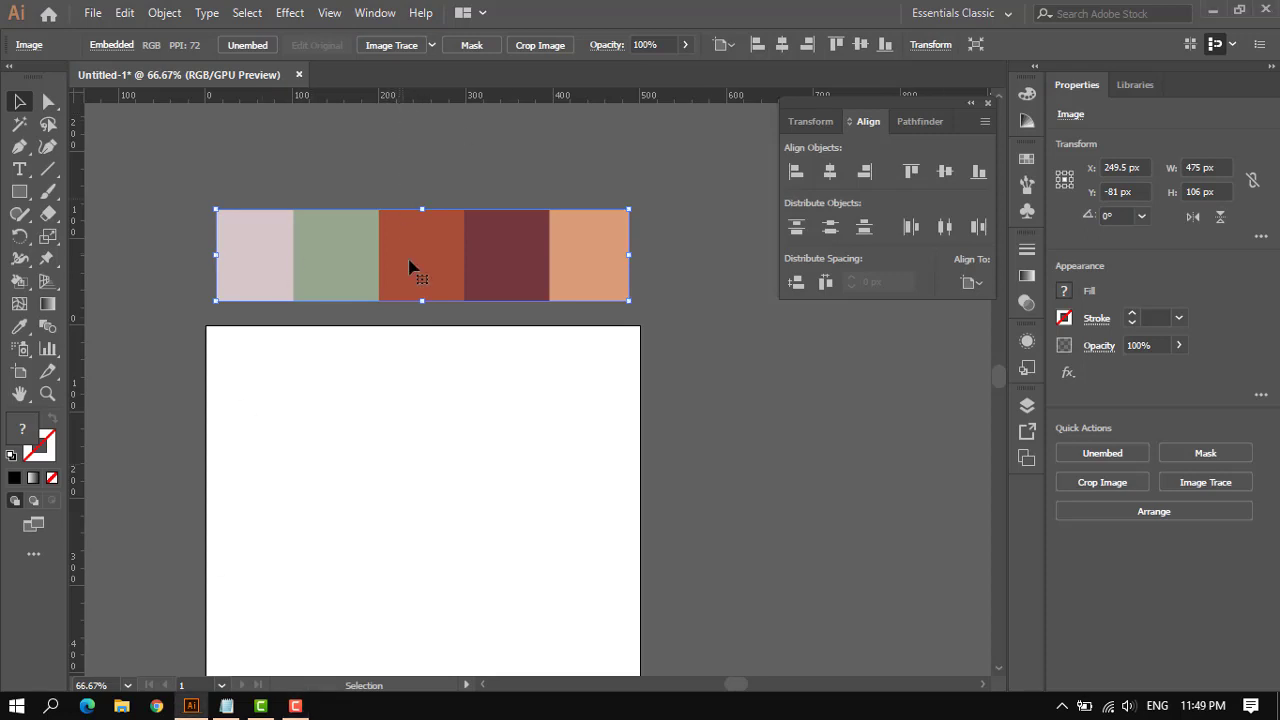
Add a horizontal ruler guide at about Y 190 px and a vertical guide across the artboard's left half.
{"action": "left_click_drag", "start_coordinate": [437, 98], "coordinate": [362, 488]}
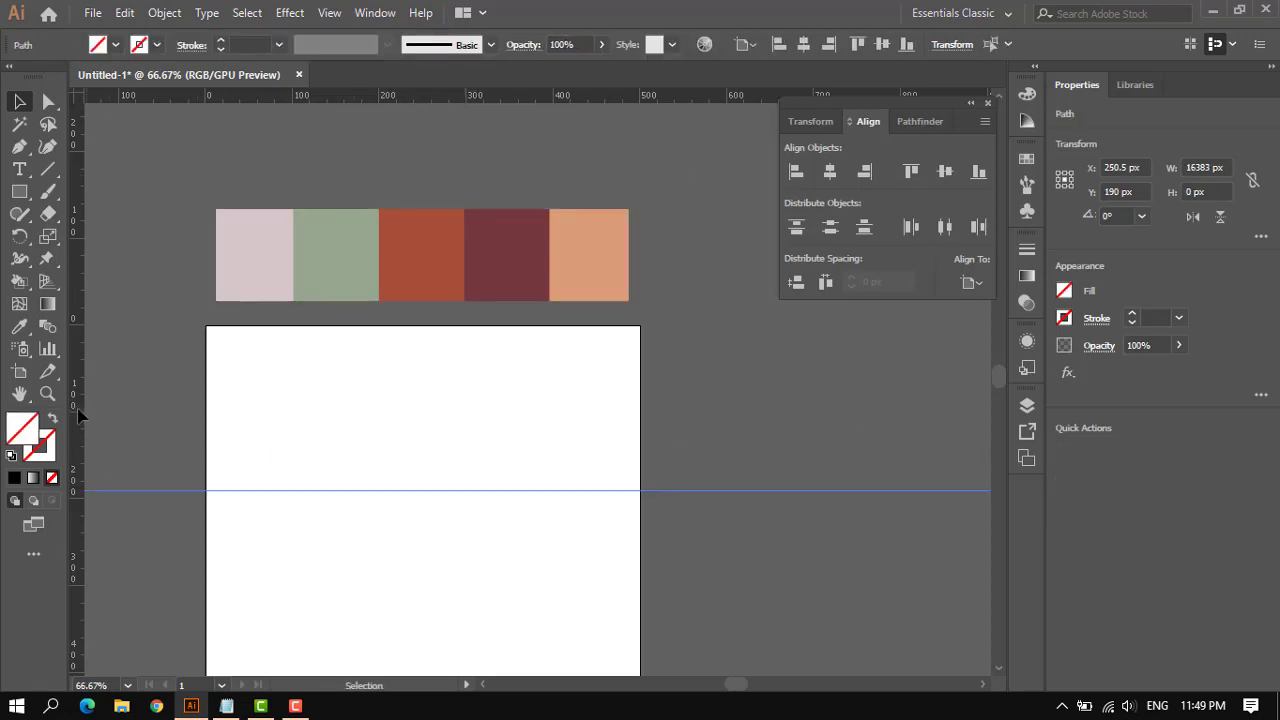
{"action": "left_click_drag", "start_coordinate": [78, 415], "coordinate": [221, 394]}
{"action": "left_click", "coordinate": [418, 451]}
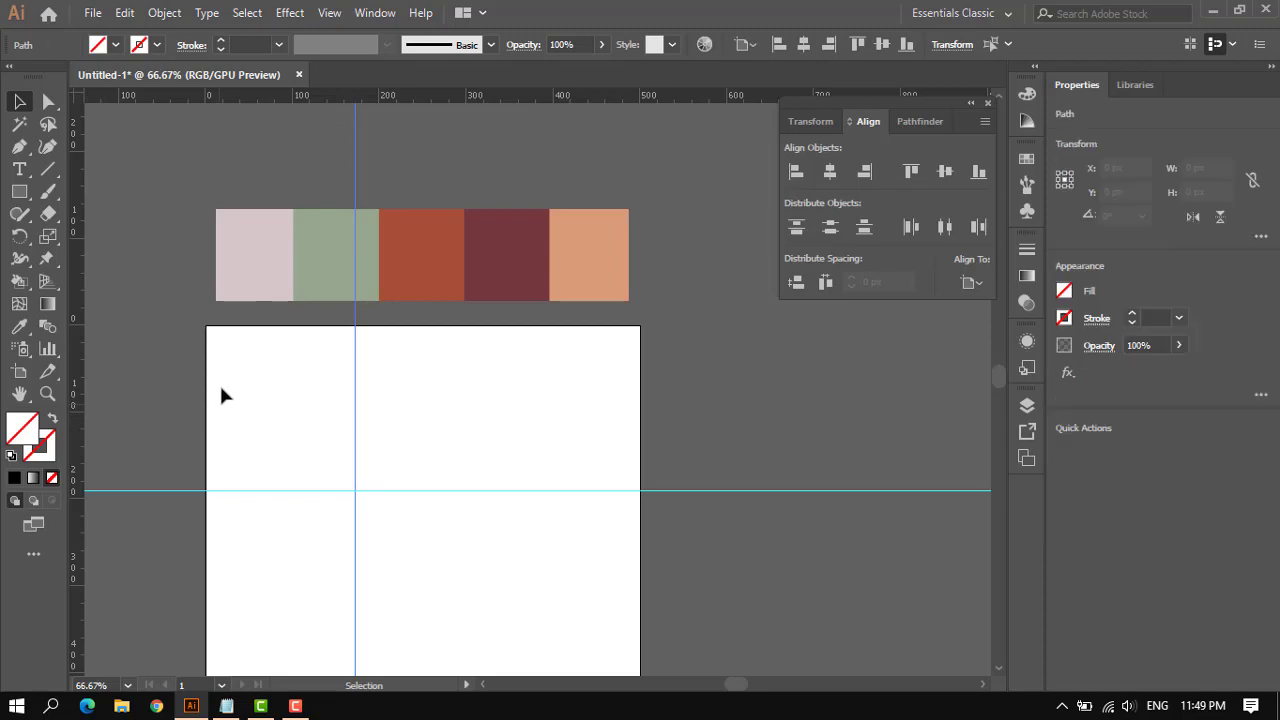
Centre the vertical guide horizontally and the horizontal guide vertically on the artboard.
{"action": "left_click", "coordinate": [828, 180]}
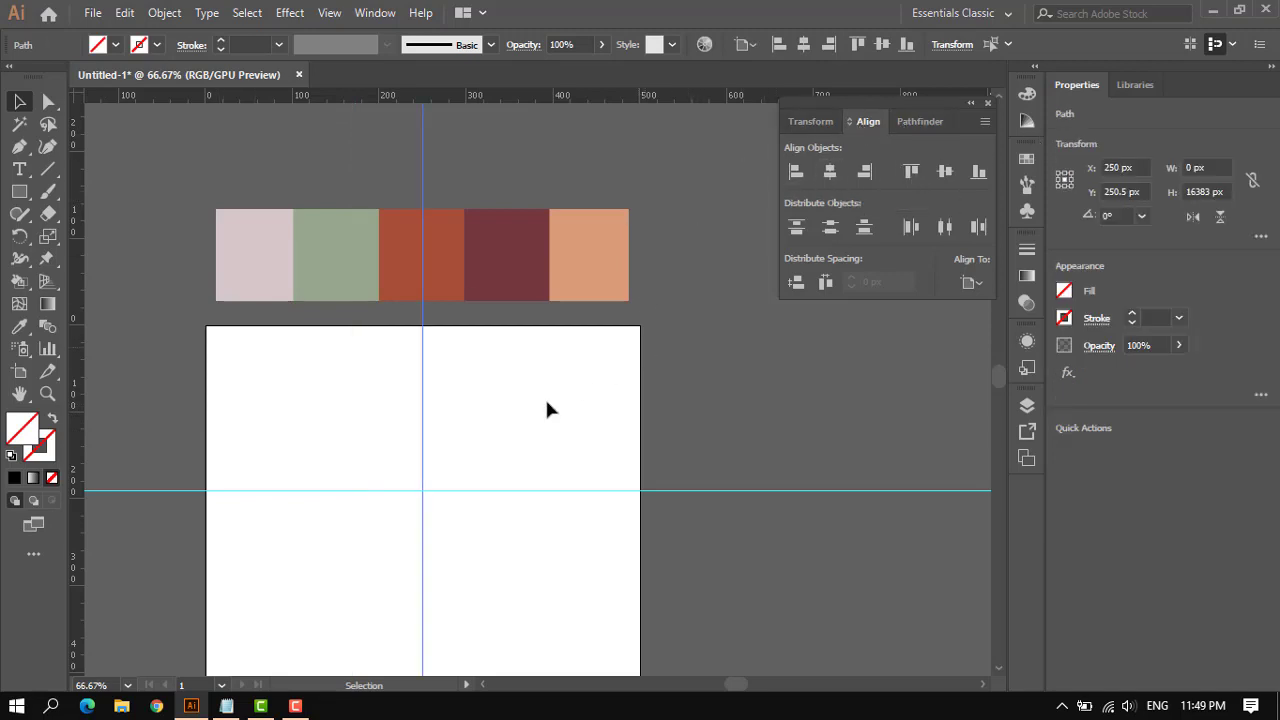
{"action": "left_click_drag", "start_coordinate": [505, 413], "coordinate": [590, 630]}
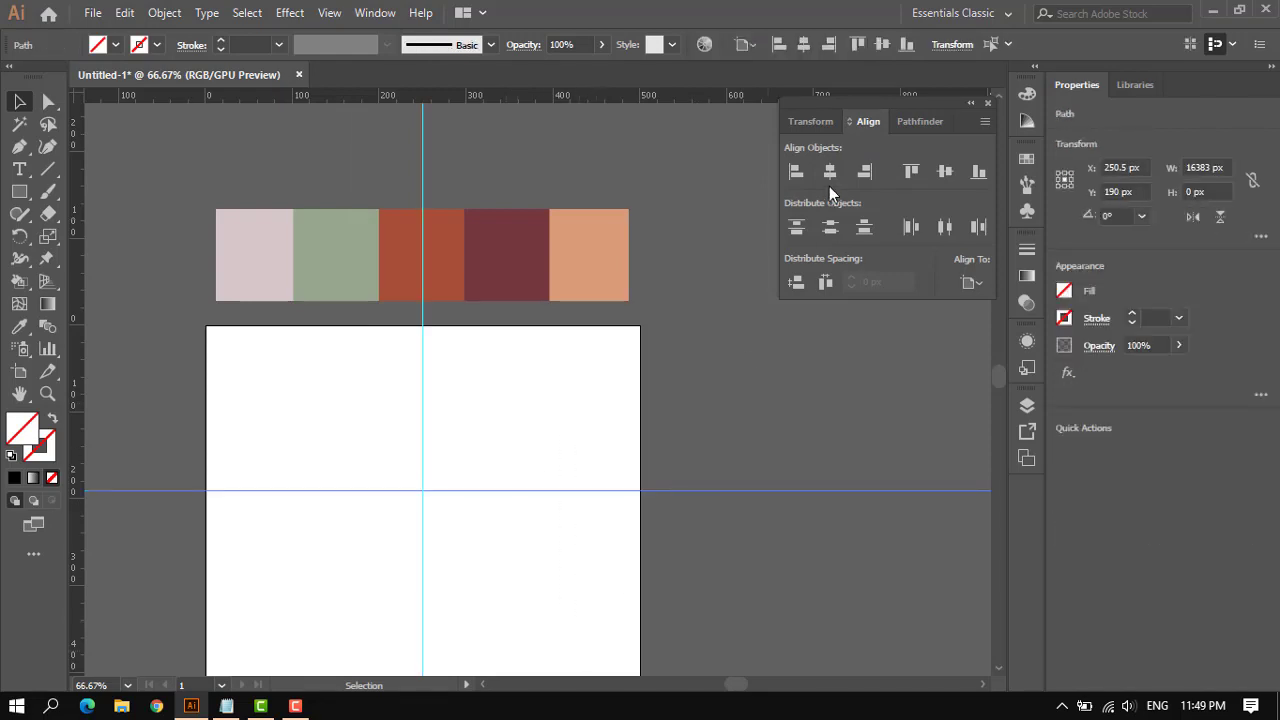
{"action": "left_click", "coordinate": [946, 174]}
{"action": "scroll", "coordinate": [360, 440], "scroll_direction": "down", "scroll_amount": 3}
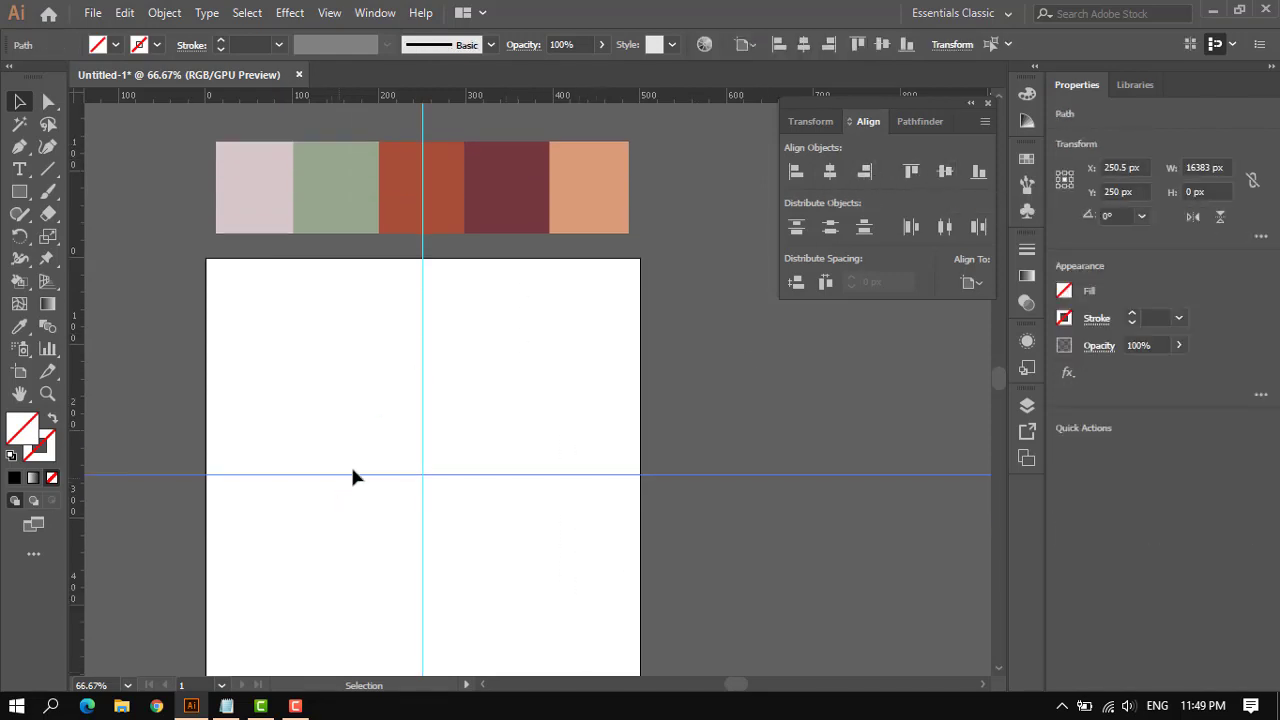
Deselect the guide and set the alignment reference to Align to Artboard.
{"action": "scroll", "coordinate": [370, 472], "scroll_direction": "down", "scroll_amount": 4}
{"action": "left_click", "coordinate": [850, 308]}
{"action": "left_click", "coordinate": [981, 282]}
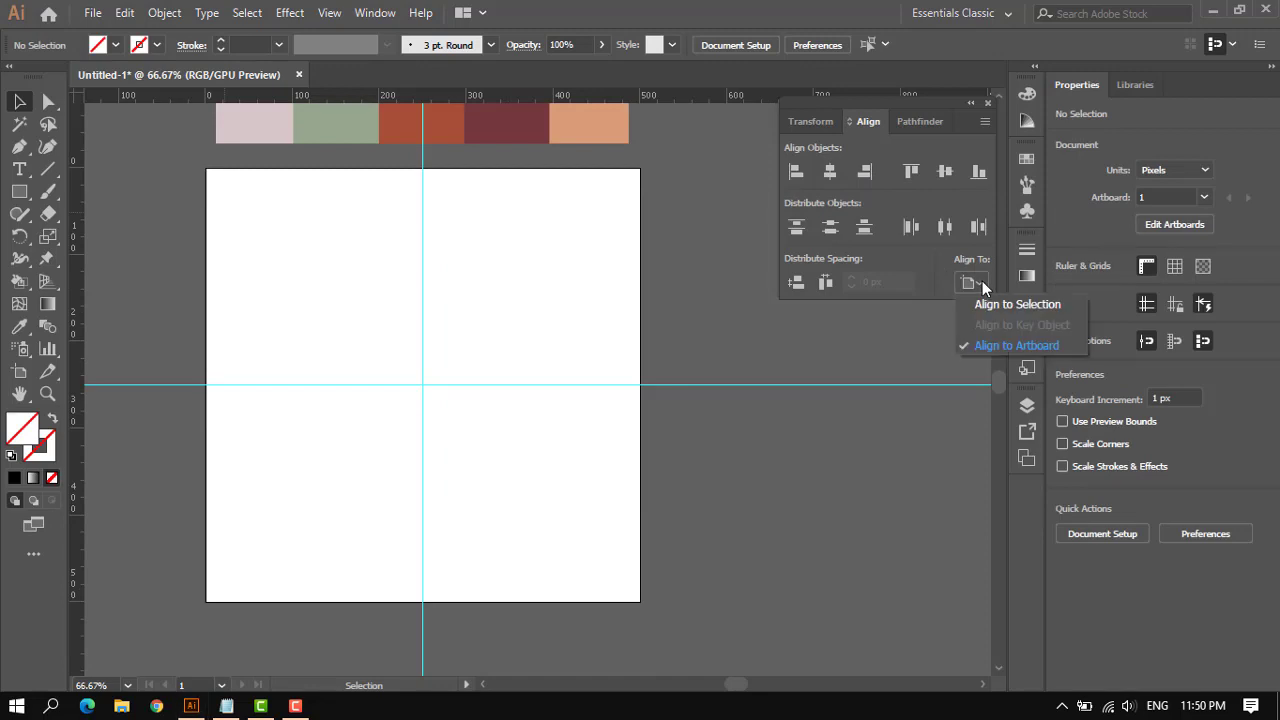
{"action": "left_click", "coordinate": [1000, 345]}
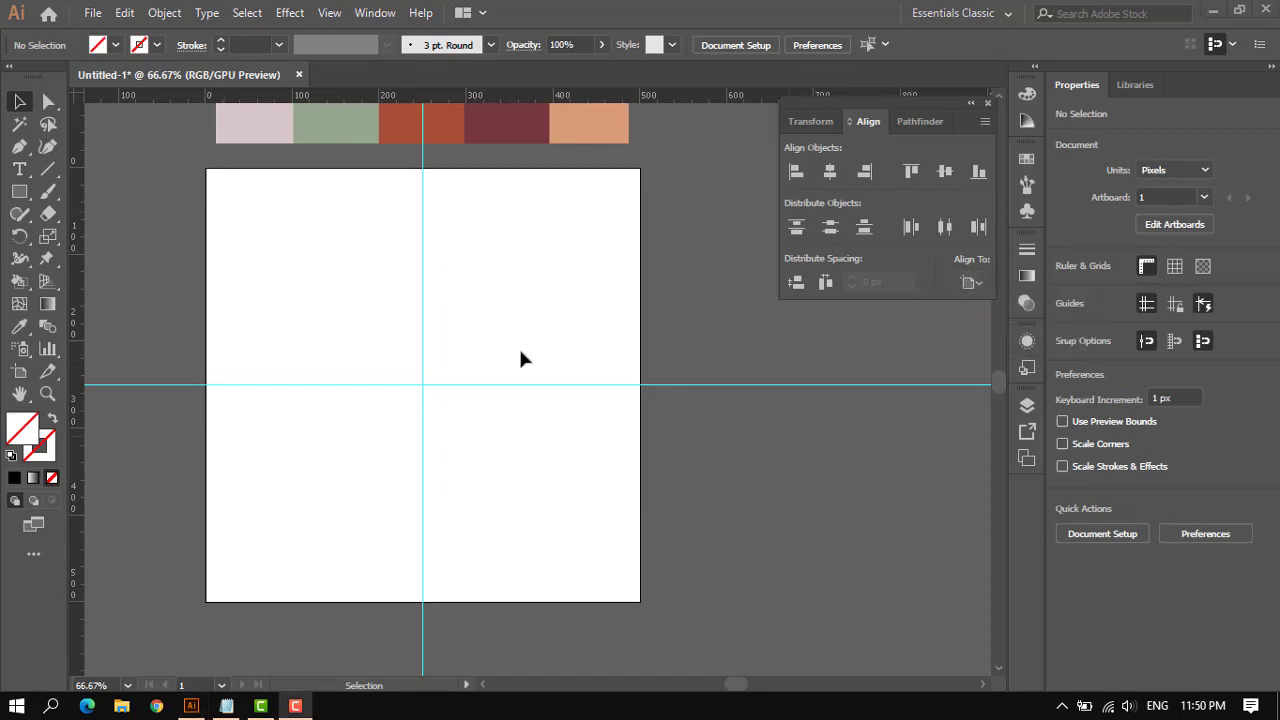
Group the horizontal and vertical guides and lock their group in Layer 1.
{"action": "key", "text": "ctrl+a"}
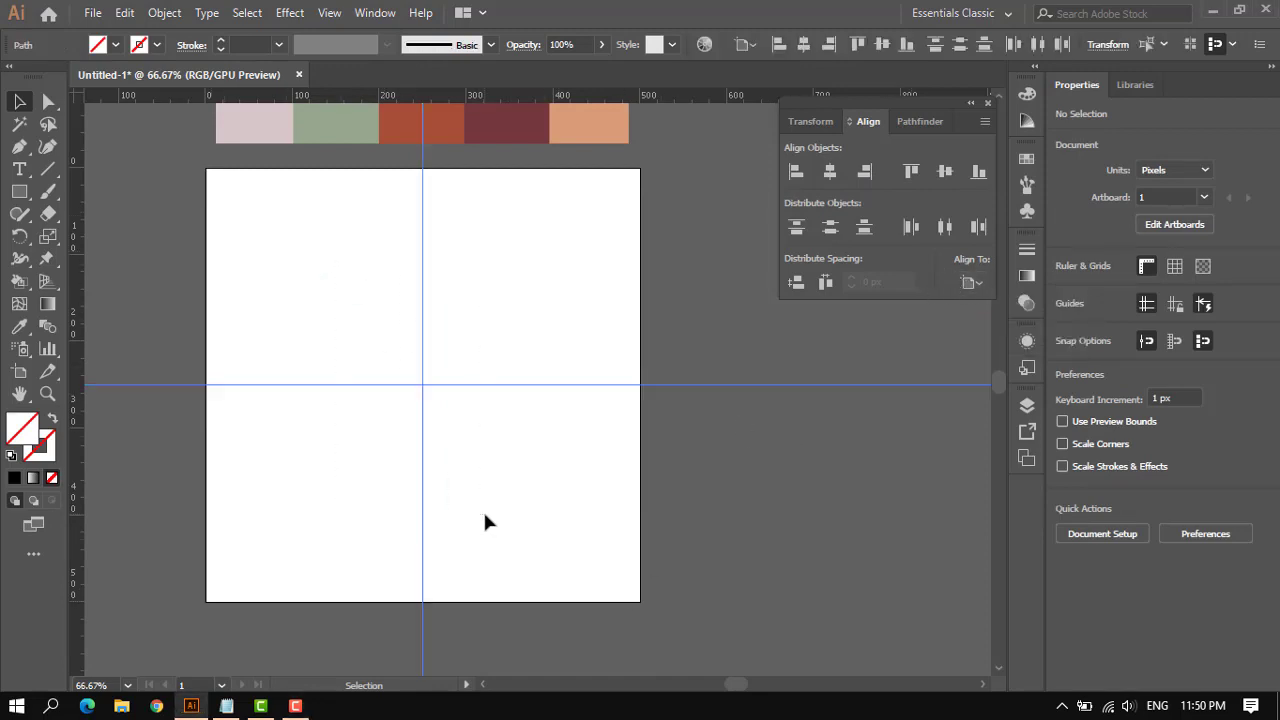
{"action": "key", "text": "ctrl+g"}
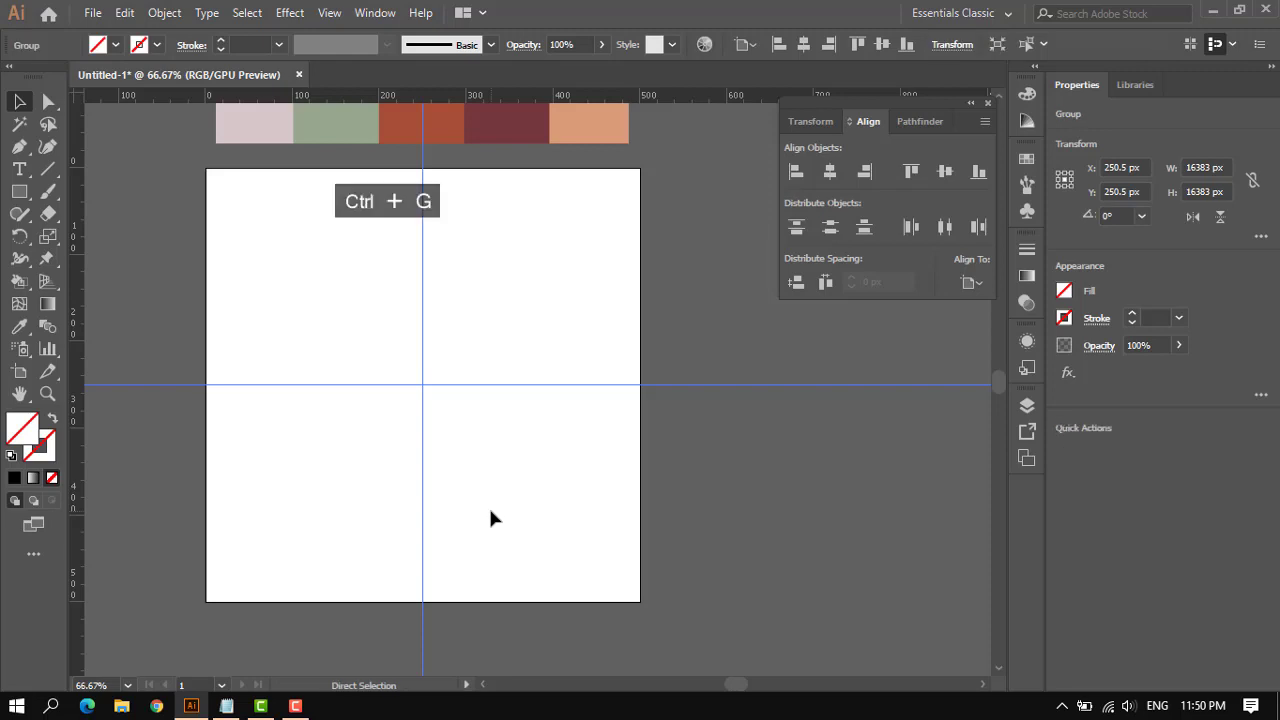
{"action": "left_click", "coordinate": [1027, 405]}
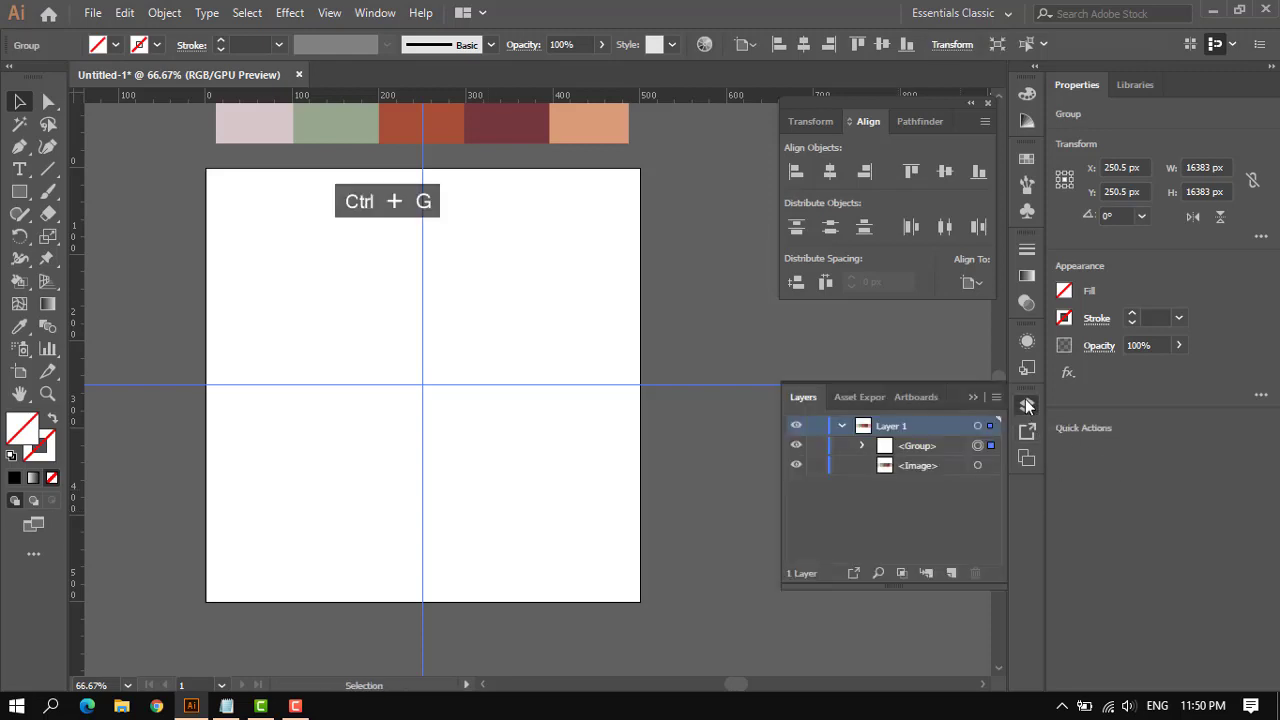
{"action": "left_click", "coordinate": [814, 447]}
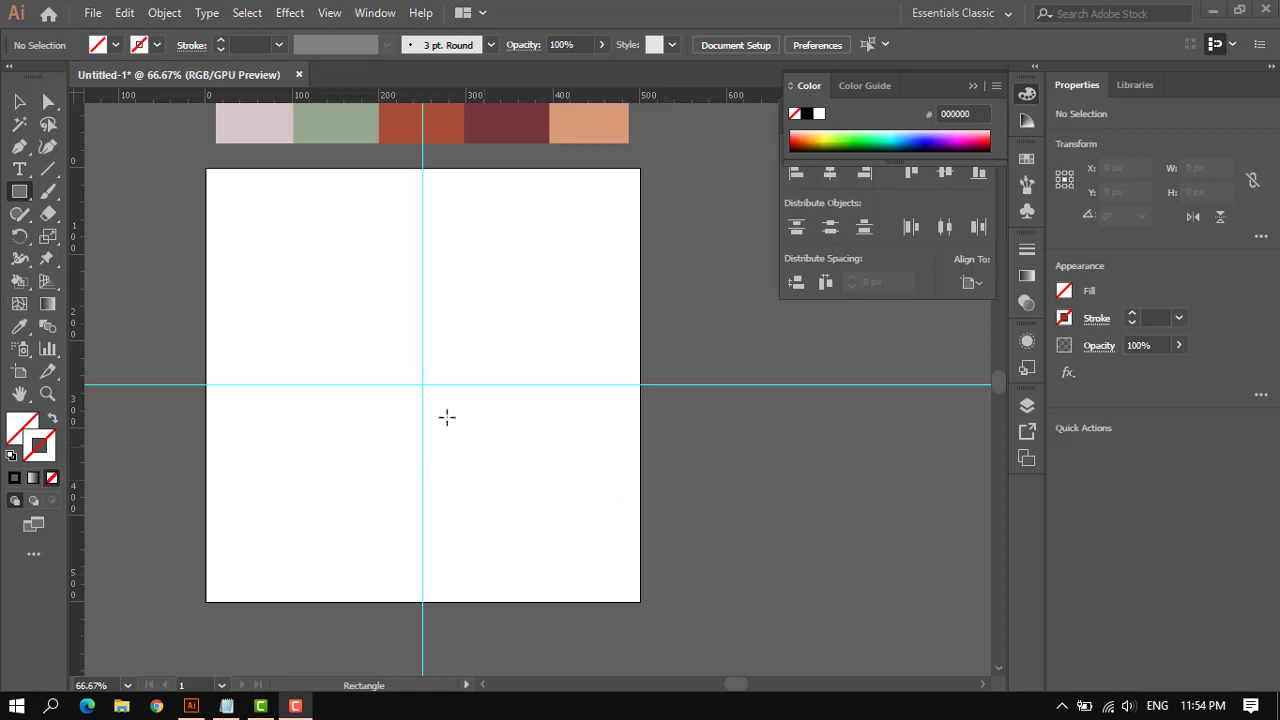
Draw a circle about 272 px in diameter around the guide intersection with the Ellipse tool, then deselect it.
{"action": "left_click", "coordinate": [20, 192]}
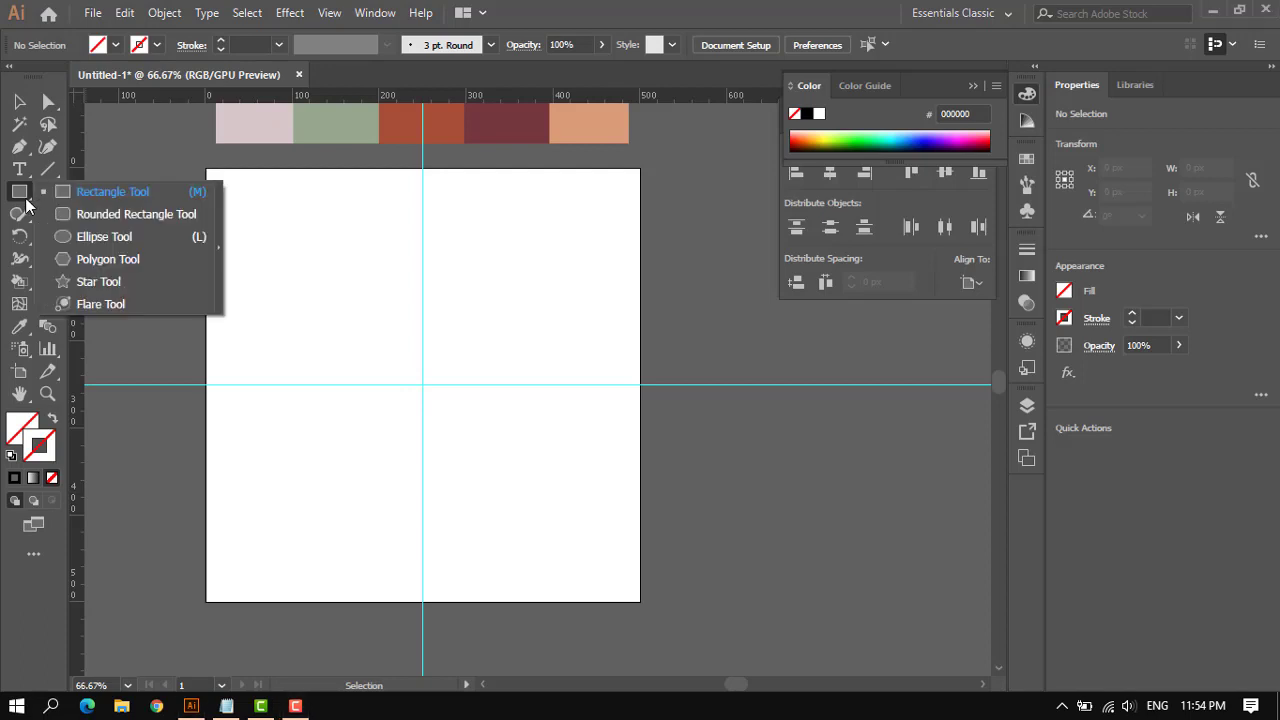
{"action": "left_click", "coordinate": [99, 243]}
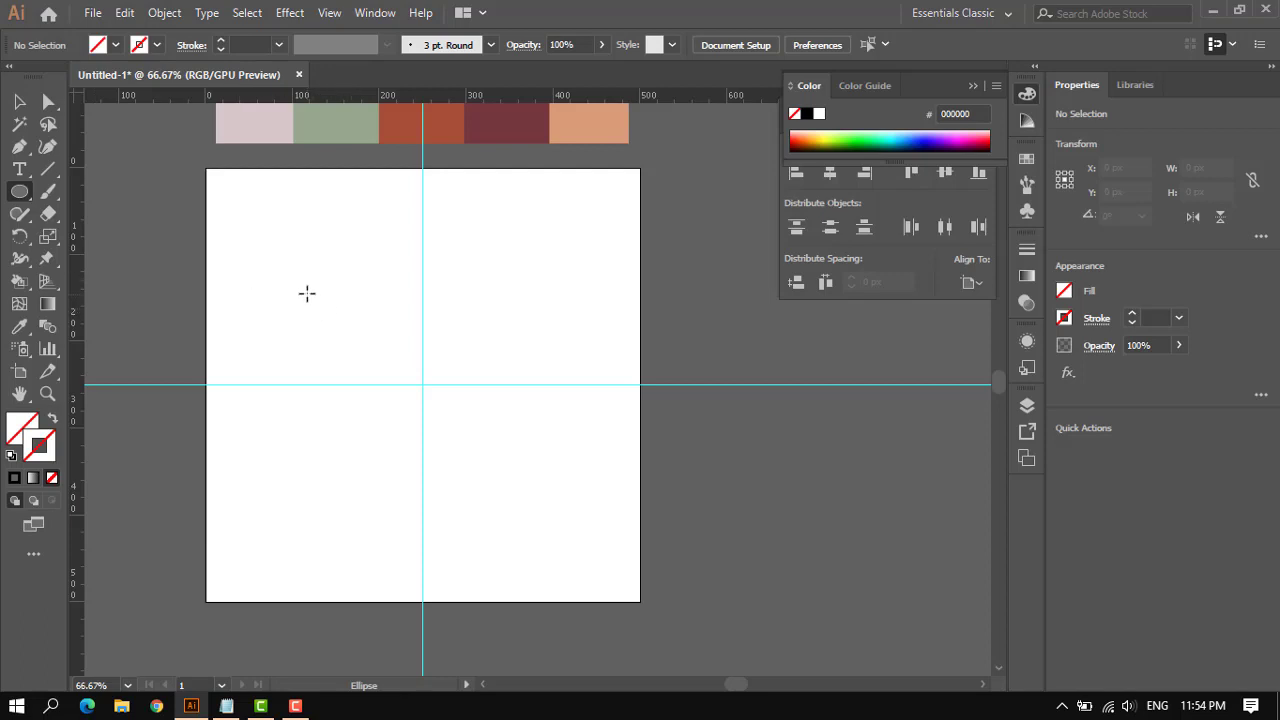
{"action": "left_click_drag", "start_coordinate": [316, 282], "coordinate": [515, 517]}
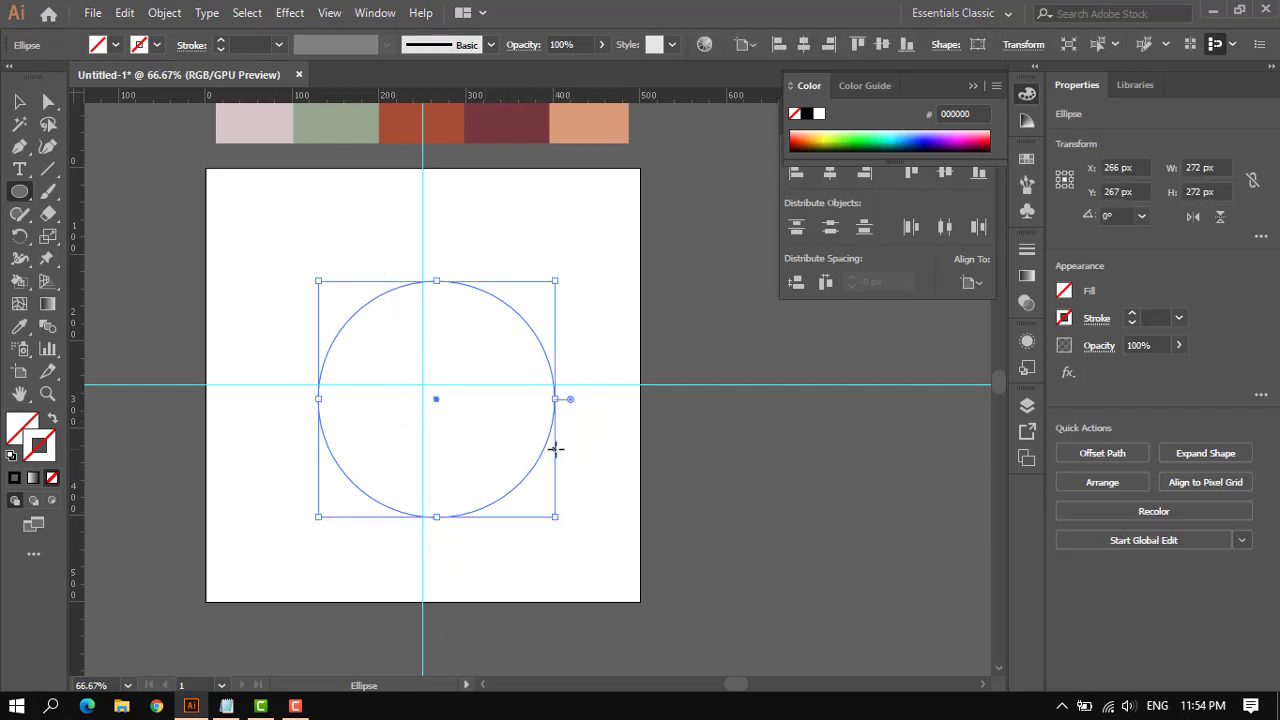
{"action": "left_click", "coordinate": [19, 101]}
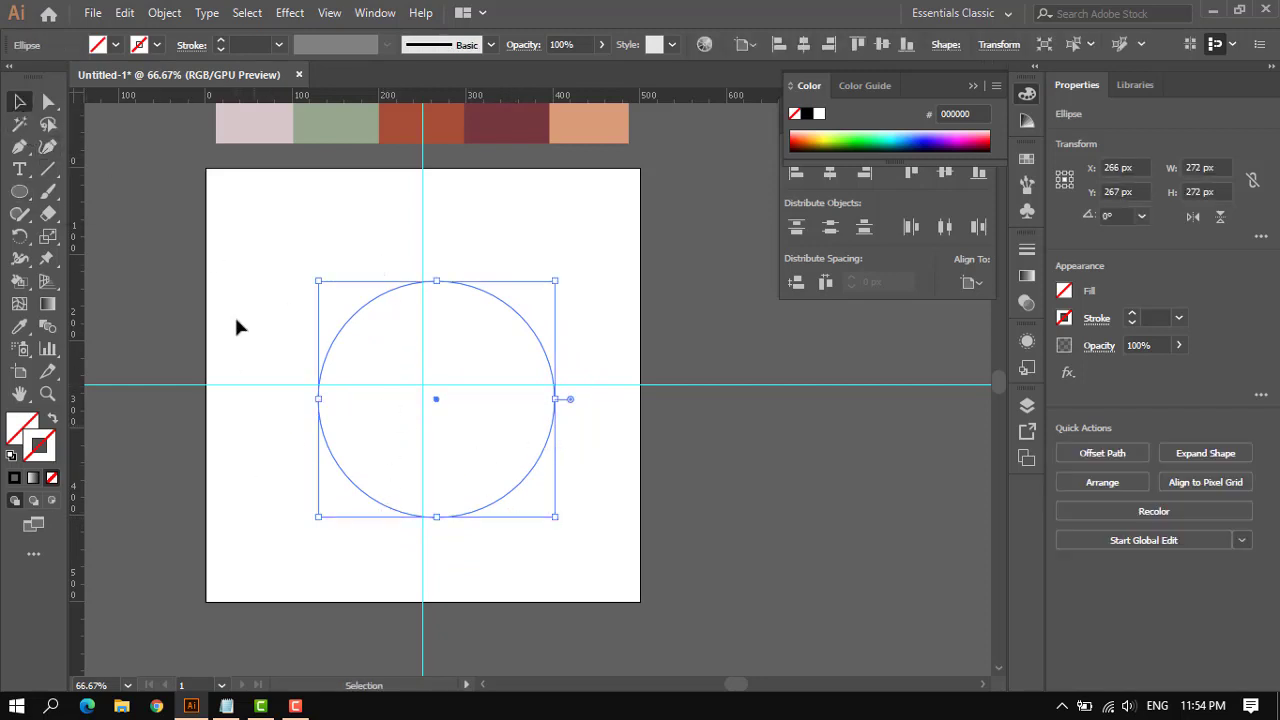
{"action": "left_click", "coordinate": [331, 306]}
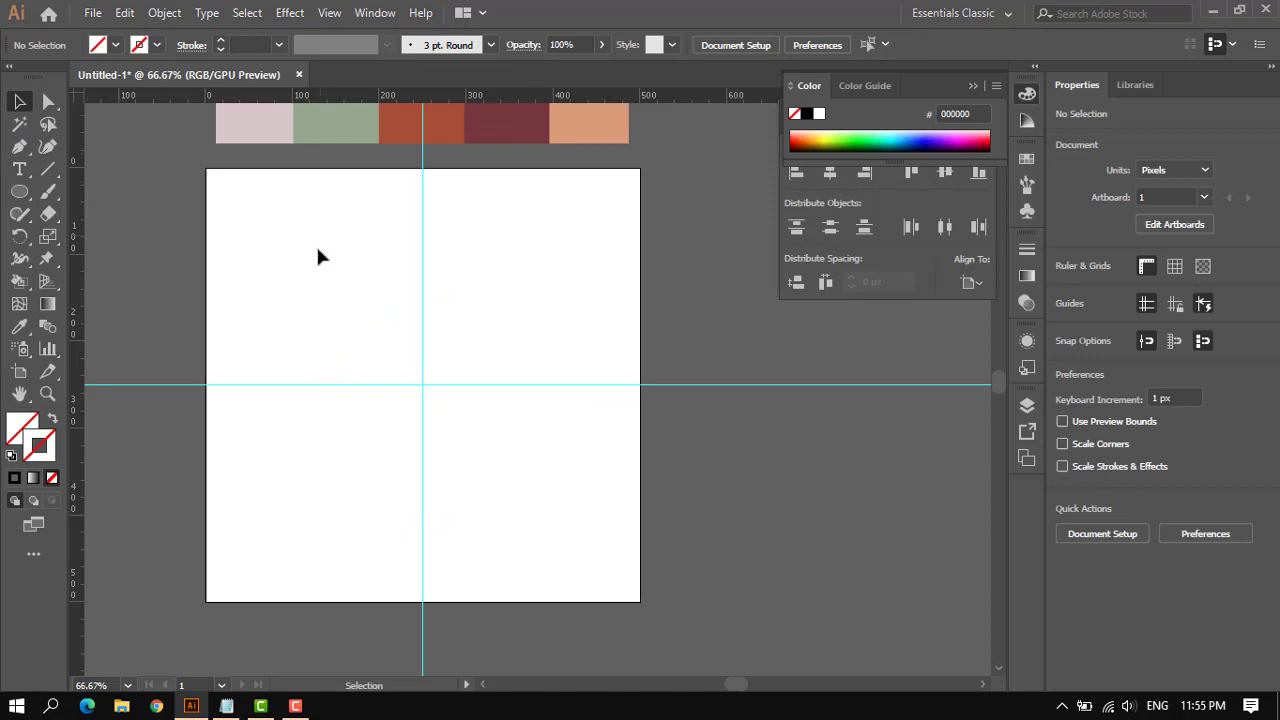
Give the circle a black stroke with a weight of 1 pt and no fill.
{"action": "left_click_drag", "start_coordinate": [297, 256], "coordinate": [388, 366]}
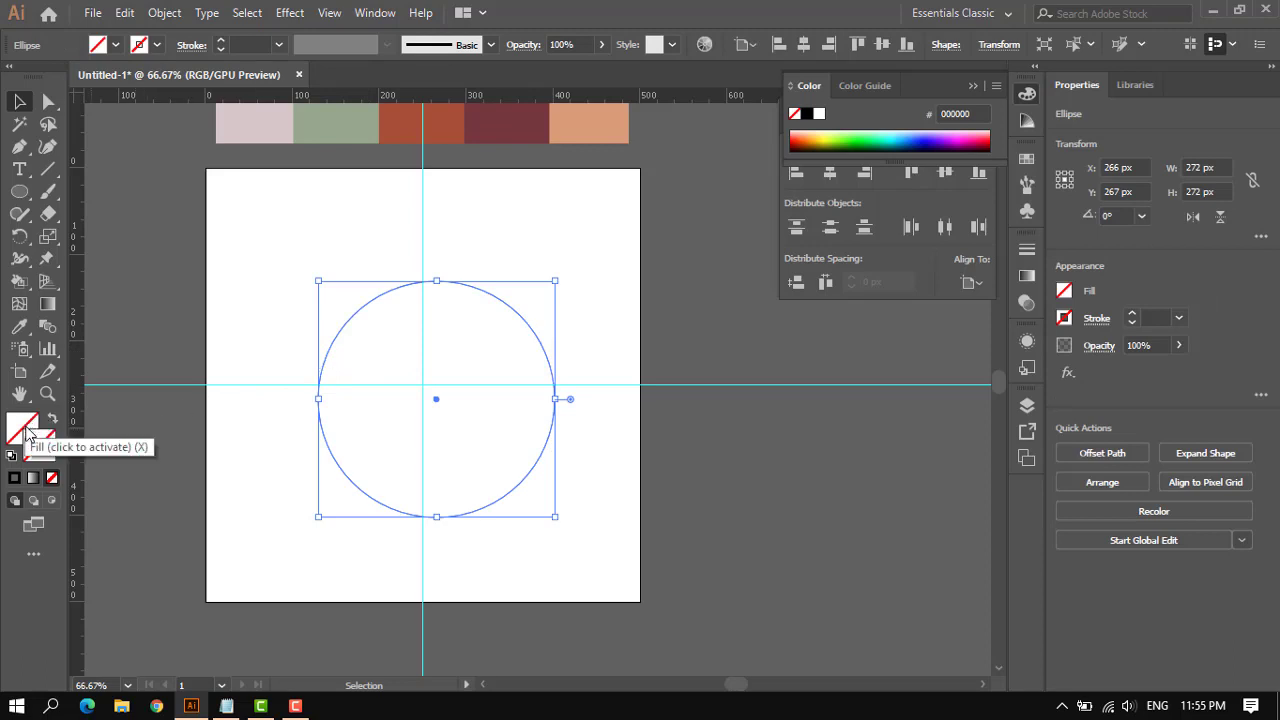
{"action": "left_click", "coordinate": [52, 455]}
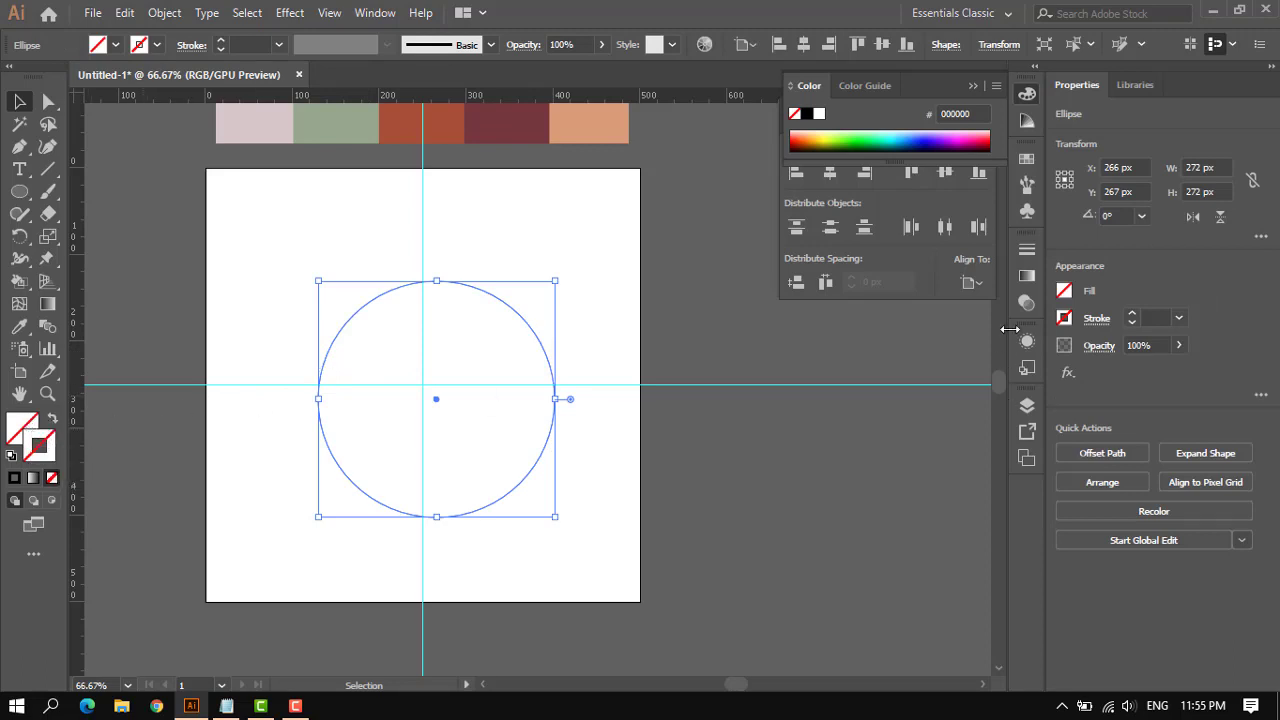
{"action": "left_click", "coordinate": [1027, 251]}
{"action": "left_click", "coordinate": [1027, 257]}
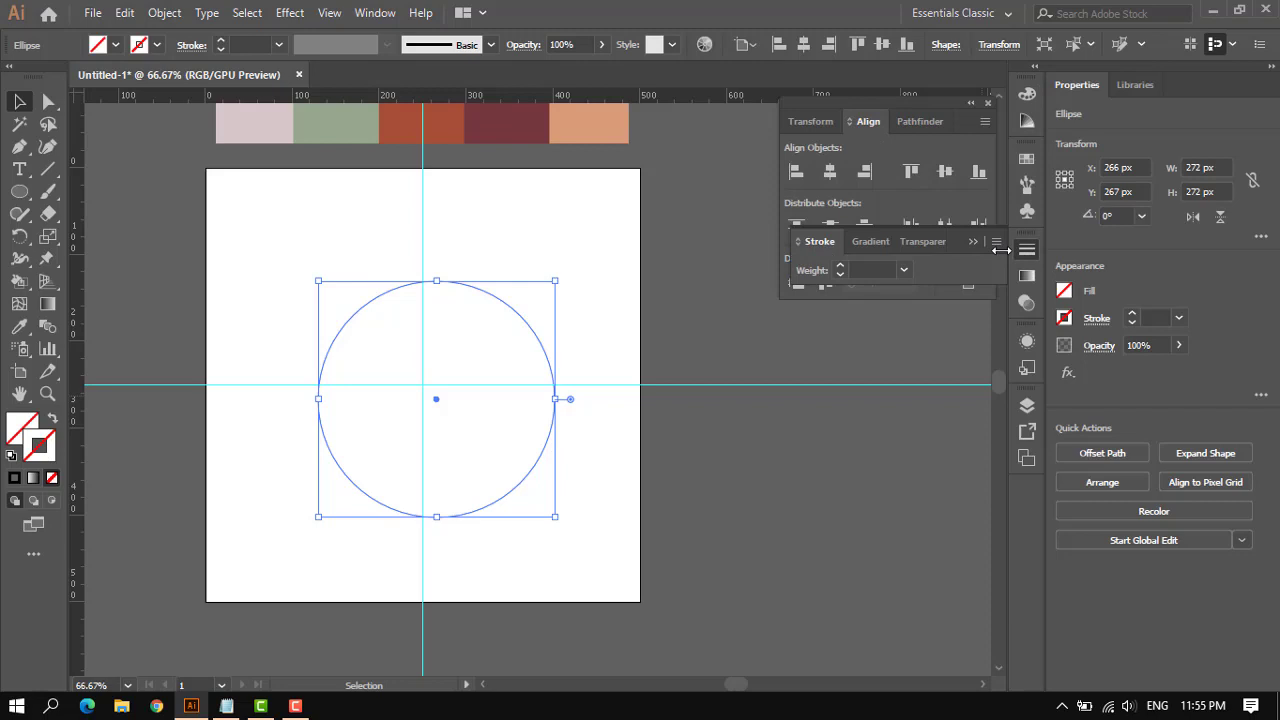
{"action": "left_click", "coordinate": [840, 268]}
{"action": "left_click", "coordinate": [840, 268]}
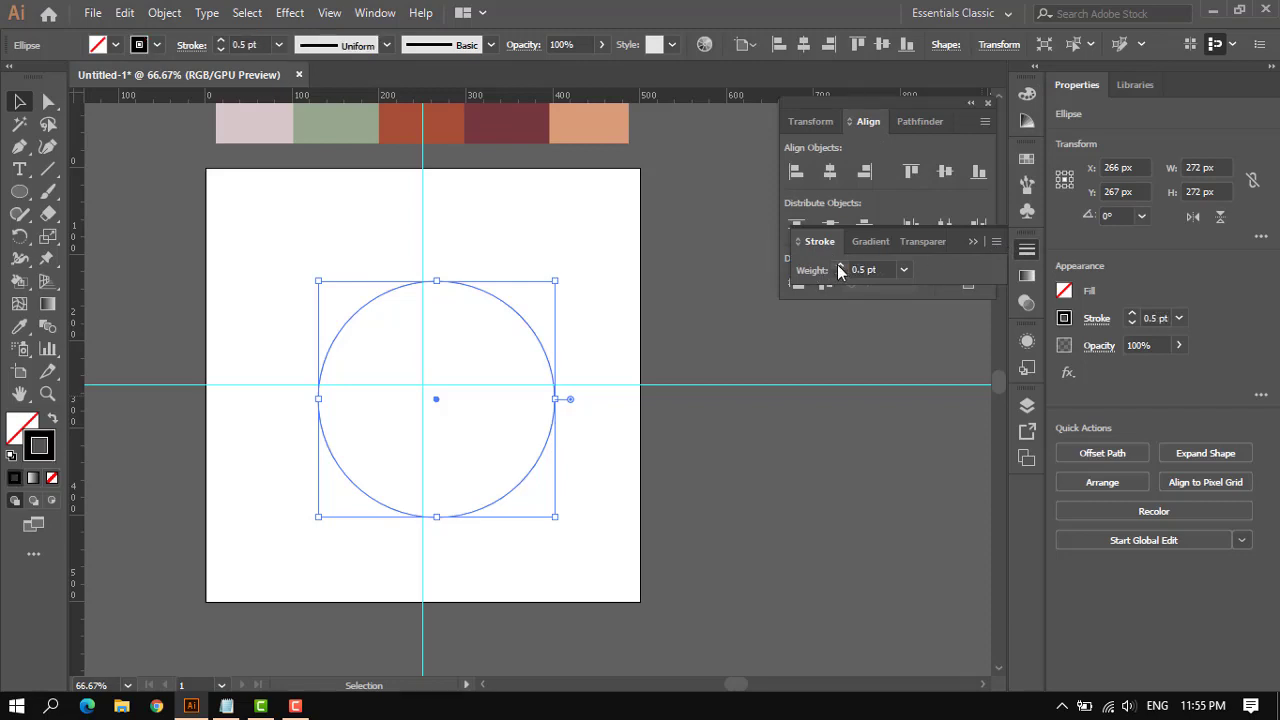
{"action": "left_click", "coordinate": [840, 268]}
{"action": "left_click", "coordinate": [840, 268]}
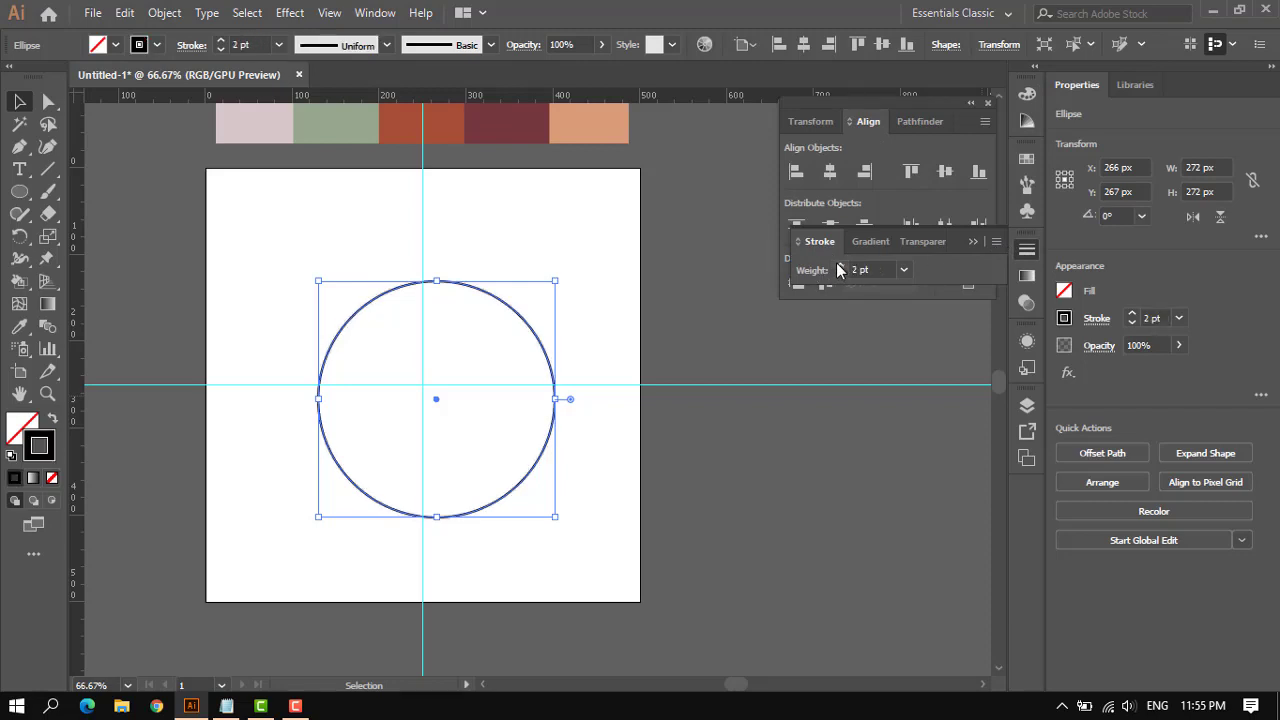
{"action": "left_click", "coordinate": [488, 183]}
Centre the circle horizontally and vertically on the artboard.
{"action": "left_click", "coordinate": [452, 284]}
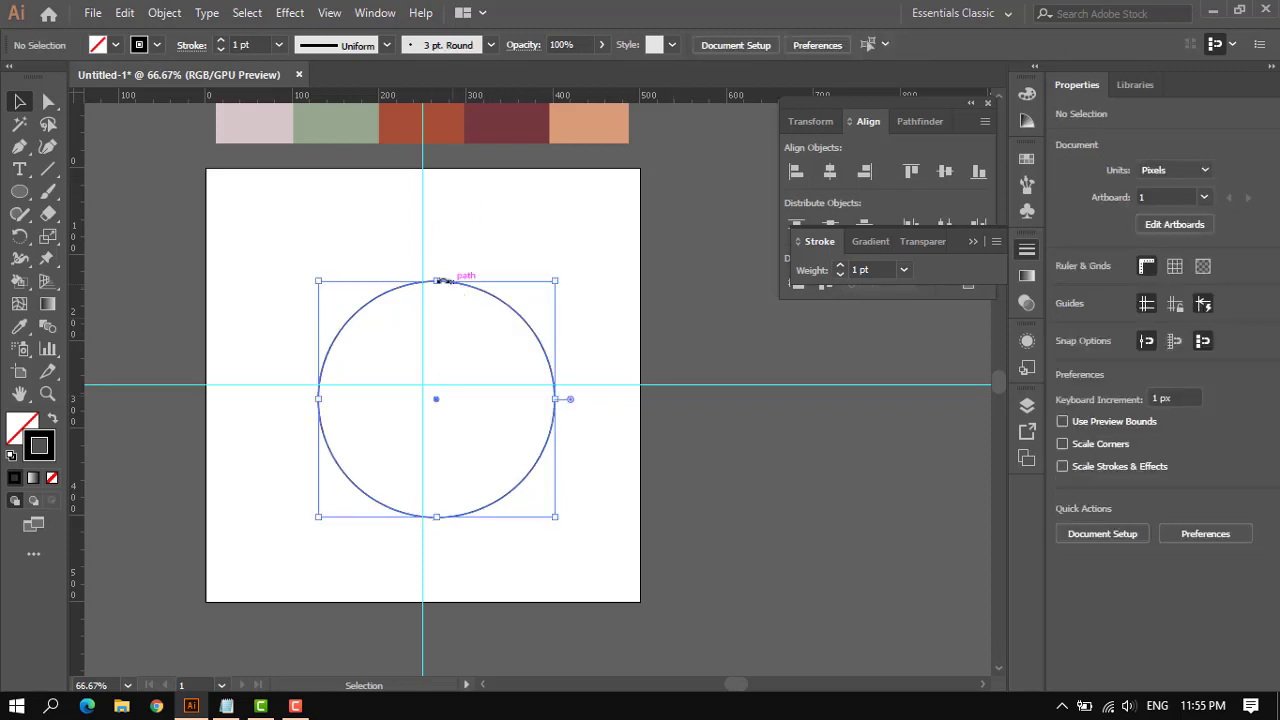
{"action": "left_click", "coordinate": [838, 172]}
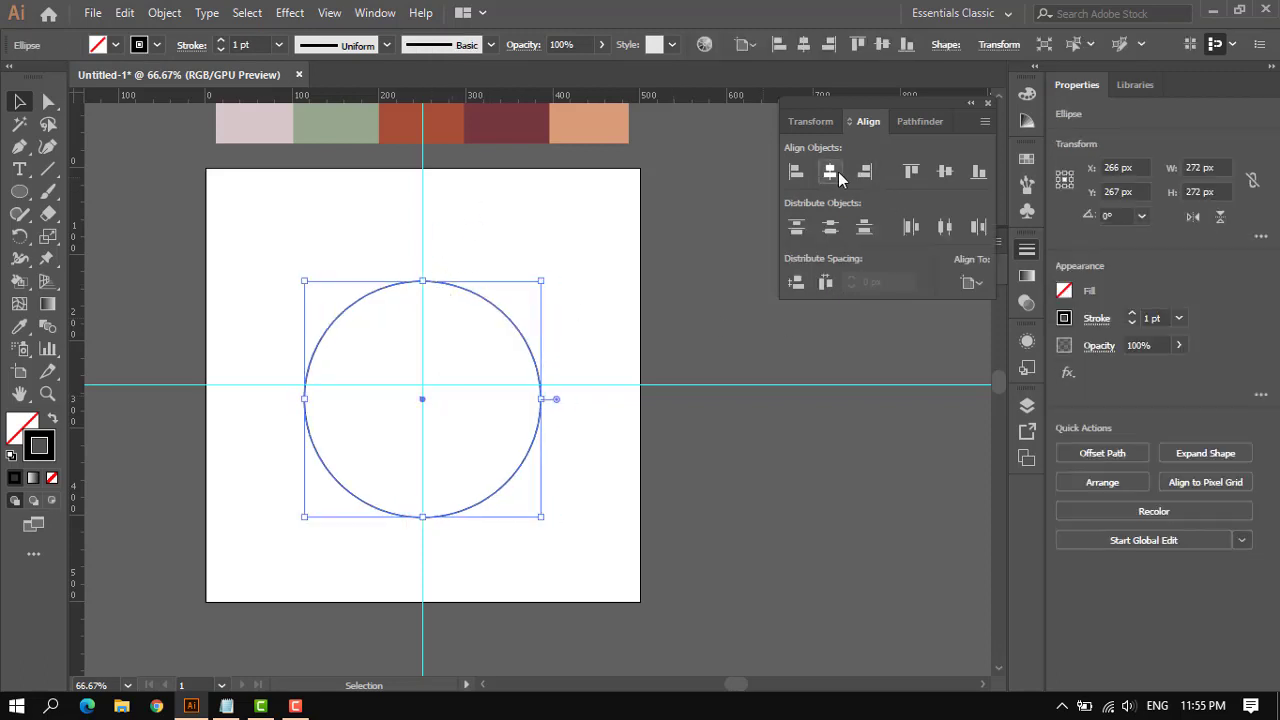
{"action": "left_click", "coordinate": [941, 176]}
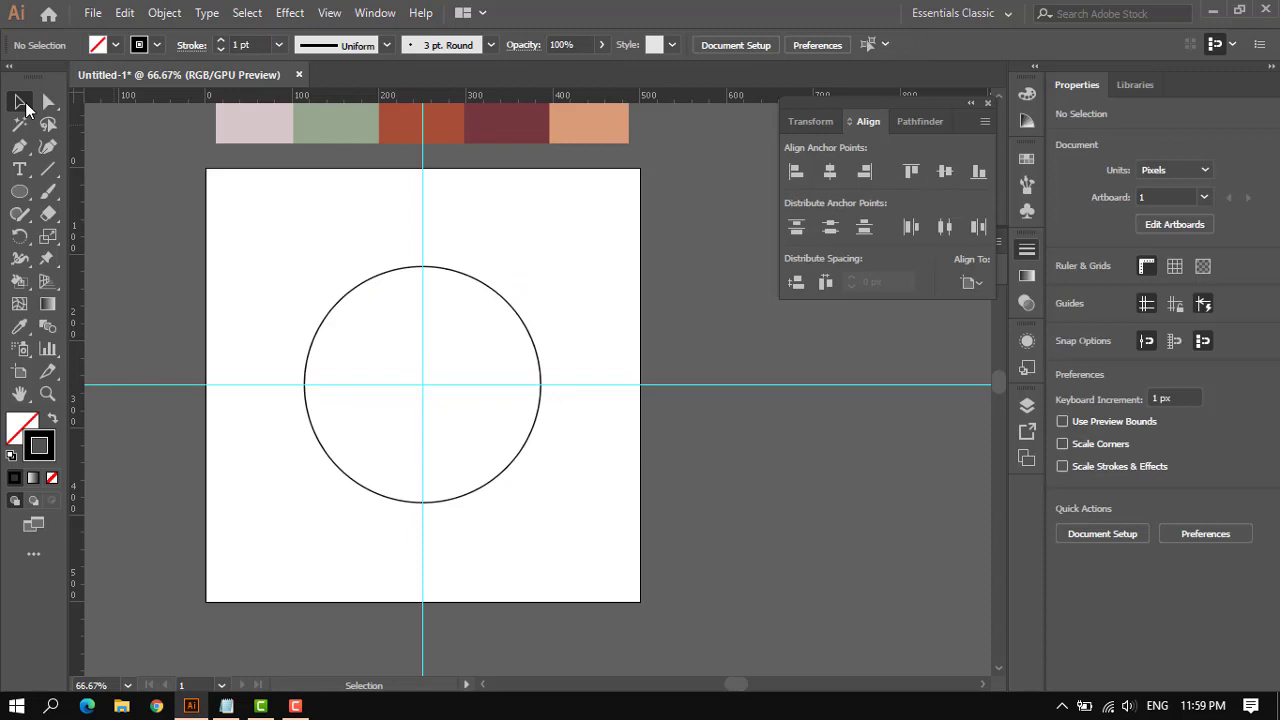
Move the whole circle slightly to the right, to about X 260.5 px, Y 250.5 px.
{"action": "left_click", "coordinate": [468, 277]}
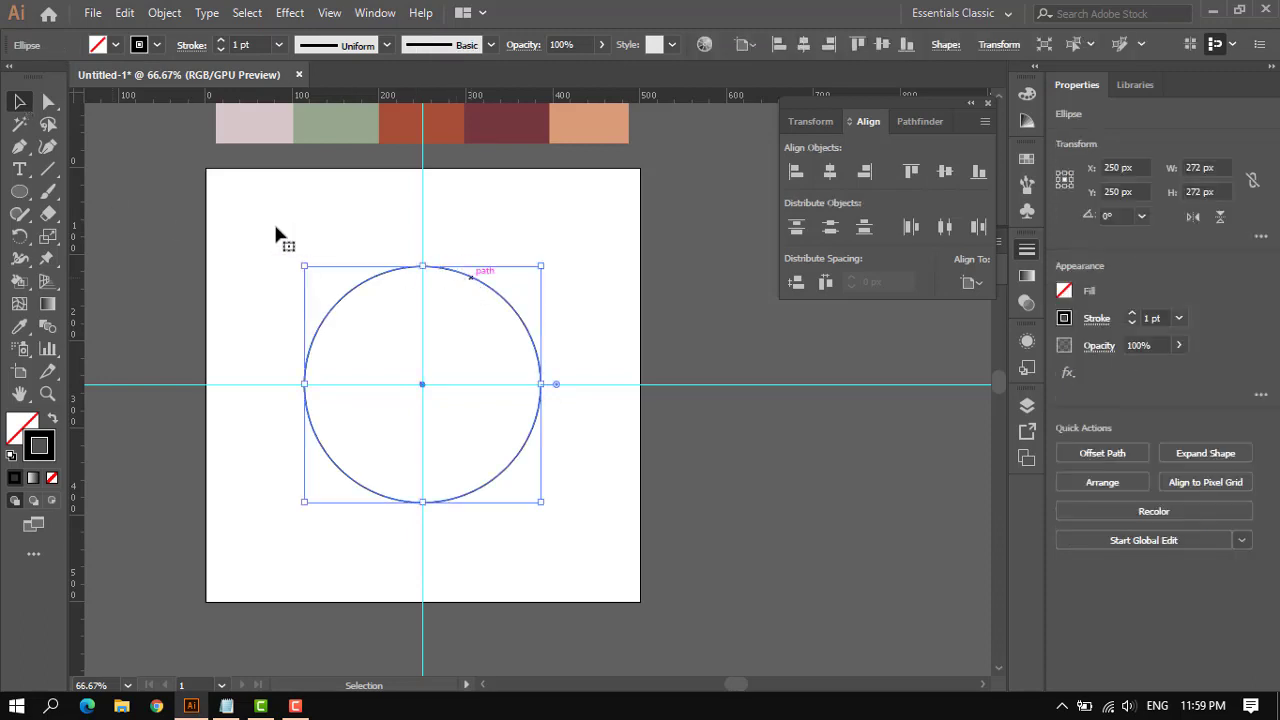
{"action": "left_click_drag", "start_coordinate": [457, 287], "coordinate": [487, 283]}
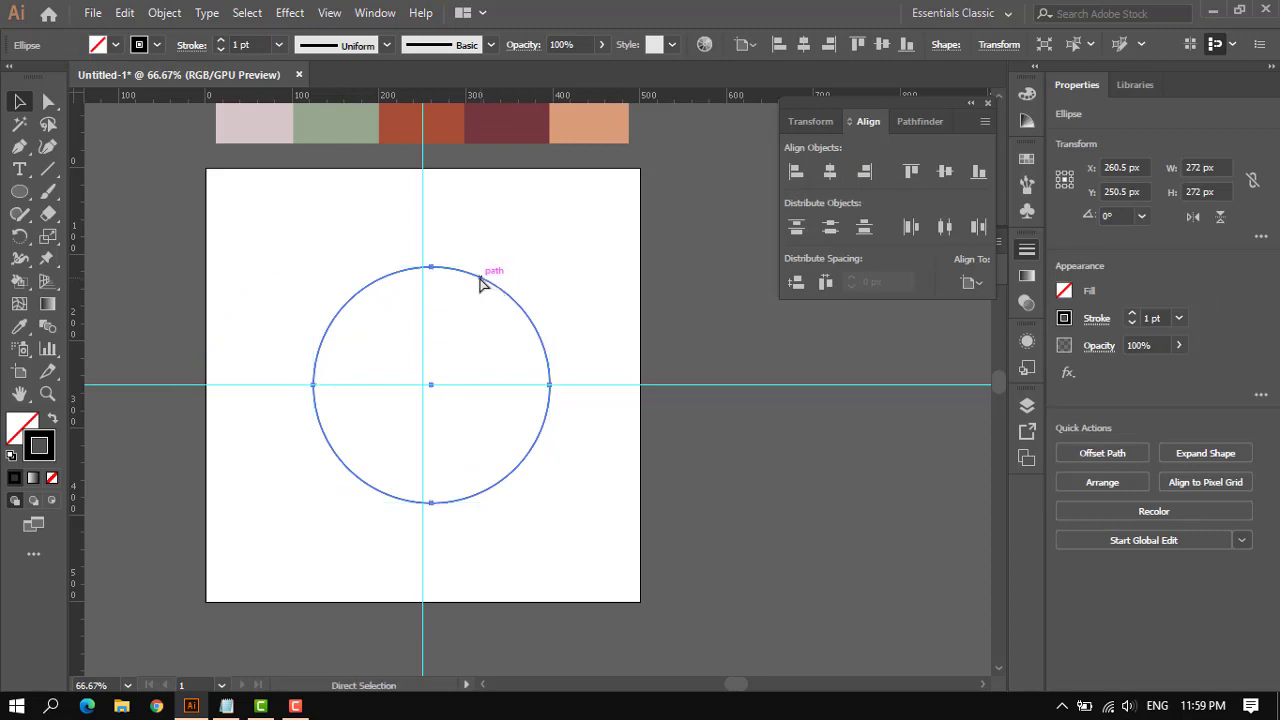
Undo the last move of the circle, then deselect it with the Direct Selection tool active.
{"action": "key", "text": "ctrl+z"}
{"action": "key", "text": "ctrl+z"}
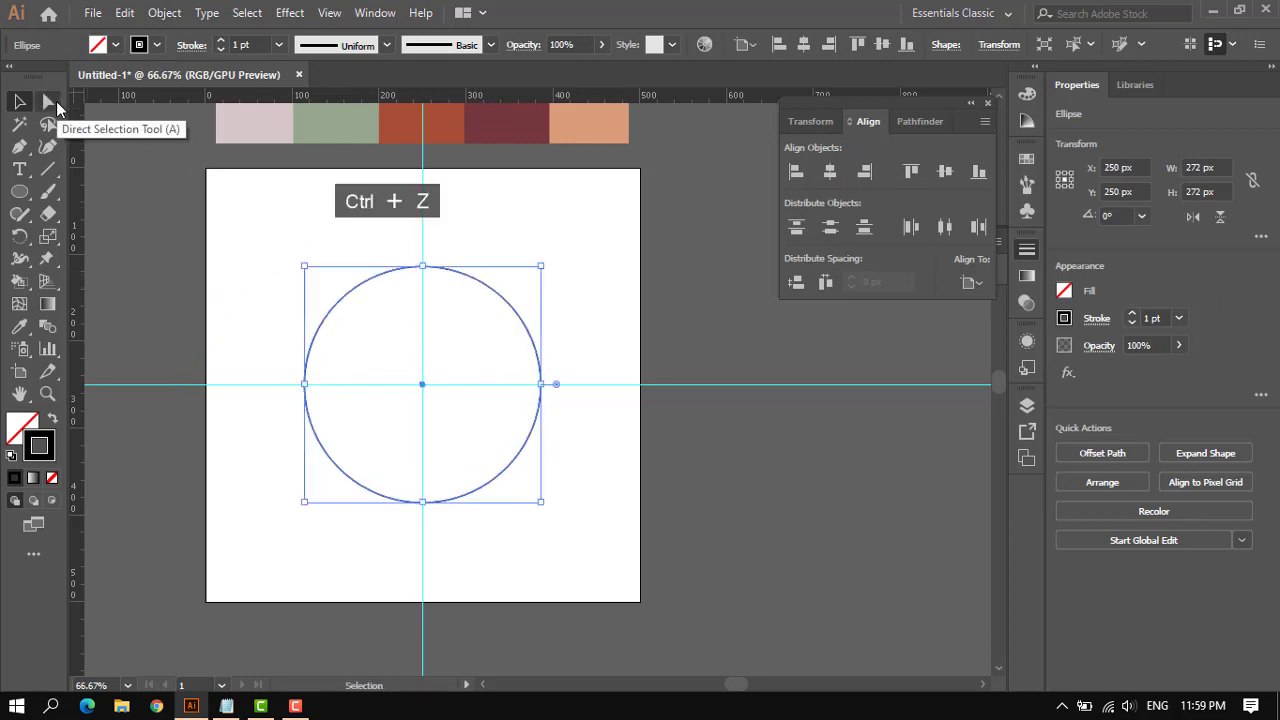
{"action": "left_click", "coordinate": [55, 104]}
{"action": "left_click", "coordinate": [435, 283]}
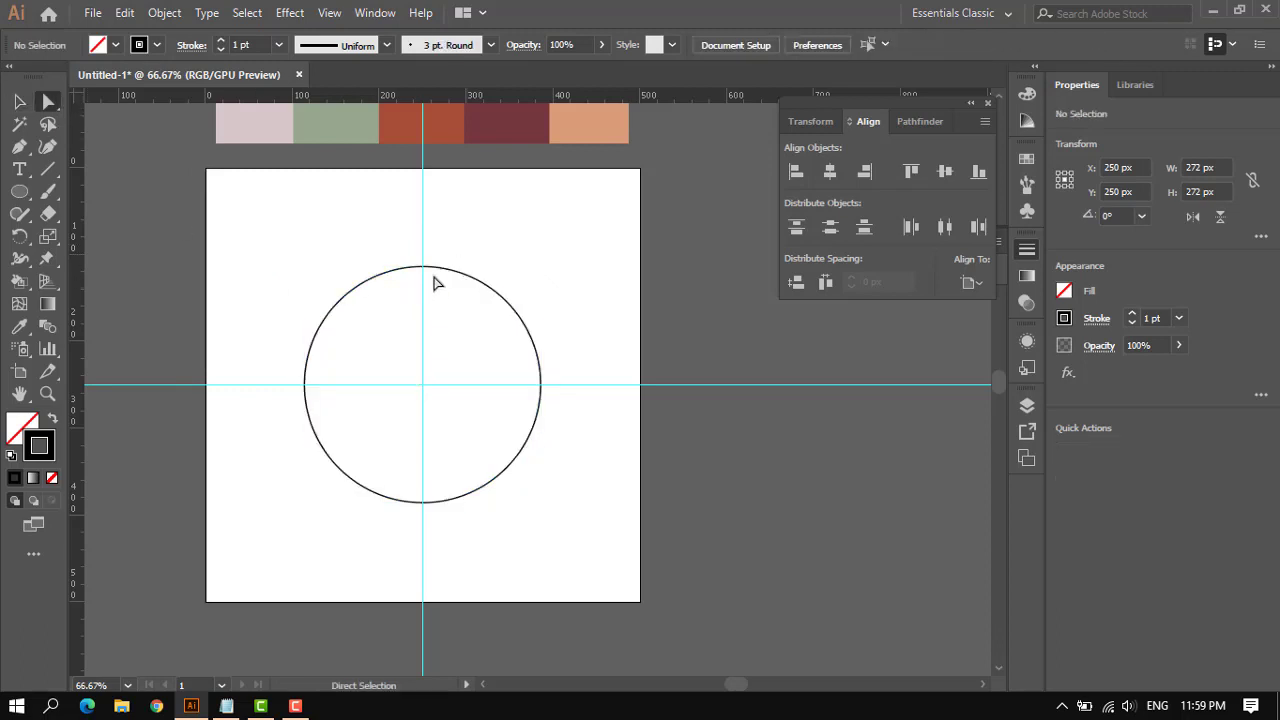
Try moving the circle's right anchor point out to about X 648.5 px, Y 127.5 px, then undo it.
{"action": "left_click", "coordinate": [422, 268]}
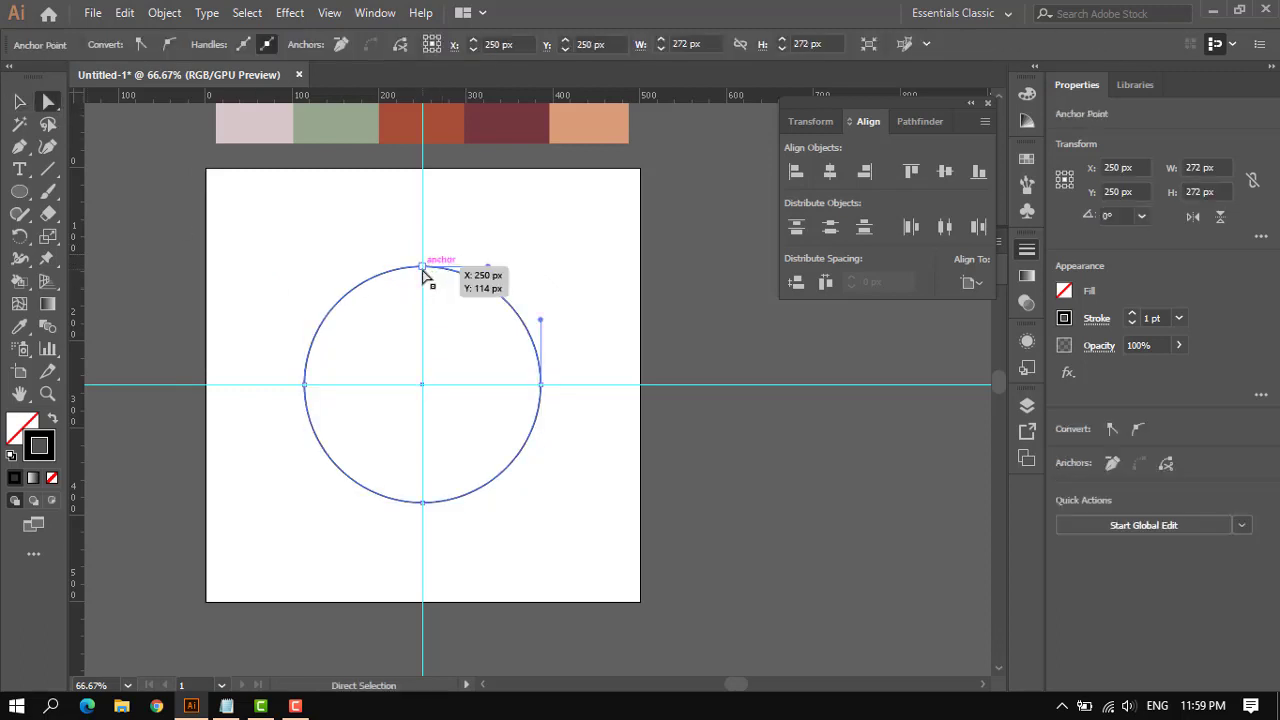
{"action": "left_click", "coordinate": [541, 385]}
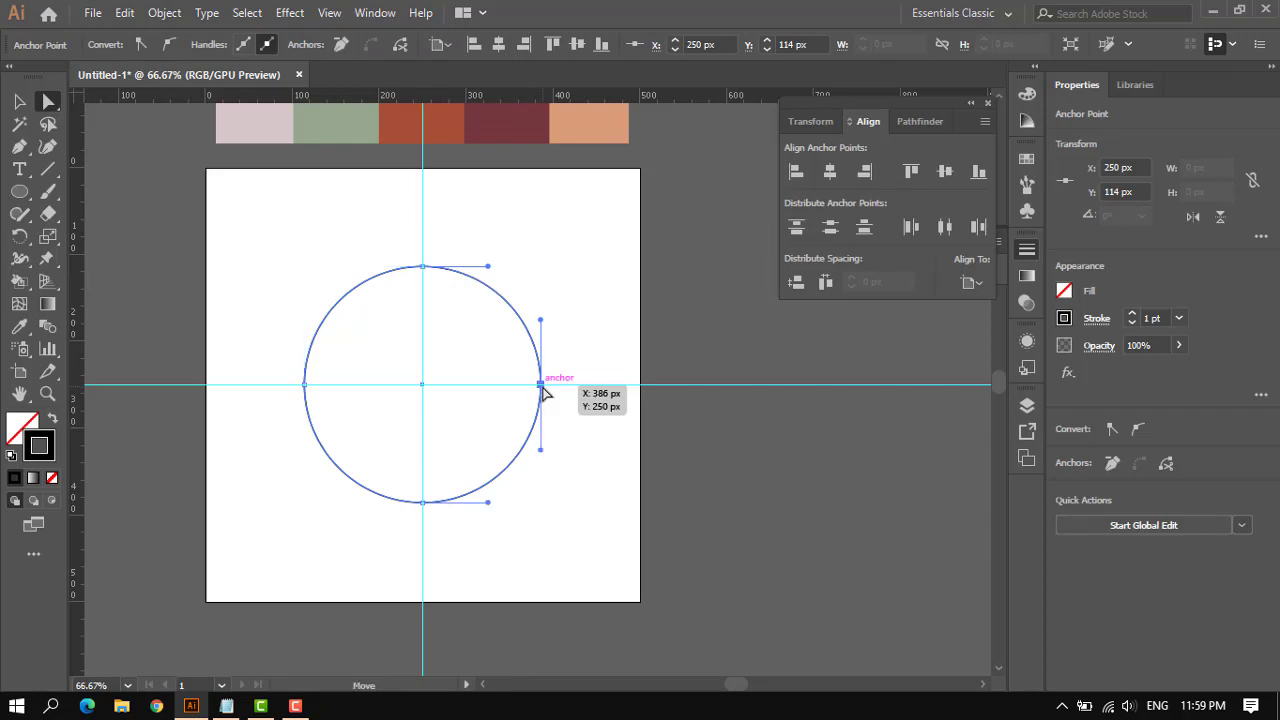
{"action": "left_click_drag", "start_coordinate": [541, 388], "coordinate": [770, 284]}
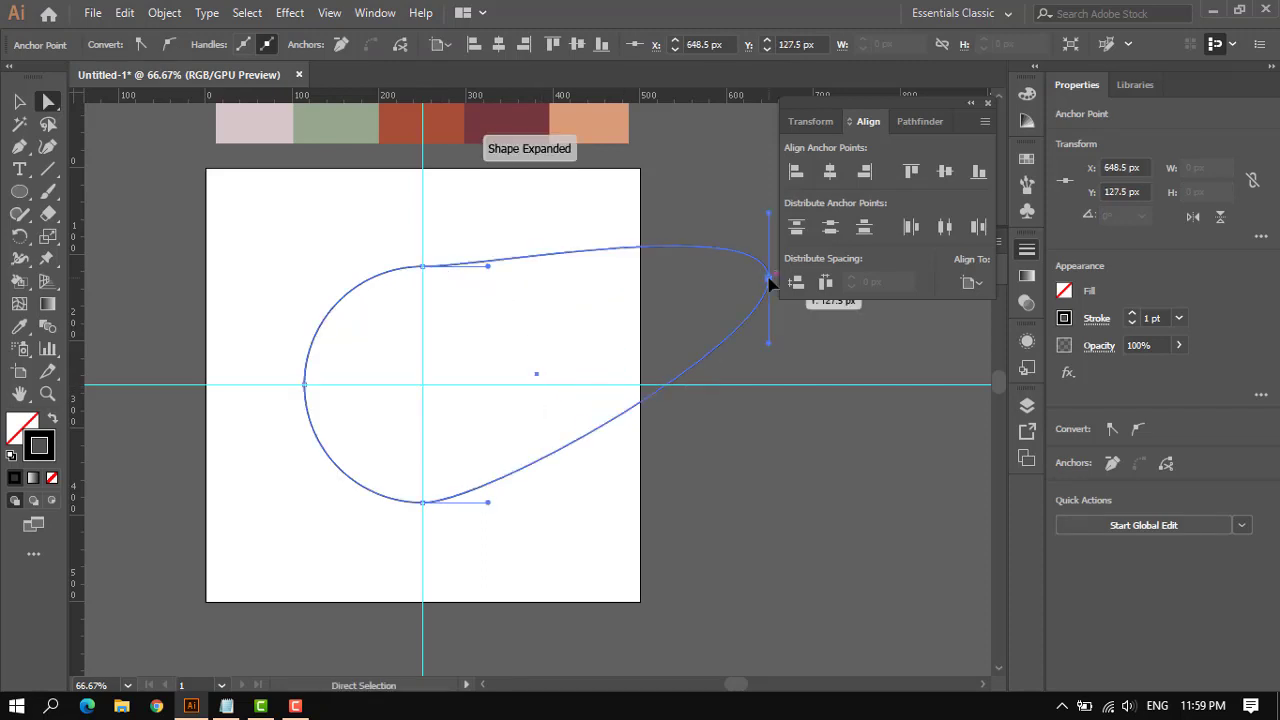
{"action": "key", "text": "ctrl+z"}
{"action": "key", "text": "ctrl+z"}
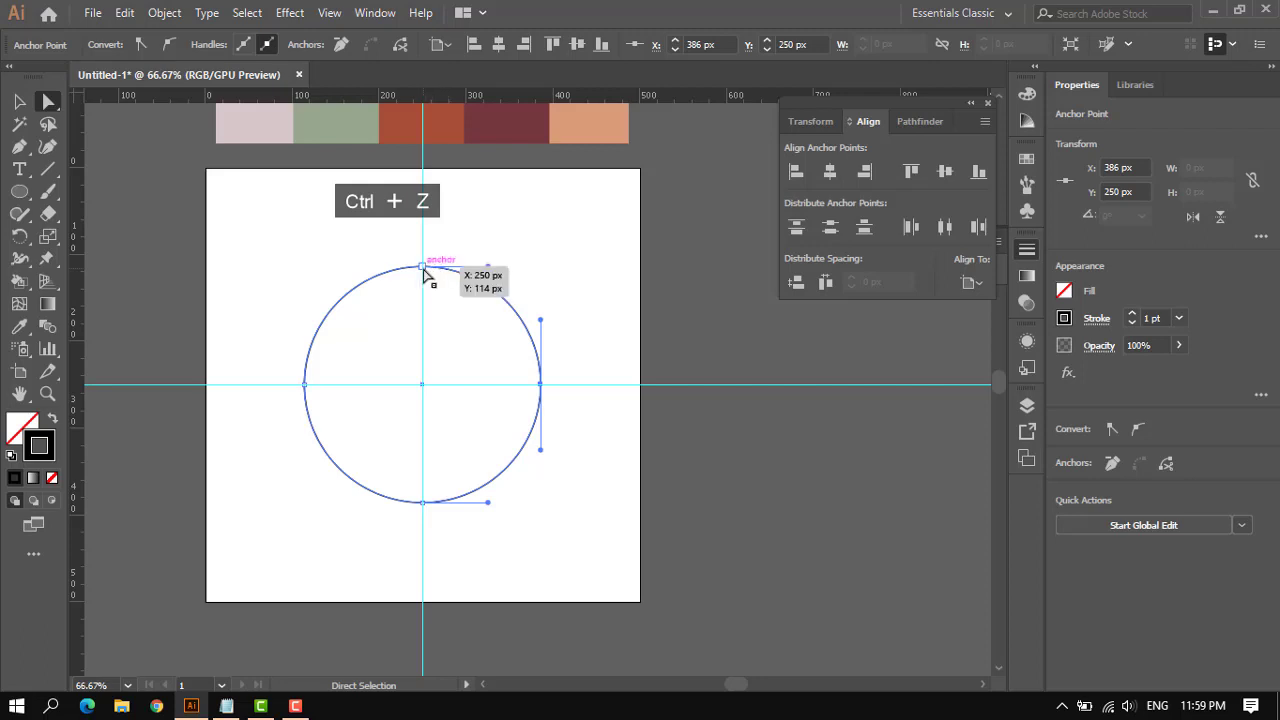
Select the circle's top, left, bottom and right anchor points in turn to examine their handles.
{"action": "left_click", "coordinate": [423, 268]}
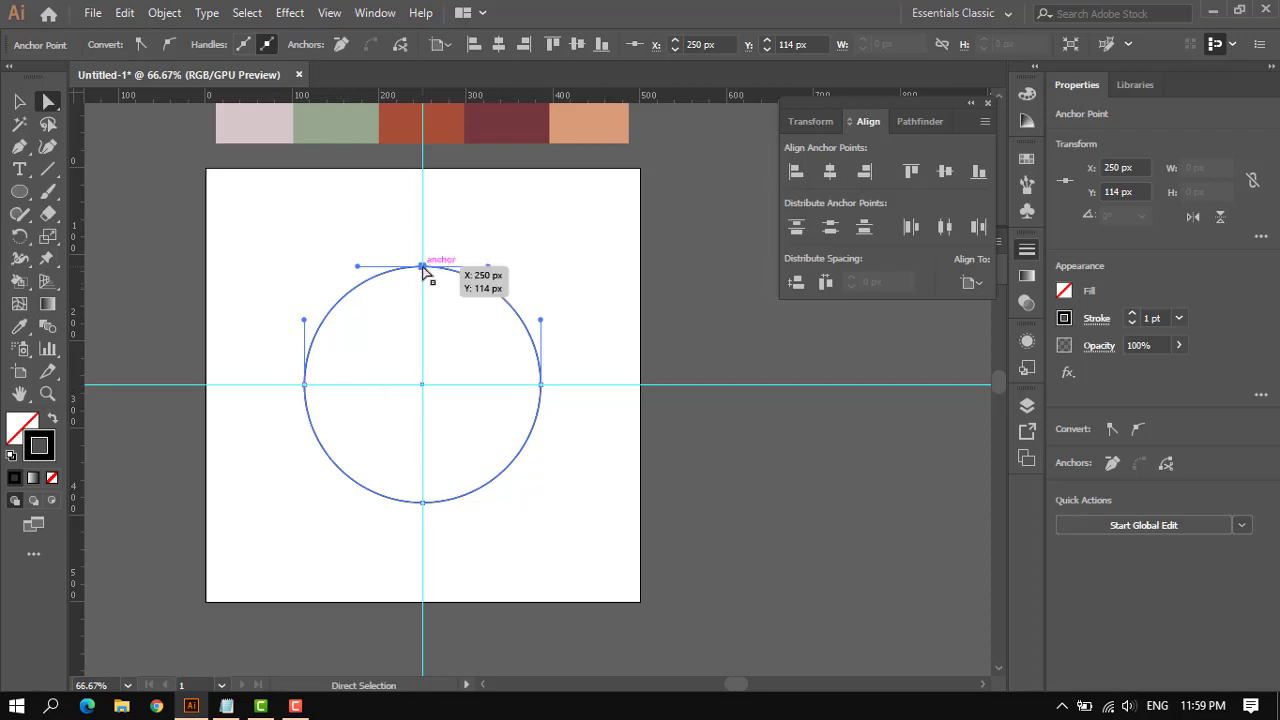
{"action": "left_click", "coordinate": [305, 386]}
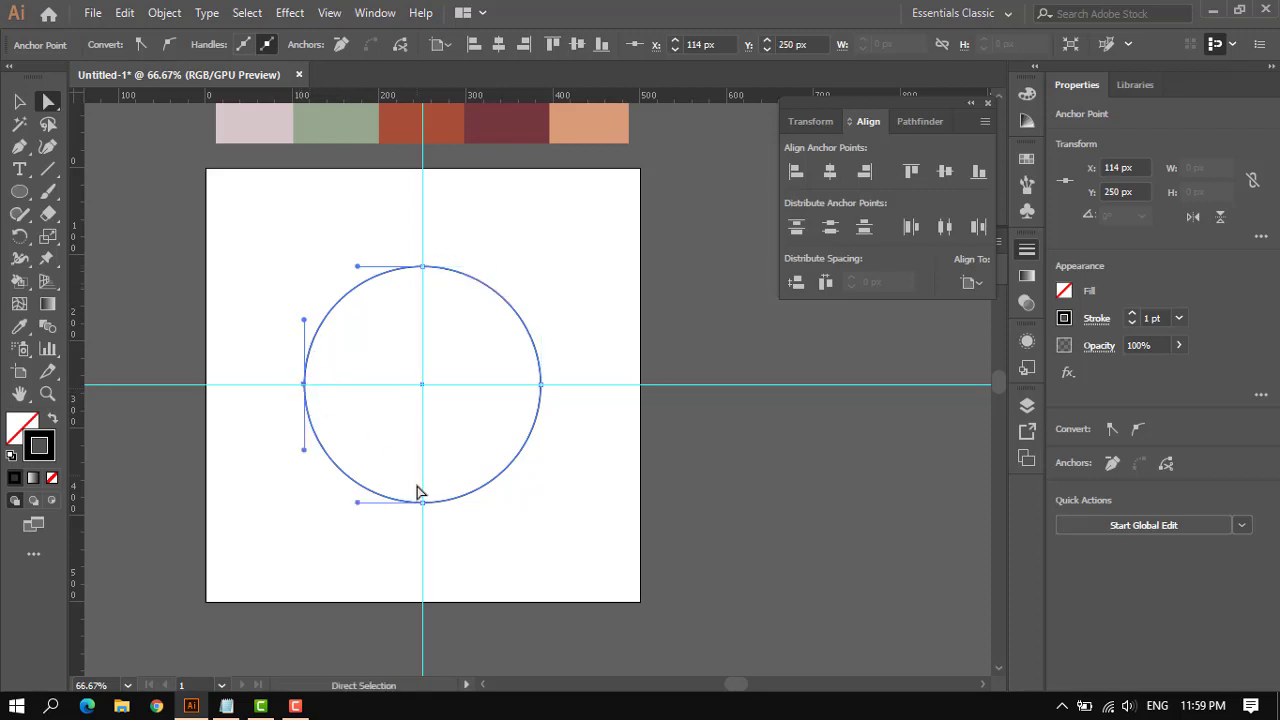
{"action": "left_click", "coordinate": [422, 502]}
{"action": "left_click", "coordinate": [540, 384]}
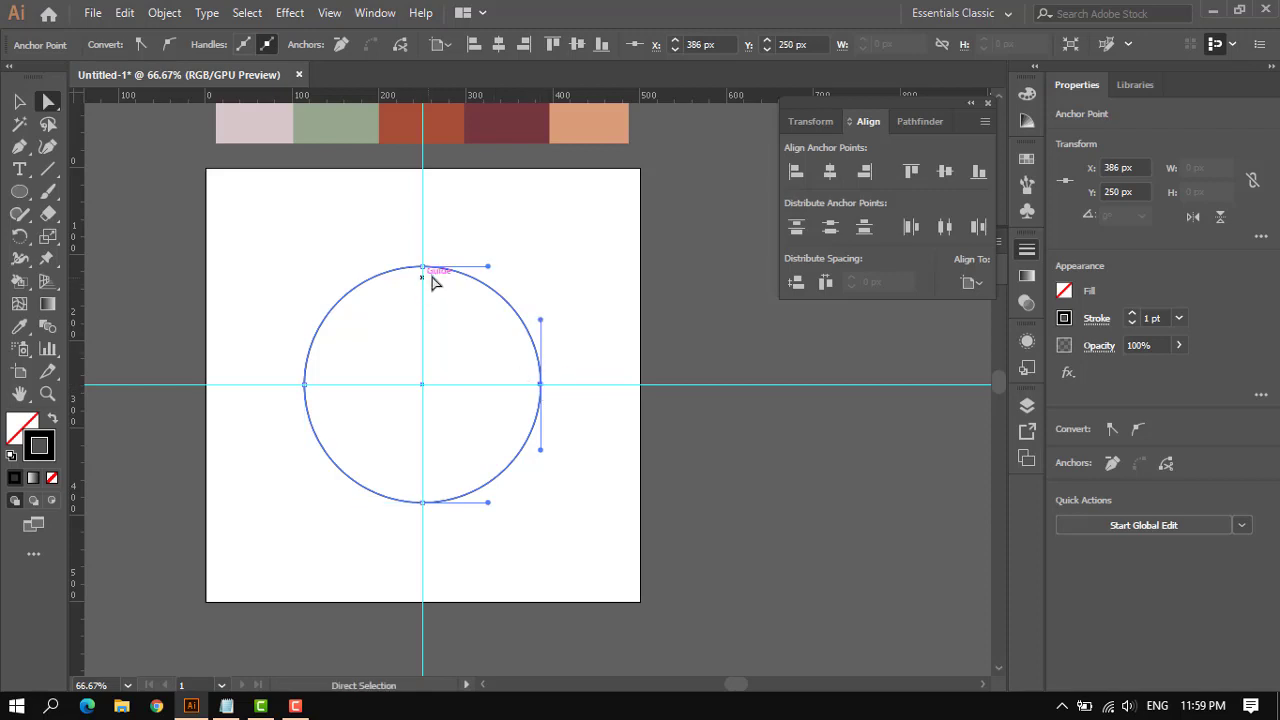
Try pulling the circle's top anchor point upward into an egg shape, then undo it.
{"action": "left_click", "coordinate": [422, 266]}
{"action": "left_click_drag", "start_coordinate": [422, 266], "coordinate": [408, 193]}
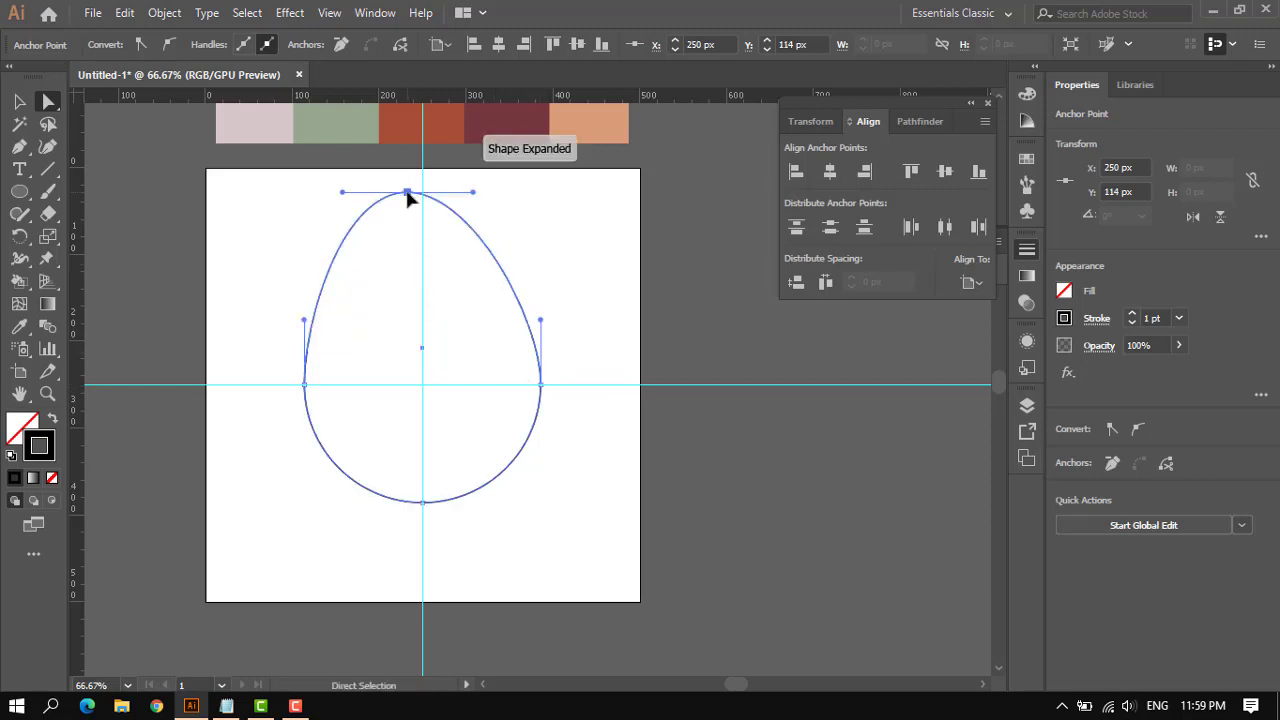
{"action": "key", "text": "ctrl+z"}
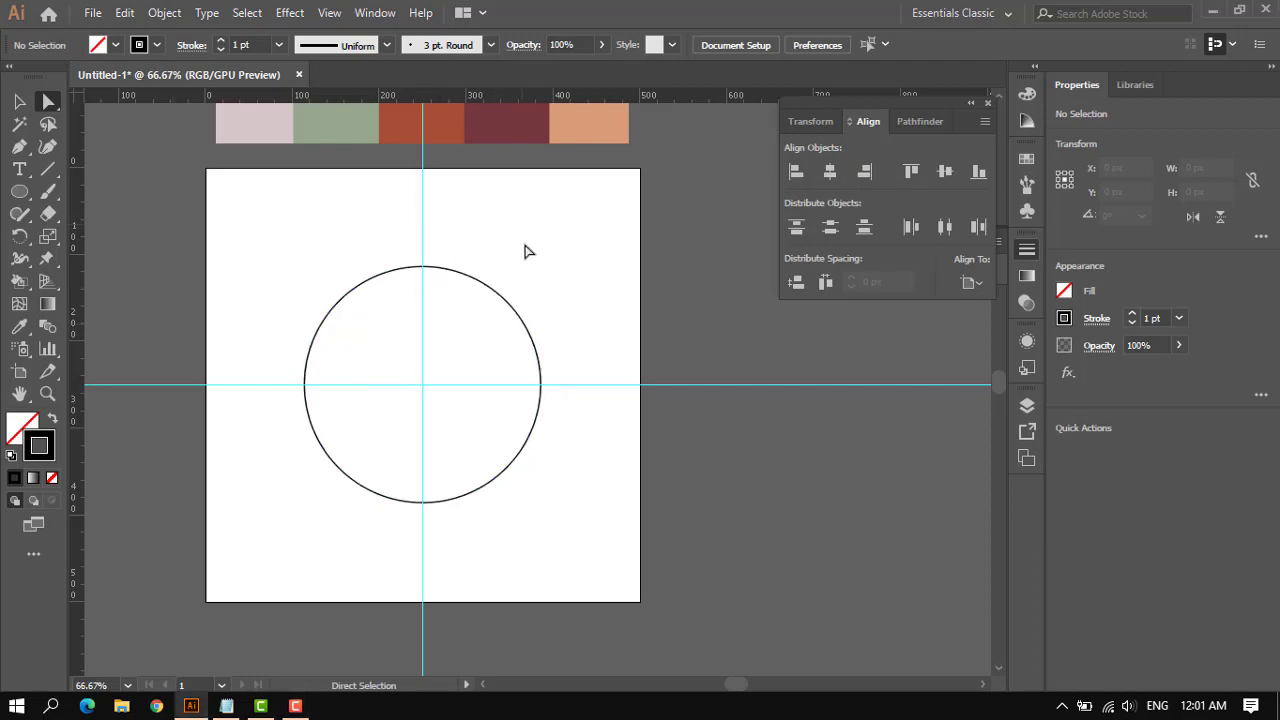
Try moving the circle's top and right anchor points together toward the artboard's upper right corner, then undo it.
{"action": "left_click", "coordinate": [423, 267]}
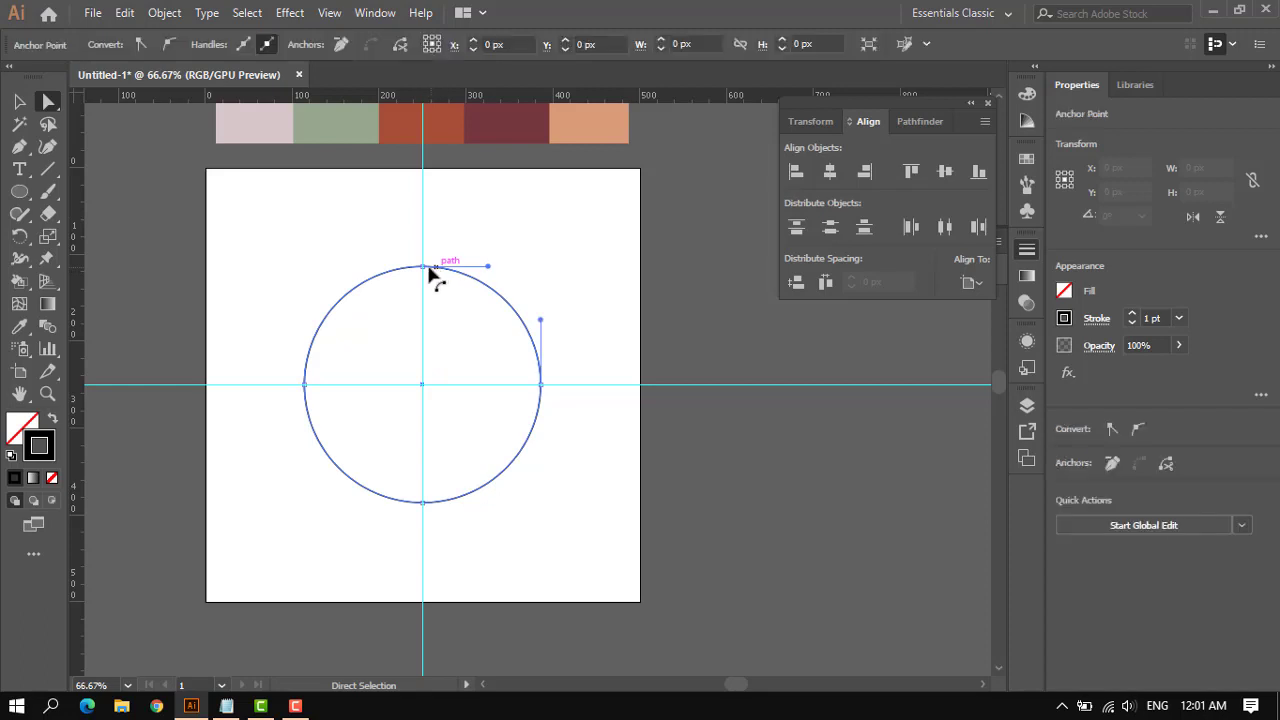
{"action": "left_click", "coordinate": [541, 385], "text": "shift"}
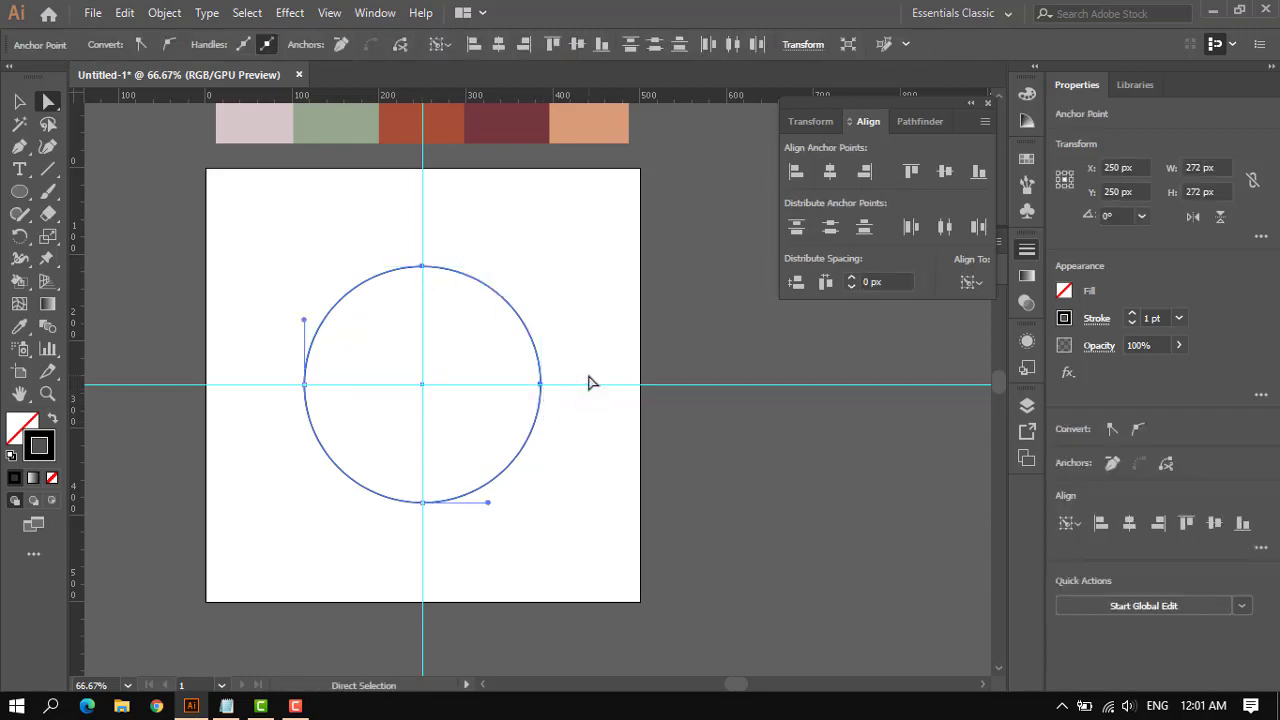
{"action": "left_click_drag", "start_coordinate": [506, 304], "coordinate": [623, 195]}
{"action": "key", "text": "v"}
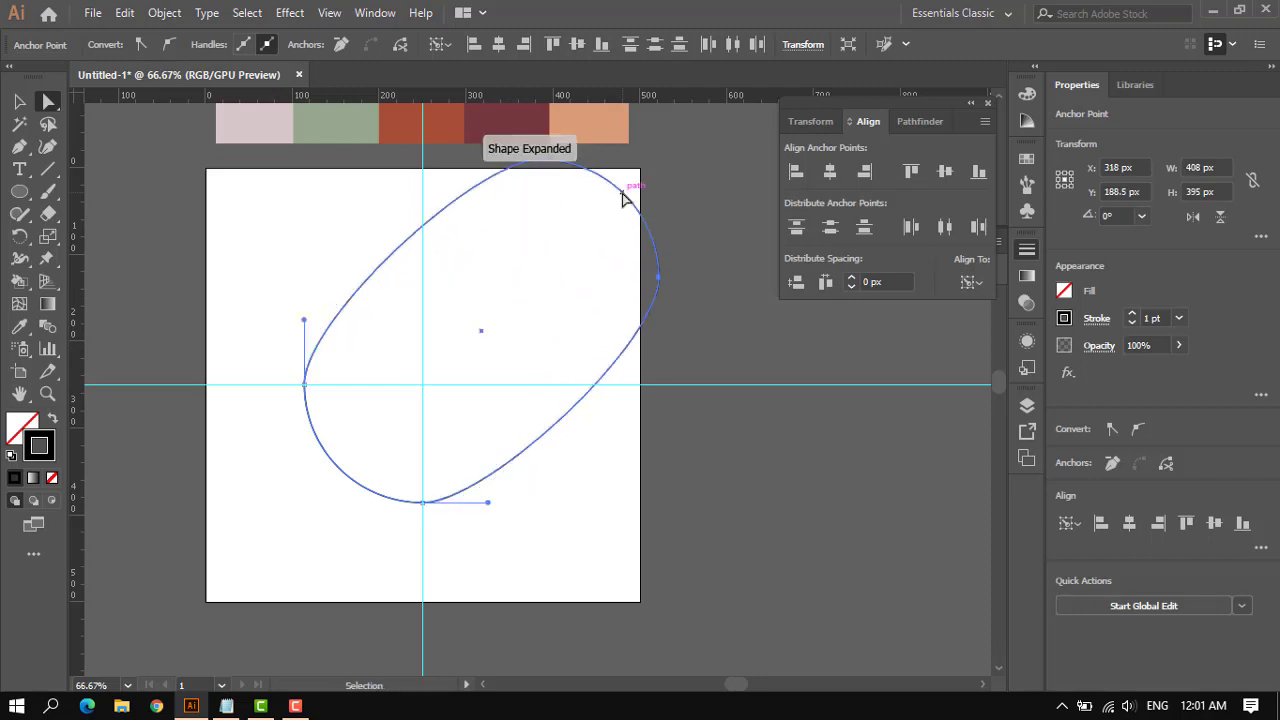
{"action": "key", "text": "ctrl+z"}
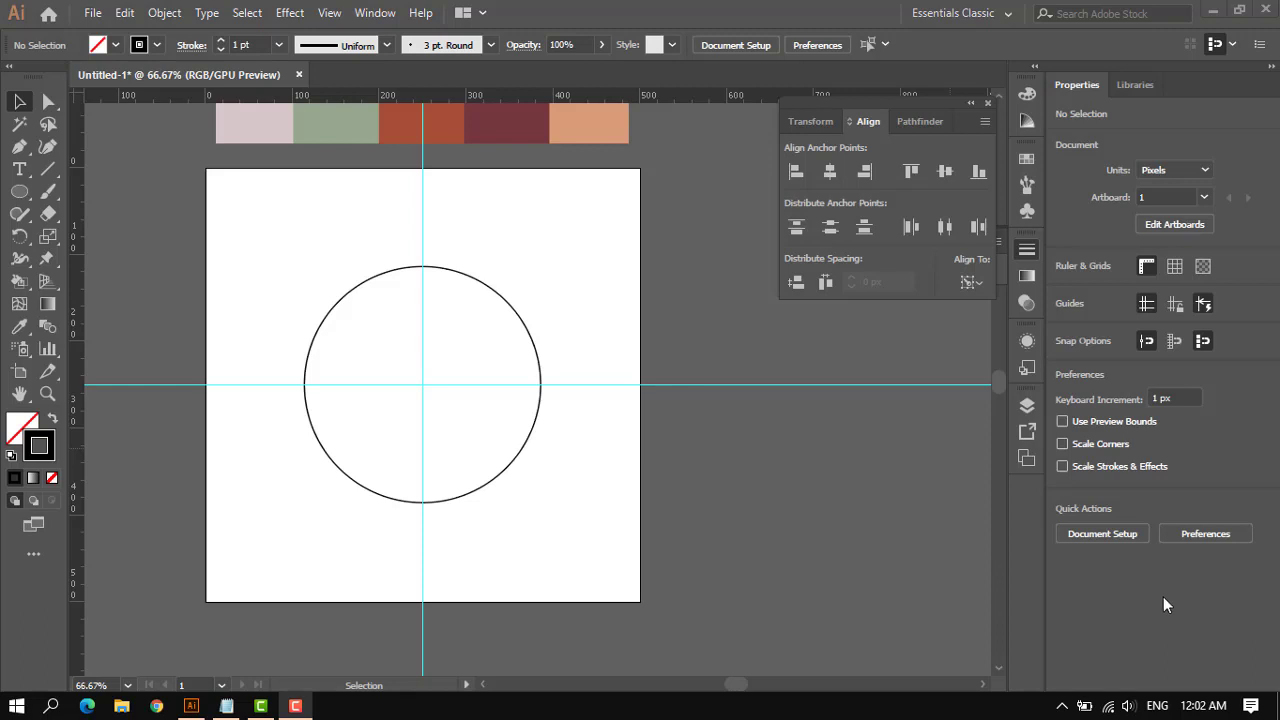
Add an anchor point on the circle's upper right arc at about X 334 px, Y 143 px.
{"action": "left_click", "coordinate": [21, 147]}
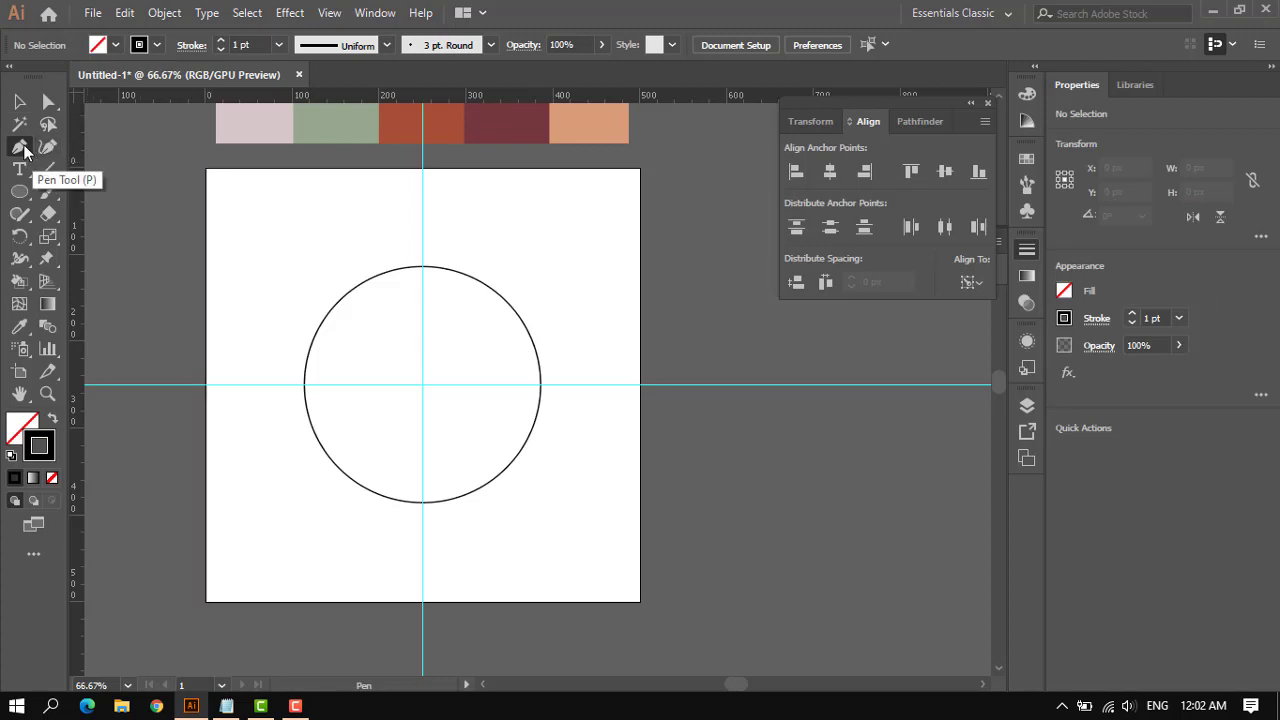
{"action": "left_click_drag", "start_coordinate": [24, 150], "coordinate": [100, 164]}
{"action": "left_click", "coordinate": [18, 148]}
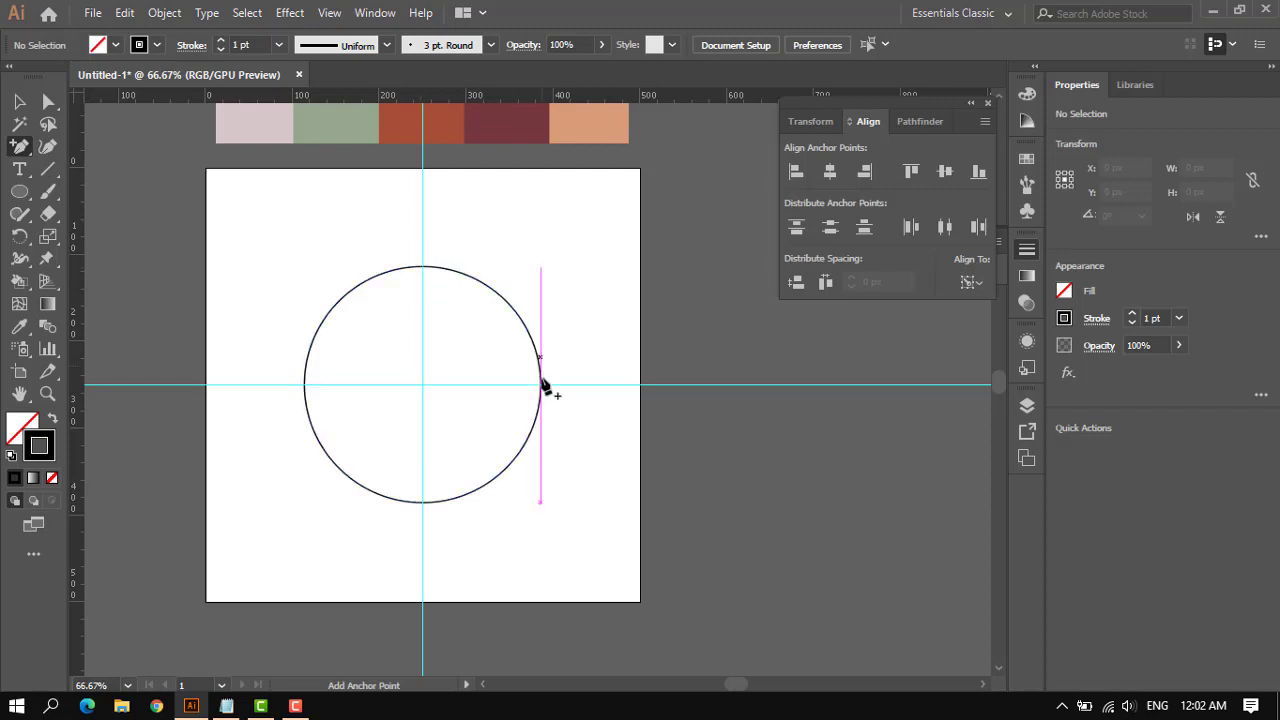
{"action": "left_click", "coordinate": [495, 292]}
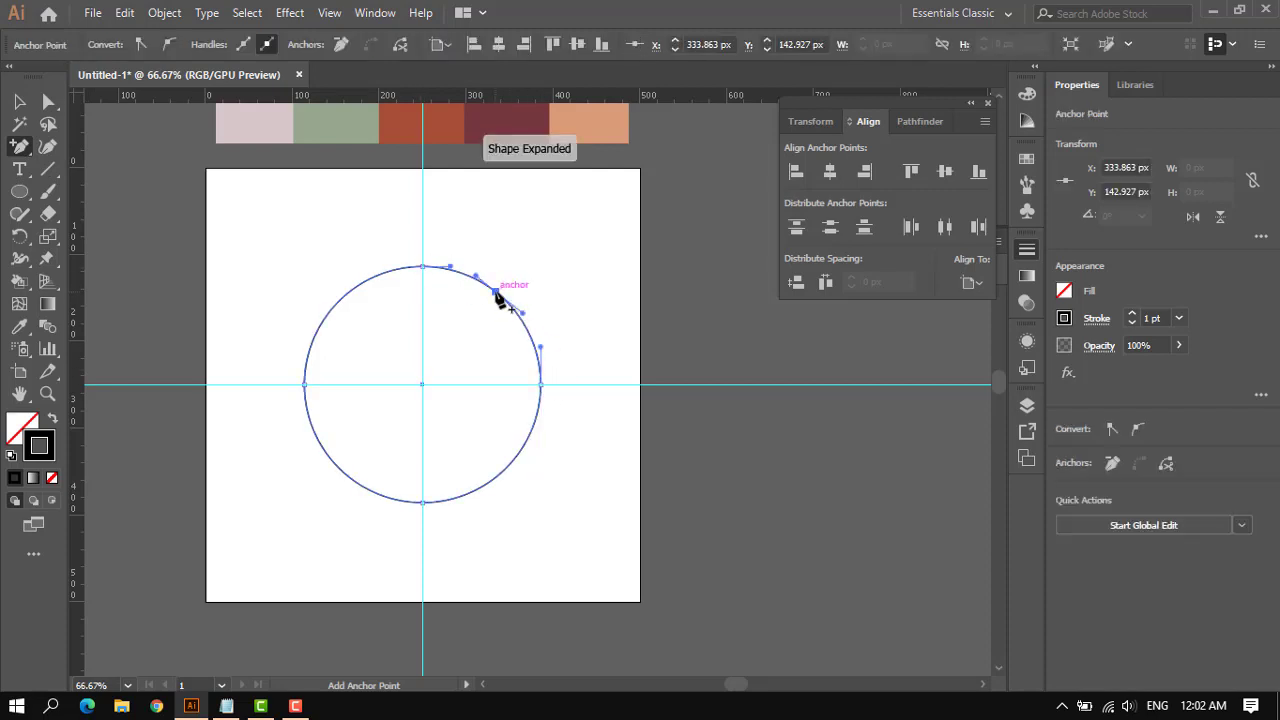
Reshape the right side into a pinched waist by moving the right anchor inward and the added anchor to about X 340.5 px, Y 152.5 px.
{"action": "key", "text": "a"}
{"action": "left_click", "coordinate": [497, 293]}
{"action": "left_click_drag", "start_coordinate": [504, 298], "coordinate": [469, 318]}
{"action": "left_click_drag", "start_coordinate": [543, 392], "coordinate": [513, 386]}
{"action": "left_click_drag", "start_coordinate": [469, 318], "coordinate": [498, 319]}
{"action": "left_click_drag", "start_coordinate": [497, 349], "coordinate": [493, 391]}
{"action": "left_click", "coordinate": [498, 316]}
{"action": "left_click_drag", "start_coordinate": [498, 316], "coordinate": [501, 300]}
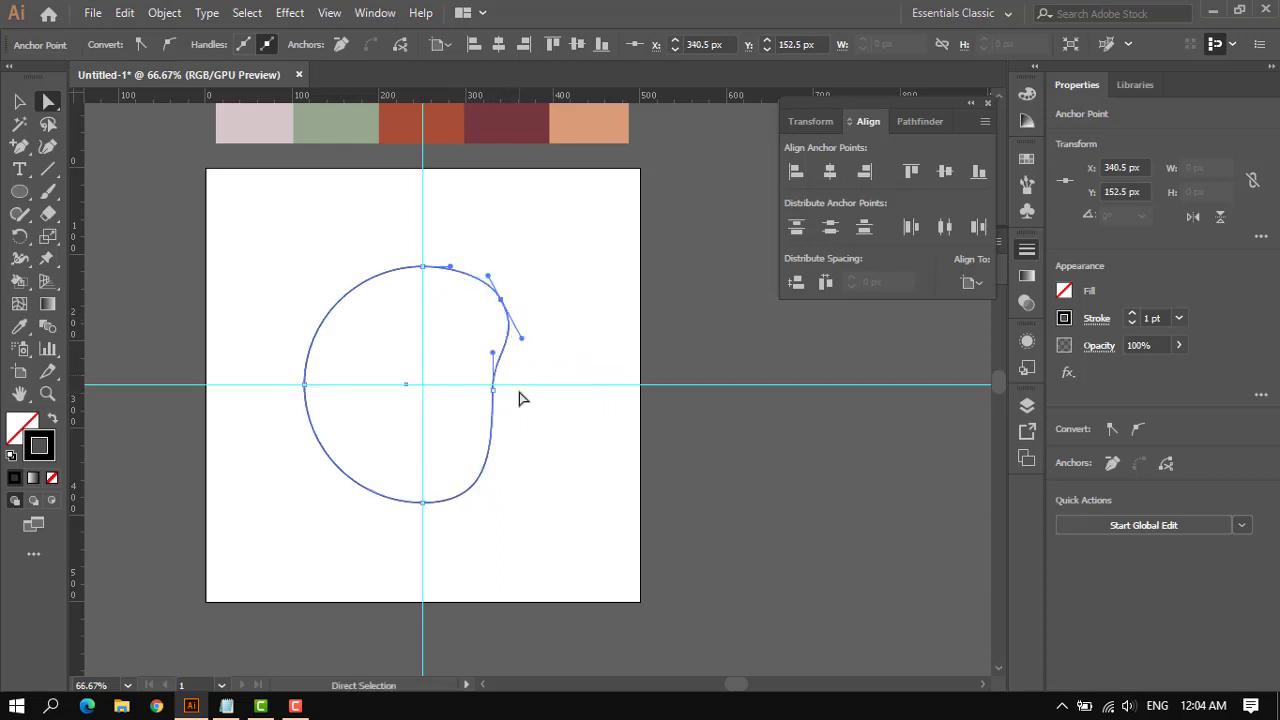
Delete the shape's leftmost anchor point to leave only the right half of the outline.
{"action": "left_click", "coordinate": [304, 384]}
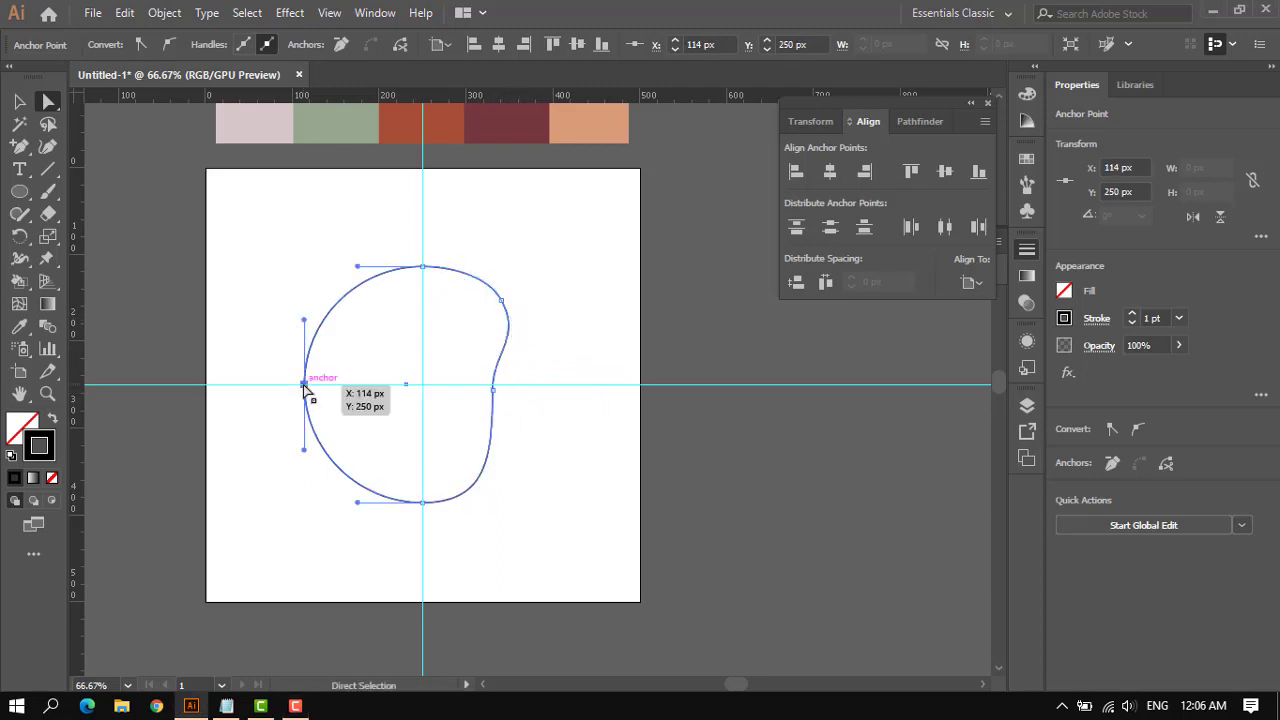
{"action": "key", "text": "Delete"}
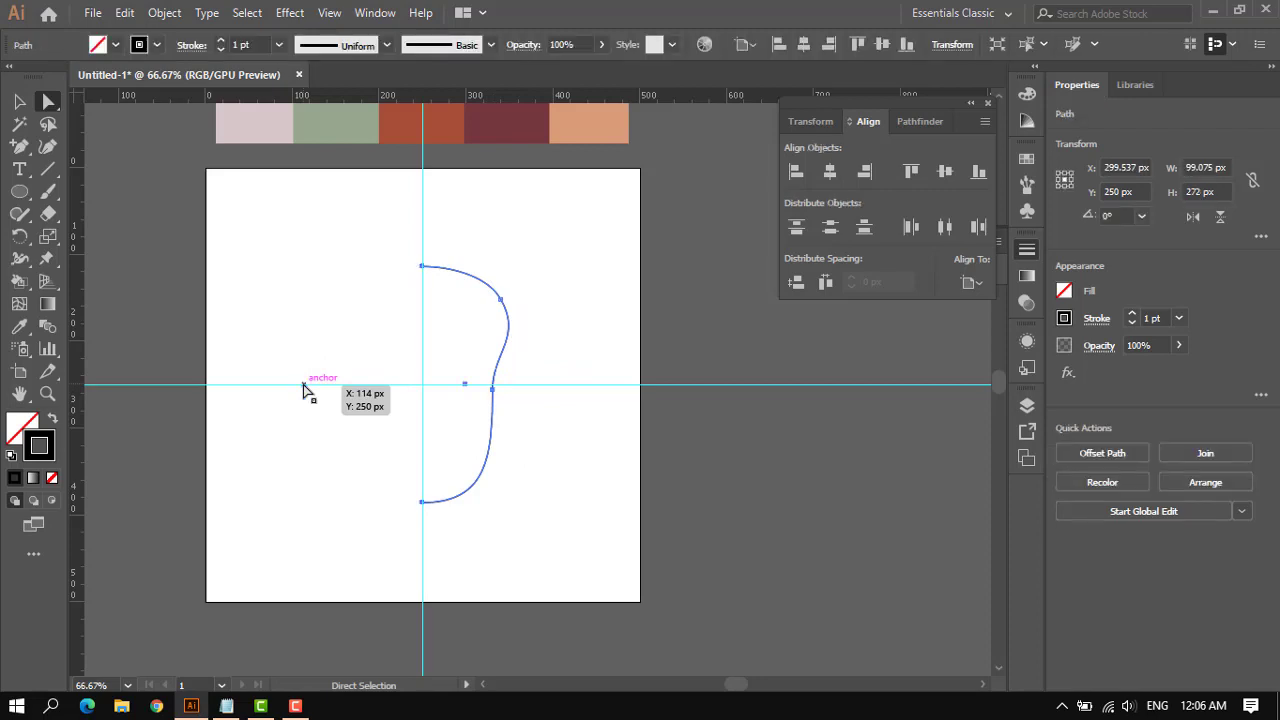
{"action": "left_click", "coordinate": [19, 101]}
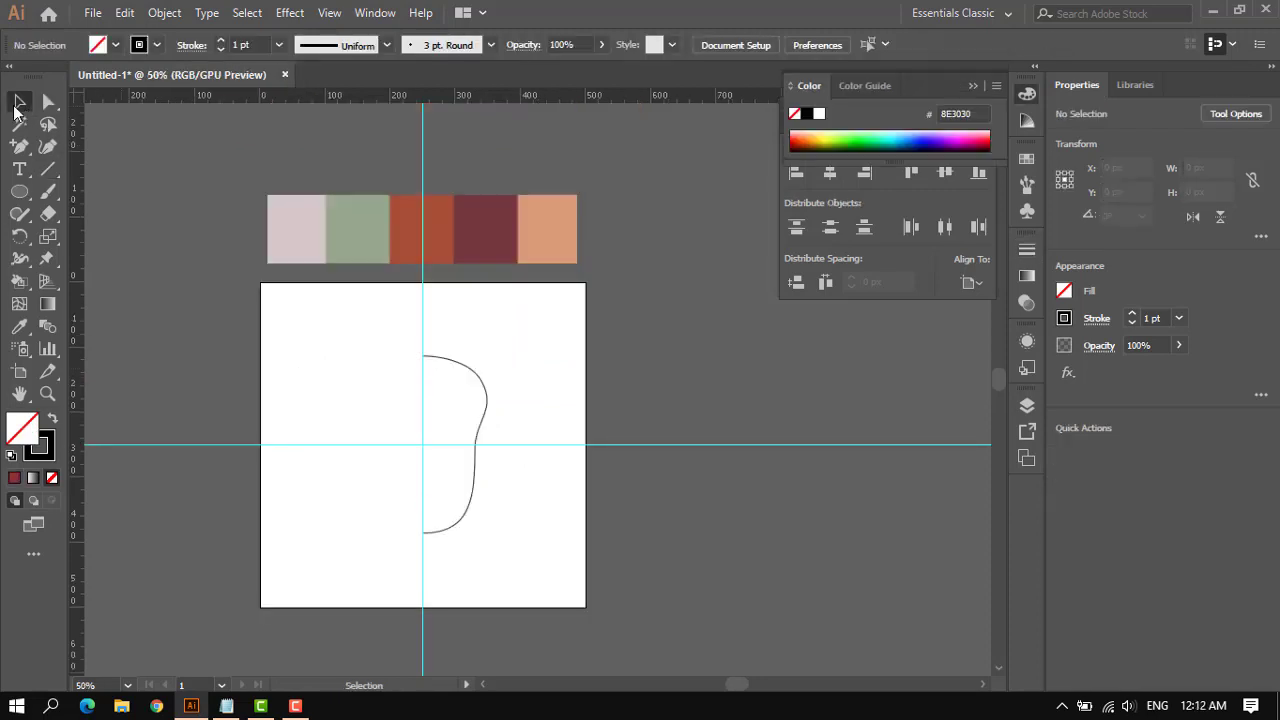
Reflect a copy of the half outline across the vertical guide with the Vertical axis option, then deselect it.
{"action": "left_click", "coordinate": [488, 403]}
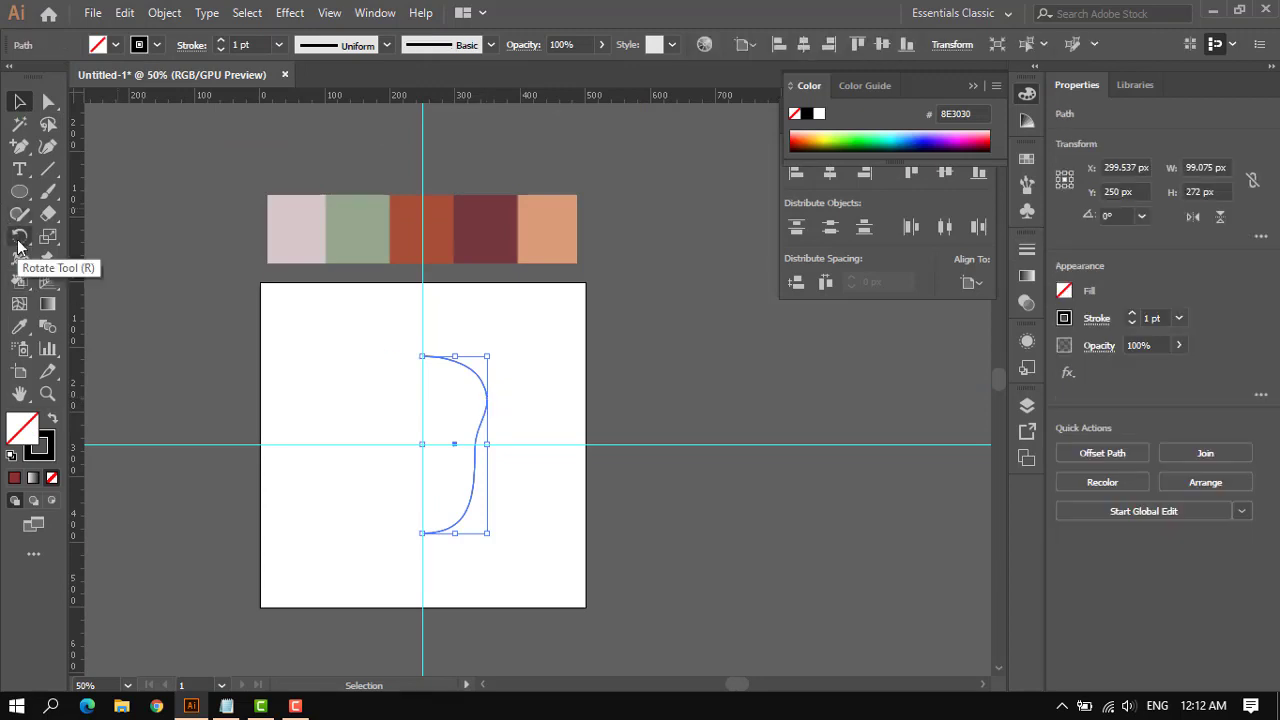
{"action": "left_click_drag", "start_coordinate": [18, 246], "coordinate": [128, 261]}
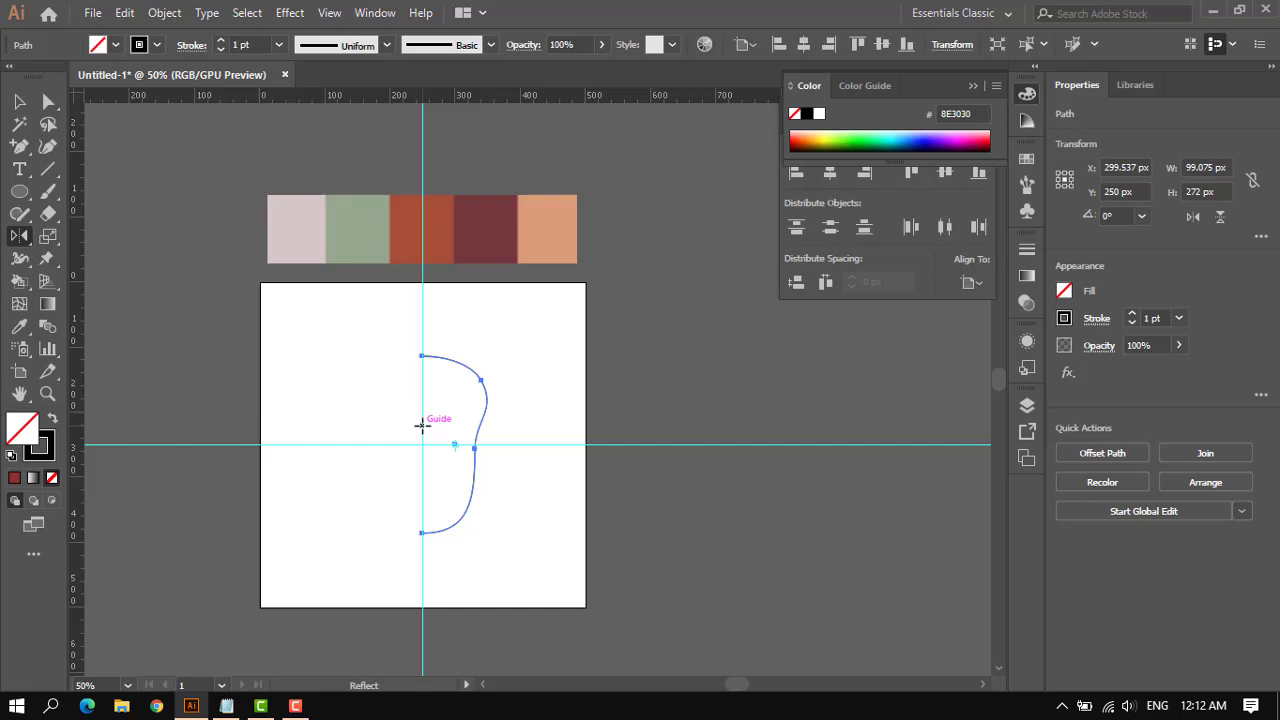
{"action": "left_click", "coordinate": [422, 425], "text": "alt"}
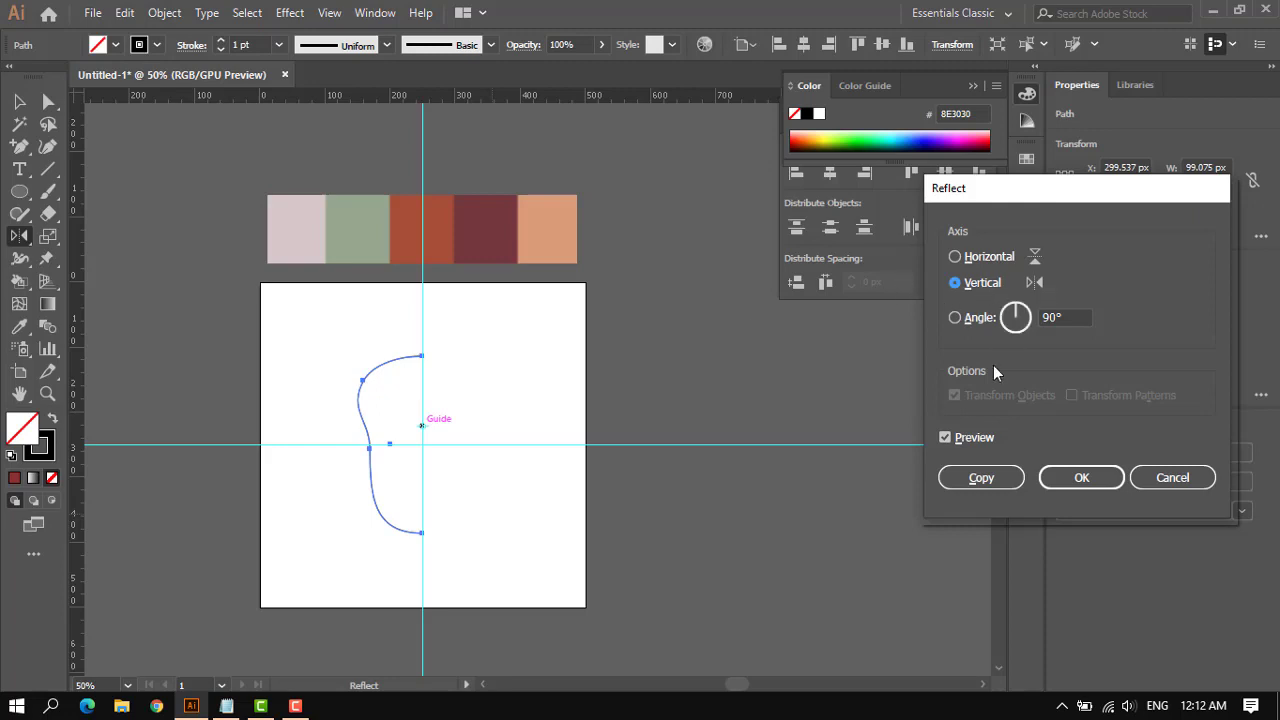
{"action": "left_click", "coordinate": [981, 478]}
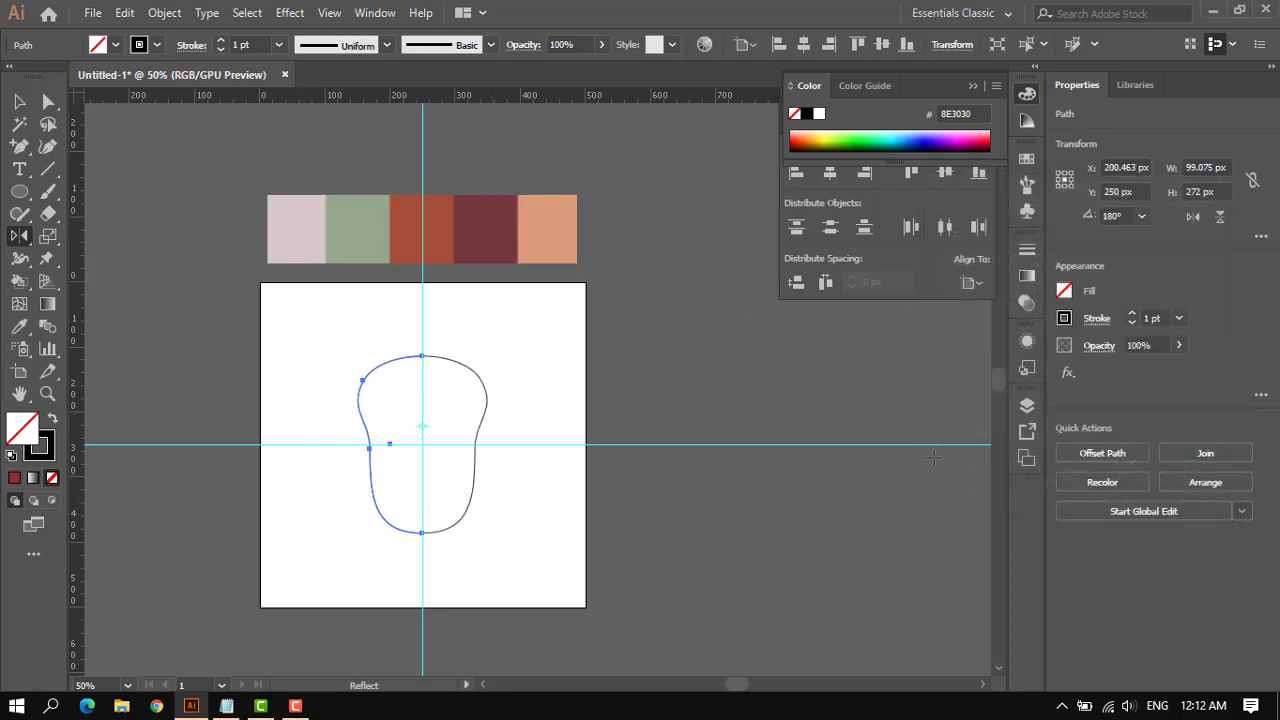
{"action": "left_click", "coordinate": [19, 101]}
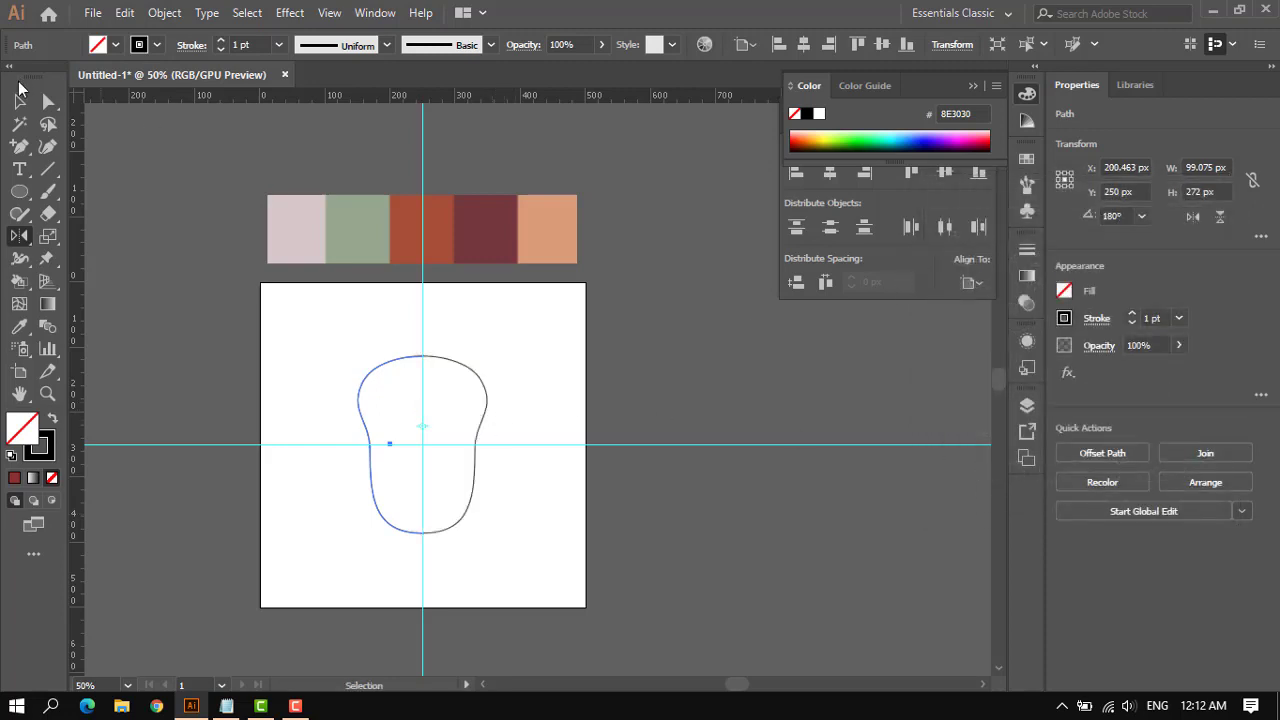
{"action": "left_click", "coordinate": [514, 375]}
Paint a bent arm outward from the body's upper right edge and back toward its lower side with the 3 pt. Round Paintbrush.
{"action": "scroll", "coordinate": [469, 449], "scroll_direction": "up", "scroll_amount": 2}
{"action": "scroll", "coordinate": [470, 450], "scroll_direction": "down", "scroll_amount": 2}
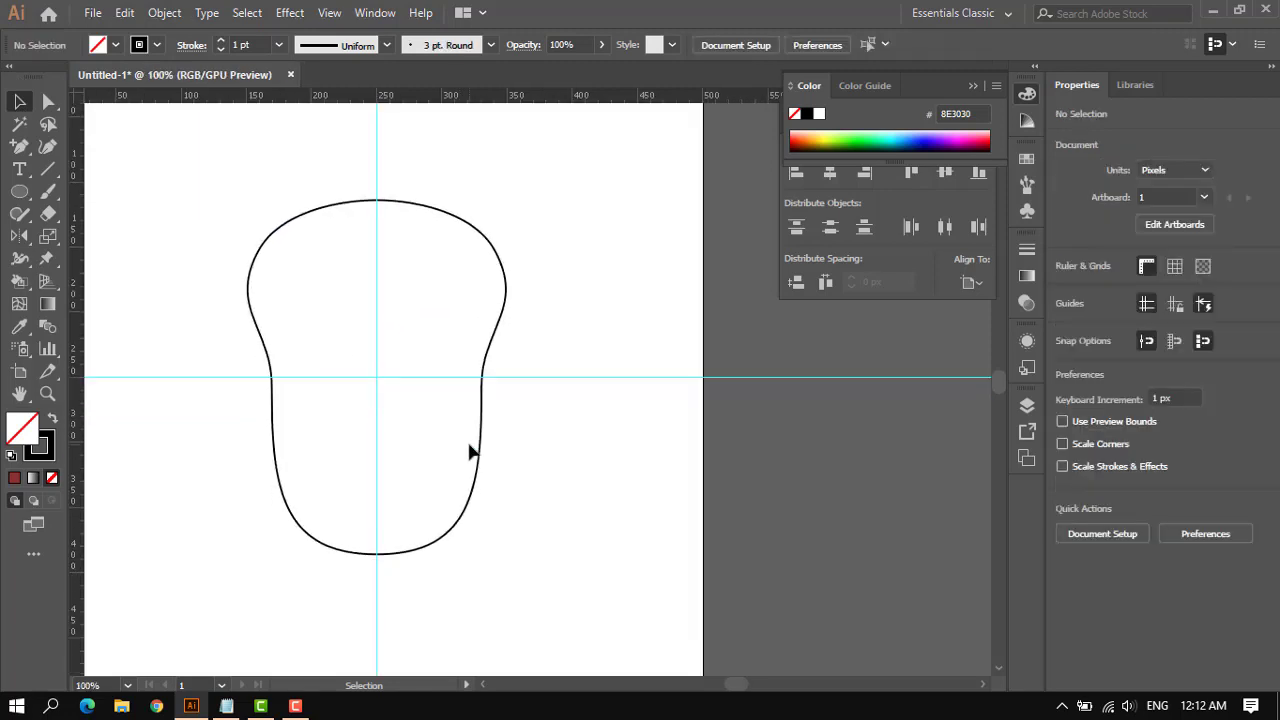
{"action": "scroll", "coordinate": [469, 450], "scroll_direction": "down", "scroll_amount": 2}
{"action": "scroll", "coordinate": [424, 397], "scroll_direction": "down", "scroll_amount": 2}
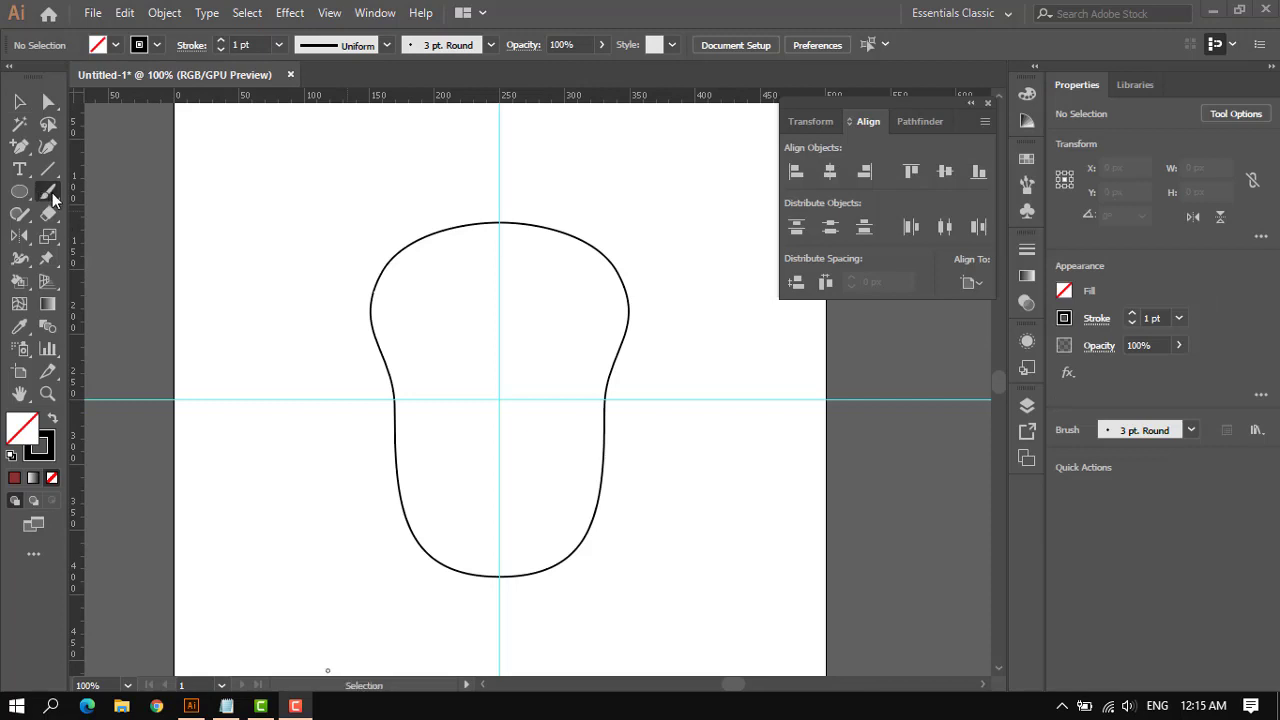
{"action": "left_click", "coordinate": [50, 193]}
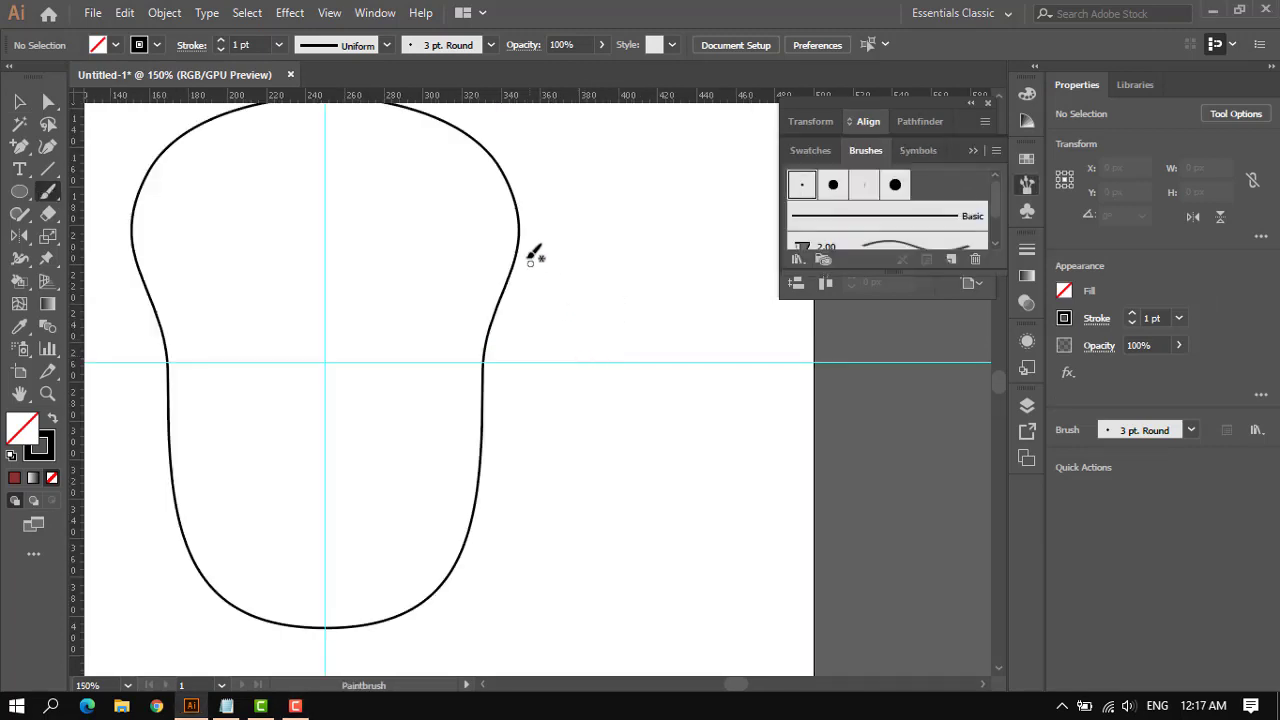
{"action": "mouse_move", "coordinate": [517, 245]}
{"action": "left_mouse_down"}
{"action": "mouse_move", "coordinate": [598, 339]}
{"action": "mouse_move", "coordinate": [529, 454]}
{"action": "mouse_move", "coordinate": [490, 478]}
{"action": "left_mouse_up"}
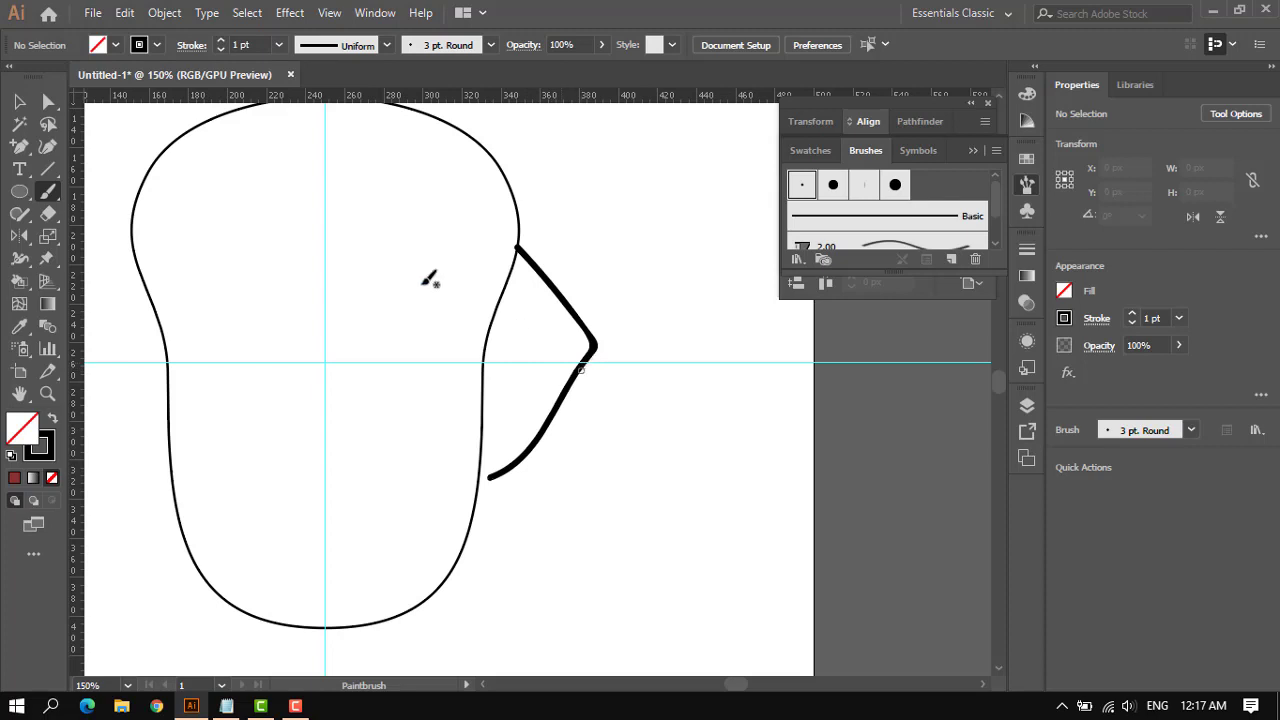
Straighten the arm's lower segment by adjusting its end and middle anchor points with the Direct Selection tool.
{"action": "left_click", "coordinate": [46, 104]}
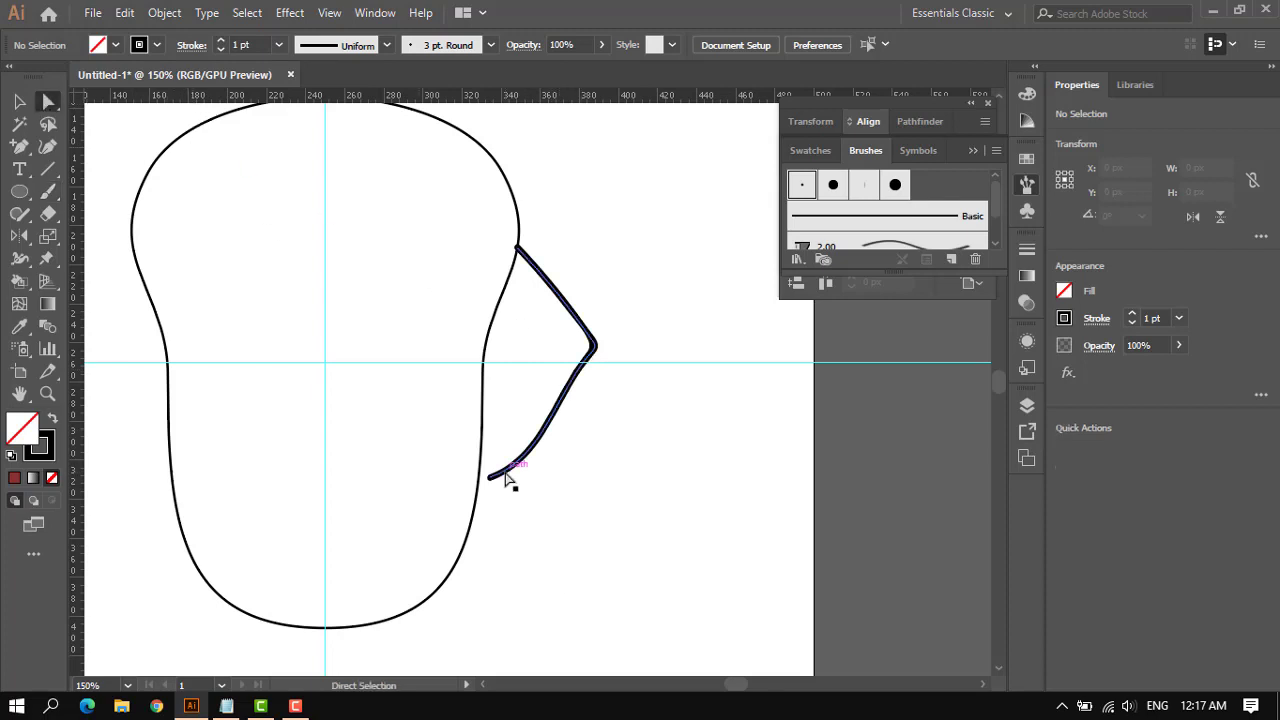
{"action": "left_click", "coordinate": [507, 472]}
{"action": "mouse_move", "coordinate": [490, 478]}
{"action": "left_mouse_down"}
{"action": "mouse_move", "coordinate": [490, 499]}
{"action": "mouse_move", "coordinate": [517, 468]}
{"action": "mouse_move", "coordinate": [490, 490]}
{"action": "left_mouse_up"}
{"action": "left_click_drag", "start_coordinate": [548, 422], "coordinate": [564, 392]}
Paint a short curved hand stroke from beside the arm's lower end to the body's lower right edge, undoing the first attempt.
{"action": "left_click", "coordinate": [47, 191]}
{"action": "scroll", "coordinate": [477, 517], "scroll_direction": "down", "scroll_amount": 2}
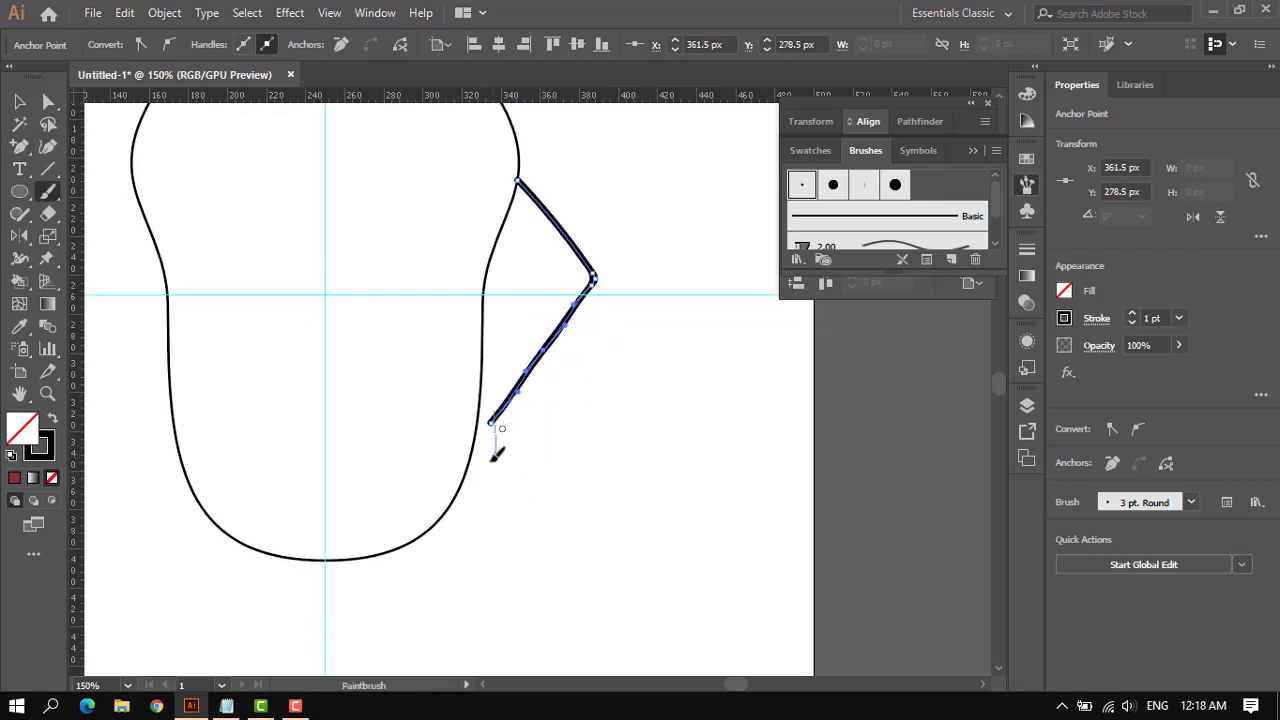
{"action": "left_click_drag", "start_coordinate": [463, 487], "coordinate": [464, 492]}
{"action": "key", "text": "ctrl+z"}
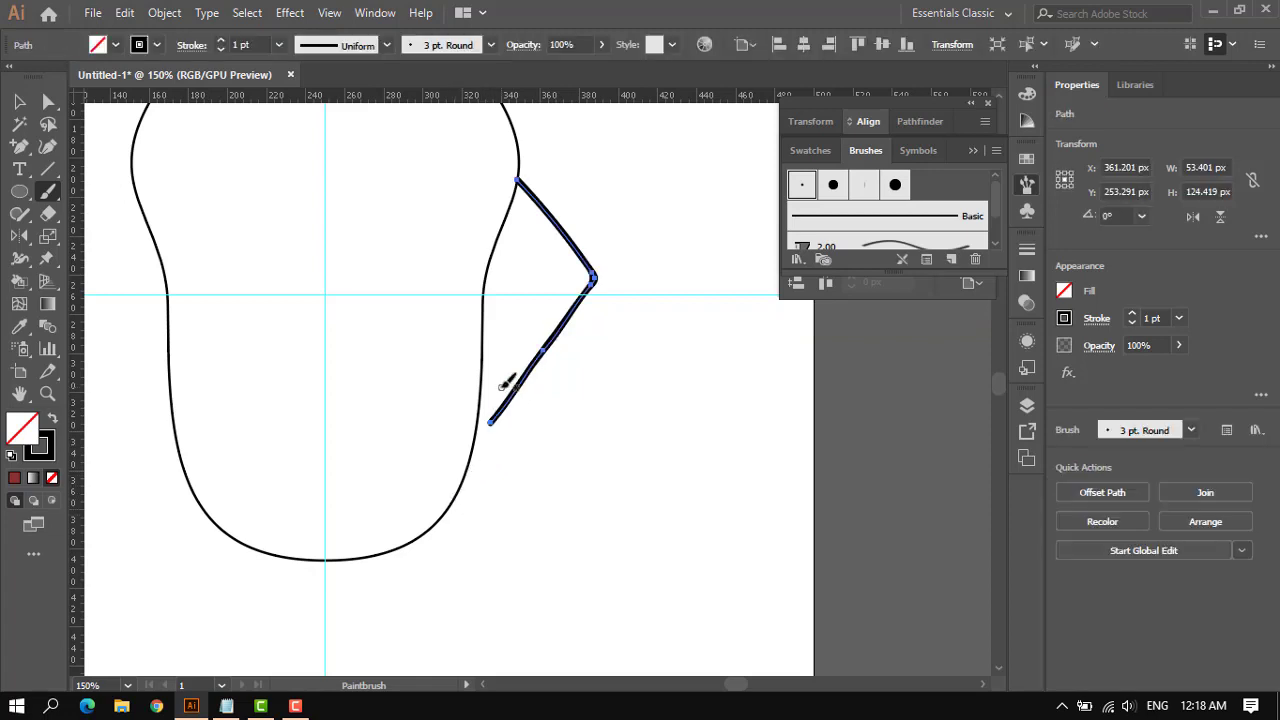
{"action": "mouse_move", "coordinate": [500, 385]}
{"action": "left_mouse_down"}
{"action": "mouse_move", "coordinate": [512, 427]}
{"action": "mouse_move", "coordinate": [461, 481]}
{"action": "left_mouse_up"}
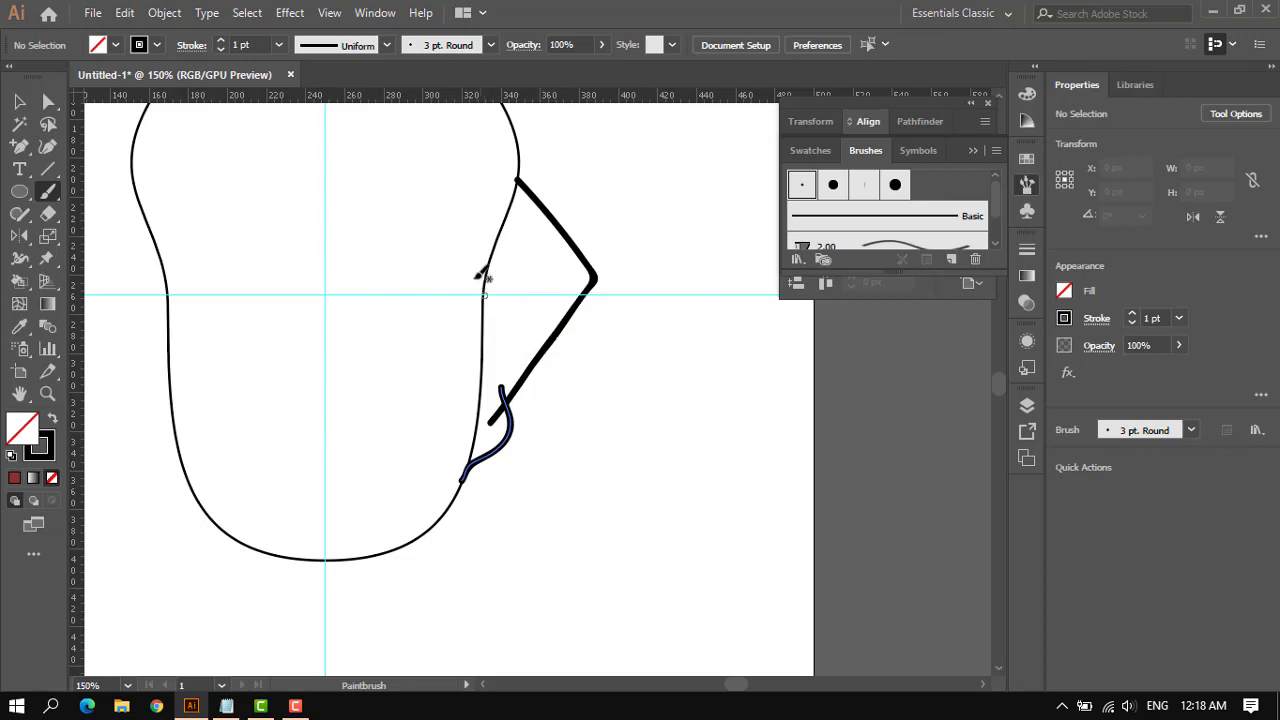
Paint the short inner elbow strokes between the body's waist and the bent arm, and group all the arm and hand strokes.
{"action": "left_click_drag", "start_coordinate": [497, 238], "coordinate": [539, 303]}
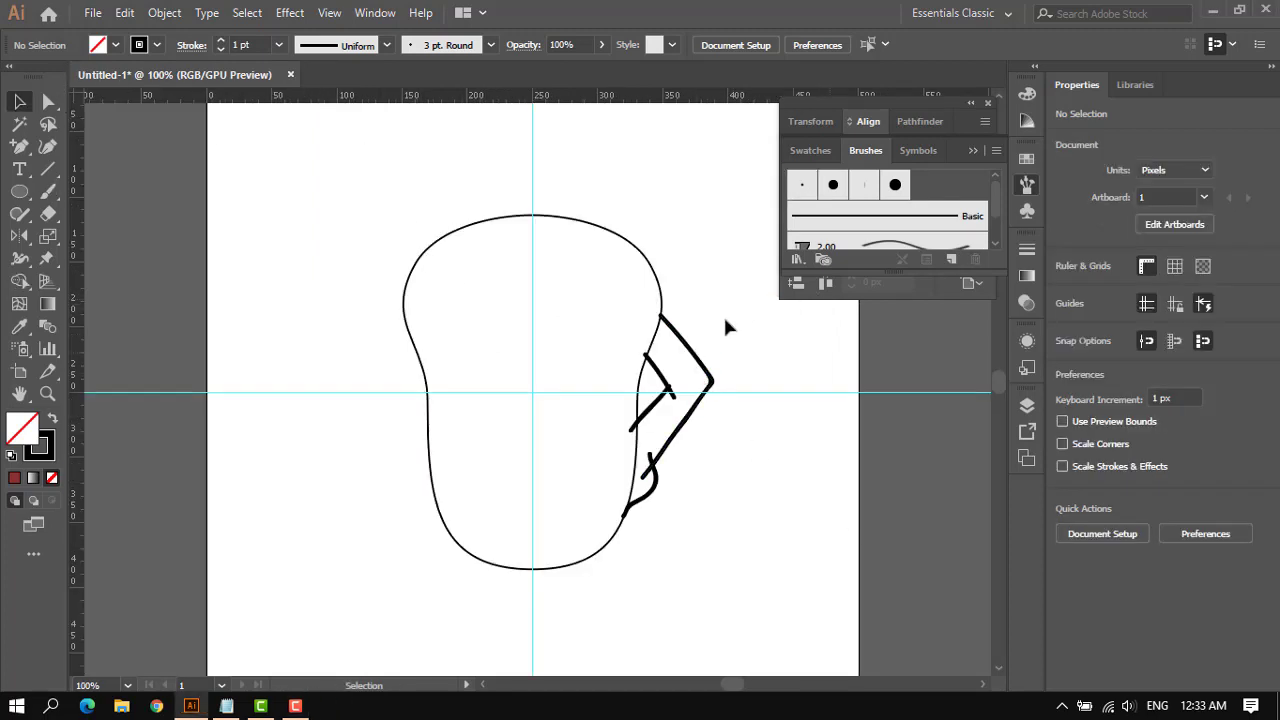
{"action": "left_click", "coordinate": [694, 360]}
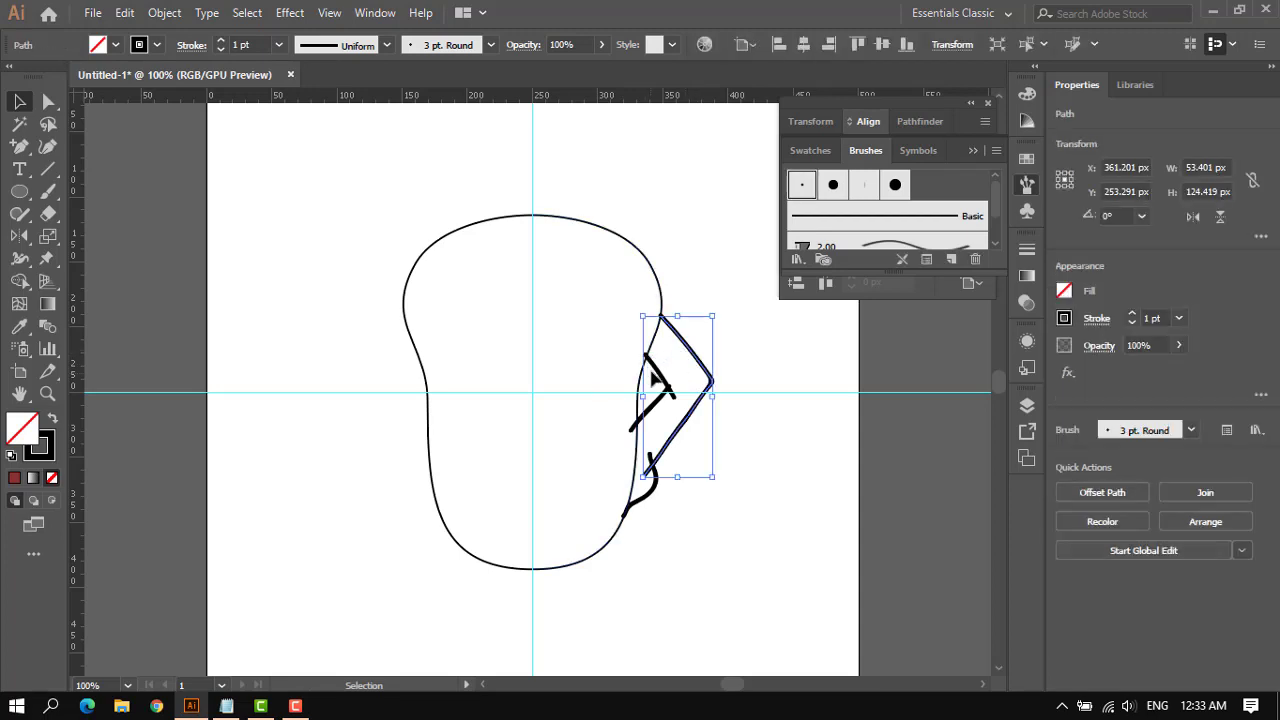
{"action": "left_click", "coordinate": [657, 402], "text": "shift"}
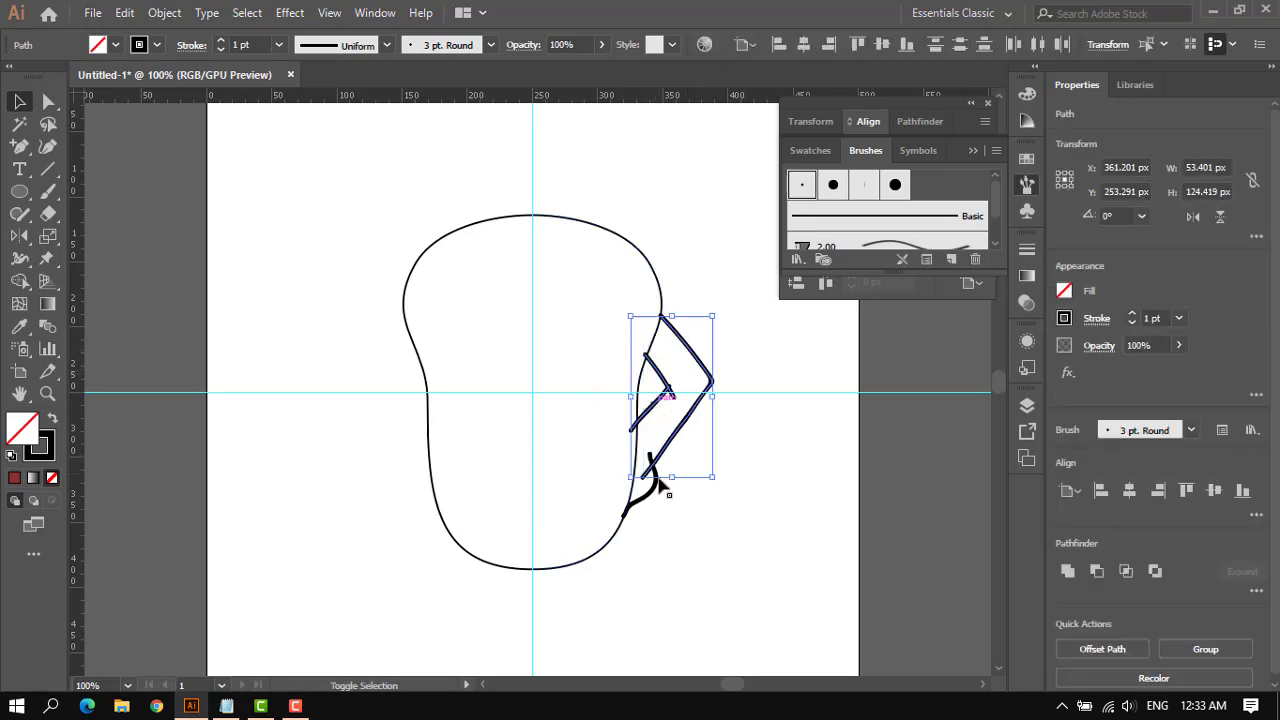
{"action": "left_click", "coordinate": [657, 483], "text": "shift"}
{"action": "key", "text": "ctrl+g"}
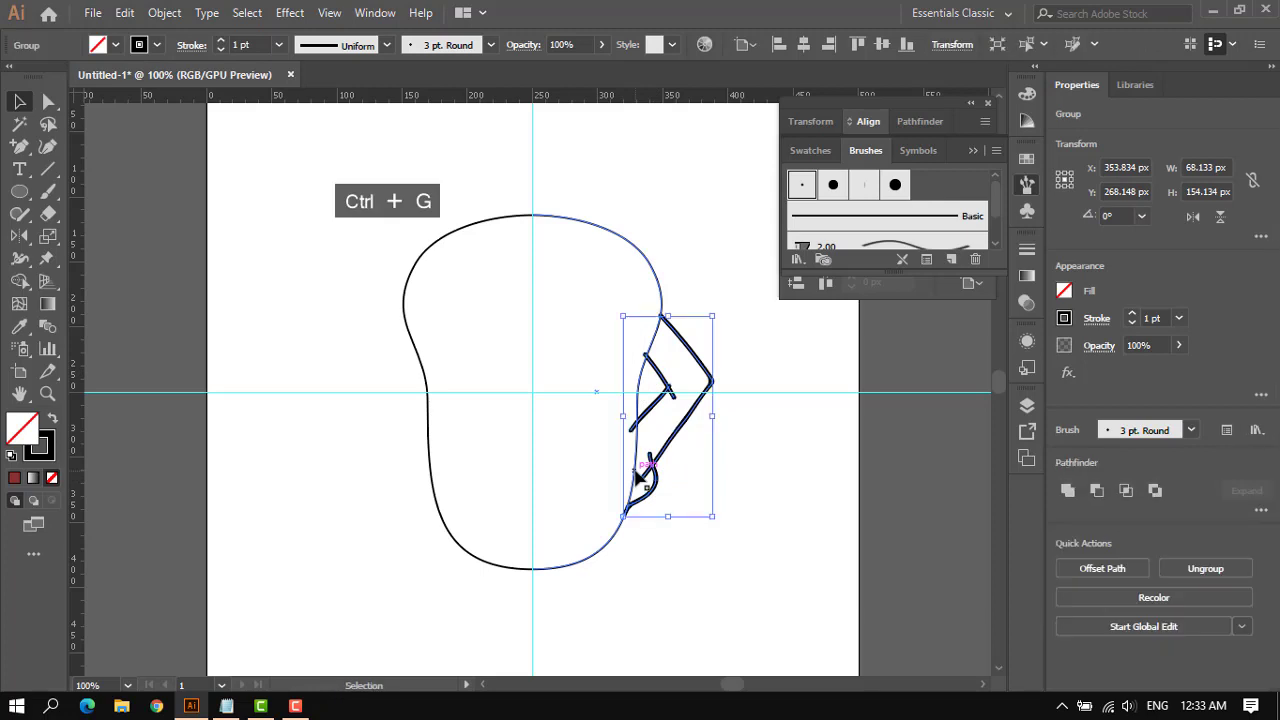
Try moving the right half of the body outline away from the left half and undo the move.
{"action": "mouse_move", "coordinate": [509, 191]}
{"action": "left_mouse_down"}
{"action": "mouse_move", "coordinate": [564, 262]}
{"action": "mouse_move", "coordinate": [593, 137]}
{"action": "left_mouse_up"}
{"action": "left_click", "coordinate": [603, 147]}
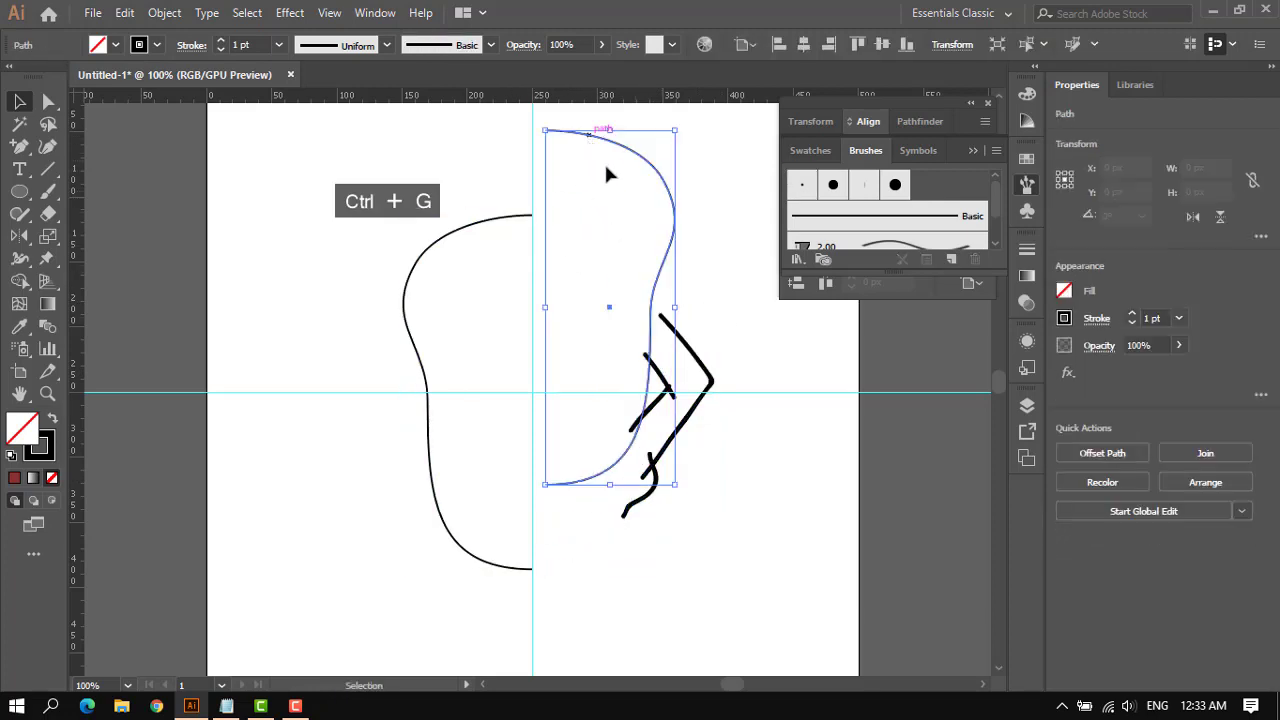
{"action": "key", "text": "ctrl+z"}
{"action": "left_click", "coordinate": [566, 172]}
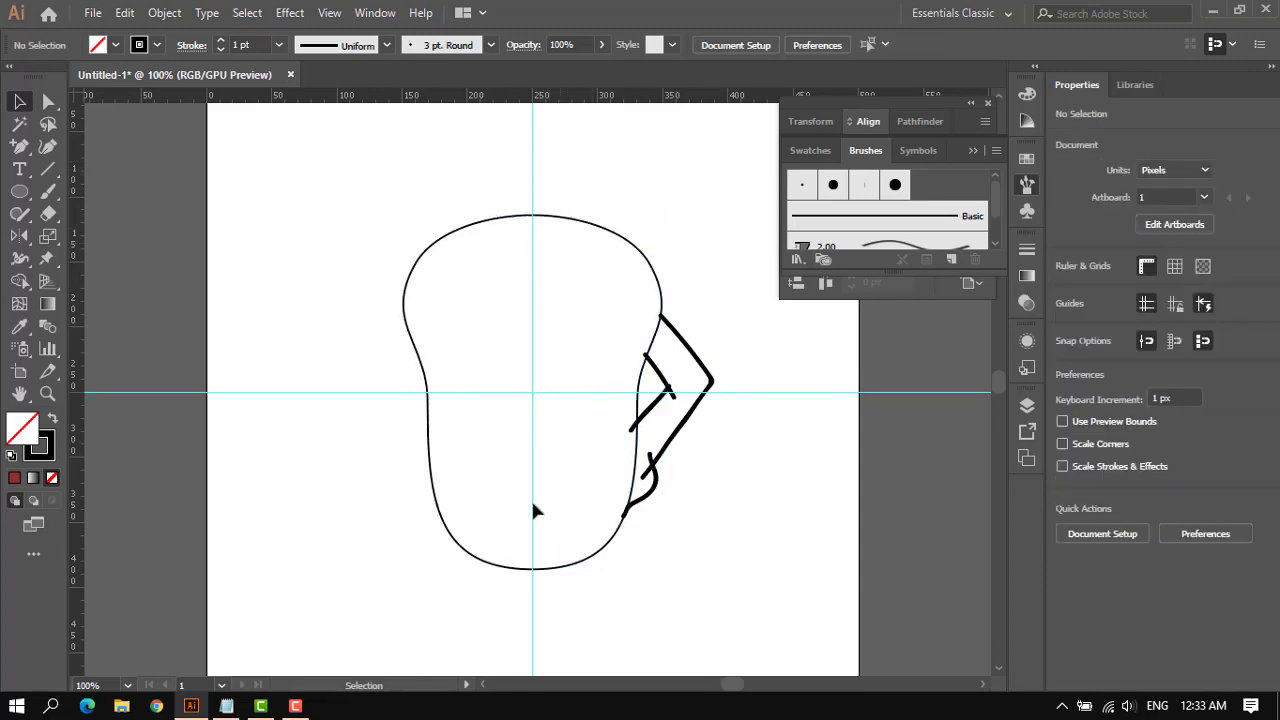
Merge the left and right halves of the body outline into one shape with the Shape Builder tool.
{"action": "left_click_drag", "start_coordinate": [480, 188], "coordinate": [590, 295]}
{"action": "left_click", "coordinate": [19, 281]}
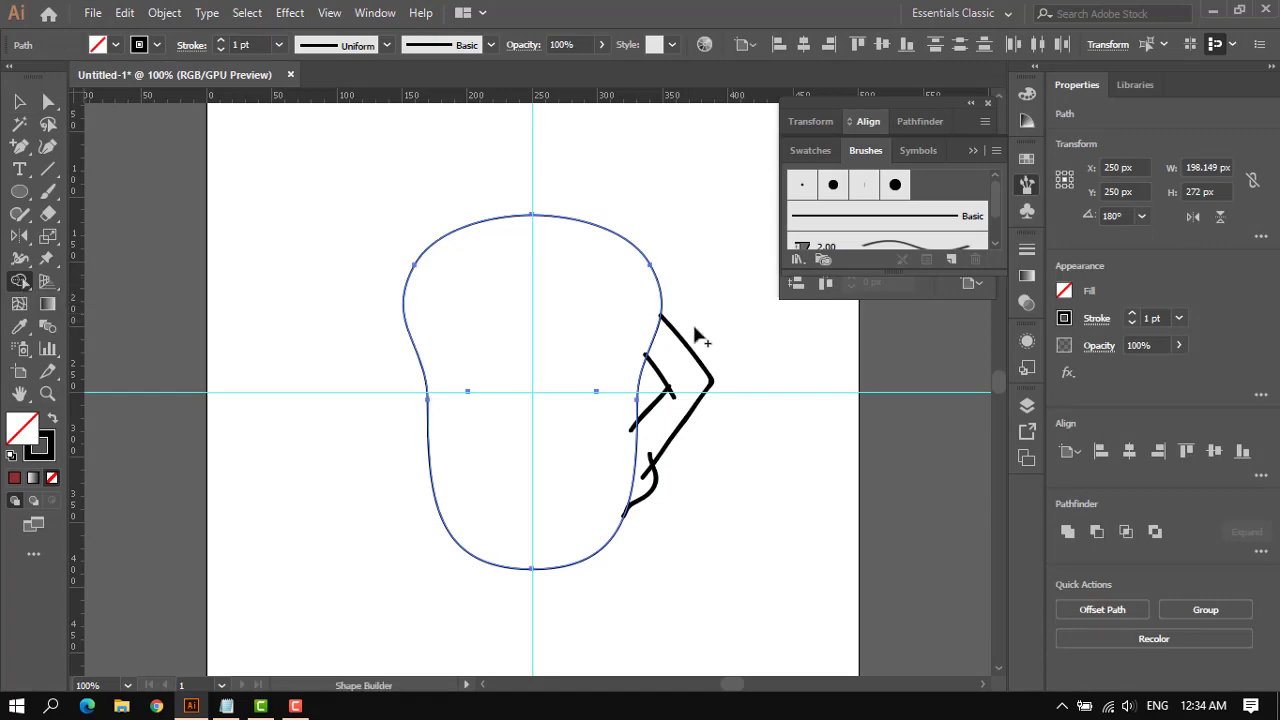
{"action": "left_click", "coordinate": [548, 335]}
{"action": "left_click", "coordinate": [19, 101]}
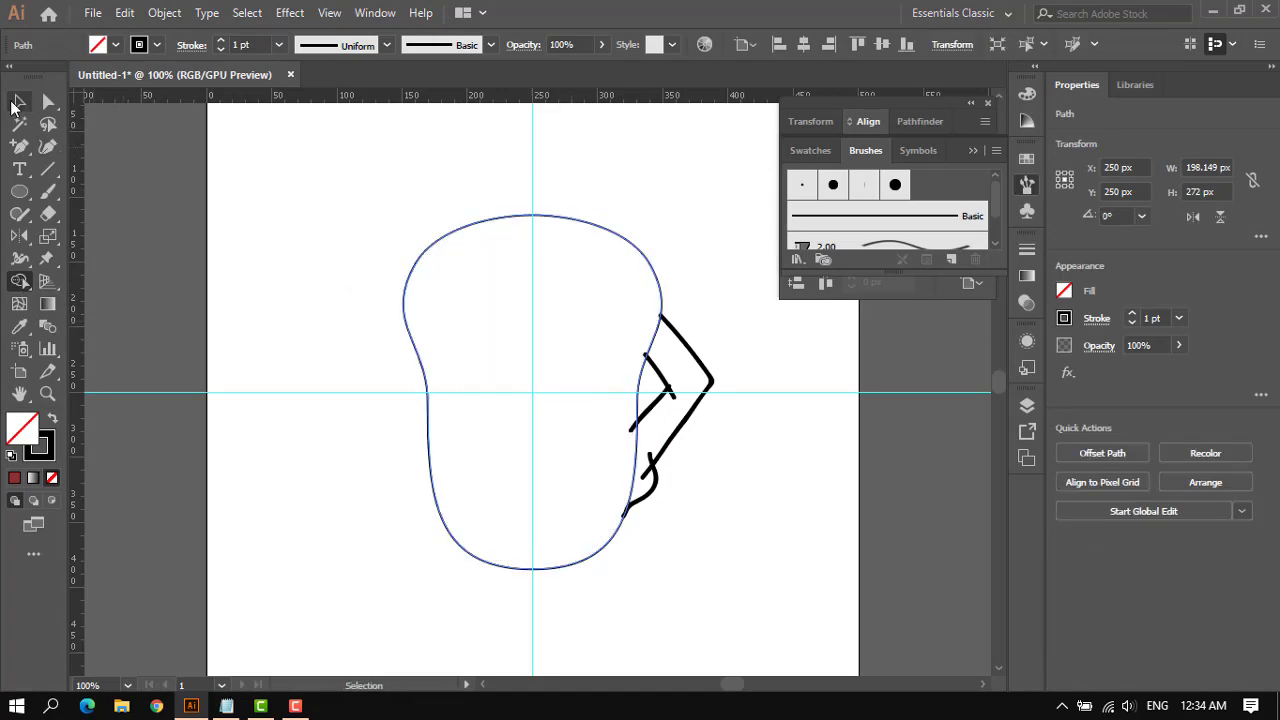
Try moving the merged body outline as one object and undo the move.
{"action": "left_click", "coordinate": [380, 203]}
{"action": "mouse_move", "coordinate": [594, 234]}
{"action": "left_mouse_down"}
{"action": "mouse_move", "coordinate": [409, 194]}
{"action": "mouse_move", "coordinate": [557, 222]}
{"action": "left_mouse_up"}
{"action": "key", "text": "ctrl+z"}
{"action": "key", "text": "ctrl+z"}
{"action": "key", "text": "ctrl+z"}
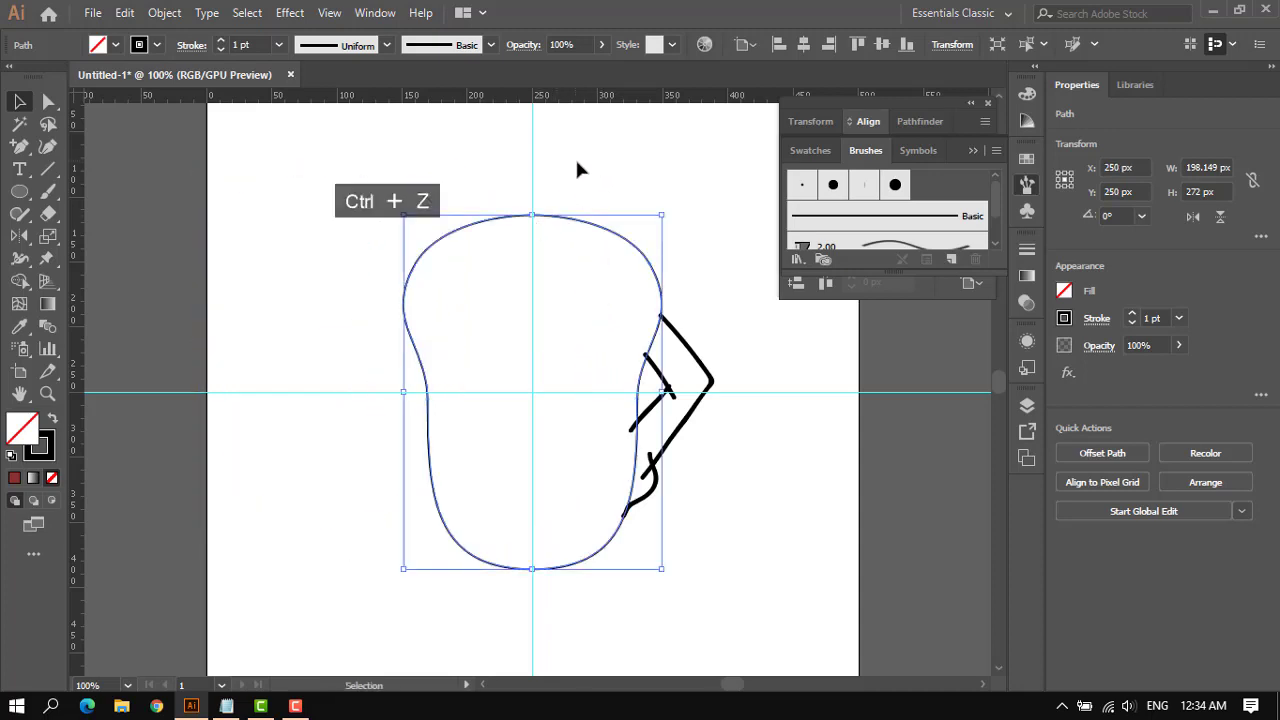
Fill the body with the light orange palette colour above the artboard using the Eyedropper, leaving it without a stroke.
{"action": "scroll", "coordinate": [251, 366], "scroll_direction": "up", "scroll_amount": 3}
{"action": "left_click", "coordinate": [19, 326]}
{"action": "scroll", "coordinate": [595, 320], "scroll_direction": "up", "scroll_amount": 3}
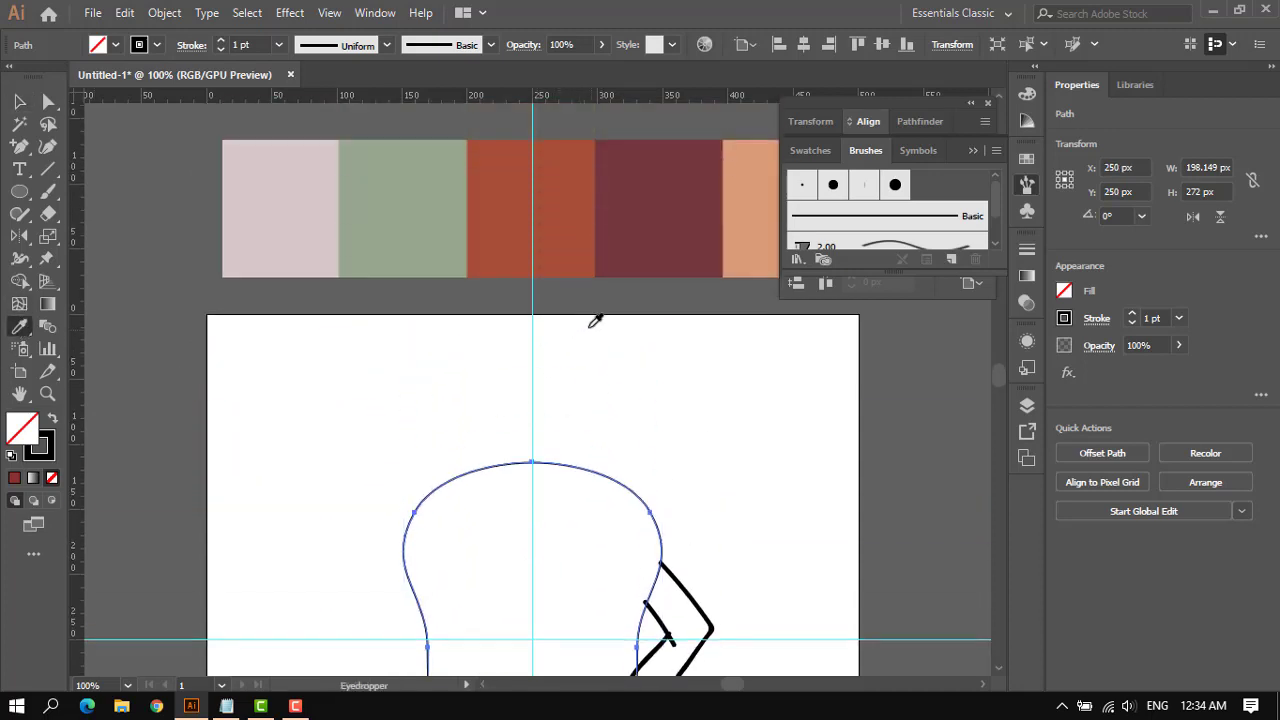
{"action": "scroll", "coordinate": [595, 320], "scroll_direction": "up", "scroll_amount": 2}
{"action": "left_click", "coordinate": [672, 238]}
{"action": "scroll", "coordinate": [668, 235], "scroll_direction": "down", "scroll_amount": 6}
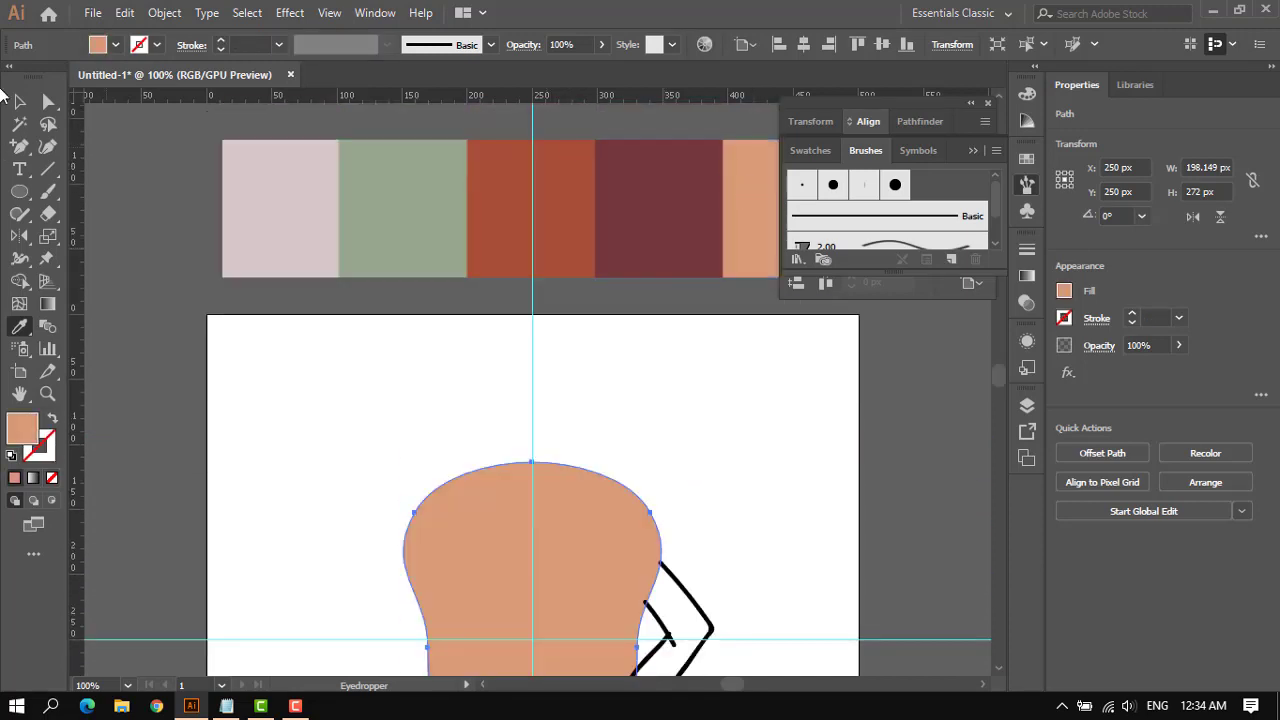
{"action": "key", "text": "v"}
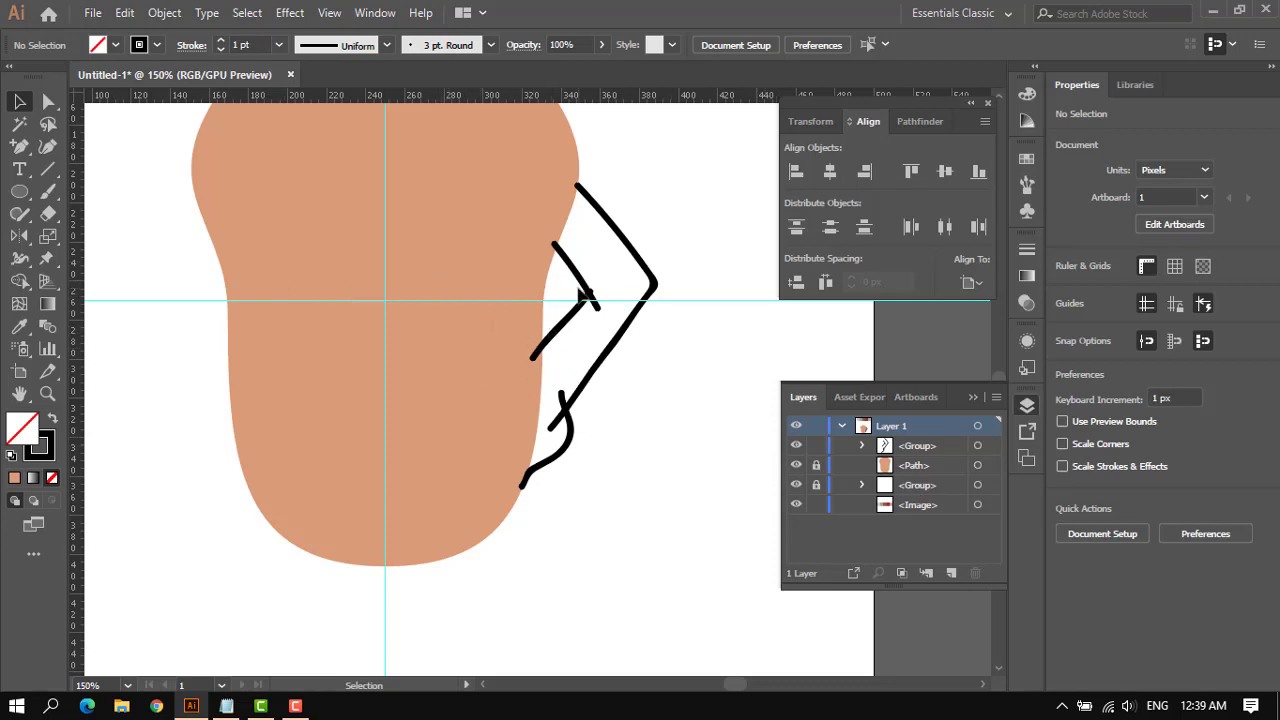
Apply the Basic brush to the grouped arm strokes so they become thin uniform lines, and deselect them.
{"action": "left_click", "coordinate": [580, 283]}
{"action": "left_click", "coordinate": [693, 385]}
{"action": "scroll", "coordinate": [650, 390], "scroll_direction": "up", "scroll_amount": 2}
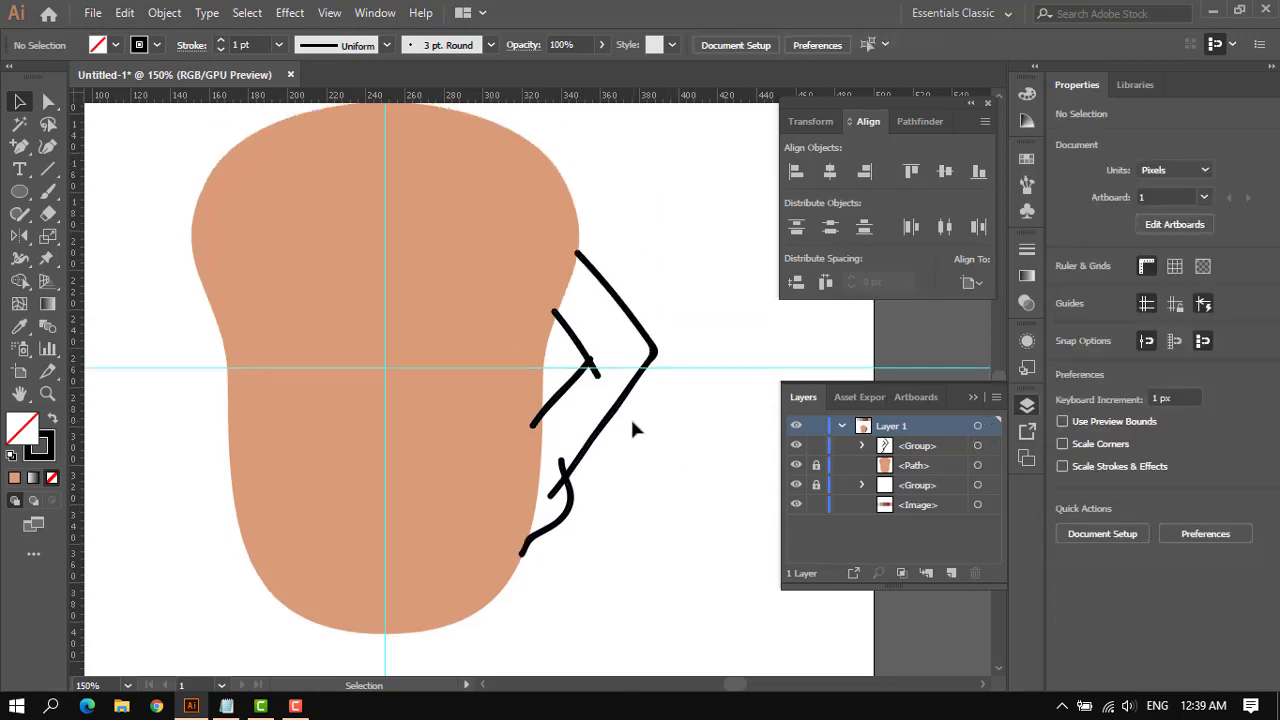
{"action": "left_click", "coordinate": [632, 386]}
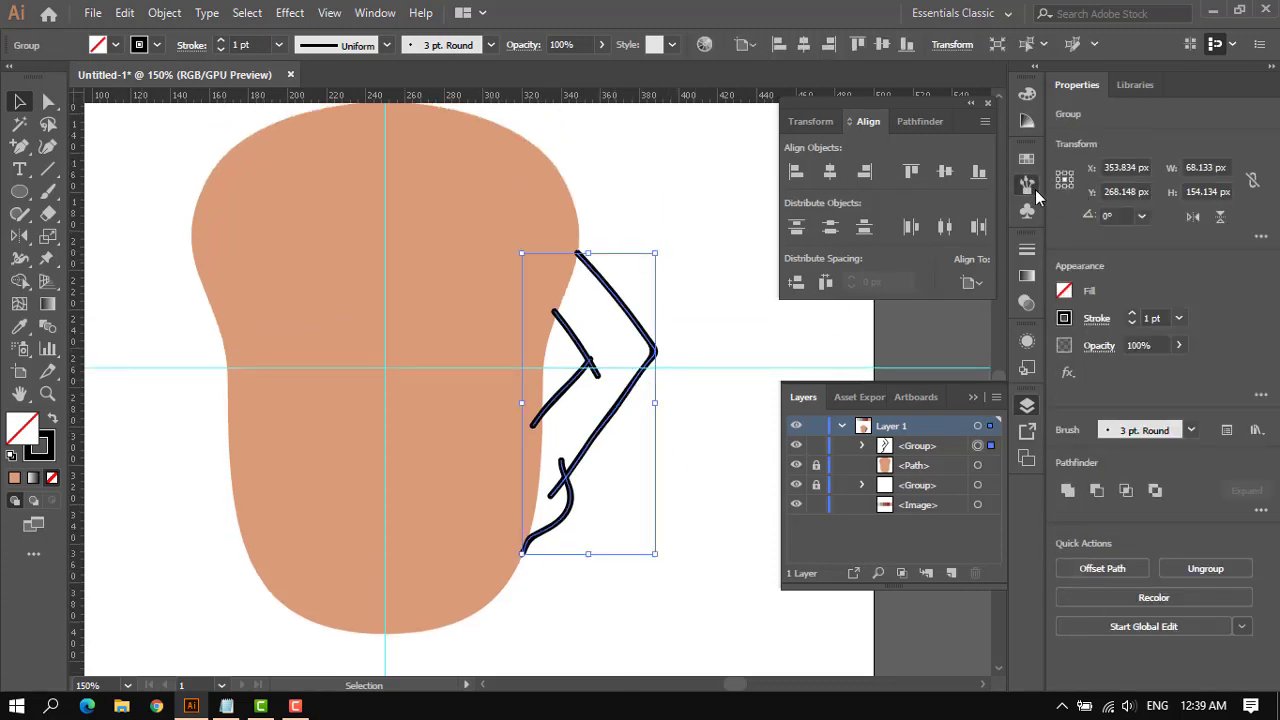
{"action": "left_click", "coordinate": [1028, 185]}
{"action": "left_click", "coordinate": [900, 214]}
{"action": "left_click", "coordinate": [705, 359]}
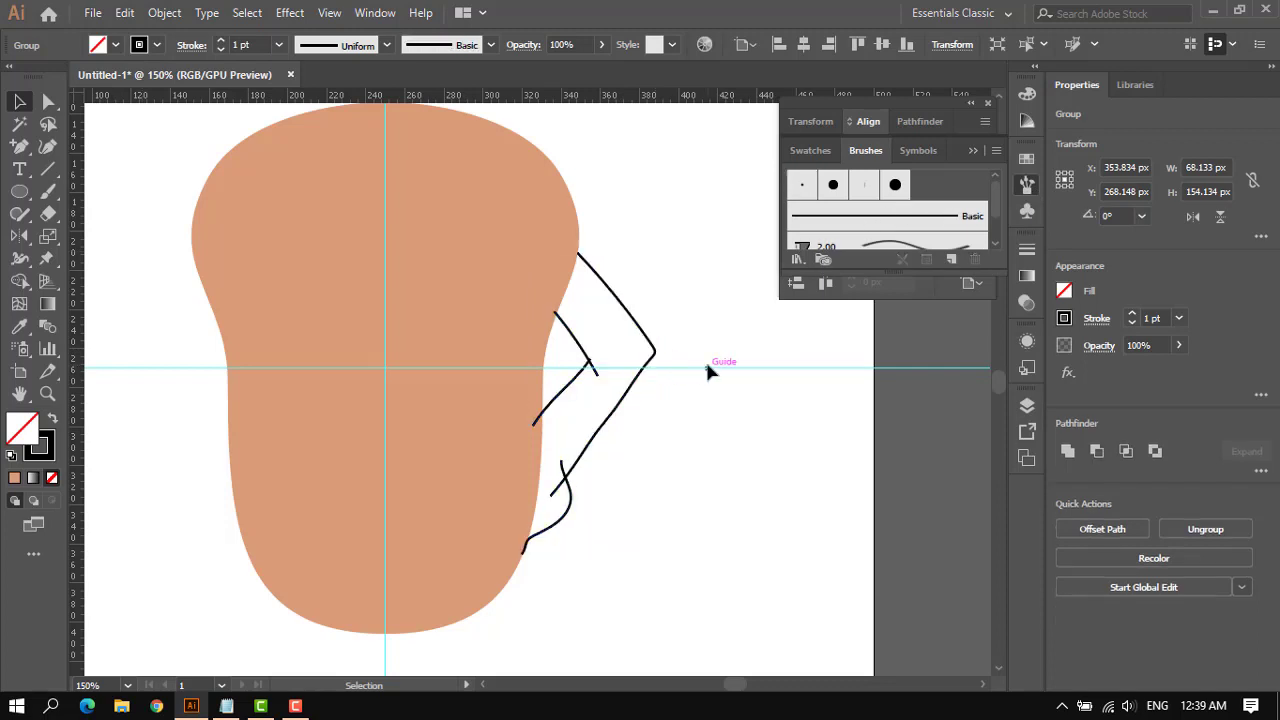
{"action": "left_click", "coordinate": [590, 280]}
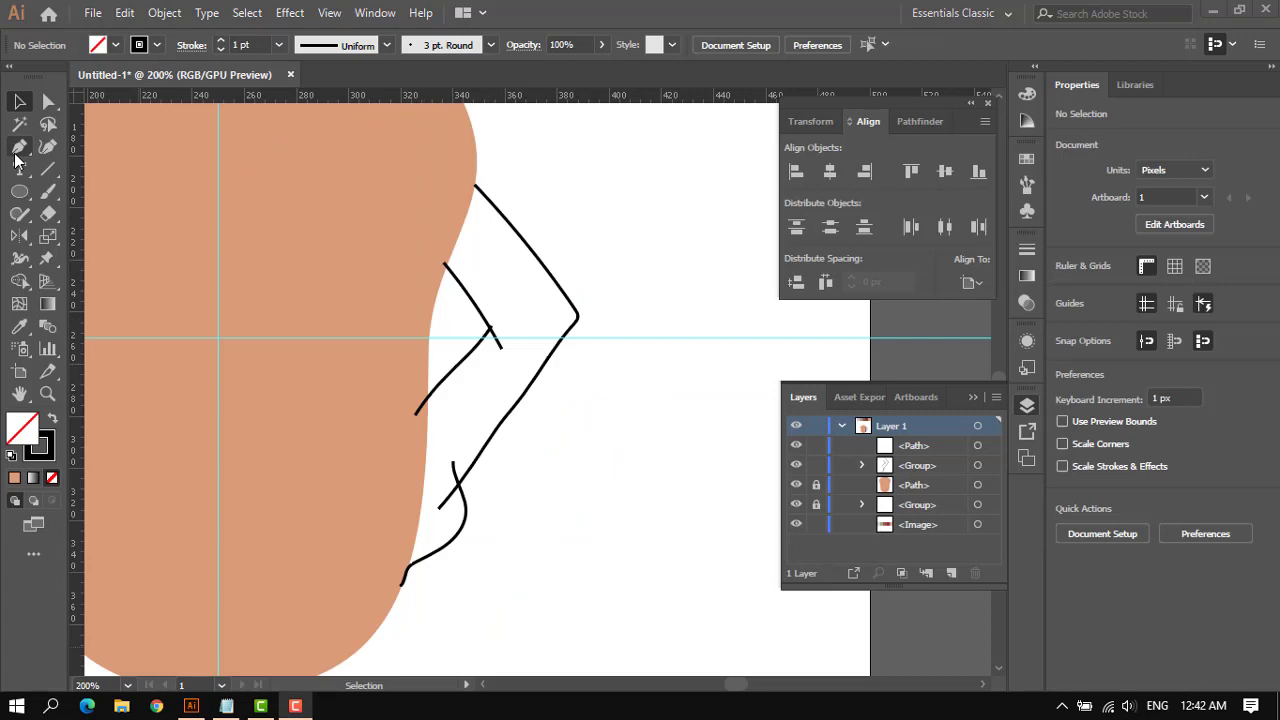
Draw a straight Pen line along the body edge across the arm's shoulder opening, and adjust both ends to overlap the arm strokes.
{"action": "left_click", "coordinate": [19, 146]}
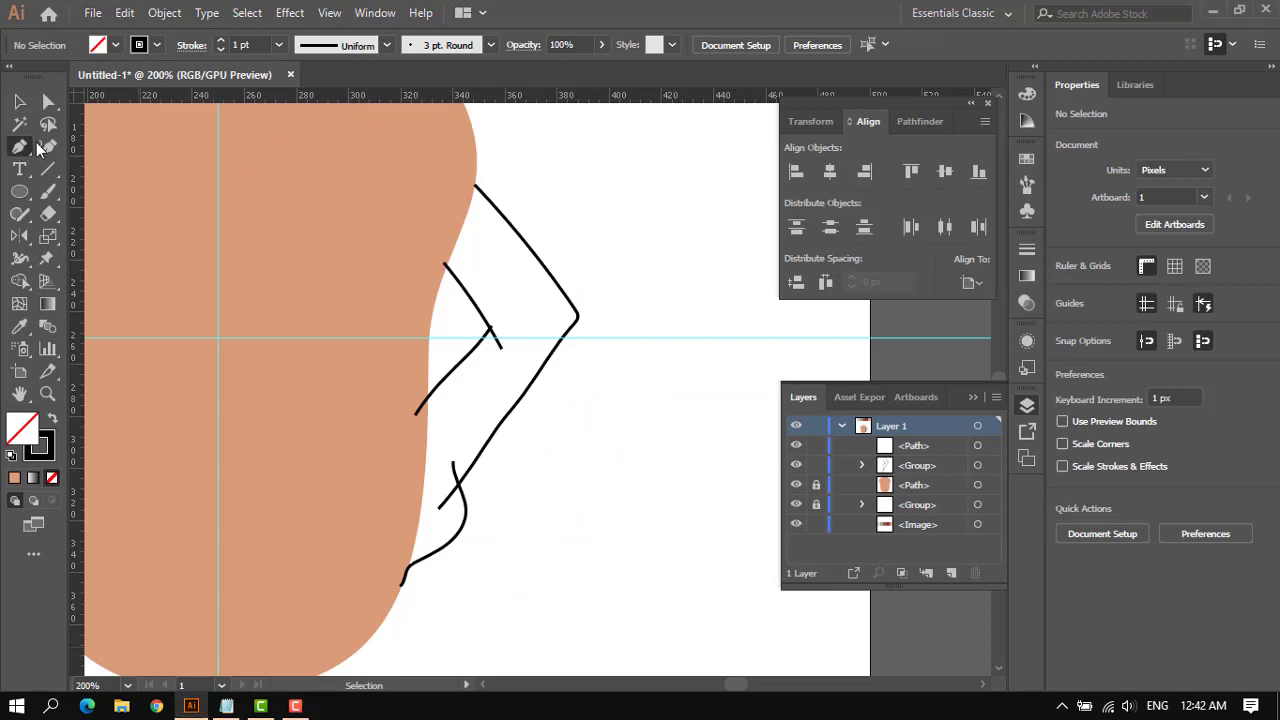
{"action": "left_click", "coordinate": [443, 264]}
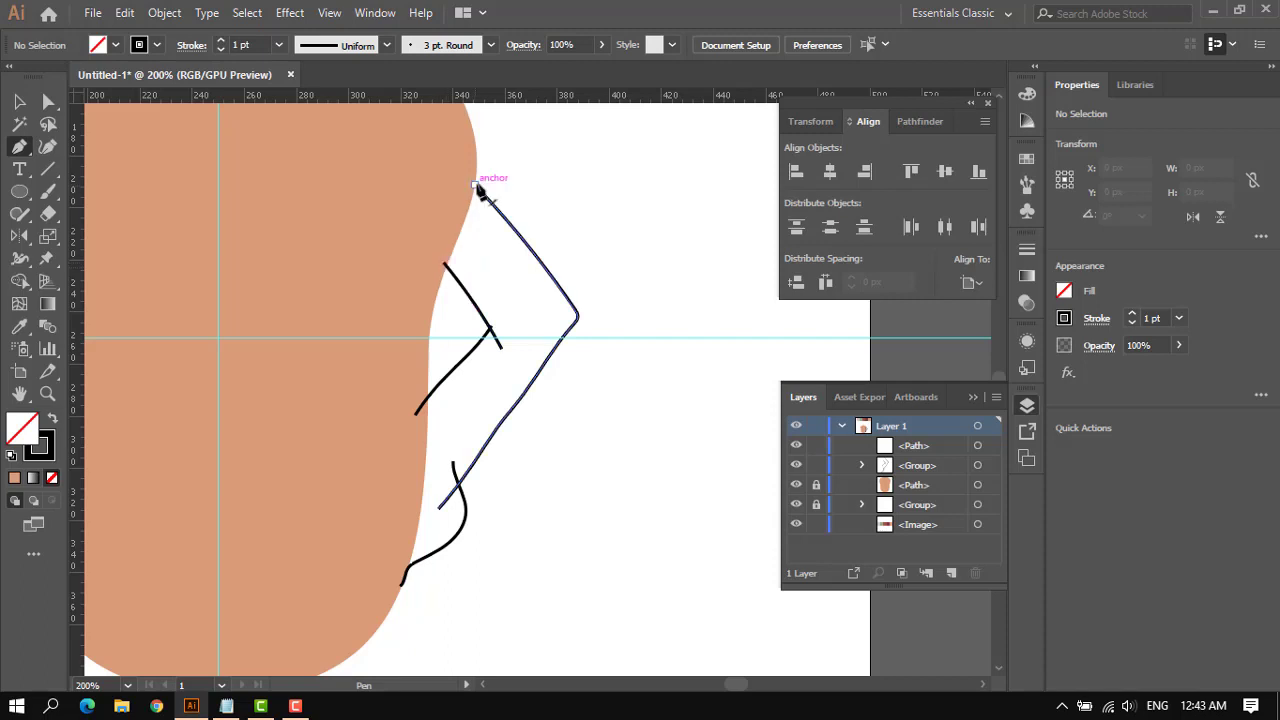
{"action": "scroll", "coordinate": [476, 202], "scroll_direction": "up", "scroll_amount": 1}
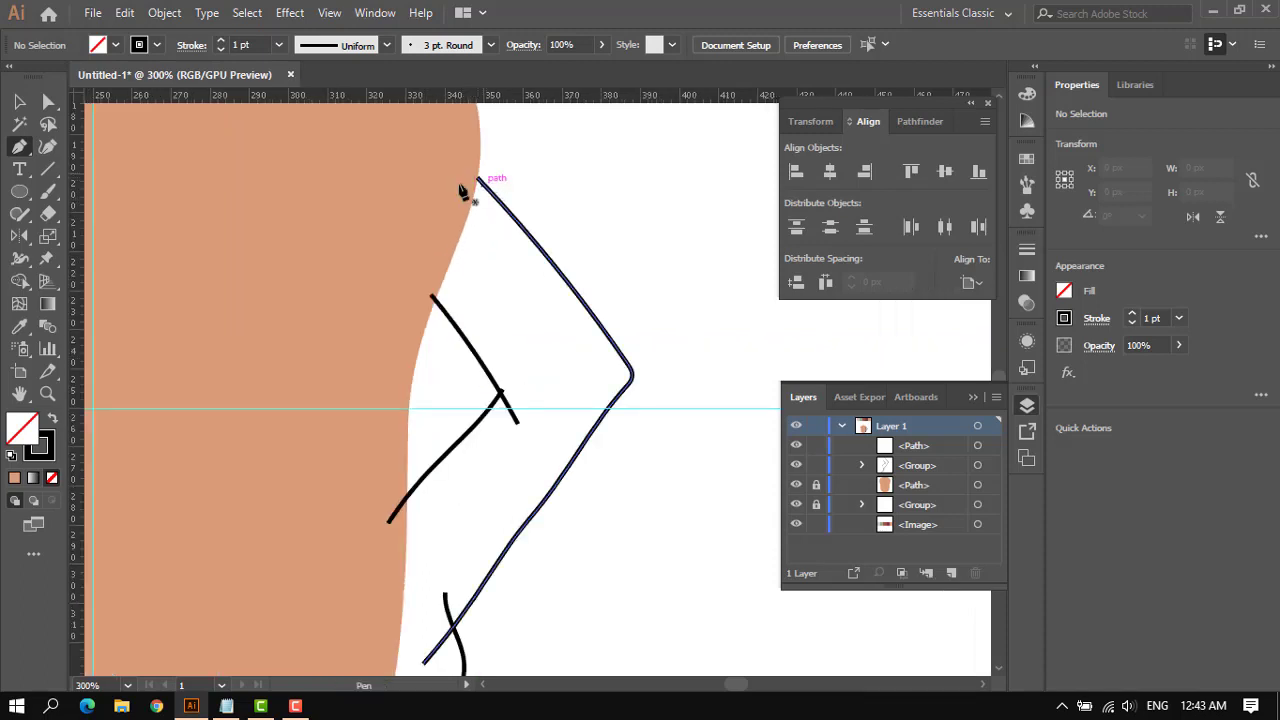
{"action": "scroll", "coordinate": [466, 189], "scroll_direction": "up", "scroll_amount": 2}
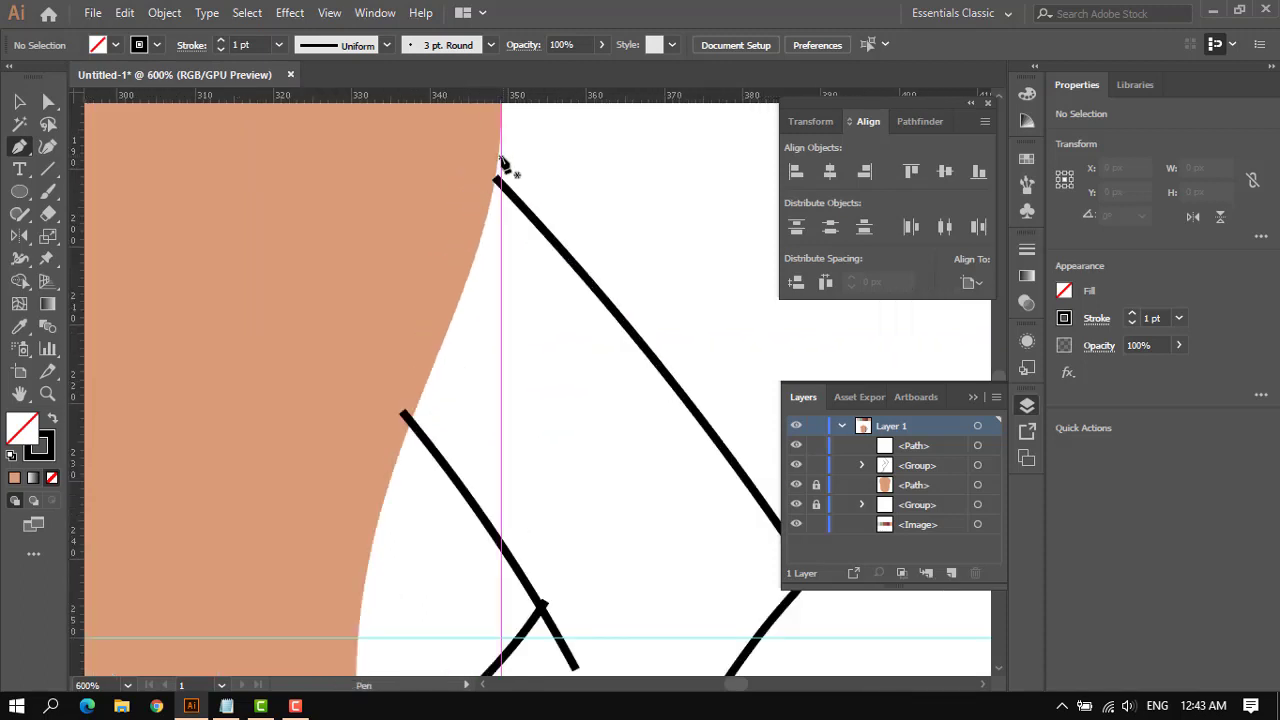
{"action": "left_click", "coordinate": [502, 159]}
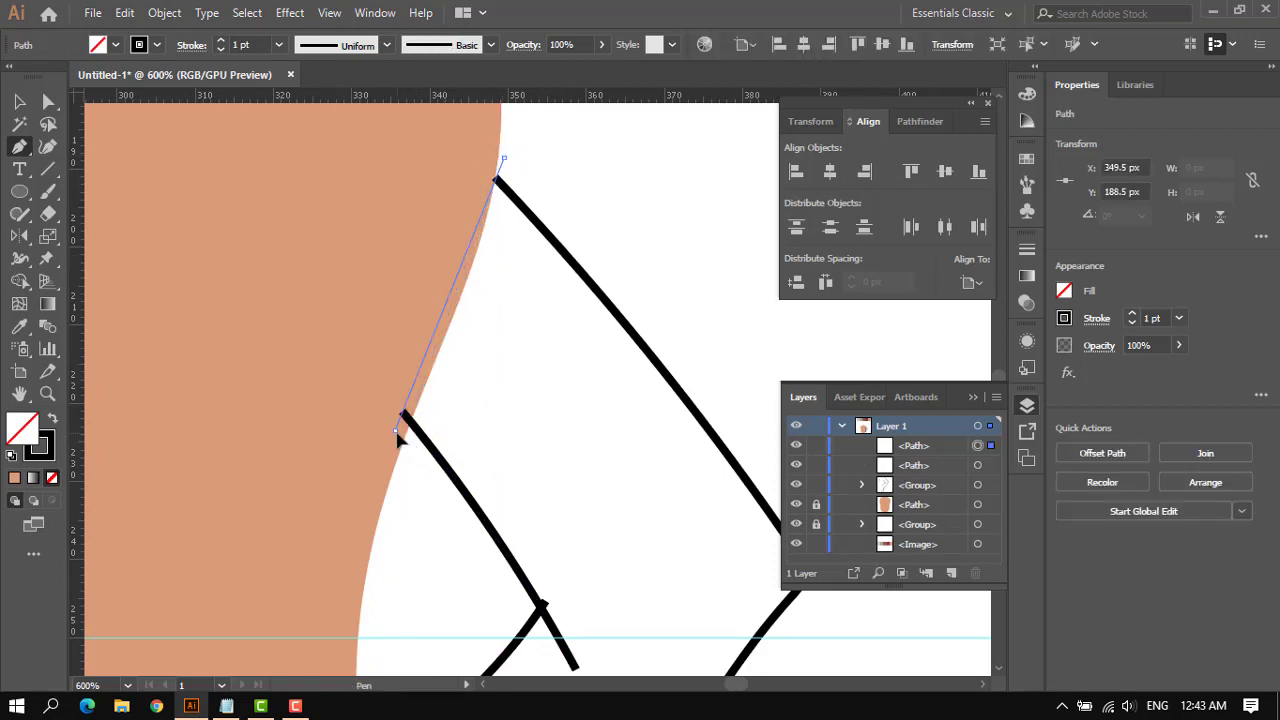
{"action": "left_click", "coordinate": [396, 427]}
{"action": "key", "text": "a"}
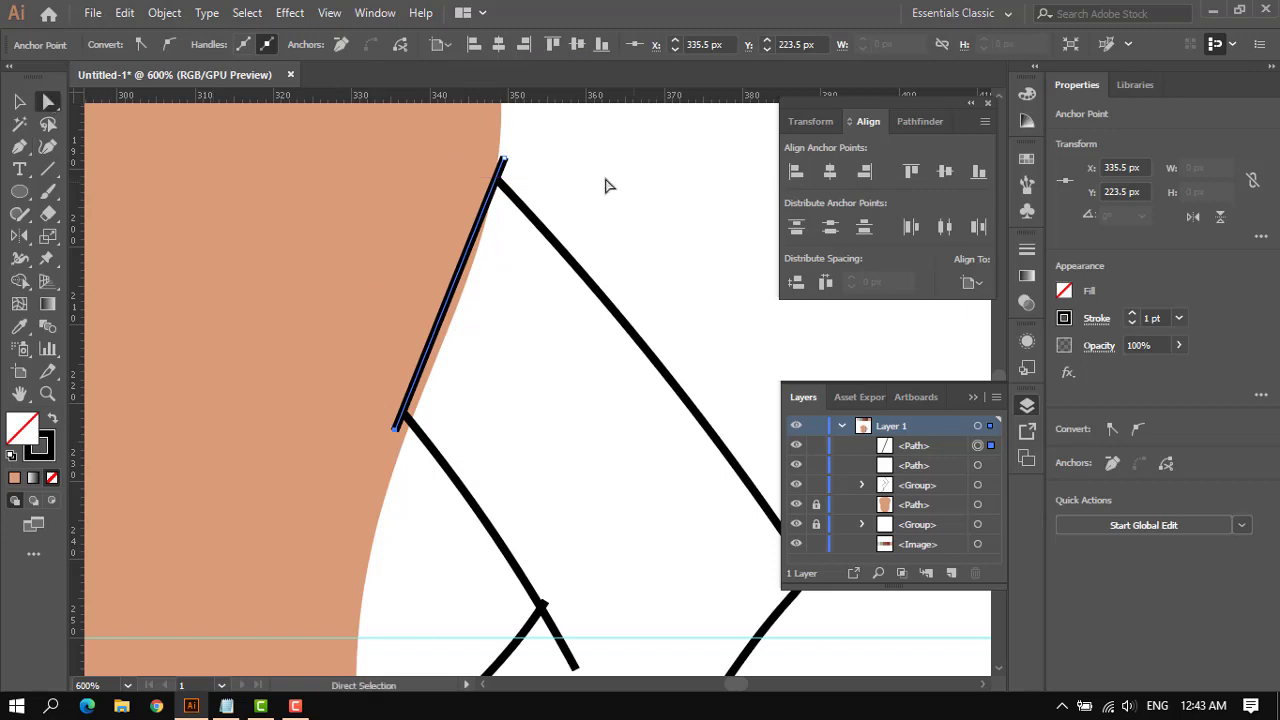
{"action": "left_click_drag", "start_coordinate": [504, 161], "coordinate": [518, 166]}
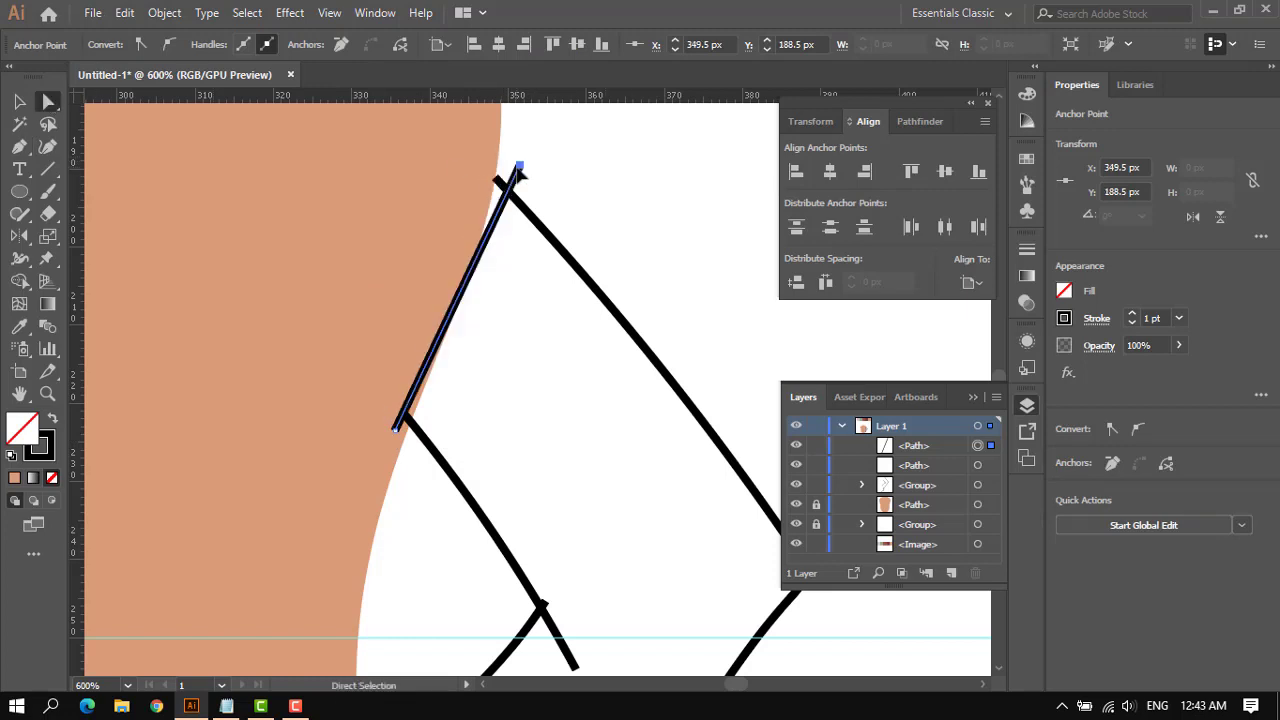
{"action": "left_click_drag", "start_coordinate": [396, 427], "coordinate": [397, 447]}
Draw a straight Pen line from the inner forearm's end down to the hand stroke's end, and adjust its ends to cross both strokes.
{"action": "scroll", "coordinate": [482, 460], "scroll_direction": "down", "scroll_amount": 4}
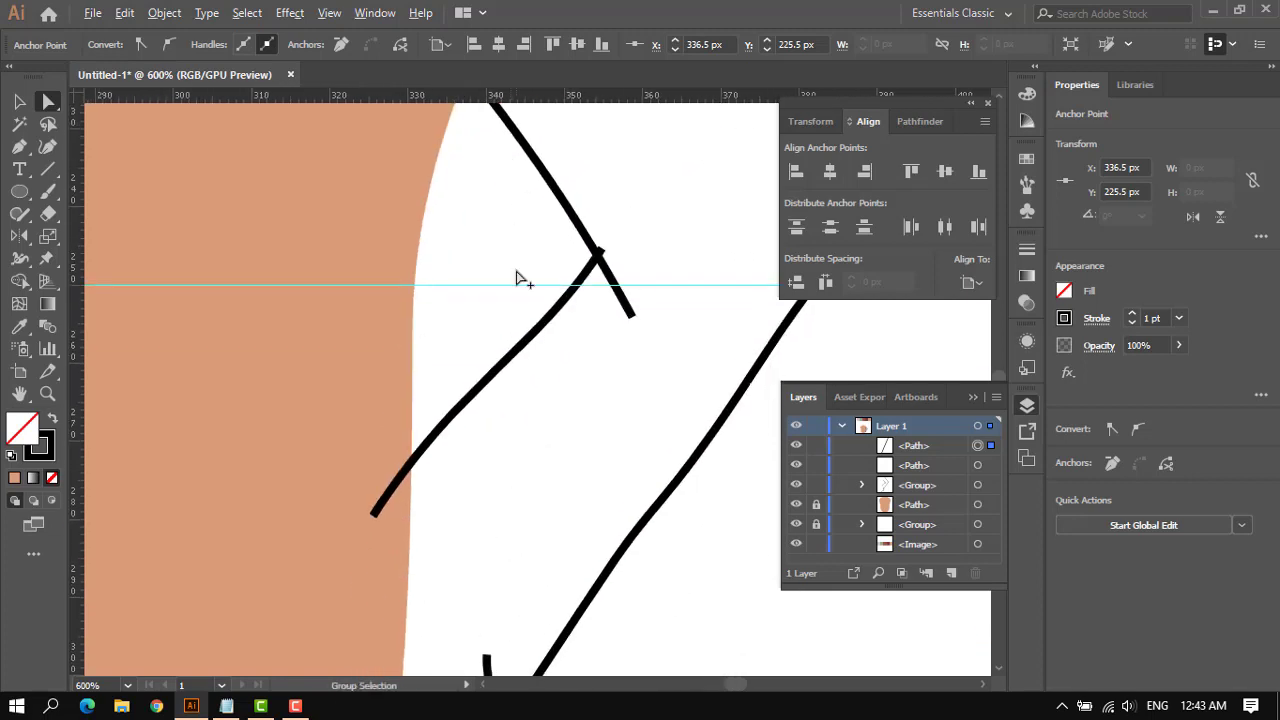
{"action": "scroll", "coordinate": [490, 418], "scroll_direction": "up", "scroll_amount": 1}
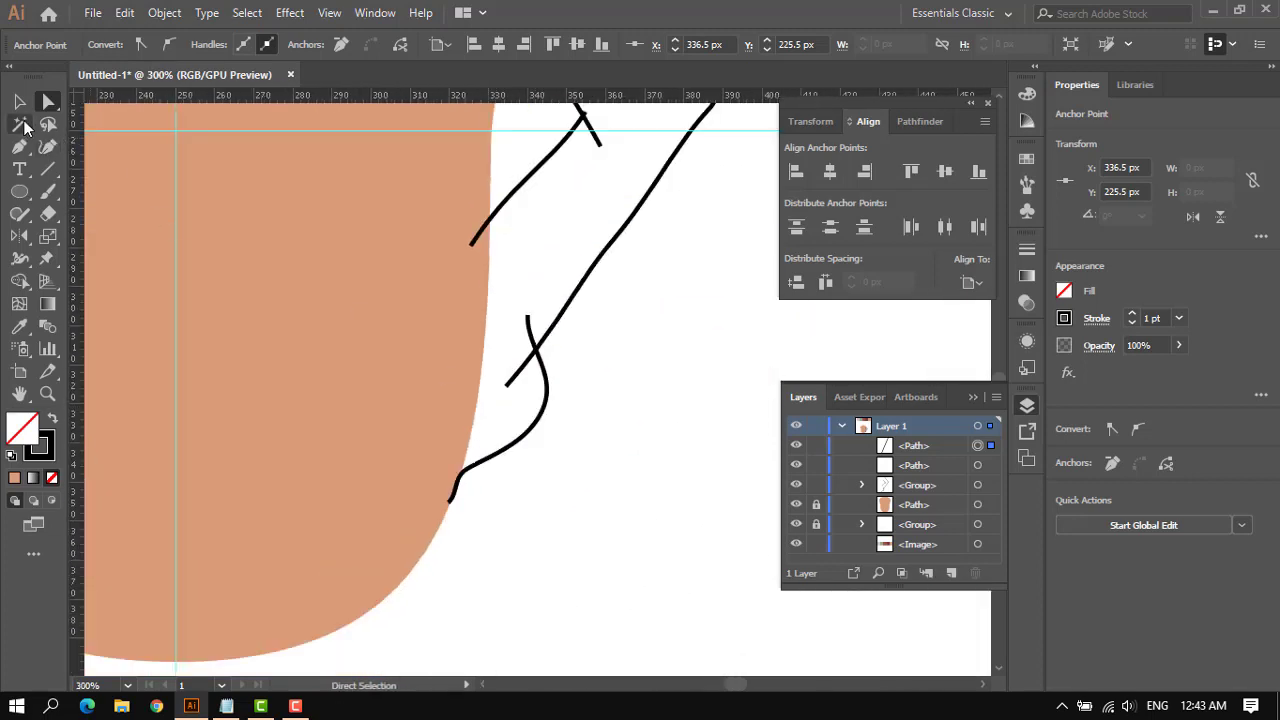
{"action": "left_click", "coordinate": [19, 146]}
{"action": "scroll", "coordinate": [462, 285], "scroll_direction": "up", "scroll_amount": 1}
{"action": "left_click", "coordinate": [470, 268]}
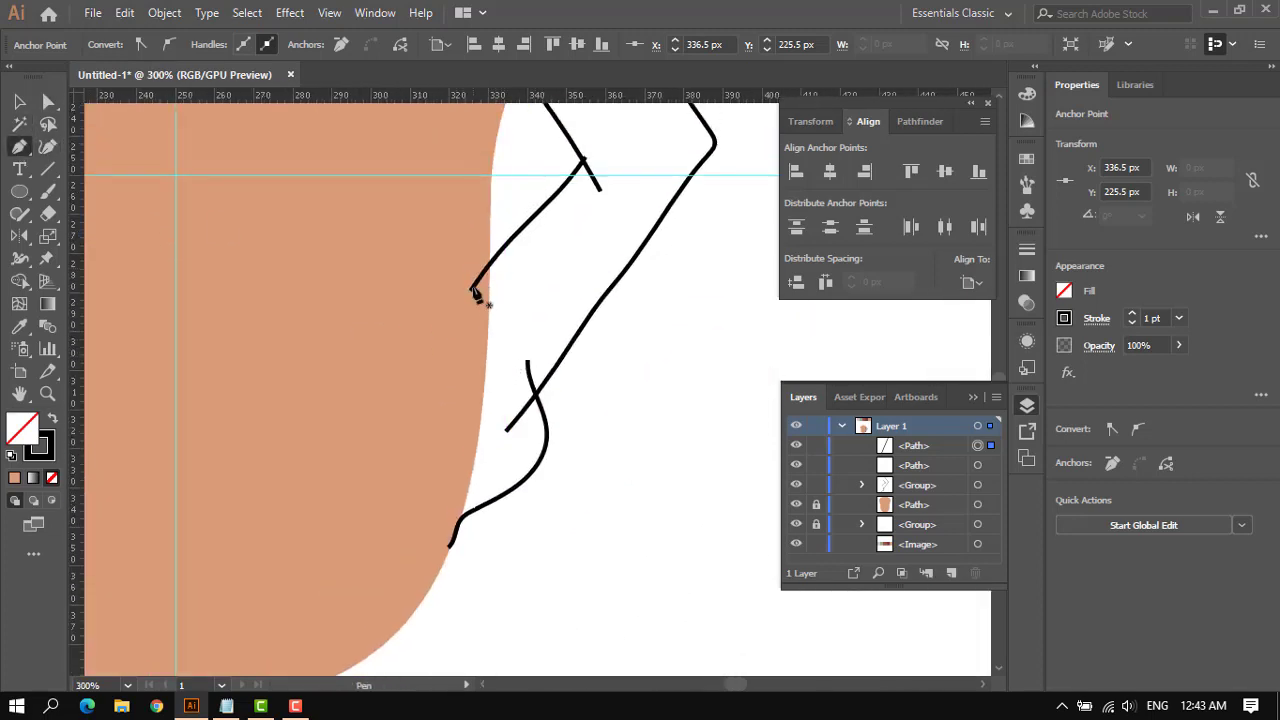
{"action": "left_click", "coordinate": [462, 546]}
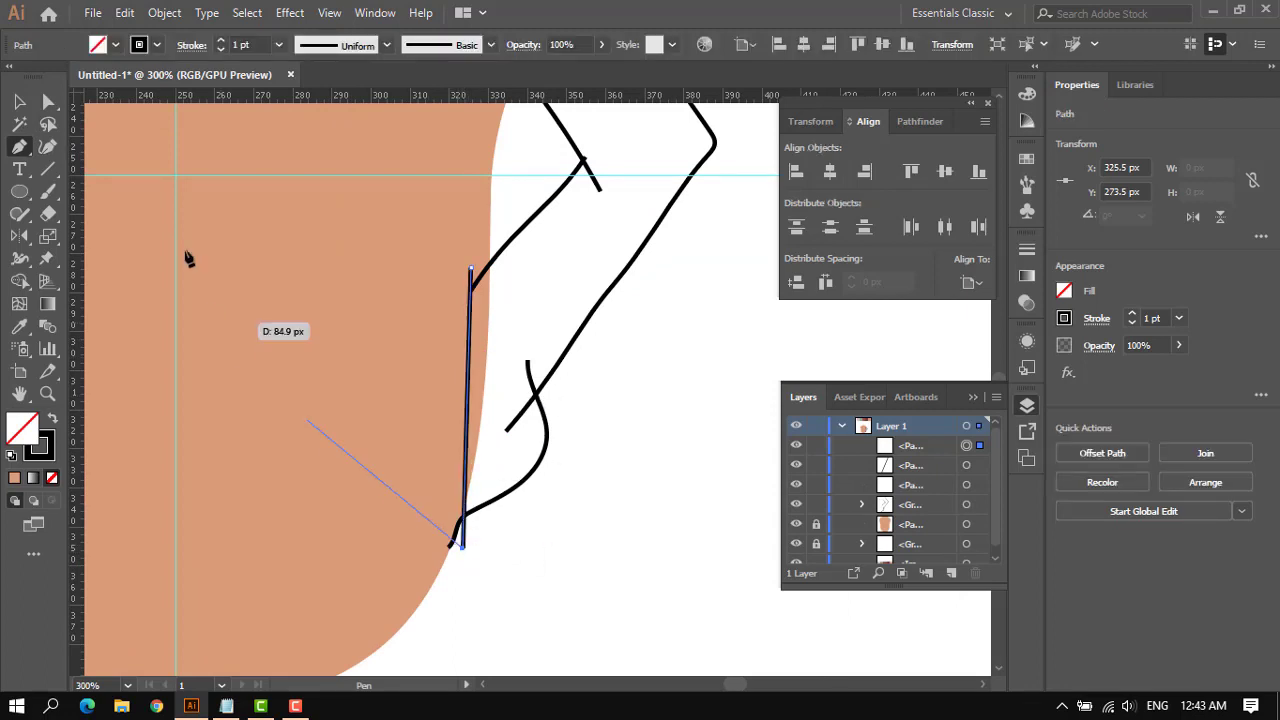
{"action": "key", "text": "ctrl"}
{"action": "left_click_drag", "start_coordinate": [472, 269], "coordinate": [484, 253]}
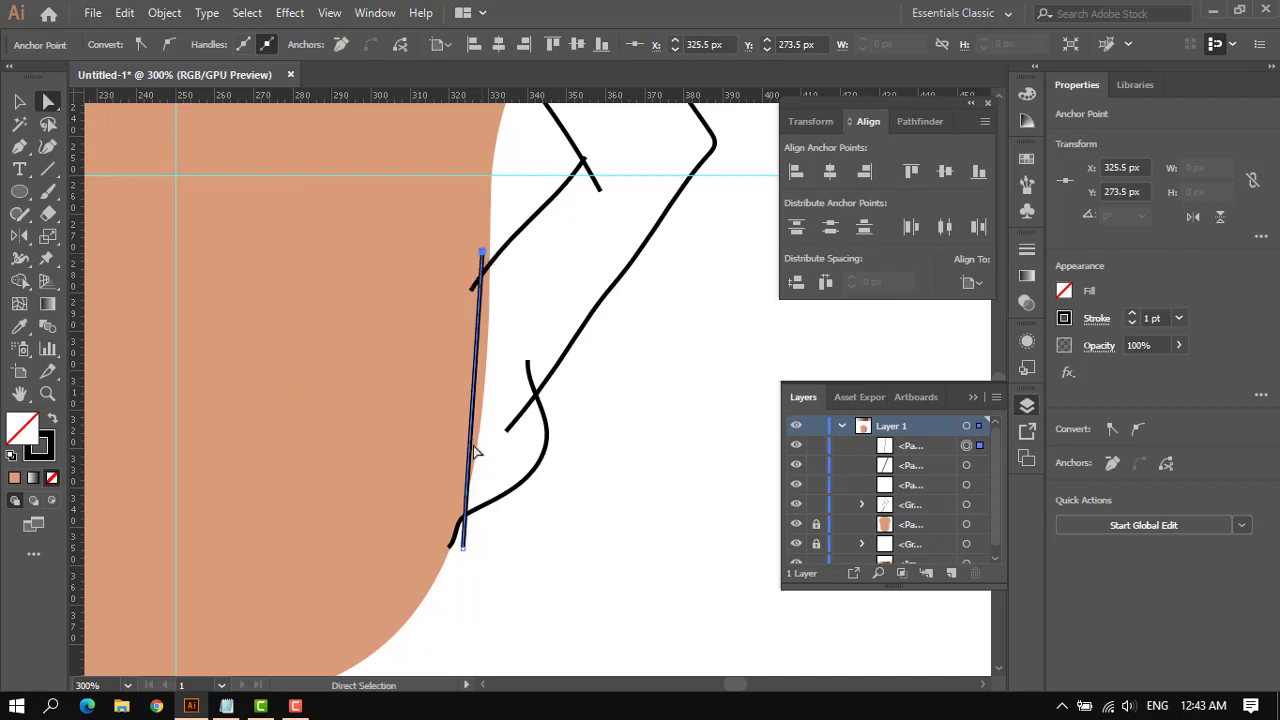
{"action": "left_click_drag", "start_coordinate": [463, 550], "coordinate": [453, 550]}
Select all the arm lines and build the enclosed arm area into one shape with the Shape Builder tool.
{"action": "key", "text": "ctrl+1"}
{"action": "key", "text": "v"}
{"action": "key", "text": "ctrl+a"}
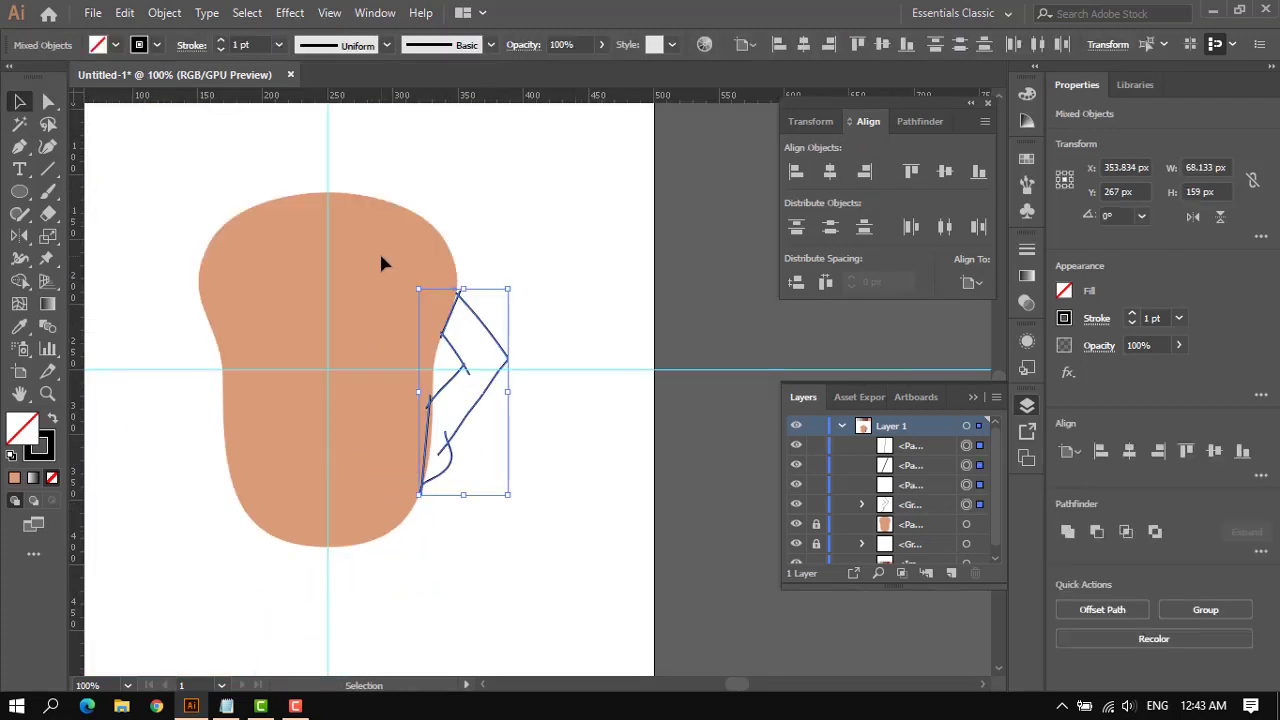
{"action": "left_click", "coordinate": [19, 281]}
{"action": "left_click", "coordinate": [486, 347]}
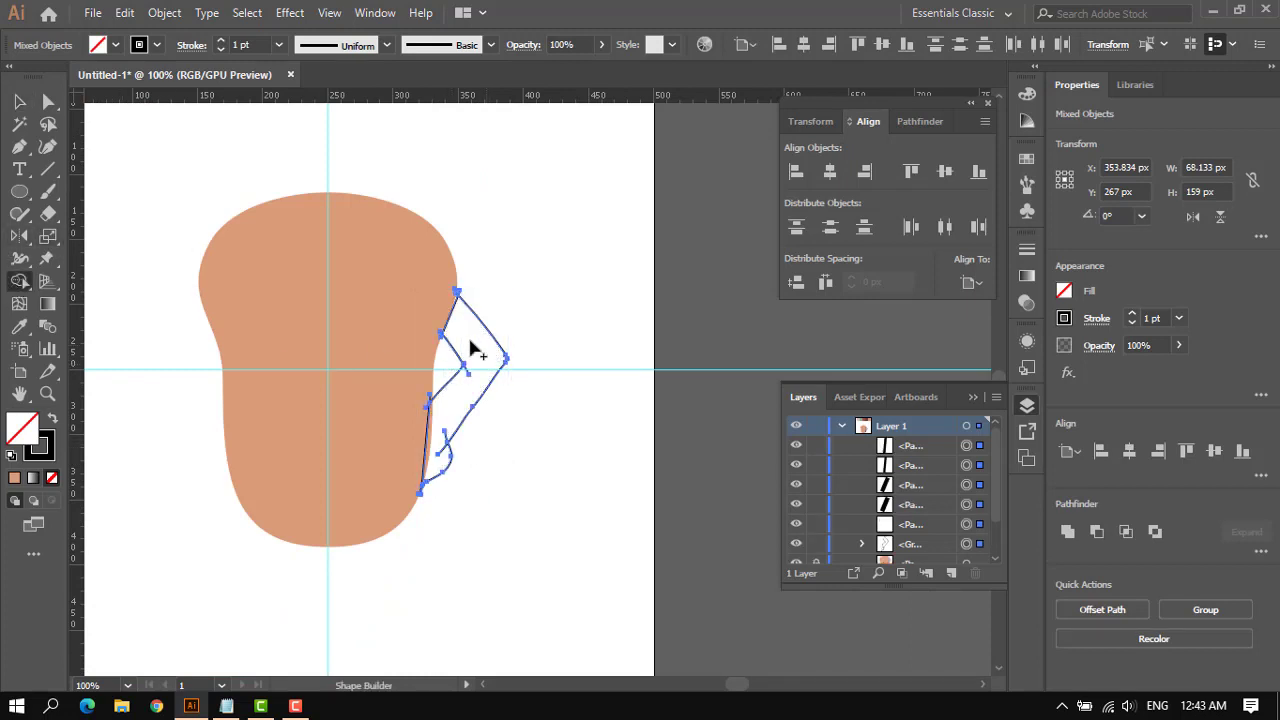
{"action": "key", "text": "v"}
{"action": "left_click", "coordinate": [467, 462]}
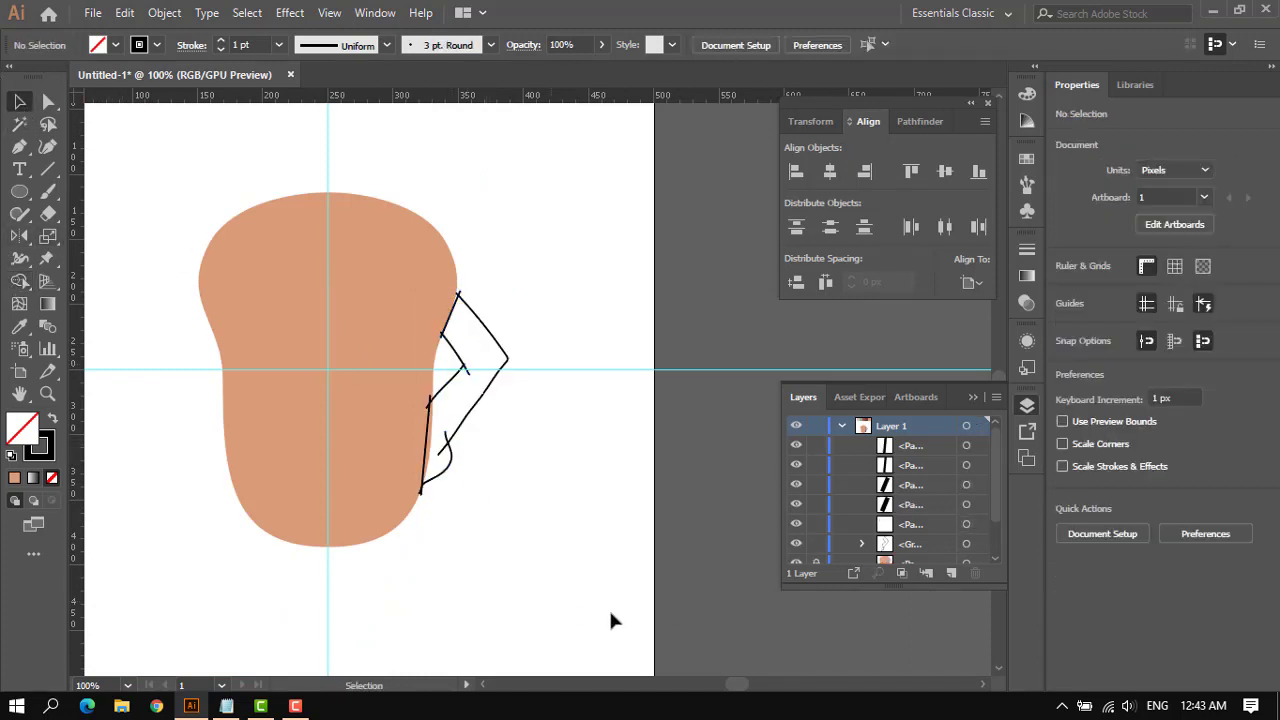
Ungroup the arm artwork and move the closed arm shape off the leftover line ends onto the empty area beside the body.
{"action": "scroll", "coordinate": [449, 489], "scroll_direction": "up", "scroll_amount": 1}
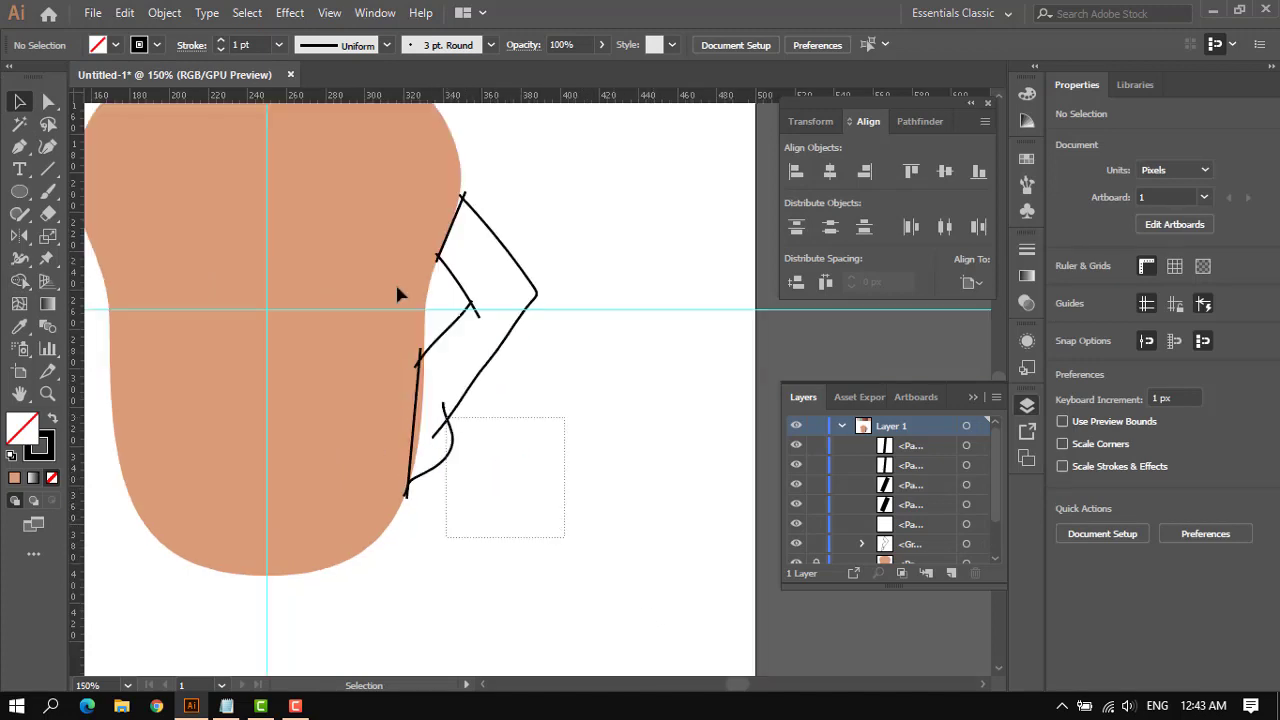
{"action": "left_click_drag", "start_coordinate": [372, 187], "coordinate": [369, 186]}
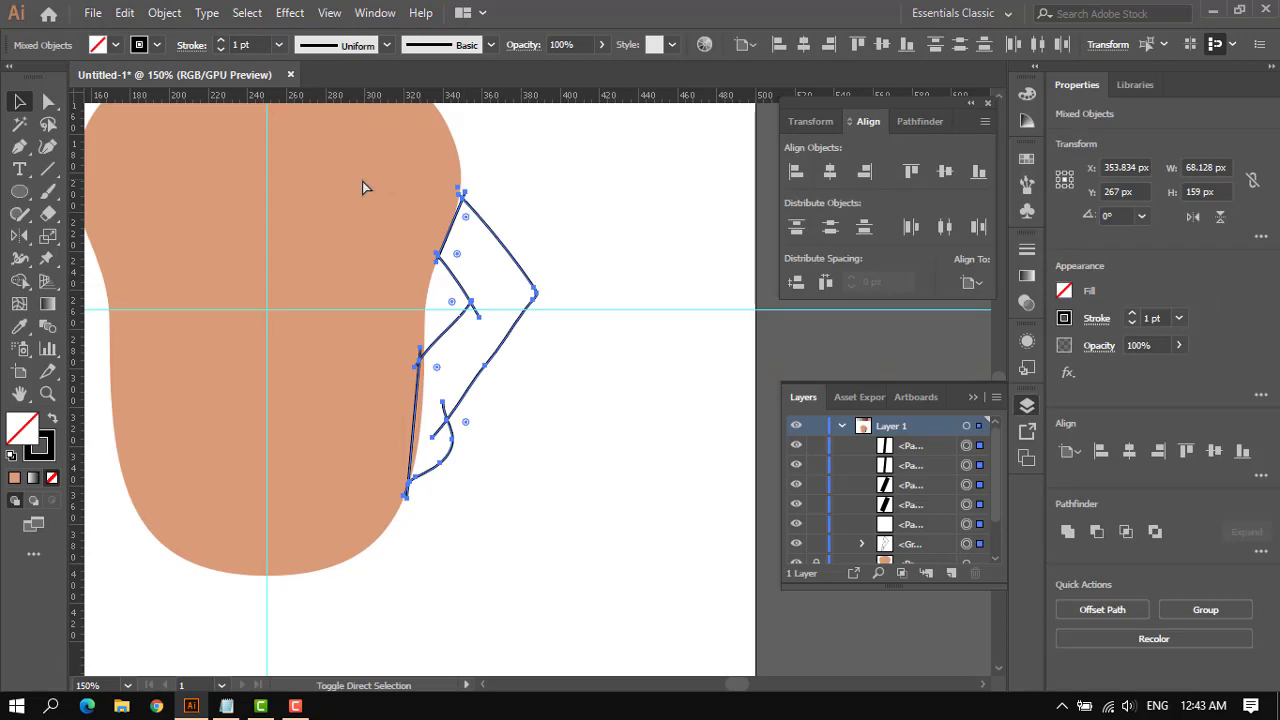
{"action": "key", "text": "ctrl+shift+g"}
{"action": "left_click", "coordinate": [587, 180]}
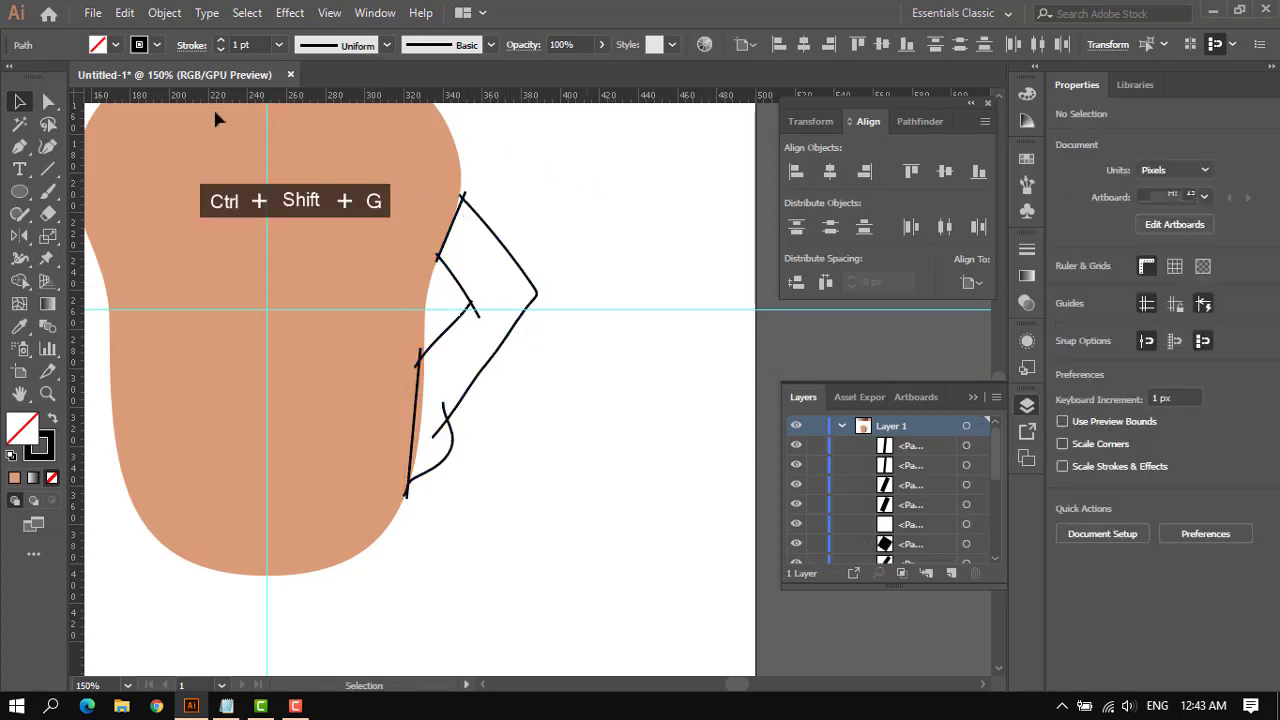
{"action": "left_click", "coordinate": [504, 244]}
{"action": "left_click_drag", "start_coordinate": [504, 244], "coordinate": [683, 236]}
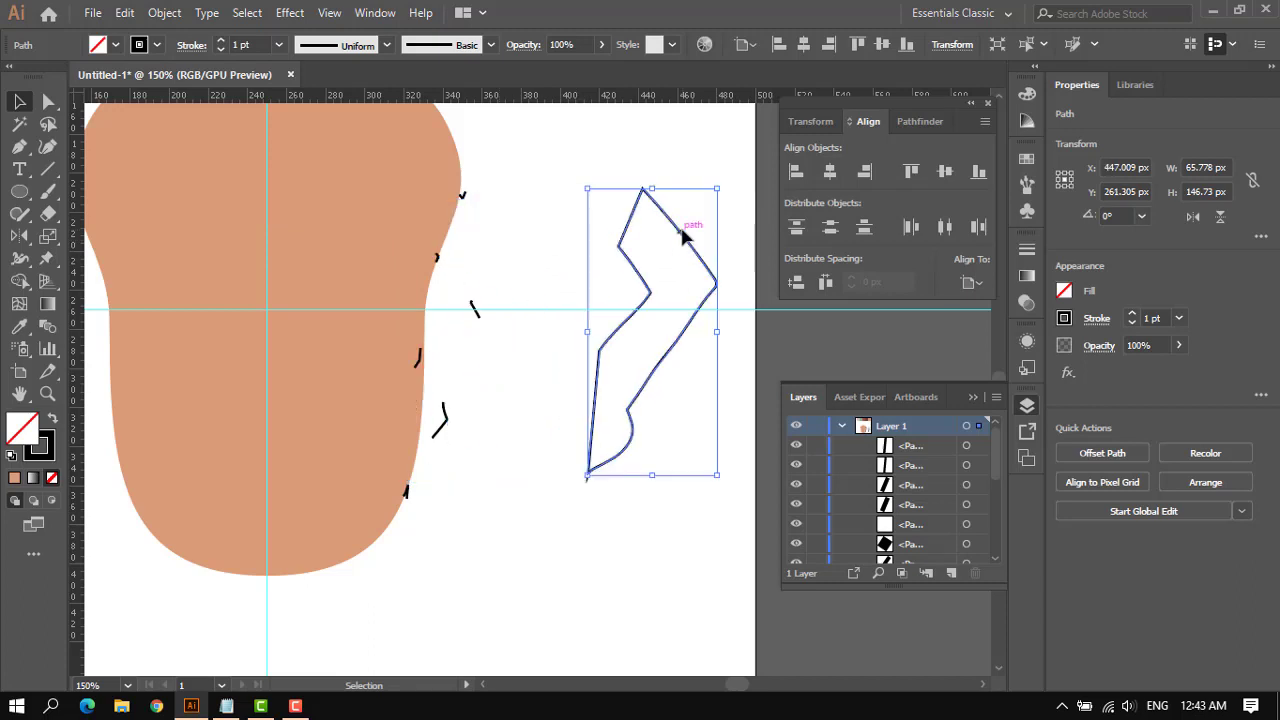
Undo the arm shape's move and cut the arm together with the short inner elbow line.
{"action": "key", "text": "ctrl+z"}
{"action": "left_click", "coordinate": [478, 314], "text": "shift"}
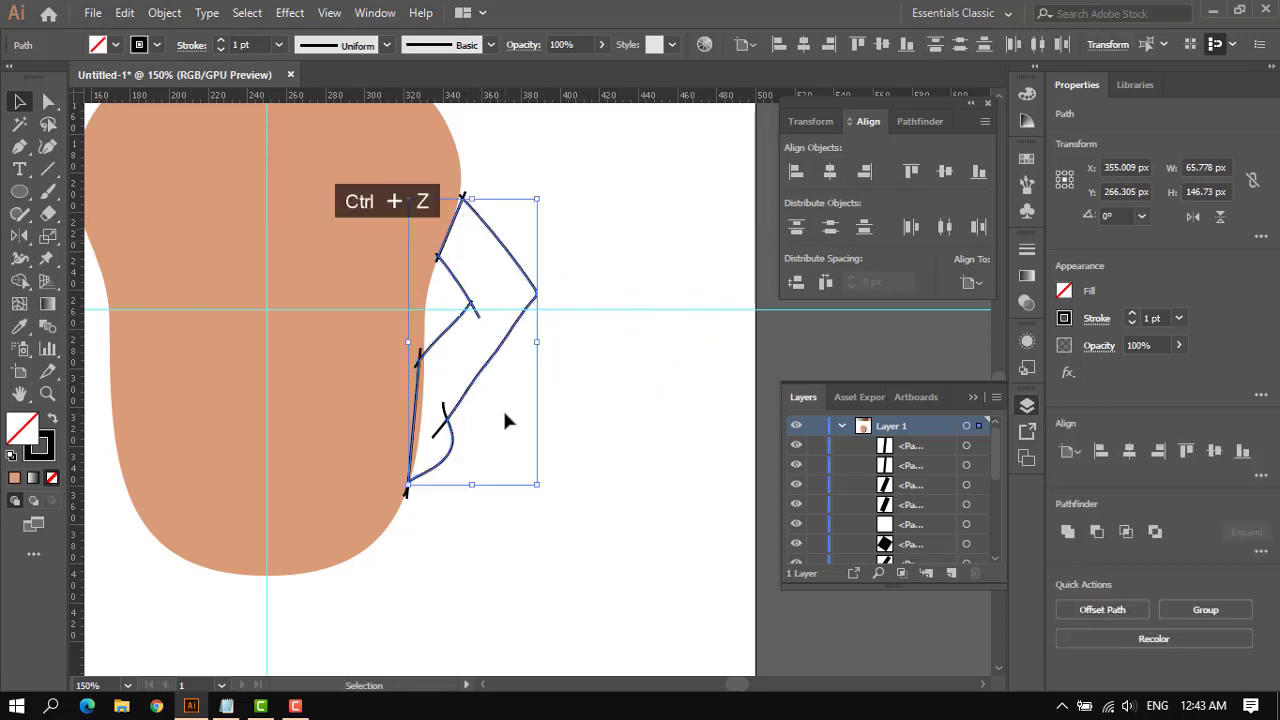
{"action": "key", "text": "ctrl+z"}
{"action": "key", "text": "ctrl+x"}
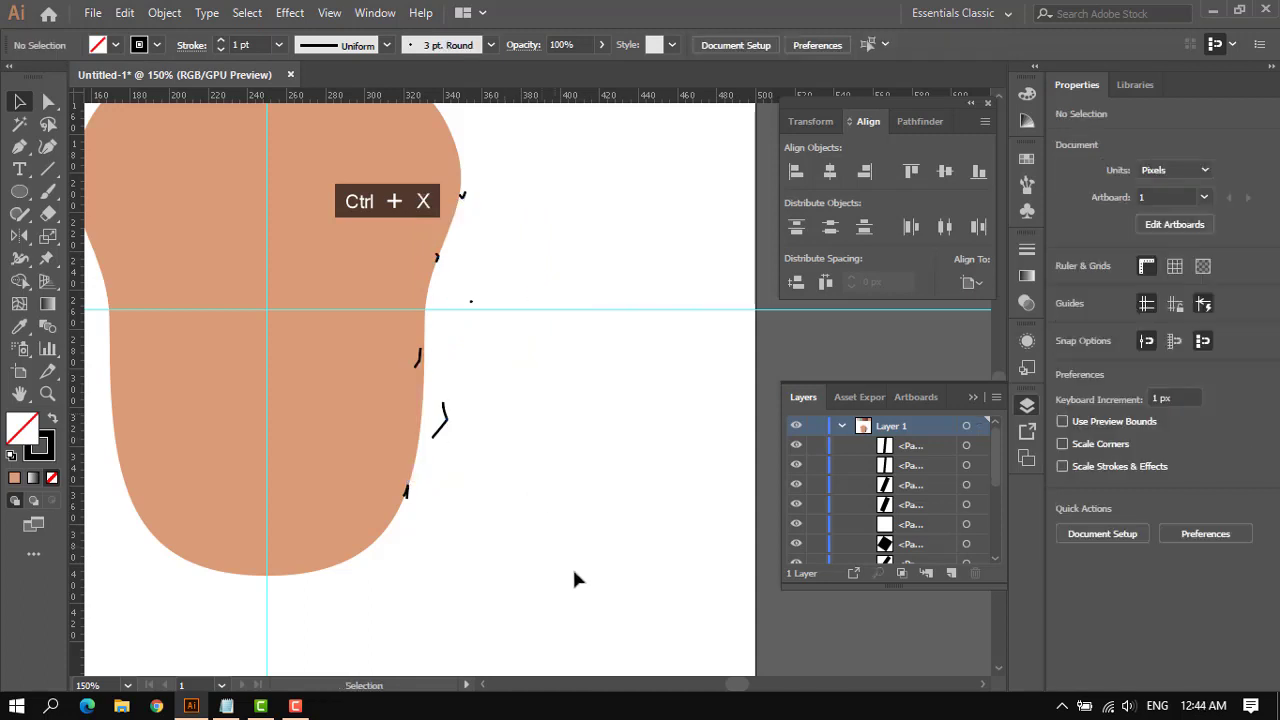
Clear all remaining stray line ends and paste the cut arm and elbow line back in their original place.
{"action": "key", "text": "ctrl+a"}
{"action": "key", "text": "ctrl+x"}
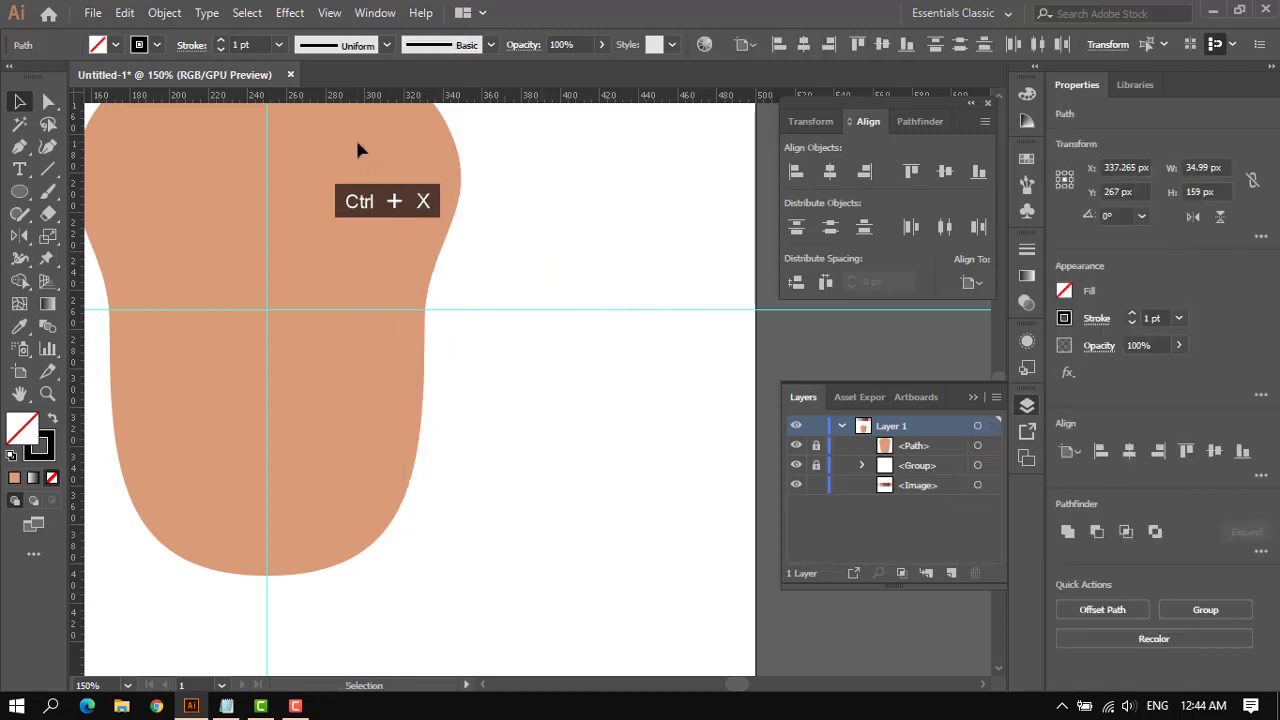
{"action": "key", "text": "ctrl+f"}
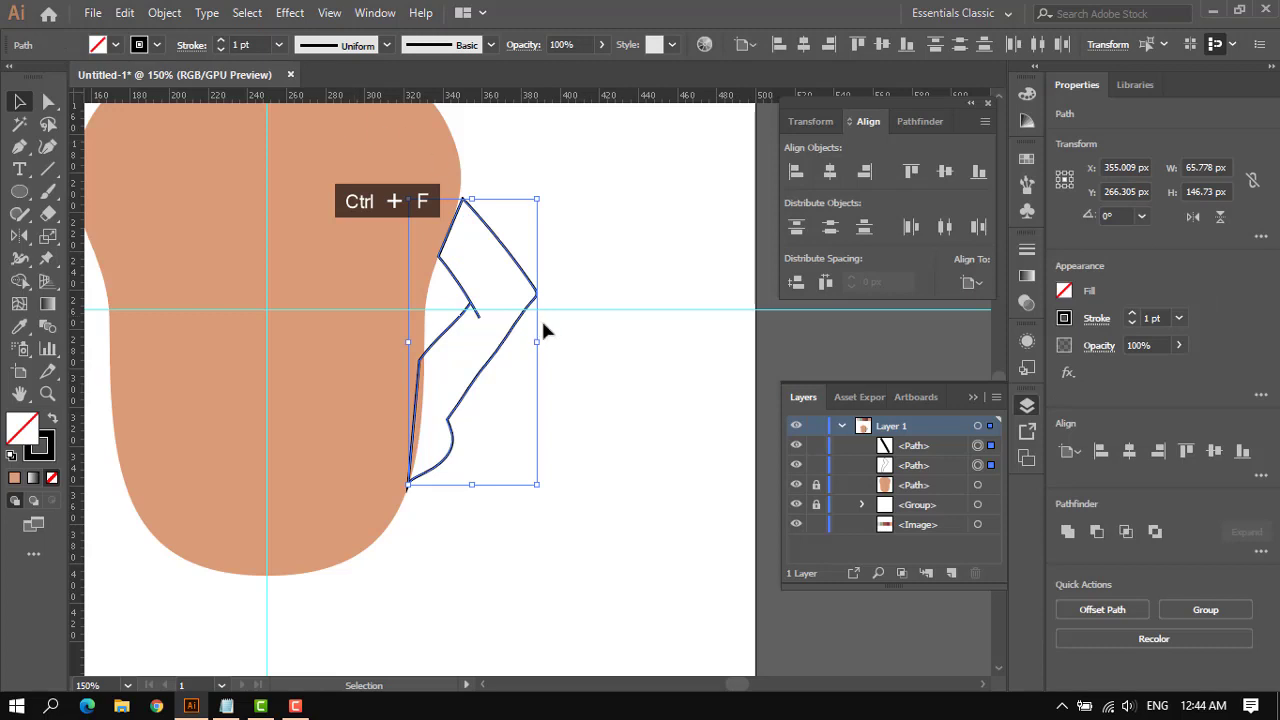
{"action": "left_click", "coordinate": [609, 338]}
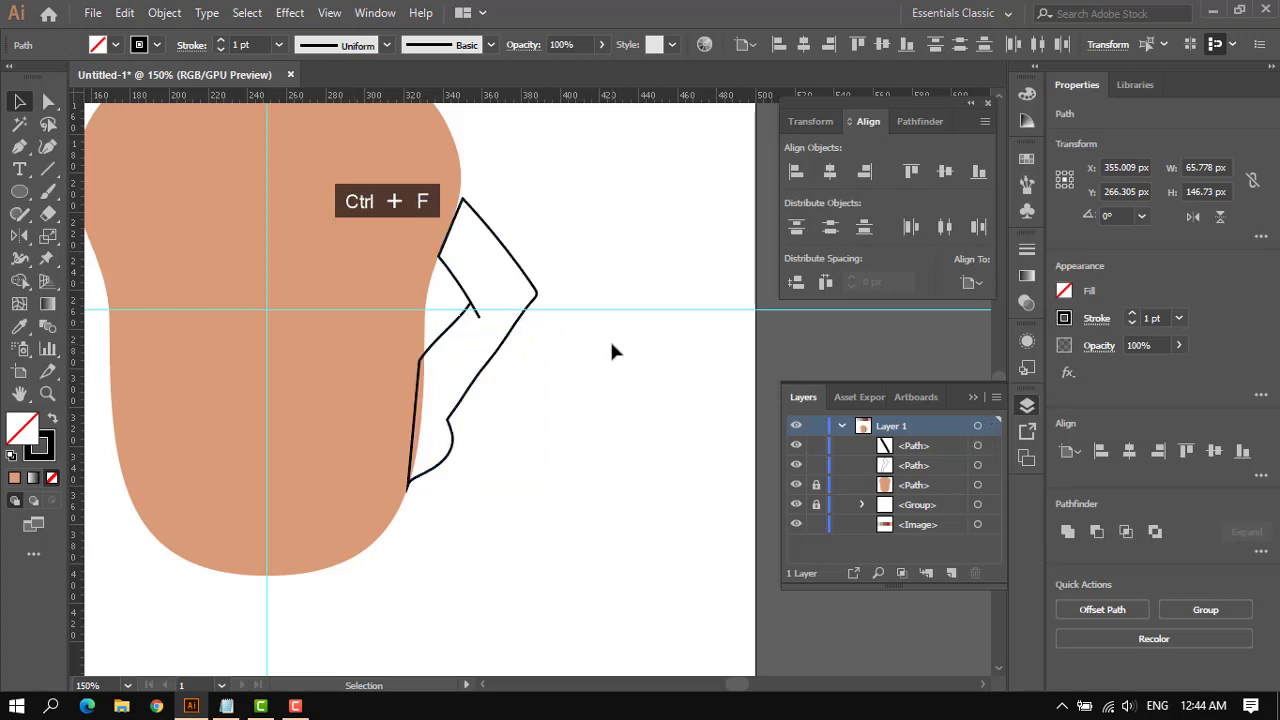
Move the arm shape's upper shoulder anchor slightly up and left so that it overlaps the body.
{"action": "left_click", "coordinate": [49, 102]}
{"action": "scroll", "coordinate": [427, 188], "scroll_direction": "up", "scroll_amount": 2}
{"action": "left_click", "coordinate": [500, 213]}
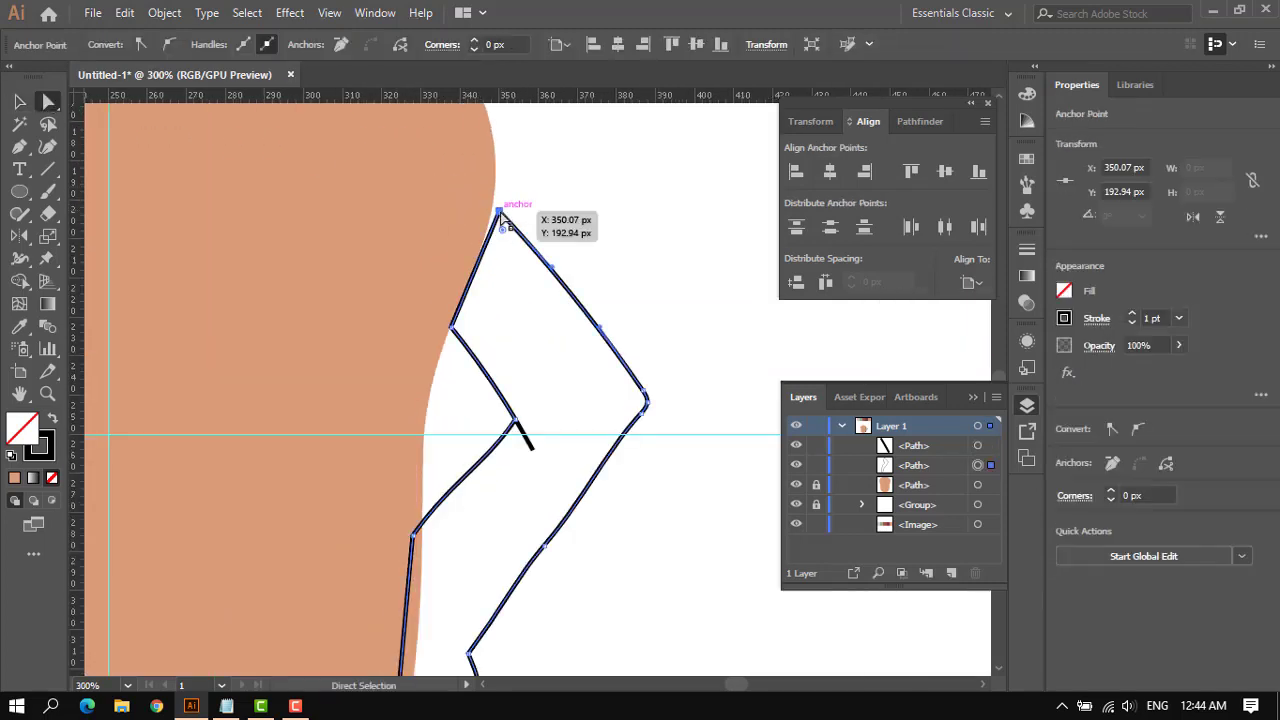
{"action": "left_click_drag", "start_coordinate": [500, 214], "coordinate": [486, 198]}
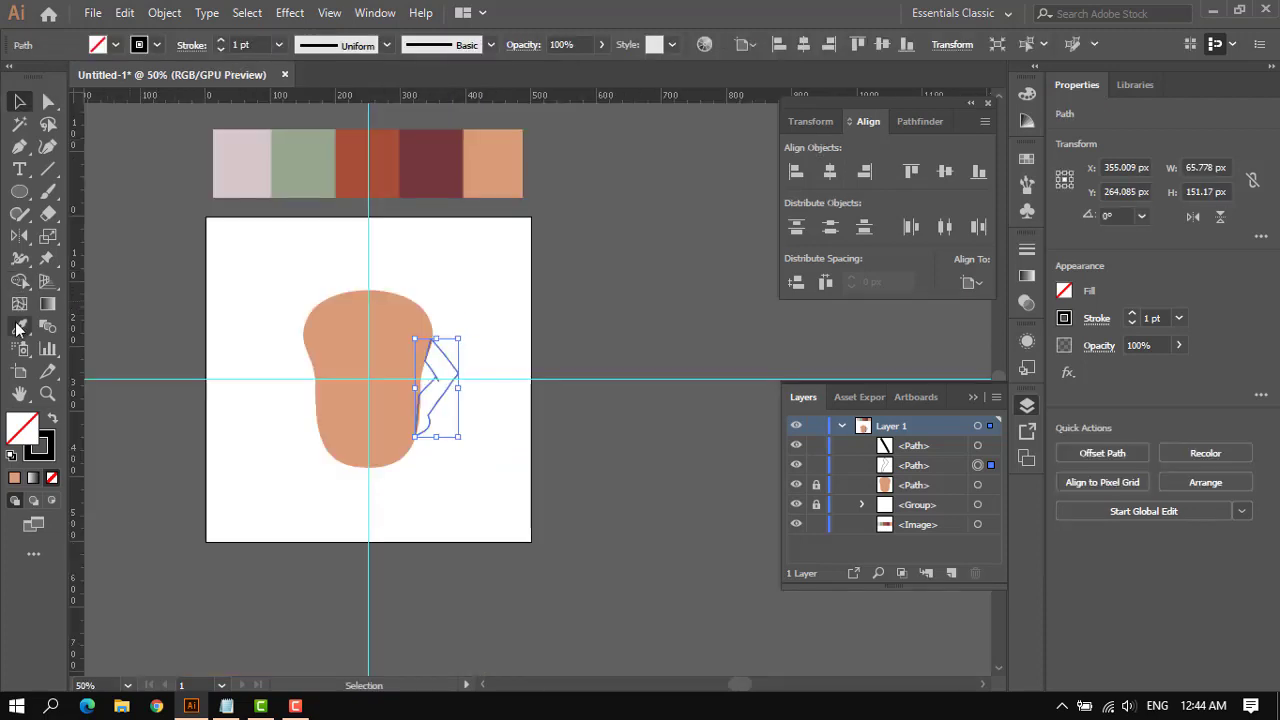
Fill the arm shape with the light tan skin colour sampled from the palette, using the Eyedropper.
{"action": "left_click", "coordinate": [20, 327]}
{"action": "left_click", "coordinate": [497, 147]}
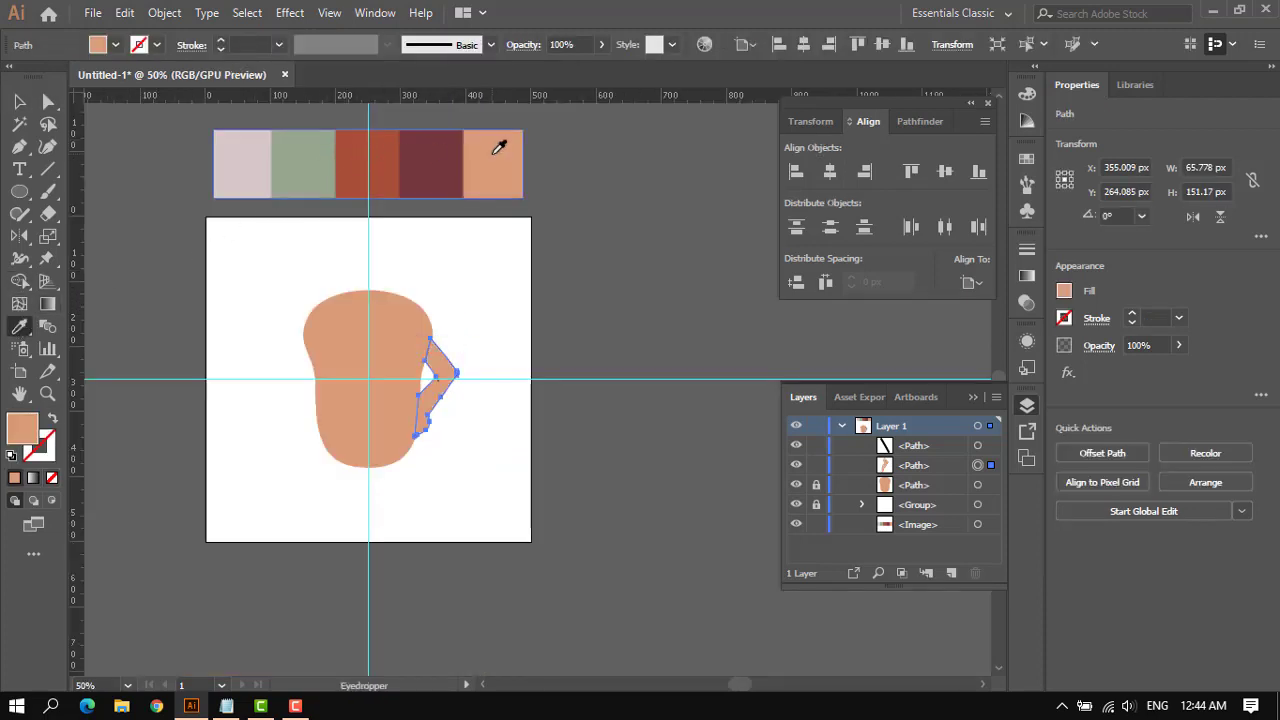
{"action": "key", "text": "v"}
{"action": "left_click", "coordinate": [524, 369]}
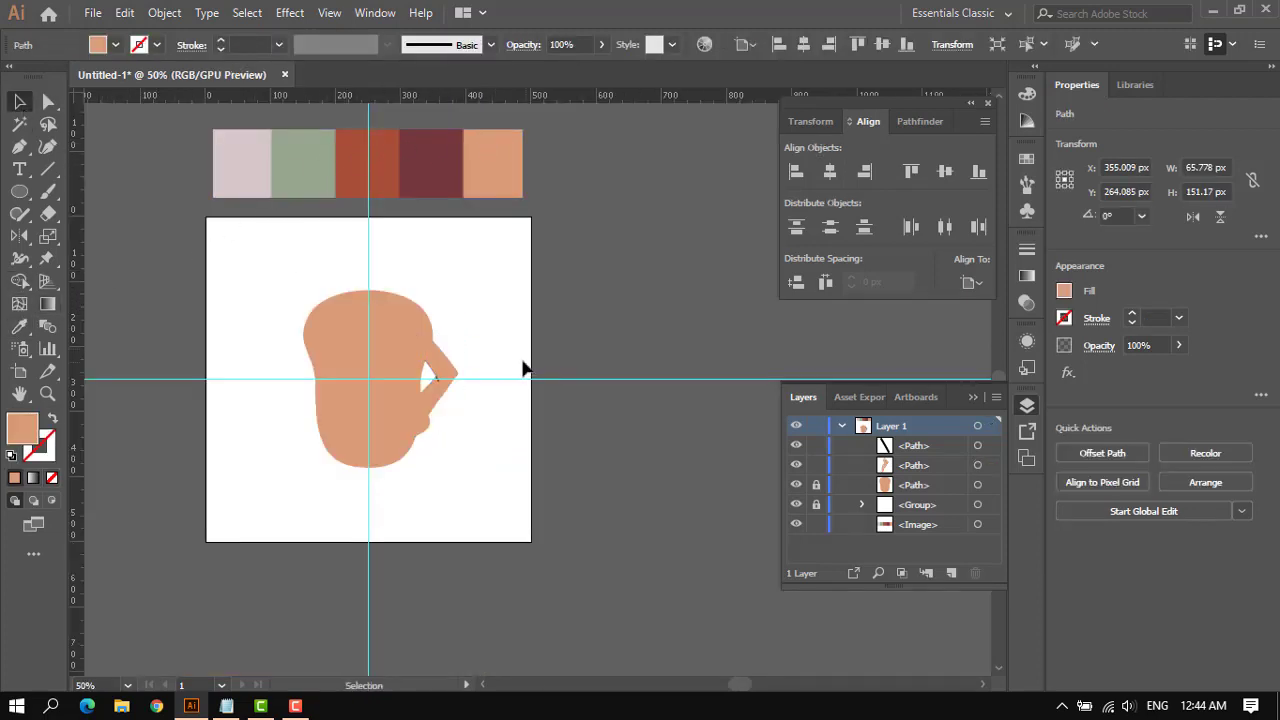
Unlock the body shape, select it together with the arm, and give both a 1 pt stroke.
{"action": "left_click", "coordinate": [441, 405]}
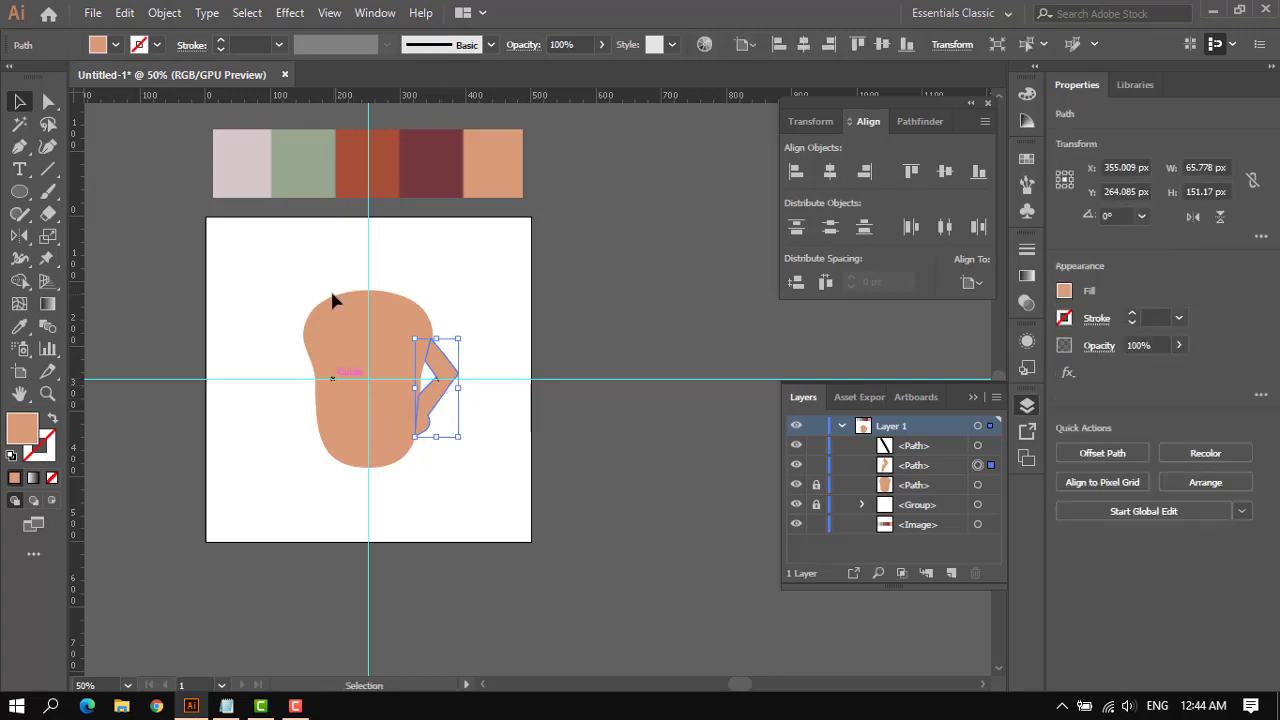
{"action": "left_click", "coordinate": [816, 485]}
{"action": "left_click", "coordinate": [380, 333]}
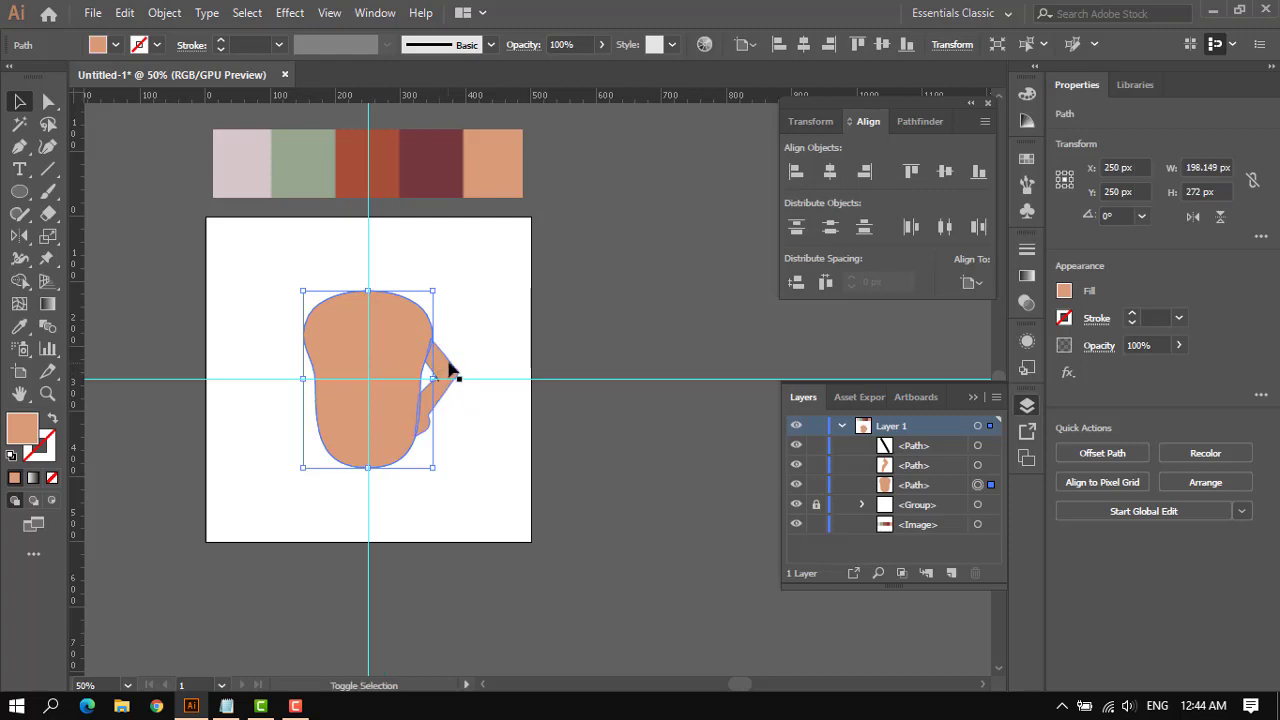
{"action": "left_click", "coordinate": [450, 370], "text": "shift"}
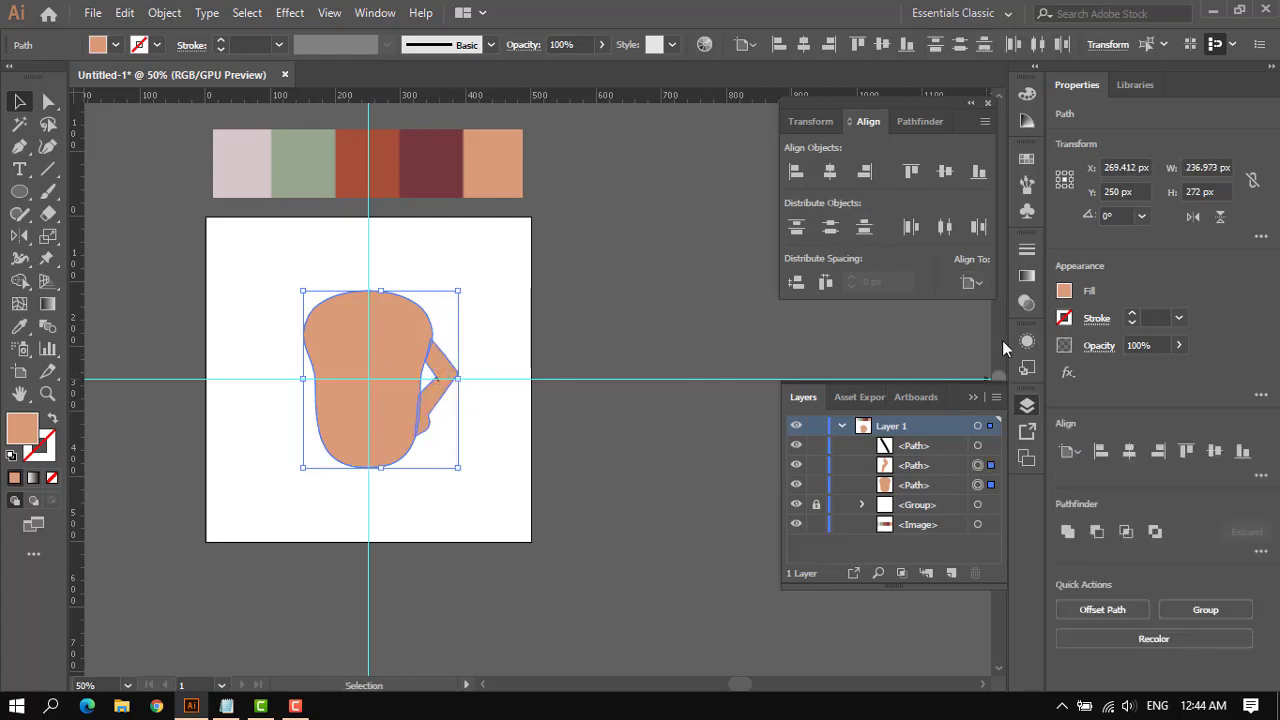
{"action": "left_click", "coordinate": [1026, 254]}
{"action": "left_click", "coordinate": [864, 268]}
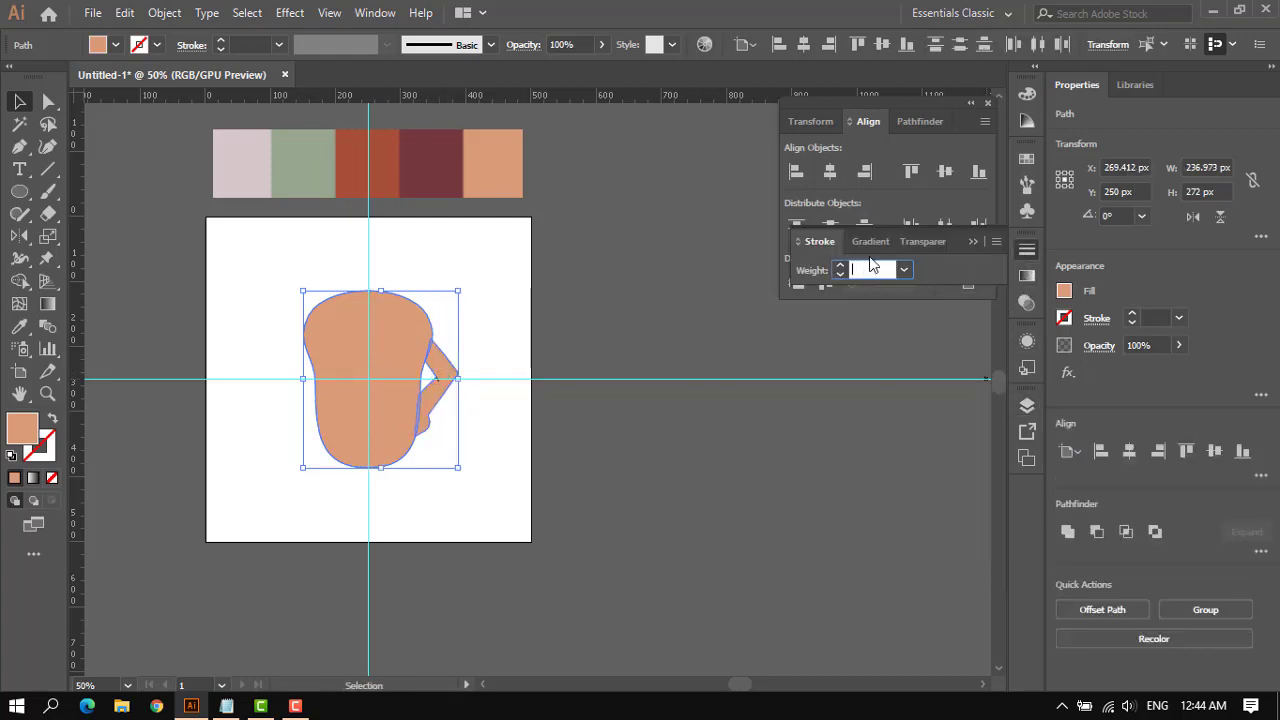
{"action": "type", "text": "1"}
{"action": "key", "text": "Return"}
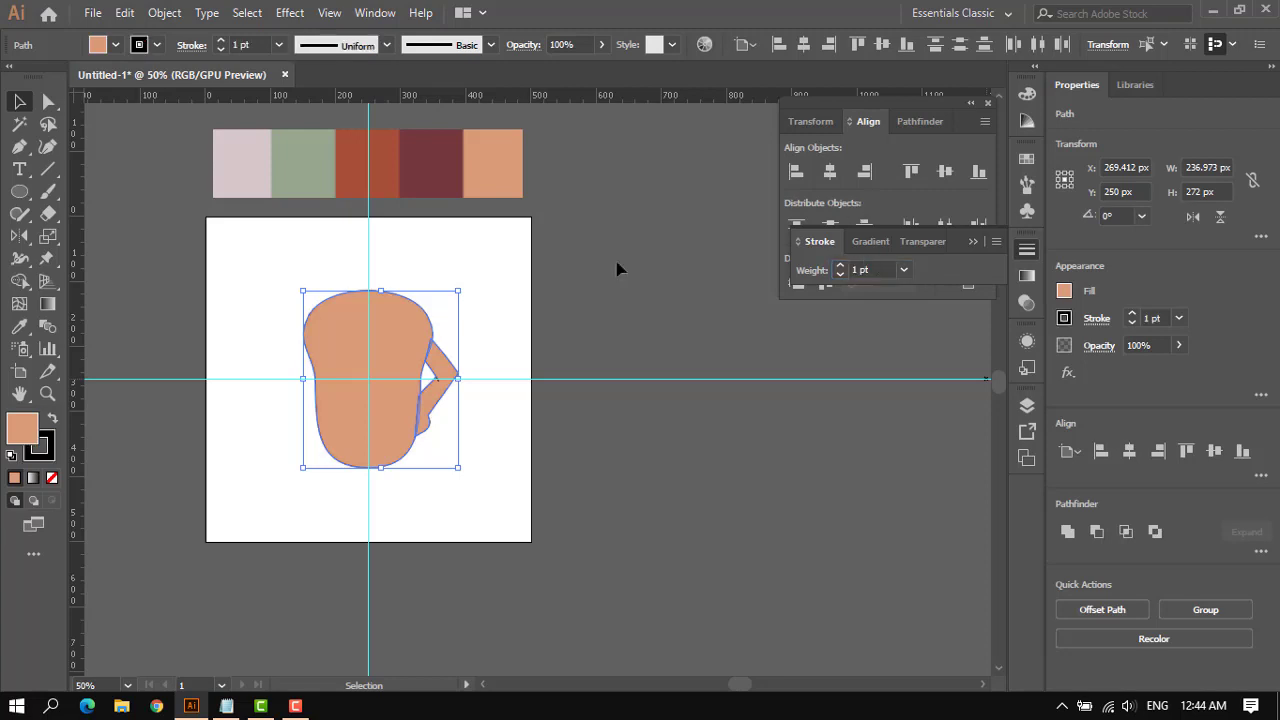
{"action": "left_click", "coordinate": [569, 229]}
Try sending the arm shape to the back behind the body, and undo the reordering.
{"action": "scroll", "coordinate": [488, 288], "scroll_direction": "down", "scroll_amount": 2}
{"action": "left_click", "coordinate": [447, 284]}
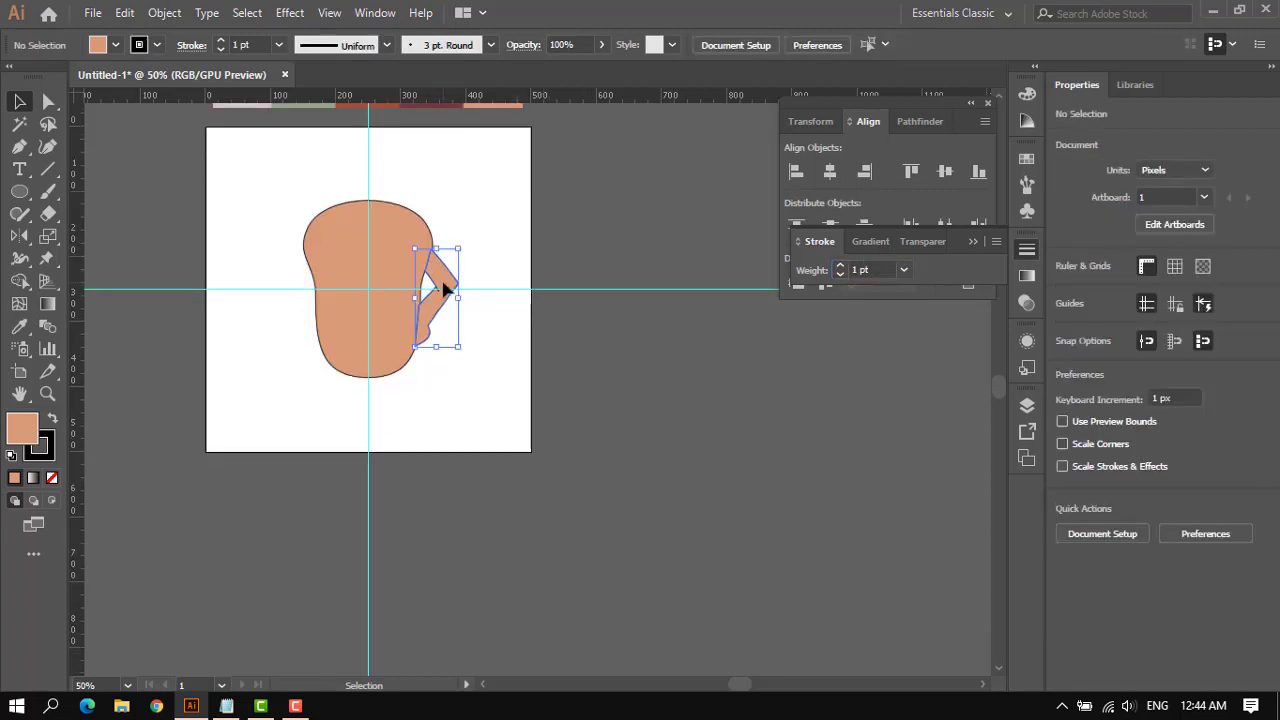
{"action": "right_click", "coordinate": [446, 285]}
{"action": "mouse_move", "coordinate": [545, 580]}
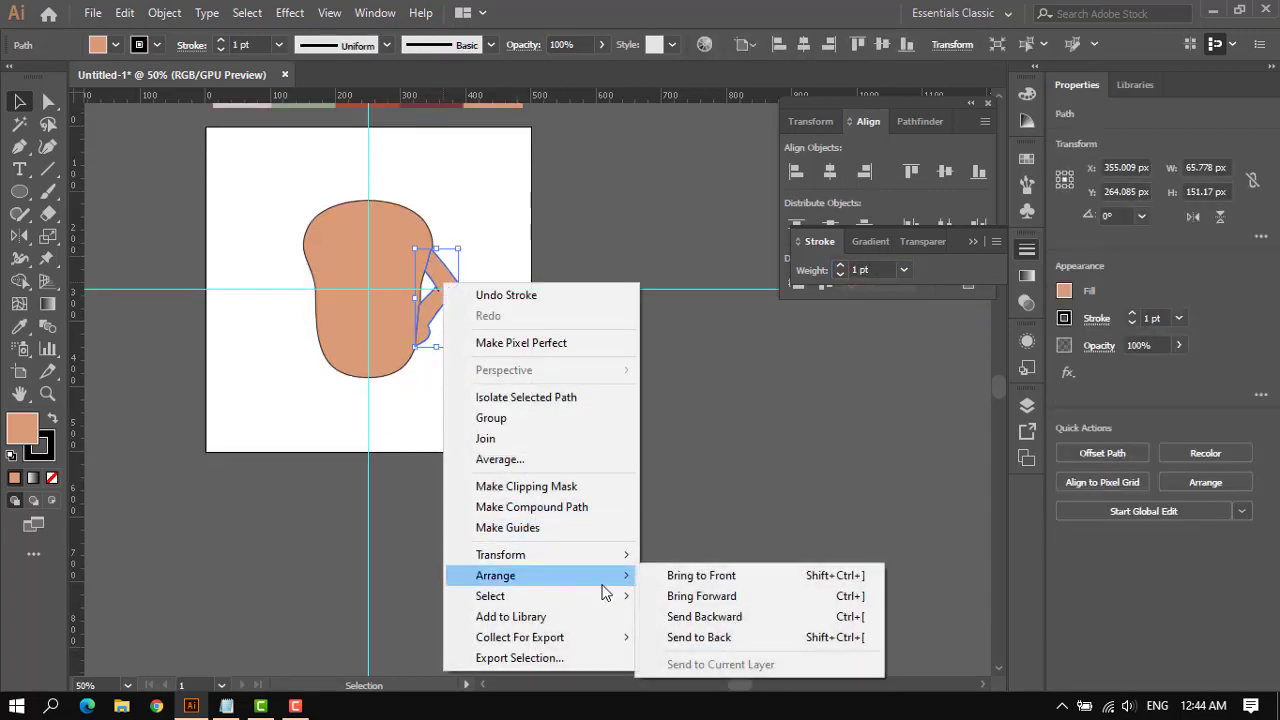
{"action": "left_click", "coordinate": [698, 627]}
{"action": "left_click", "coordinate": [452, 323]}
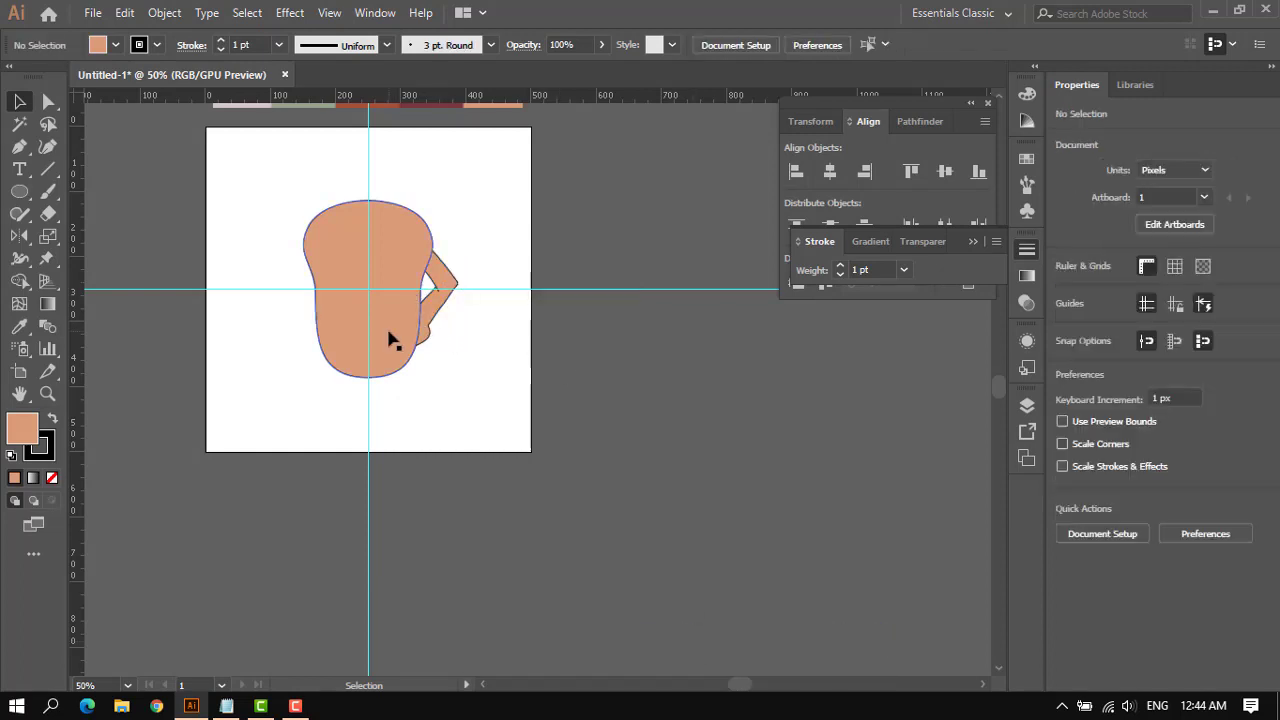
{"action": "scroll", "coordinate": [452, 330], "scroll_direction": "up", "scroll_amount": 3}
{"action": "scroll", "coordinate": [500, 390], "scroll_direction": "up", "scroll_amount": 2}
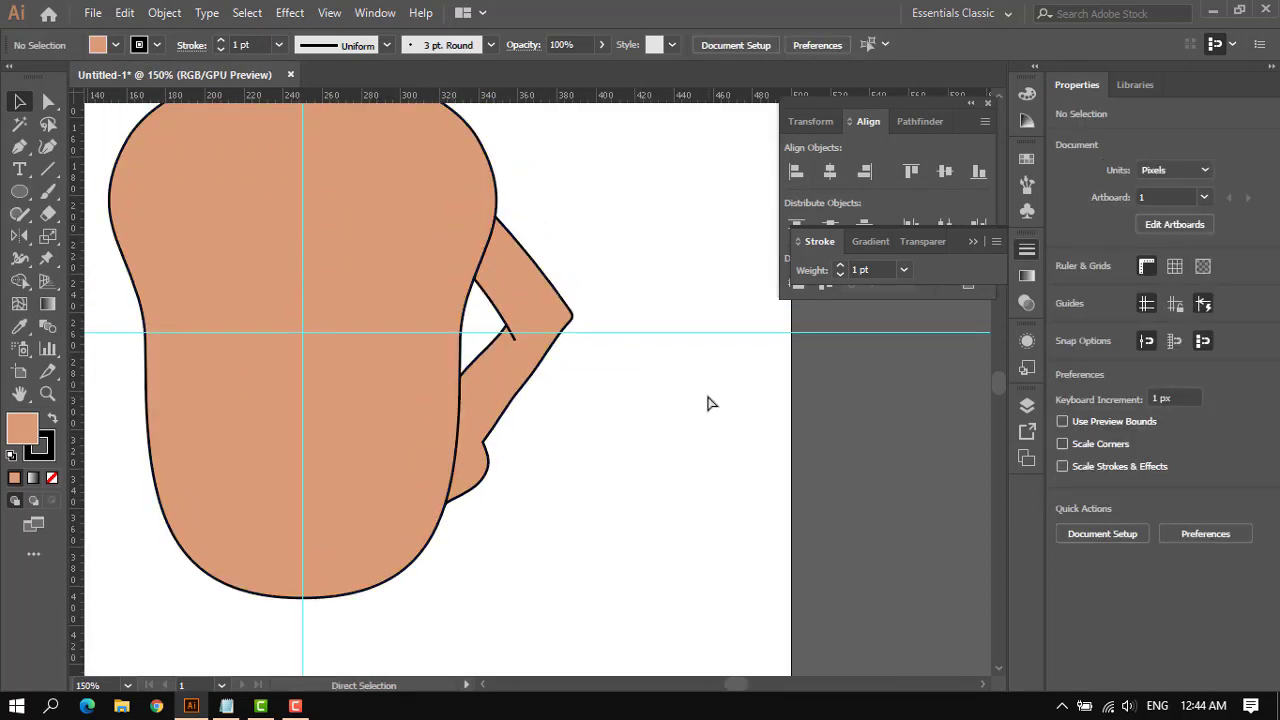
{"action": "key", "text": "ctrl+z"}
Send the arm shape to the back so that the body covers its shoulder and hand edges.
{"action": "left_click", "coordinate": [537, 265]}
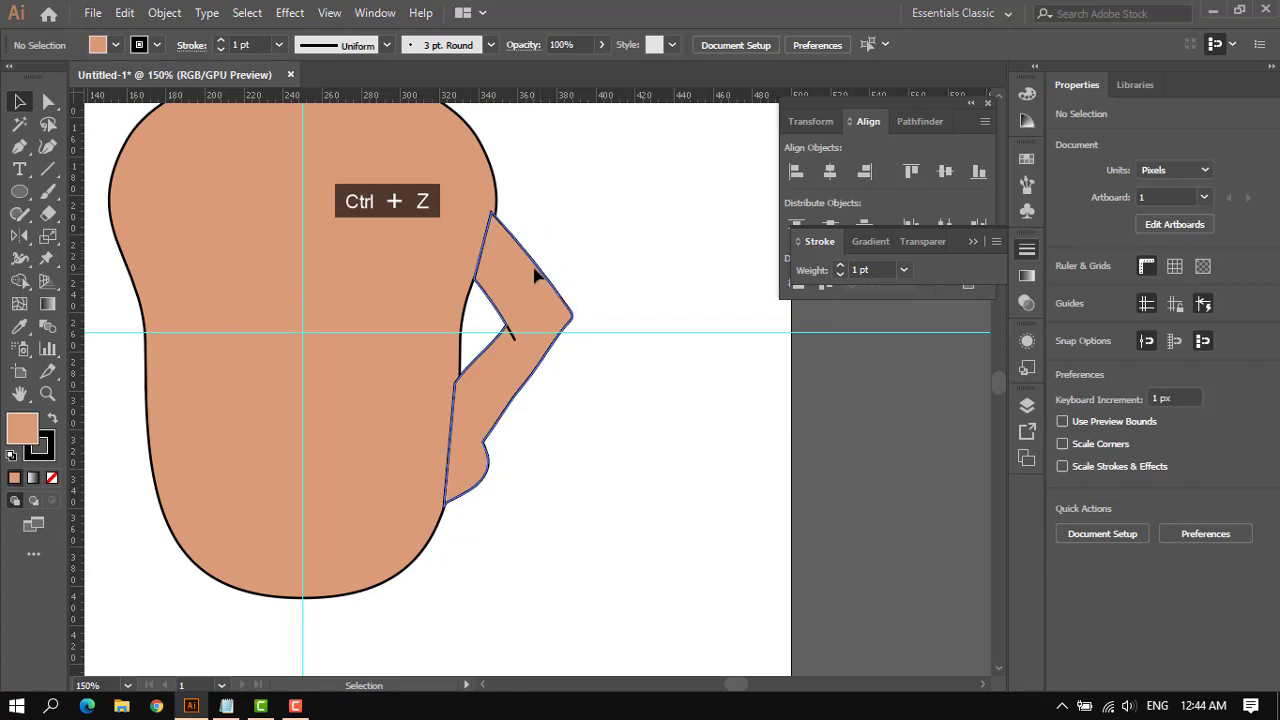
{"action": "right_click", "coordinate": [535, 267]}
{"action": "mouse_move", "coordinate": [630, 563]}
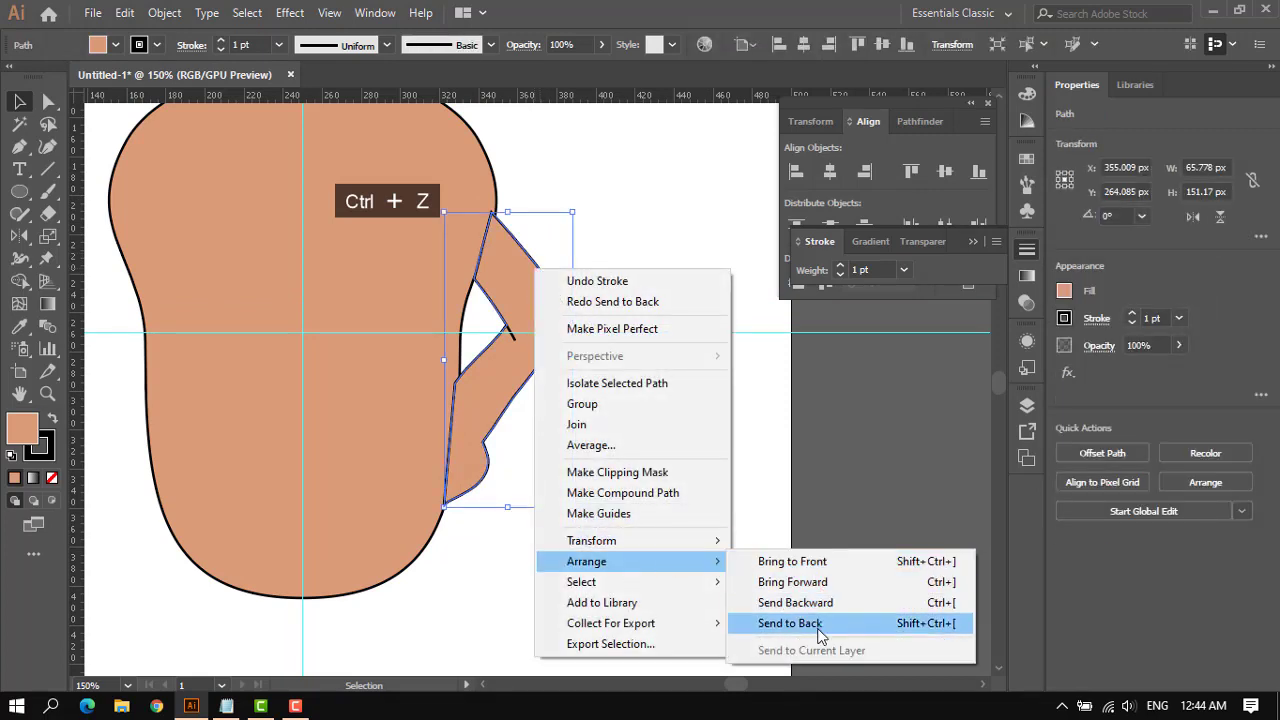
{"action": "left_click", "coordinate": [818, 634]}
{"action": "left_click", "coordinate": [704, 212]}
{"action": "key", "text": "ctrl+minus"}
{"action": "key", "text": "ctrl+minus"}
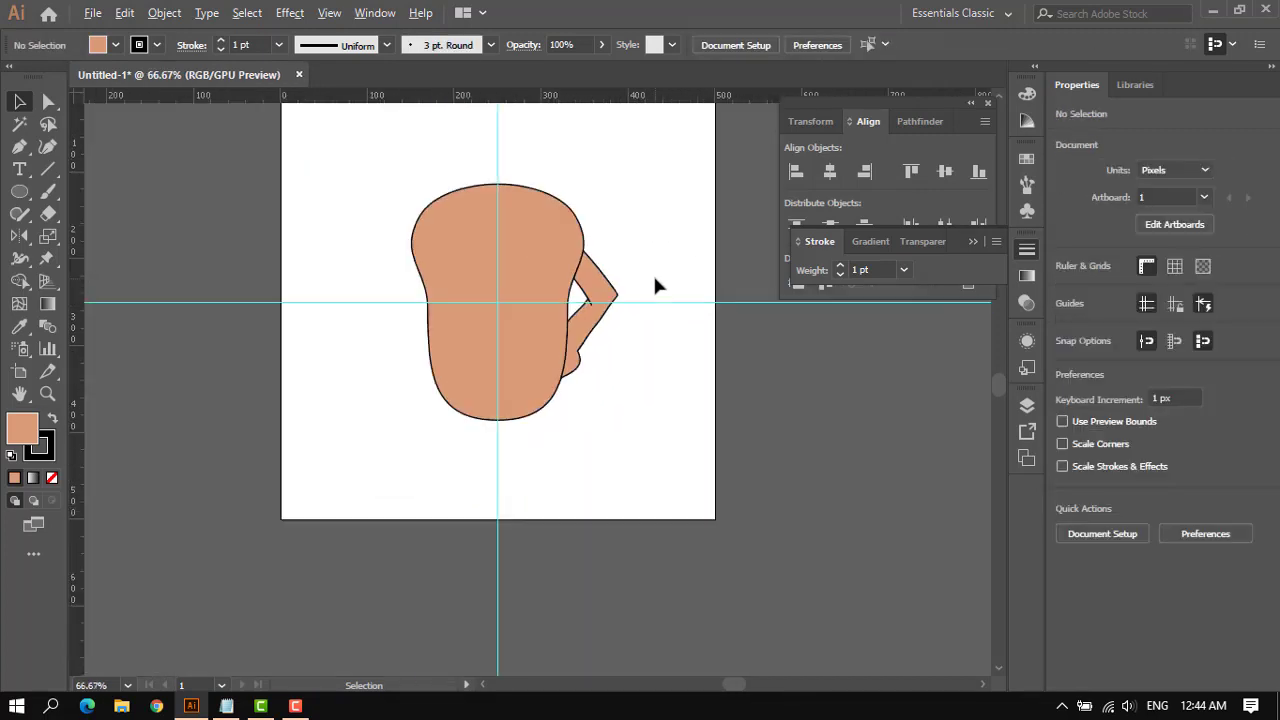
{"action": "scroll", "coordinate": [367, 281], "scroll_direction": "up", "scroll_amount": 1}
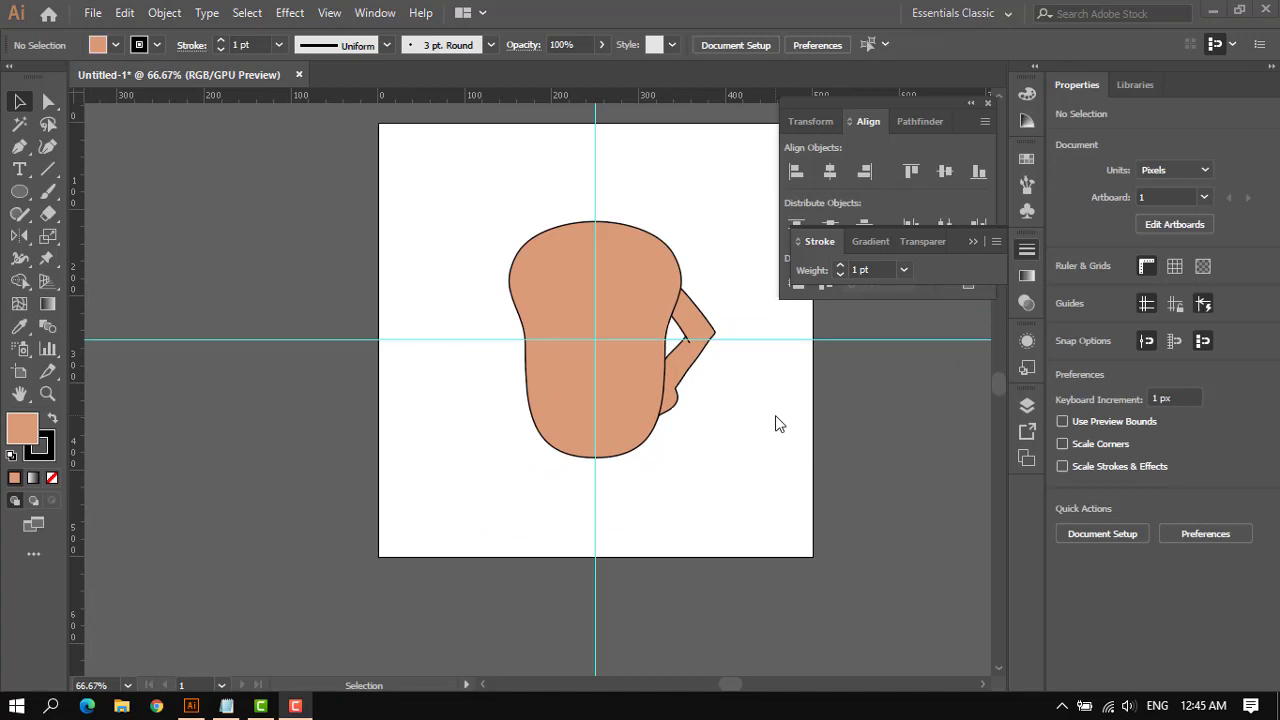
Select the arm shape together with its inner elbow line and group them.
{"action": "left_click", "coordinate": [690, 350]}
{"action": "left_click", "coordinate": [698, 338]}
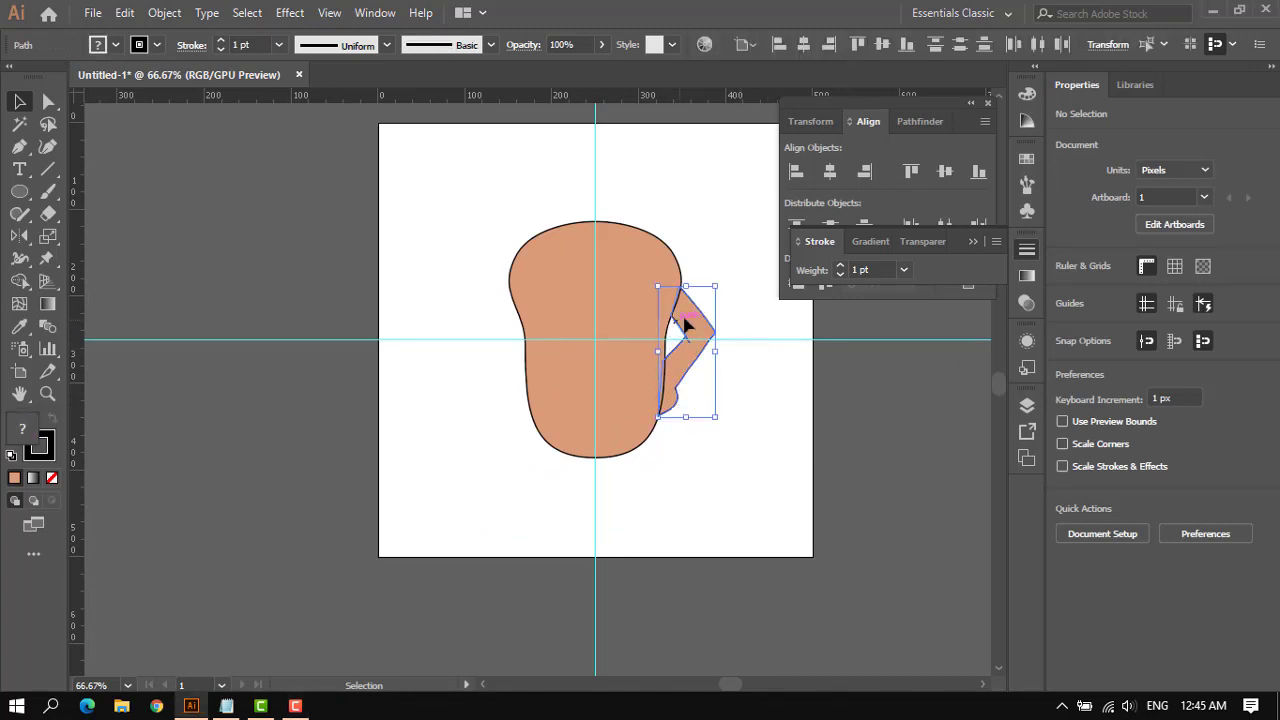
{"action": "key", "text": "ctrl+g"}
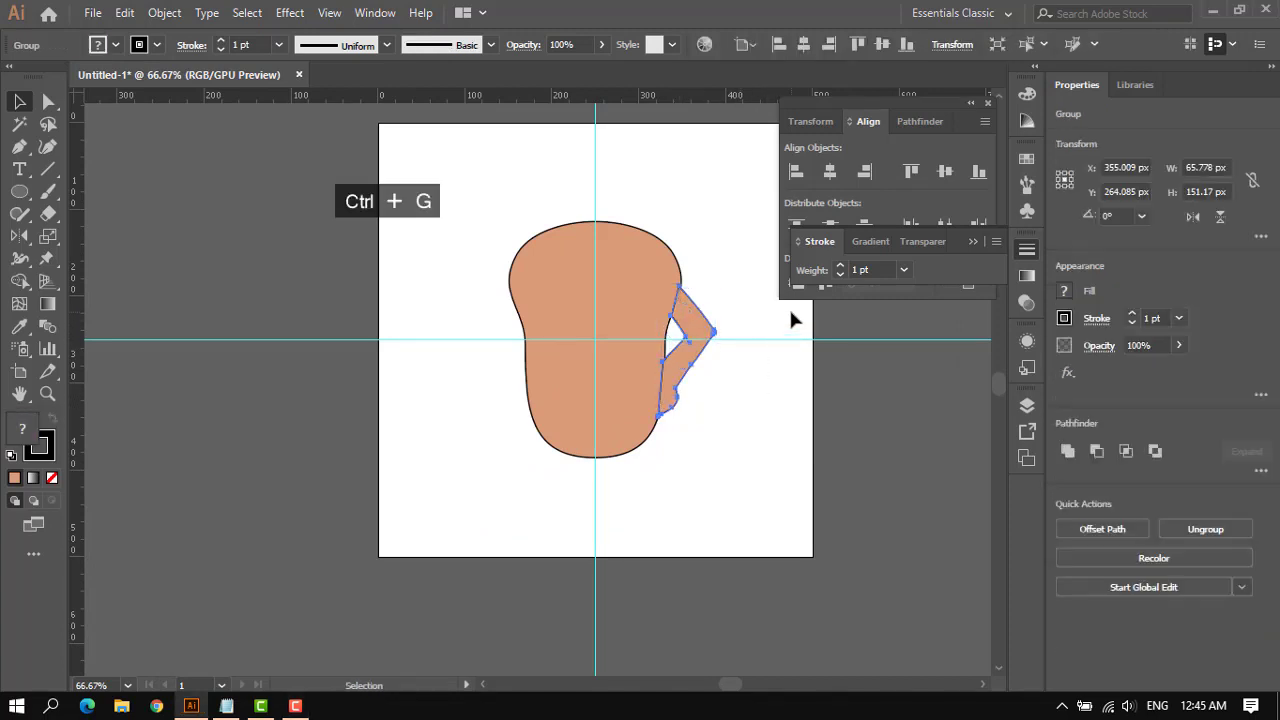
{"action": "left_click", "coordinate": [756, 352]}
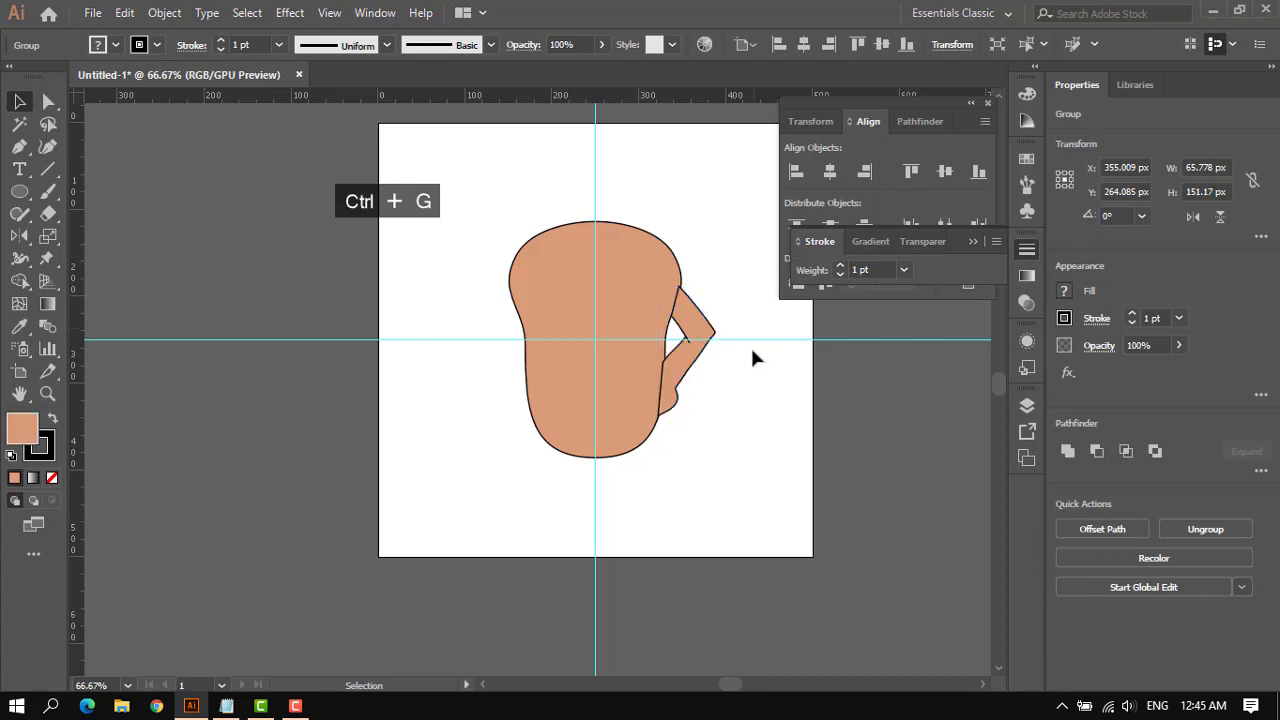
Reflect a copy of the arm group across the body's vertical centre guide to make the opposite arm.
{"action": "left_click", "coordinate": [698, 338]}
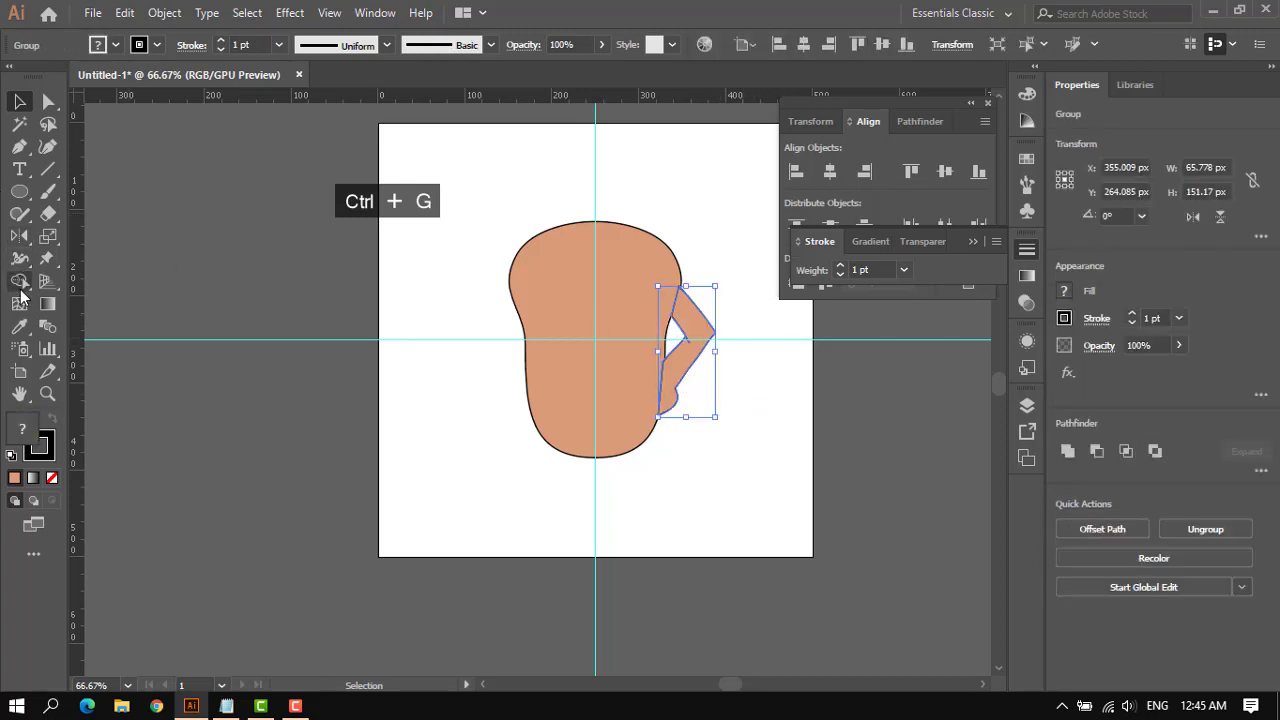
{"action": "left_click", "coordinate": [24, 238]}
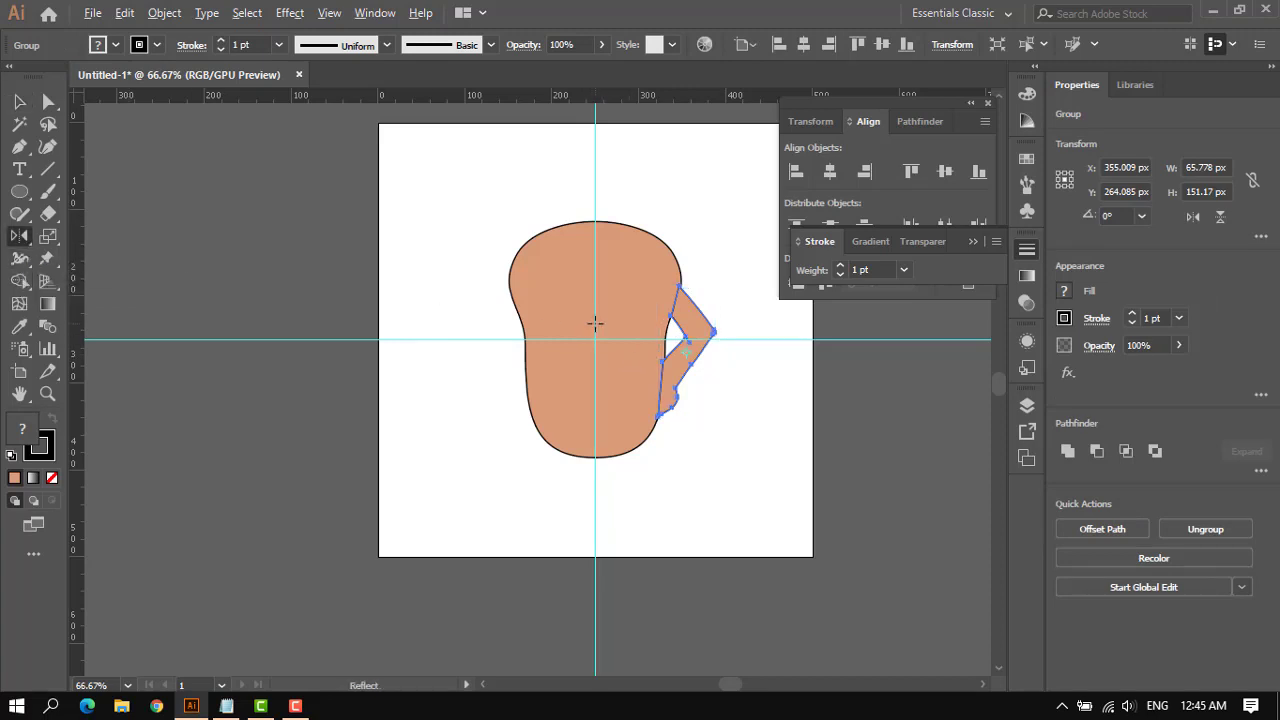
{"action": "left_click", "coordinate": [594, 322], "text": "alt"}
{"action": "left_click", "coordinate": [992, 480]}
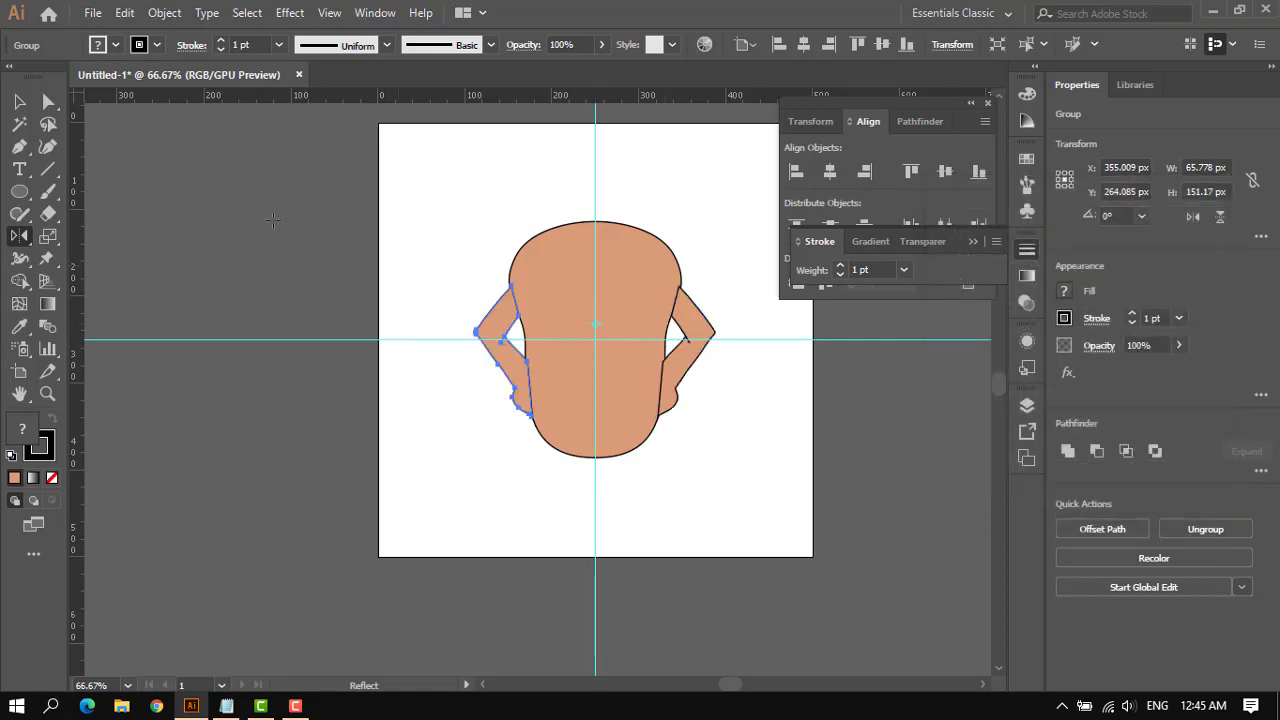
{"action": "left_click", "coordinate": [20, 103]}
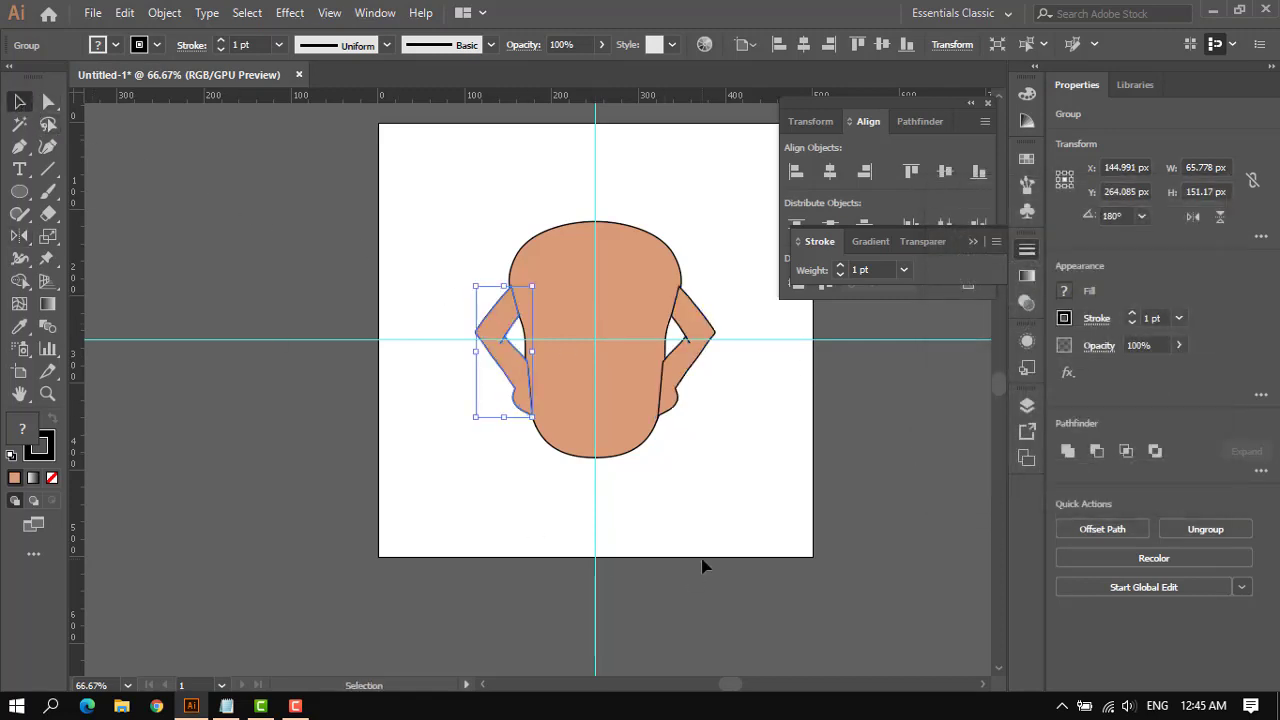
Select both arm groups and arrange them behind the body shape.
{"action": "left_click", "coordinate": [717, 363]}
{"action": "left_click", "coordinate": [695, 350]}
{"action": "left_click", "coordinate": [505, 343], "text": "shift"}
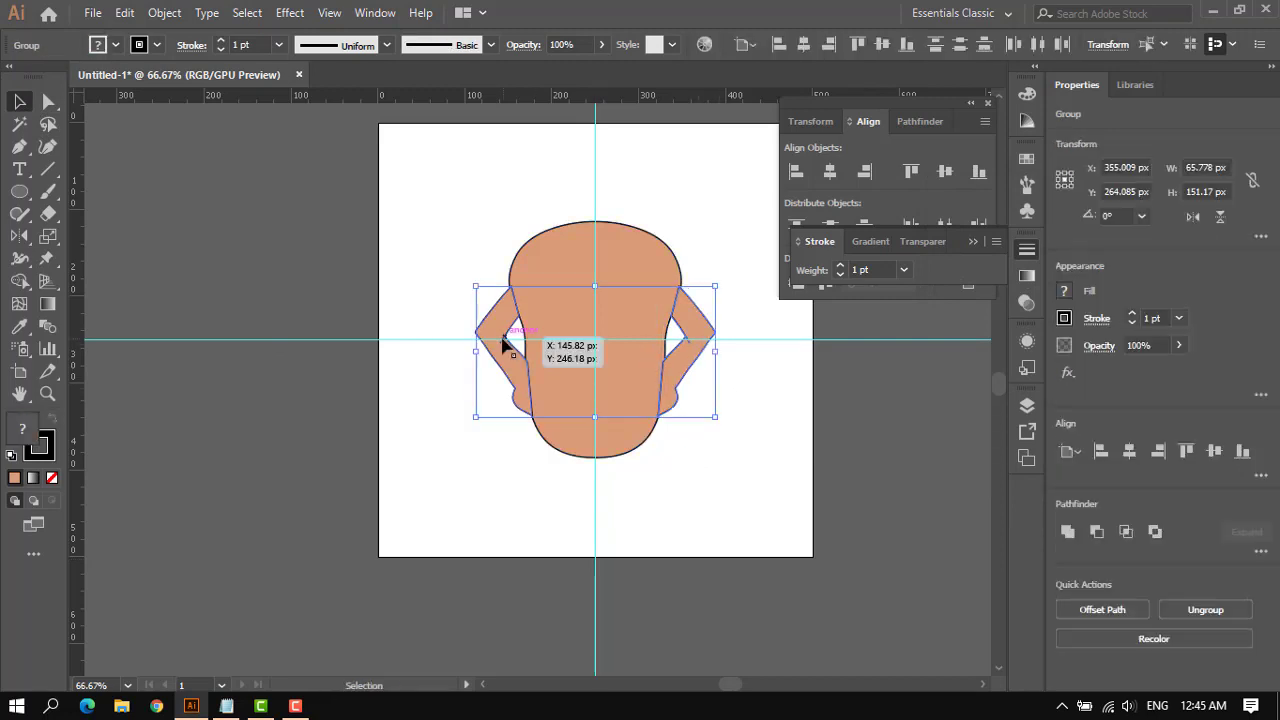
{"action": "right_click", "coordinate": [503, 338]}
{"action": "mouse_move", "coordinate": [634, 524]}
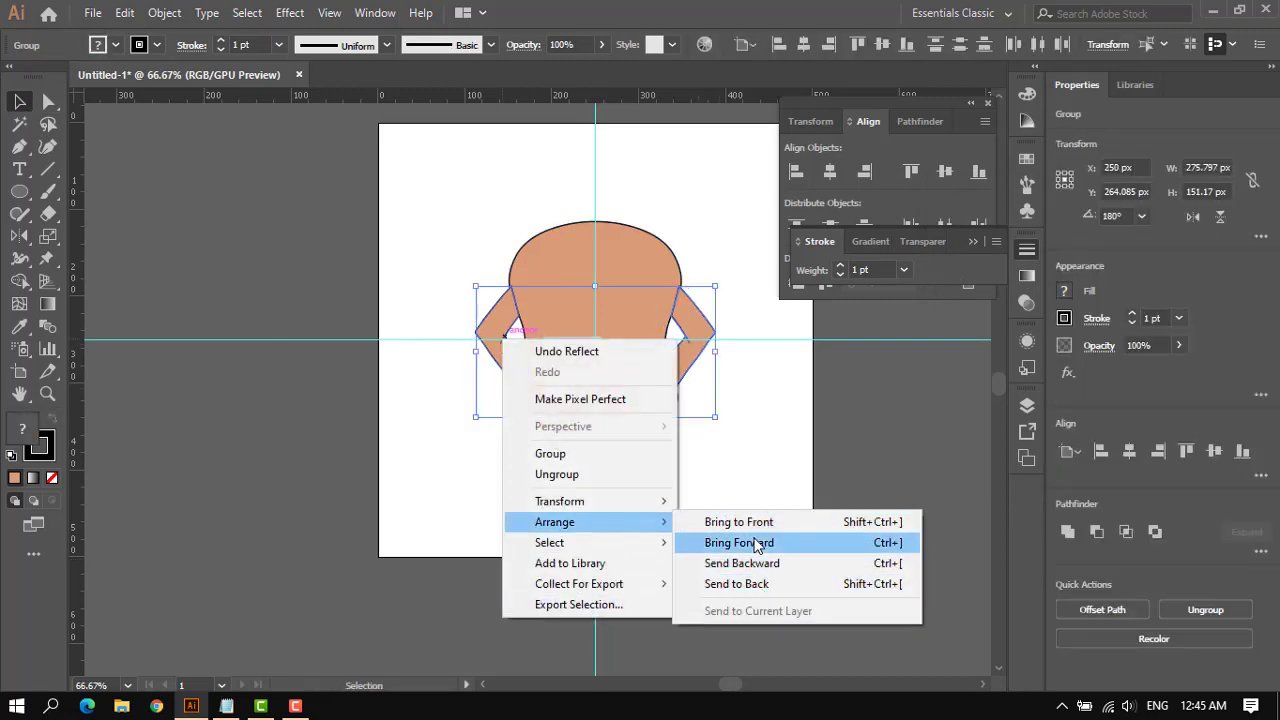
{"action": "left_click", "coordinate": [745, 543]}
{"action": "left_click", "coordinate": [745, 512]}
Select both arm groups and shorten them together by raising their lower edge slightly.
{"action": "left_click", "coordinate": [511, 374]}
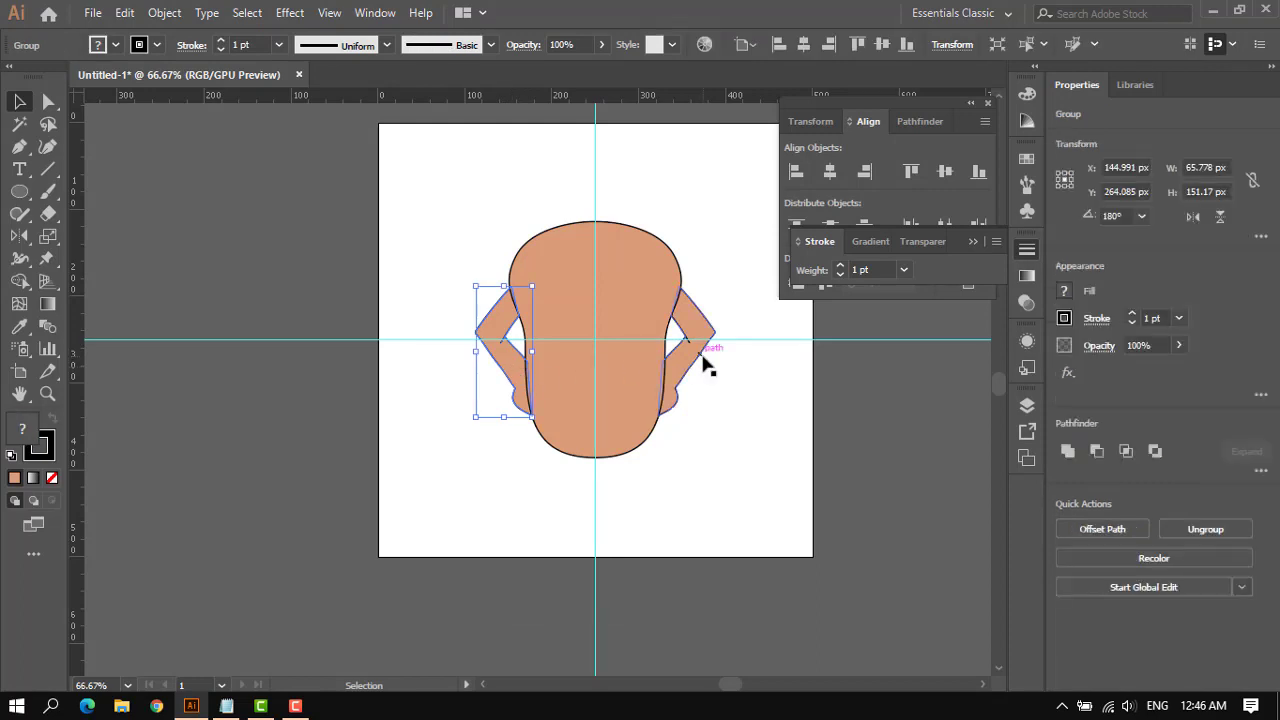
{"action": "left_click", "coordinate": [686, 372], "text": "shift"}
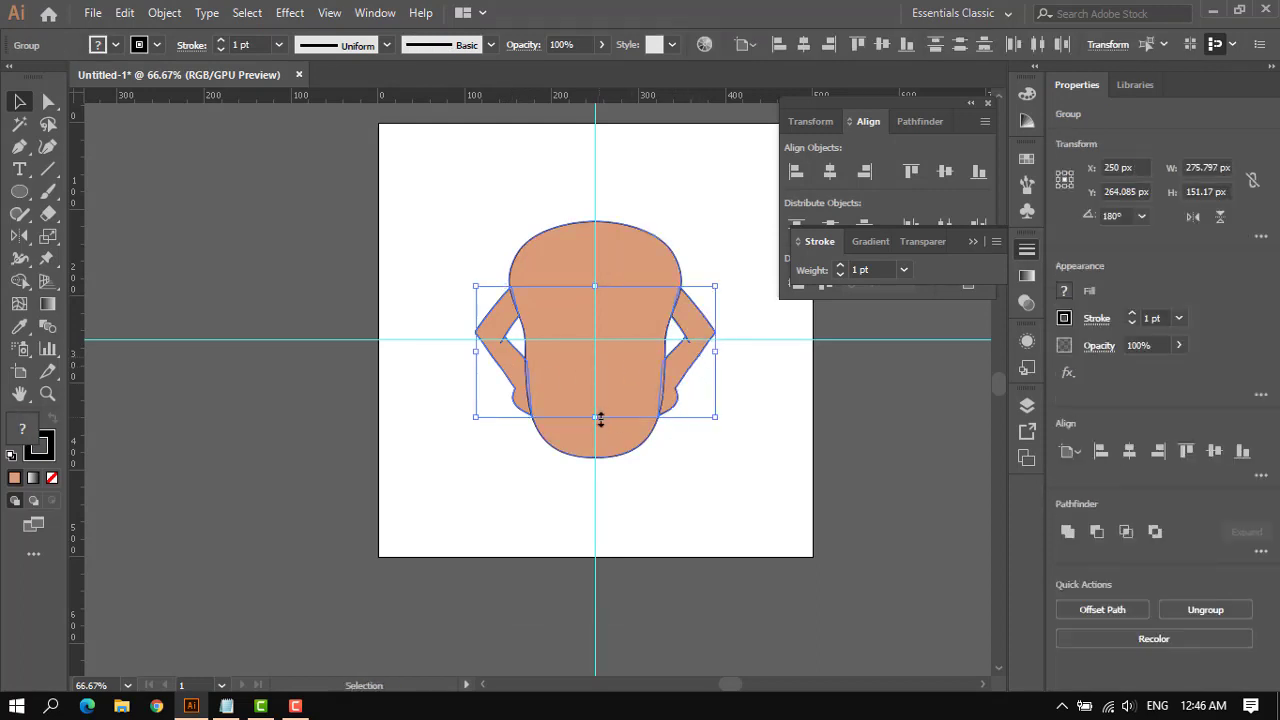
{"action": "left_click_drag", "start_coordinate": [597, 417], "coordinate": [598, 400]}
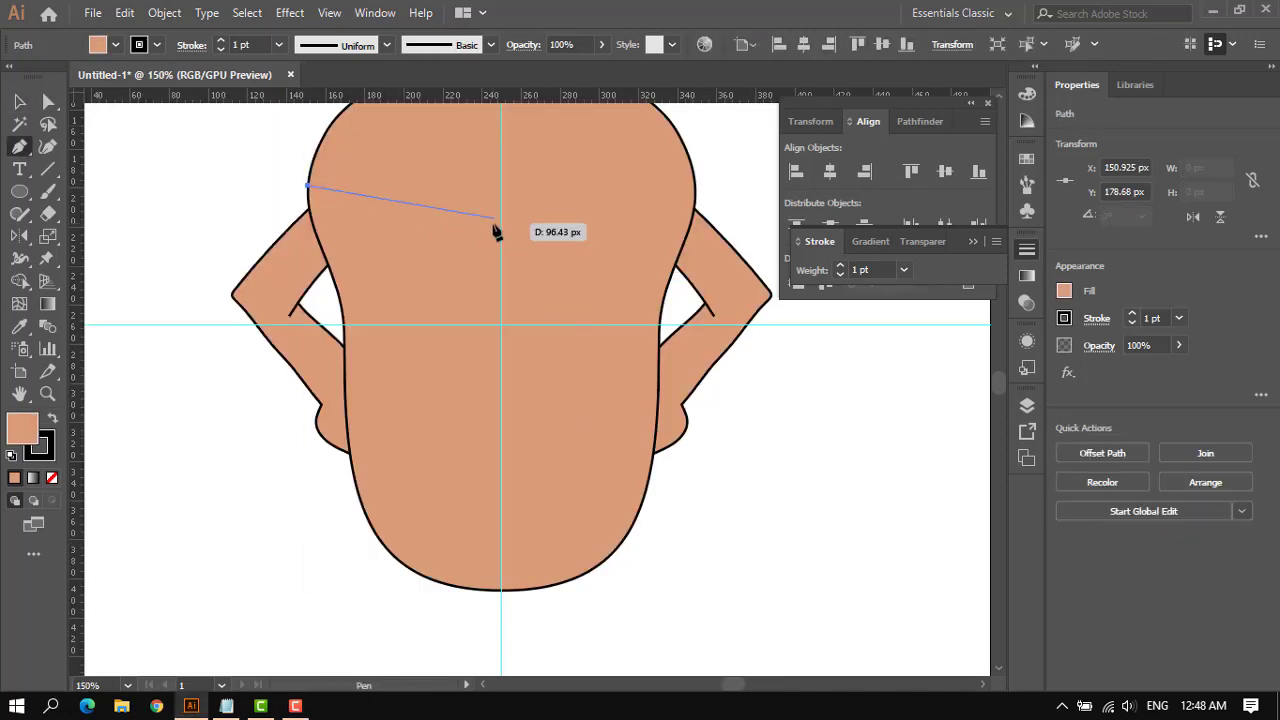
Draw the left half of a band across the chest with the Pen tool, from the body's edge to the vertical centre guide and back.
{"action": "left_click", "coordinate": [500, 234]}
{"action": "left_click", "coordinate": [500, 256]}
{"action": "left_click", "coordinate": [306, 216]}
{"action": "scroll", "coordinate": [340, 248], "scroll_direction": "down", "scroll_amount": 1}
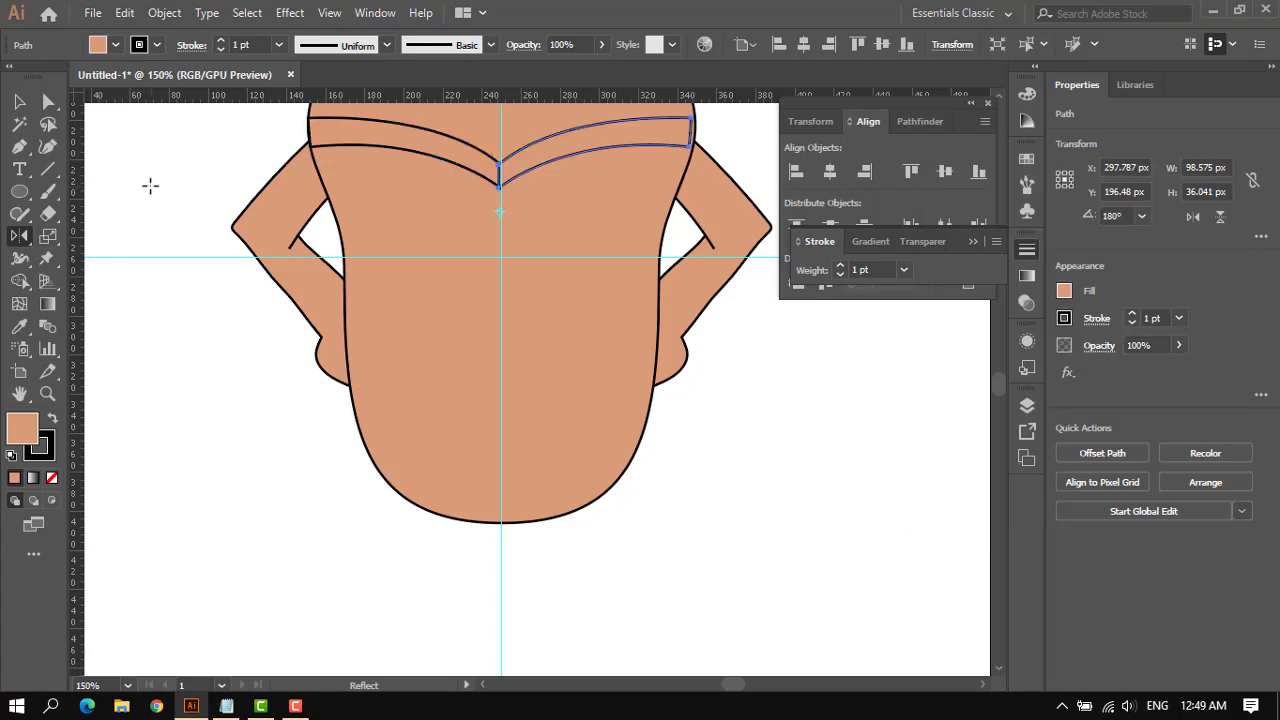
Draw the left half of the garment below the chest band with the Pen tool, running along the vertical centre guide and body's outer edge.
{"action": "scroll", "coordinate": [400, 300], "scroll_direction": "up", "scroll_amount": 2}
{"action": "left_click", "coordinate": [308, 228]}
{"action": "left_click_drag", "start_coordinate": [498, 267], "coordinate": [525, 322]}
{"action": "left_click", "coordinate": [498, 268]}
{"action": "left_click", "coordinate": [500, 613]}
{"action": "left_click_drag", "start_coordinate": [381, 577], "coordinate": [332, 518]}
{"action": "left_click", "coordinate": [381, 577]}
{"action": "mouse_move", "coordinate": [356, 401]}
{"action": "left_mouse_down"}
{"action": "mouse_move", "coordinate": [382, 327]}
{"action": "mouse_move", "coordinate": [357, 168]}
{"action": "left_mouse_up"}
{"action": "key", "text": "ctrl+z"}
{"action": "scroll", "coordinate": [383, 325], "scroll_direction": "up", "scroll_amount": 1}
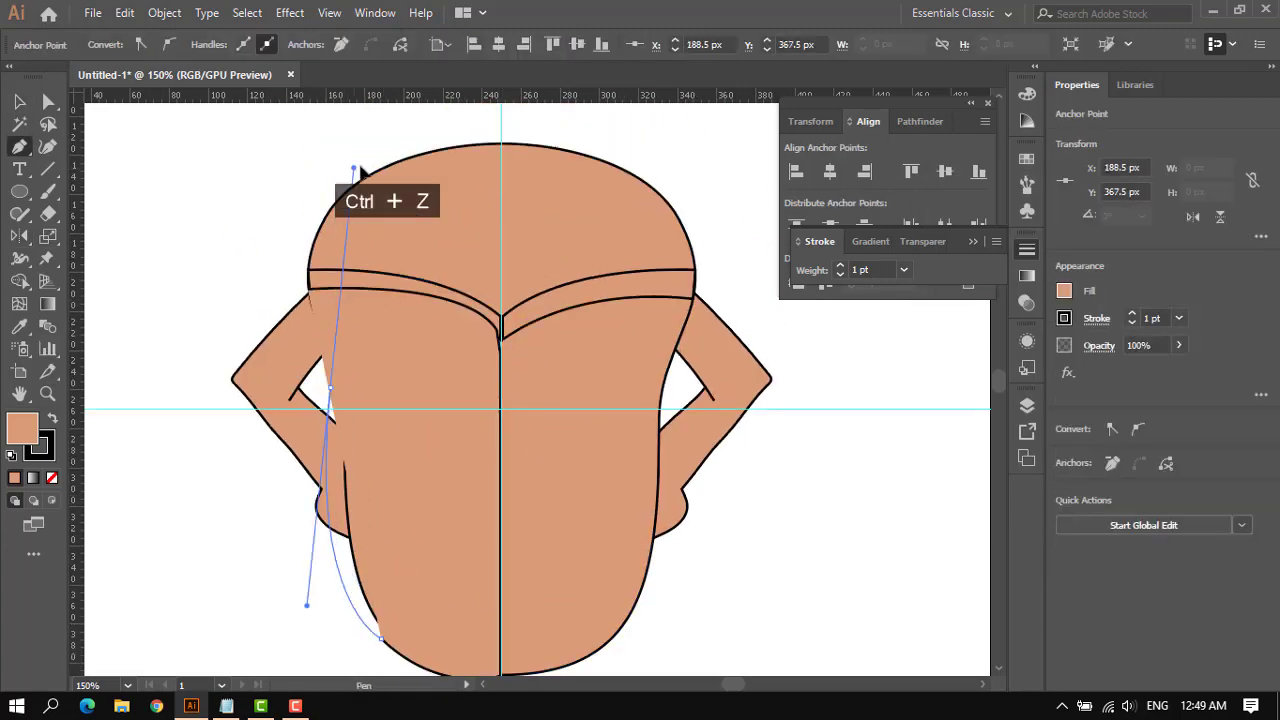
{"action": "left_click_drag", "start_coordinate": [308, 290], "coordinate": [331, 276]}
{"action": "key", "text": "v"}
{"action": "scroll", "coordinate": [331, 277], "scroll_direction": "down", "scroll_amount": 2}
Reflect a copy of the garment half across the vertical centre guide to make the opposite half.
{"action": "left_click", "coordinate": [20, 236]}
{"action": "left_click", "coordinate": [502, 310]}
{"action": "left_click_drag", "start_coordinate": [486, 275], "coordinate": [540, 275]}
Select both garment halves and fill them with the maroon sampled from the colour palette.
{"action": "left_click", "coordinate": [20, 102]}
{"action": "left_click", "coordinate": [420, 350], "text": "shift"}
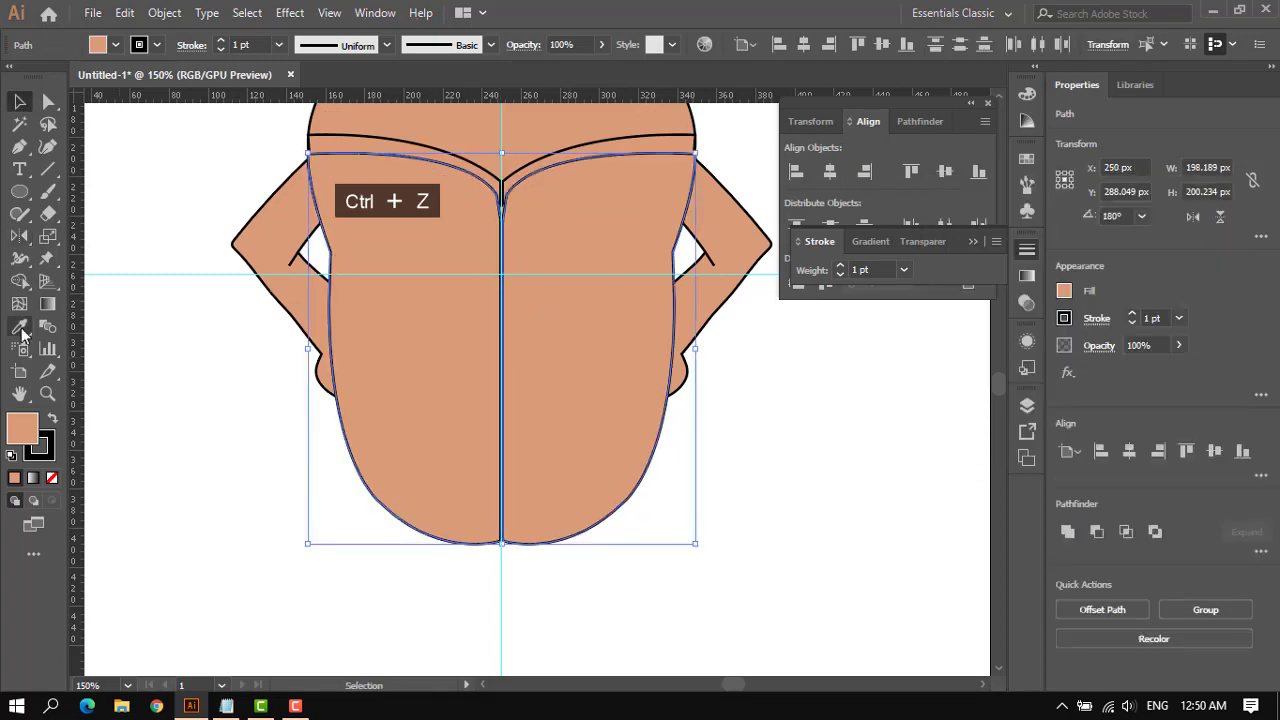
{"action": "left_click", "coordinate": [21, 328]}
{"action": "scroll", "coordinate": [500, 310], "scroll_direction": "down", "scroll_amount": 3}
{"action": "scroll", "coordinate": [557, 443], "scroll_direction": "up", "scroll_amount": 1}
{"action": "left_click", "coordinate": [21, 328]}
{"action": "left_click", "coordinate": [20, 102]}
Give both garment halves a 1 pt black outline.
{"action": "left_click", "coordinate": [872, 270]}
{"action": "type", "text": "1"}
{"action": "left_click", "coordinate": [420, 360]}
{"action": "left_click", "coordinate": [880, 268]}
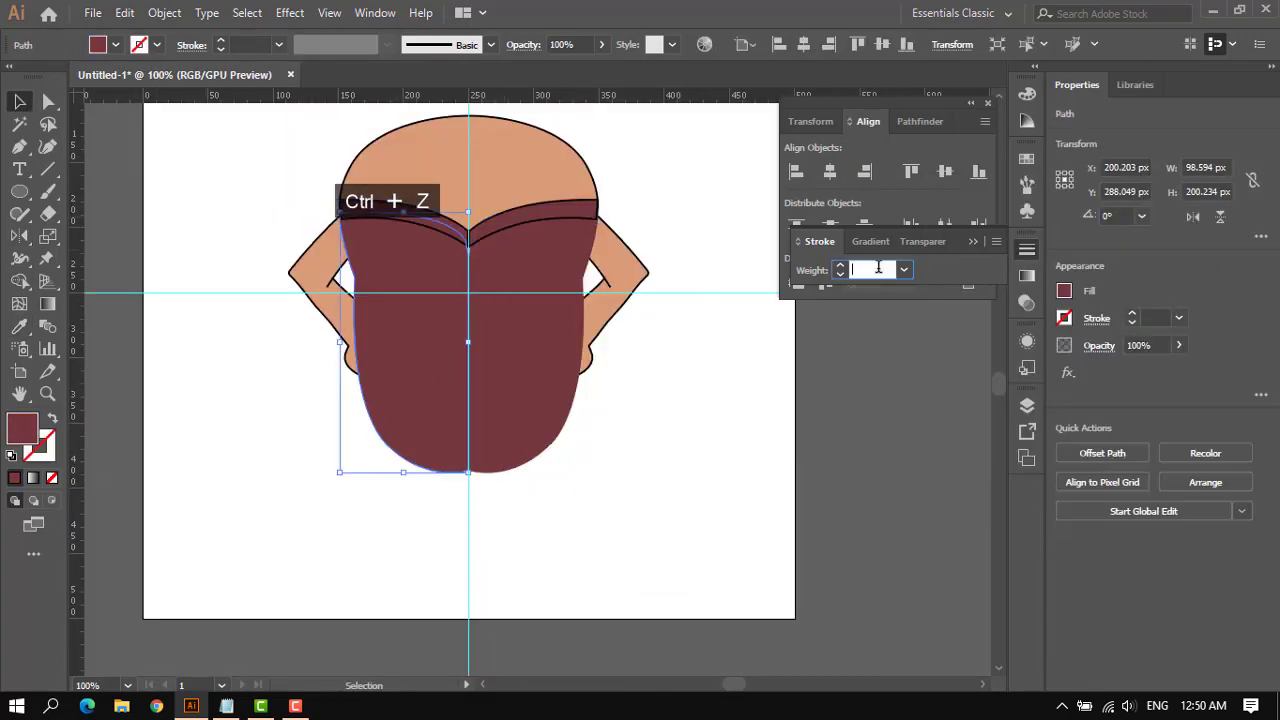
Draw a small circular button on the vertical centre guide and repeat it downward to make three buttons on the garment.
{"action": "left_click", "coordinate": [20, 191]}
{"action": "scroll", "coordinate": [507, 276], "scroll_direction": "up", "scroll_amount": 2}
{"action": "mouse_move", "coordinate": [468, 278]}
{"action": "left_mouse_down"}
{"action": "mouse_move", "coordinate": [488, 298]}
{"action": "mouse_move", "coordinate": [430, 312]}
{"action": "mouse_move", "coordinate": [431, 410]}
{"action": "left_mouse_up"}
{"action": "left_click_drag", "start_coordinate": [430, 409], "coordinate": [429, 490]}
{"action": "scroll", "coordinate": [468, 398], "scroll_direction": "down", "scroll_amount": 2}
{"action": "left_click", "coordinate": [194, 294]}
Paint the right leg and foot outline below the body with the 3 pt. Round brush and no fill, redoing the first stroke.
{"action": "scroll", "coordinate": [497, 600], "scroll_direction": "down", "scroll_amount": 2}
{"action": "left_click", "coordinate": [47, 192]}
{"action": "left_click_drag", "start_coordinate": [503, 432], "coordinate": [546, 490]}
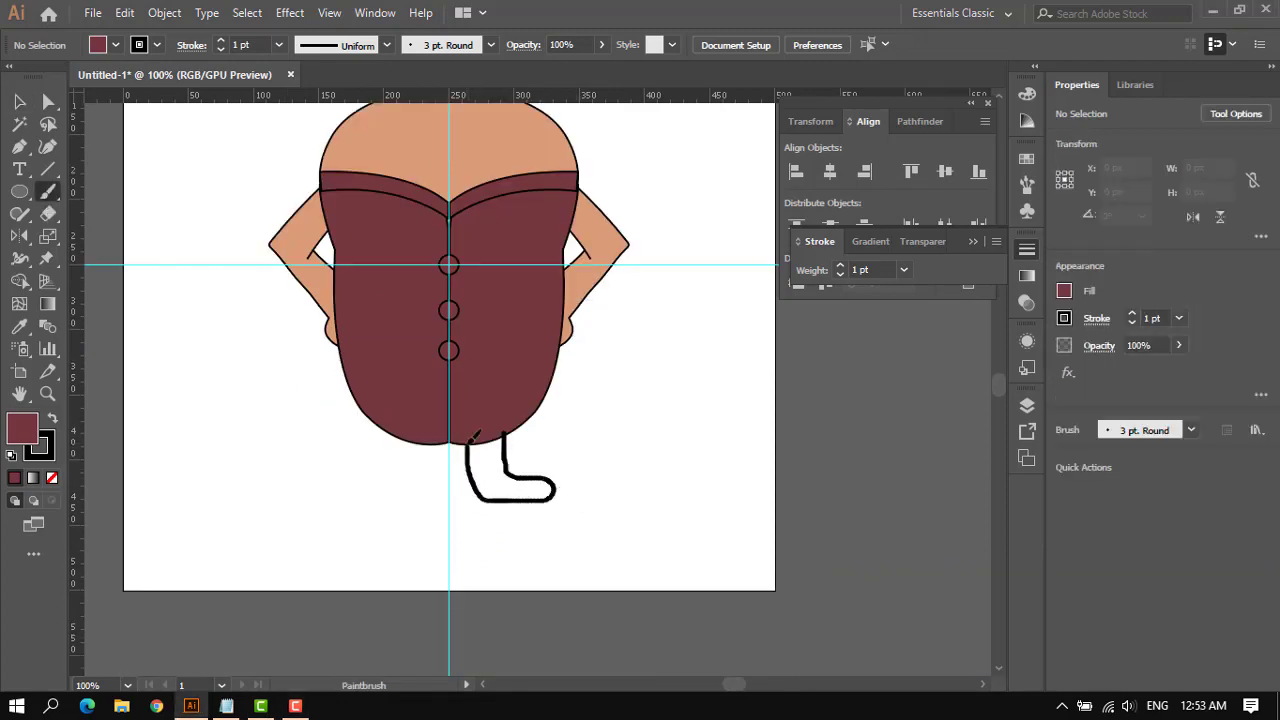
{"action": "key", "text": "ctrl+z"}
{"action": "mouse_move", "coordinate": [503, 430]}
{"action": "left_mouse_down"}
{"action": "mouse_move", "coordinate": [519, 462]}
{"action": "mouse_move", "coordinate": [466, 438]}
{"action": "left_mouse_up"}
{"action": "scroll", "coordinate": [489, 550], "scroll_direction": "up", "scroll_amount": 1}
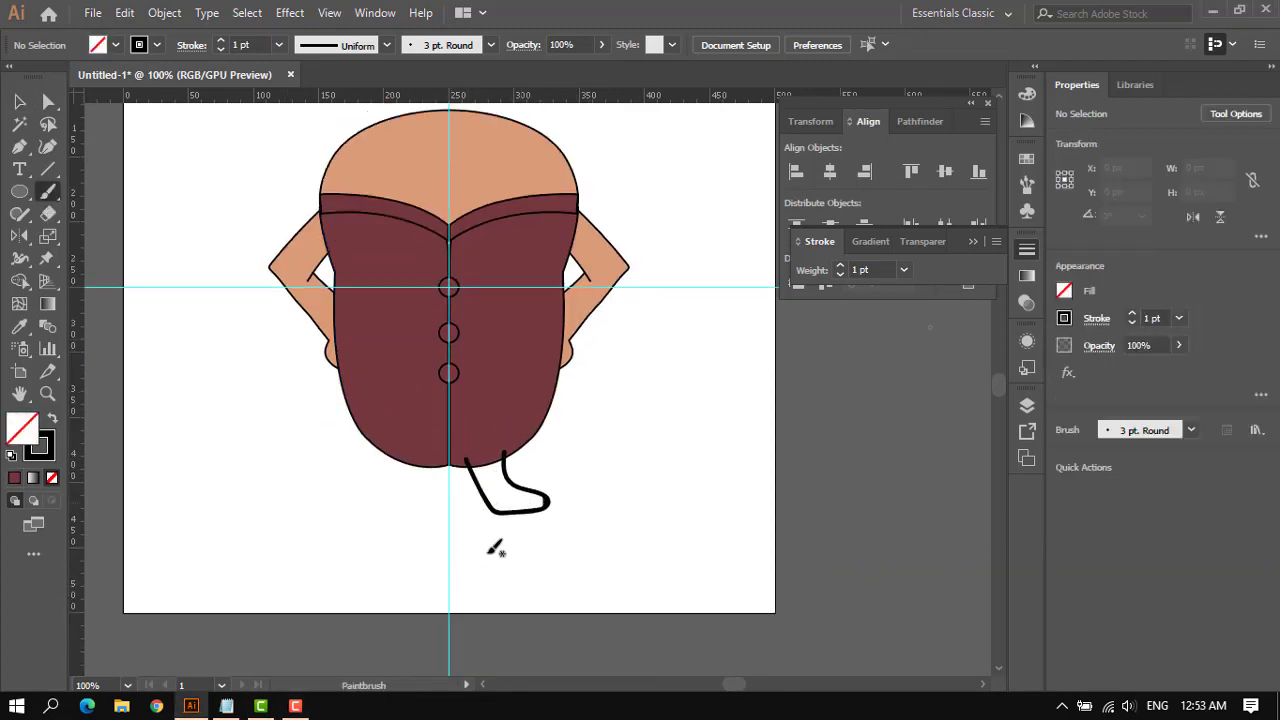
Close the top of the leg outline with a brush stroke and build the enclosed area into one shape with Shape Builder.
{"action": "scroll", "coordinate": [489, 550], "scroll_direction": "up", "scroll_amount": 2}
{"action": "left_click_drag", "start_coordinate": [524, 358], "coordinate": [432, 373]}
{"action": "left_click", "coordinate": [20, 104]}
{"action": "left_click", "coordinate": [19, 281]}
{"action": "left_click", "coordinate": [486, 418]}
Cut the built leg shape, delete the leftover brush strokes, and paste the leg back in place in front.
{"action": "key", "text": "ctrl+x"}
{"action": "left_click", "coordinate": [515, 357]}
{"action": "key", "text": "Delete"}
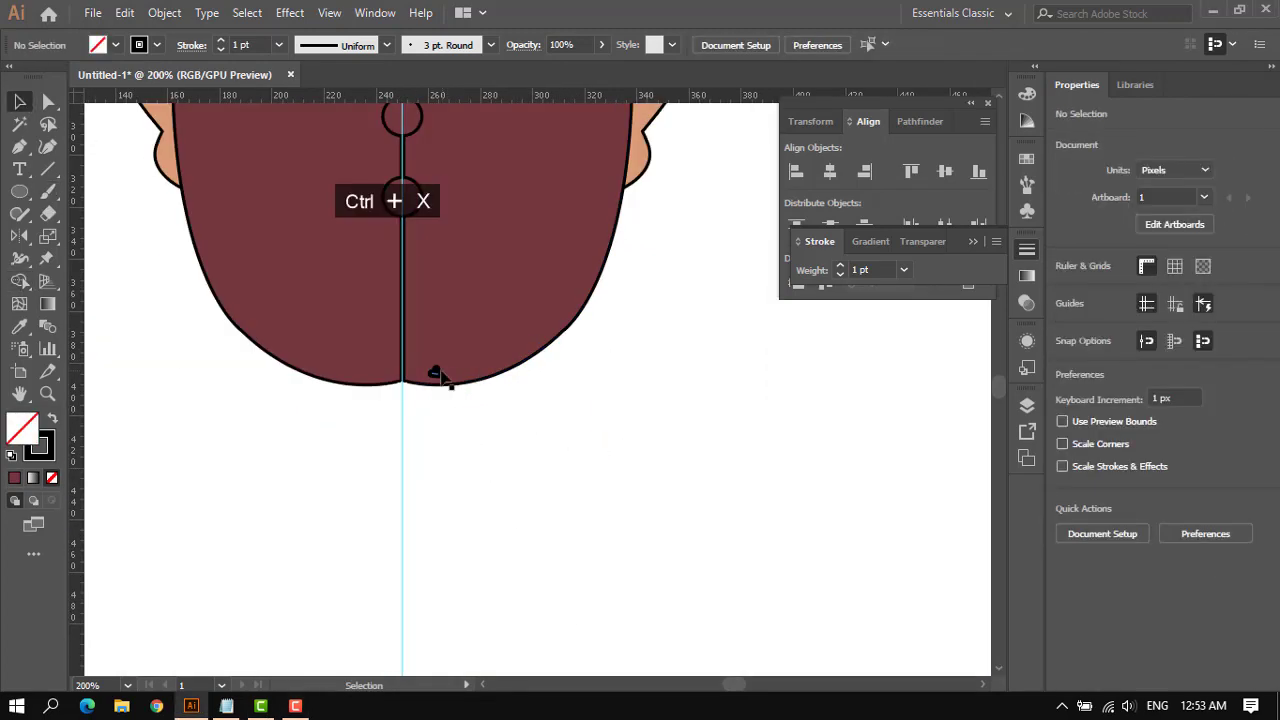
{"action": "left_click", "coordinate": [437, 373]}
{"action": "key", "text": "Delete"}
{"action": "key", "text": "ctrl+f"}
Fill the leg with the light pink palette colour and give its outline the Basic brush.
{"action": "scroll", "coordinate": [471, 418], "scroll_direction": "down", "scroll_amount": 3}
{"action": "key", "text": "i"}
{"action": "left_click", "coordinate": [301, 212]}
{"action": "left_click", "coordinate": [20, 102]}
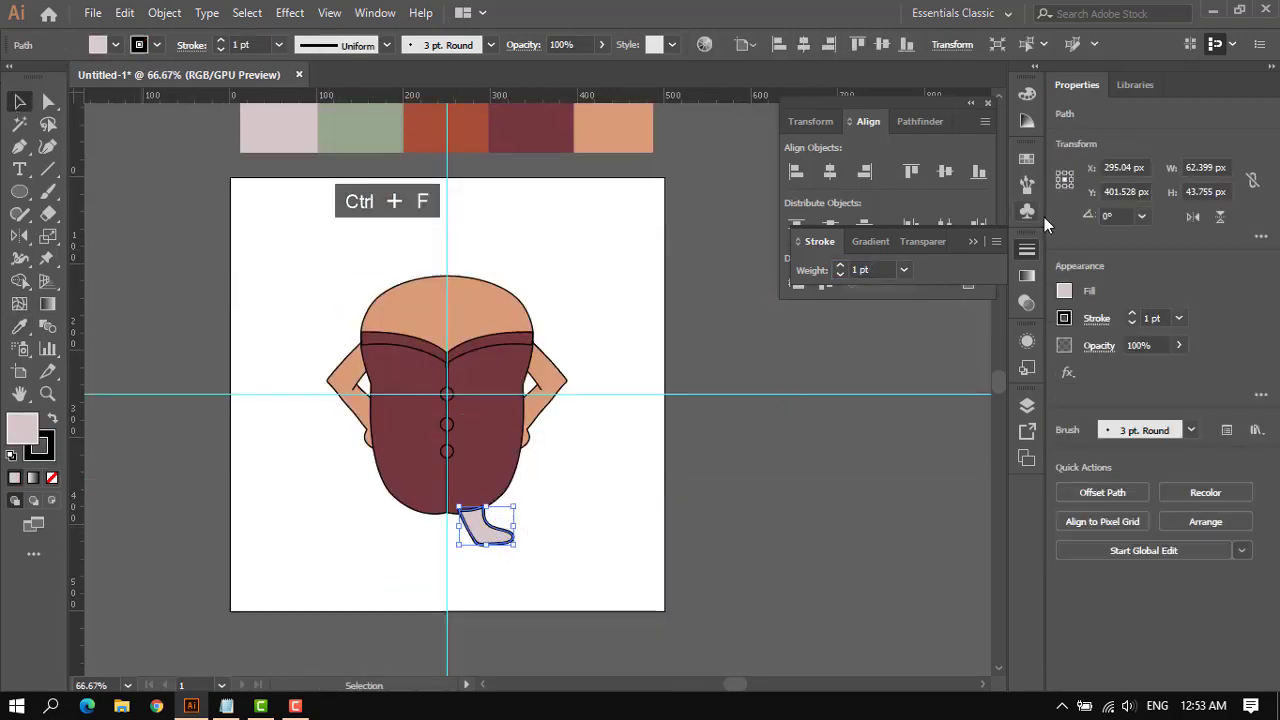
{"action": "left_click", "coordinate": [1027, 185]}
{"action": "left_click", "coordinate": [888, 216]}
{"action": "left_click", "coordinate": [608, 484]}
Send the leg behind the body and garment.
{"action": "right_click", "coordinate": [488, 535]}
{"action": "mouse_move", "coordinate": [600, 436]}
{"action": "left_click", "coordinate": [780, 498]}
Reflect a copy of the leg across the vertical centre guide to make the opposite leg.
{"action": "left_click", "coordinate": [19, 236]}
{"action": "scroll", "coordinate": [437, 522], "scroll_direction": "up", "scroll_amount": 2}
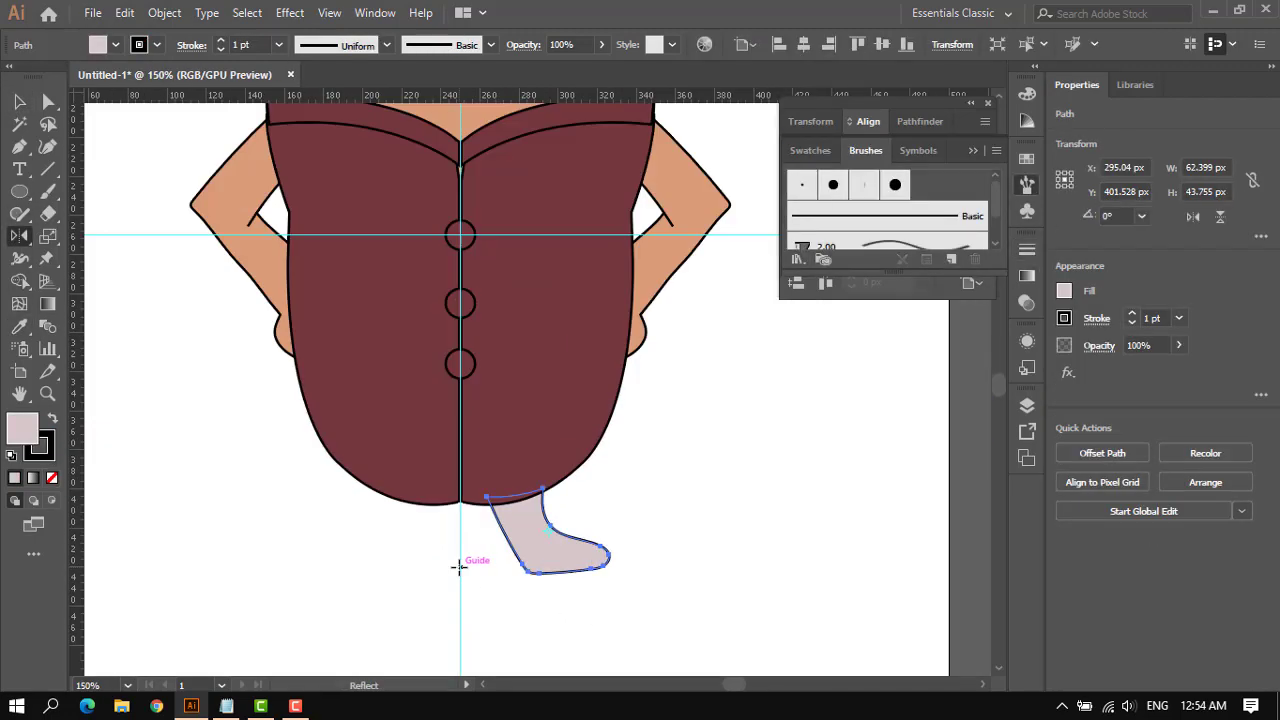
{"action": "left_click", "coordinate": [459, 566], "text": "alt"}
{"action": "left_click", "coordinate": [975, 507]}
{"action": "left_click", "coordinate": [20, 102]}
Space the two legs slightly farther apart beneath the body.
{"action": "scroll", "coordinate": [196, 214], "scroll_direction": "down", "scroll_amount": 2}
{"action": "left_click_drag", "start_coordinate": [359, 440], "coordinate": [363, 440]}
{"action": "scroll", "coordinate": [385, 500], "scroll_direction": "up", "scroll_amount": 1}
{"action": "scroll", "coordinate": [385, 505], "scroll_direction": "up", "scroll_amount": 1}
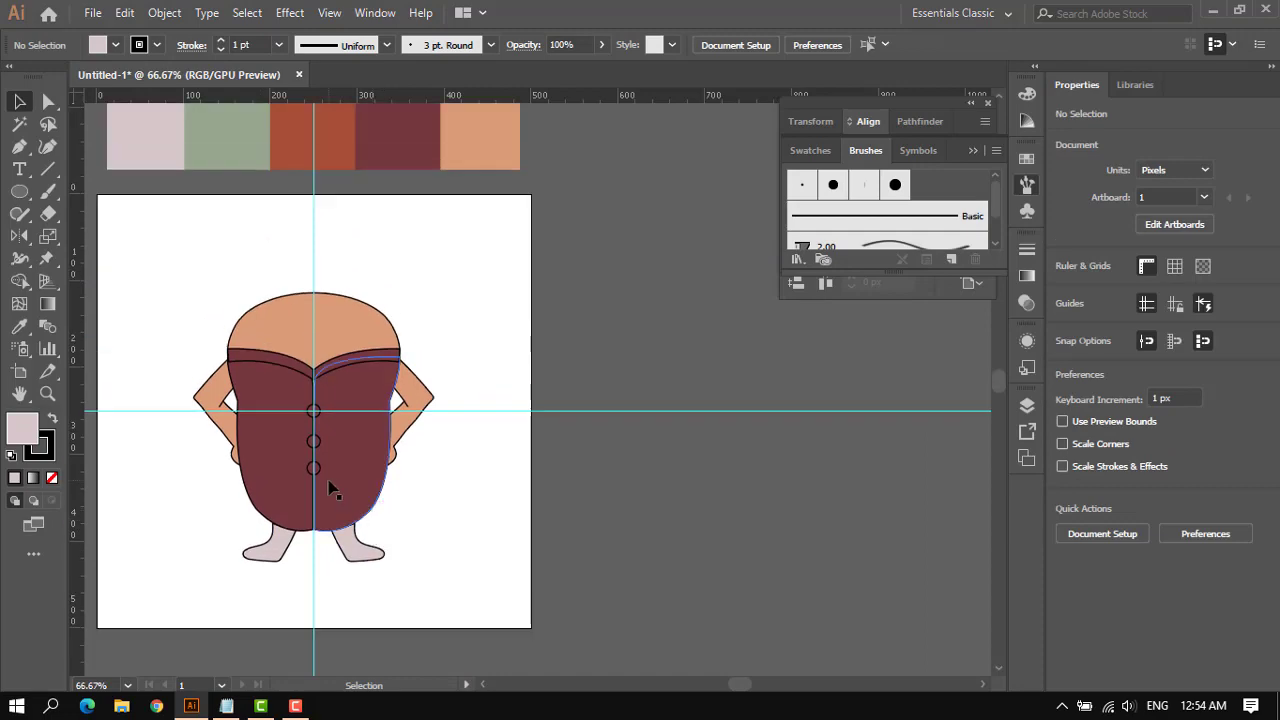
{"action": "scroll", "coordinate": [266, 329], "scroll_direction": "up", "scroll_amount": 1}
{"action": "left_click", "coordinate": [330, 355]}
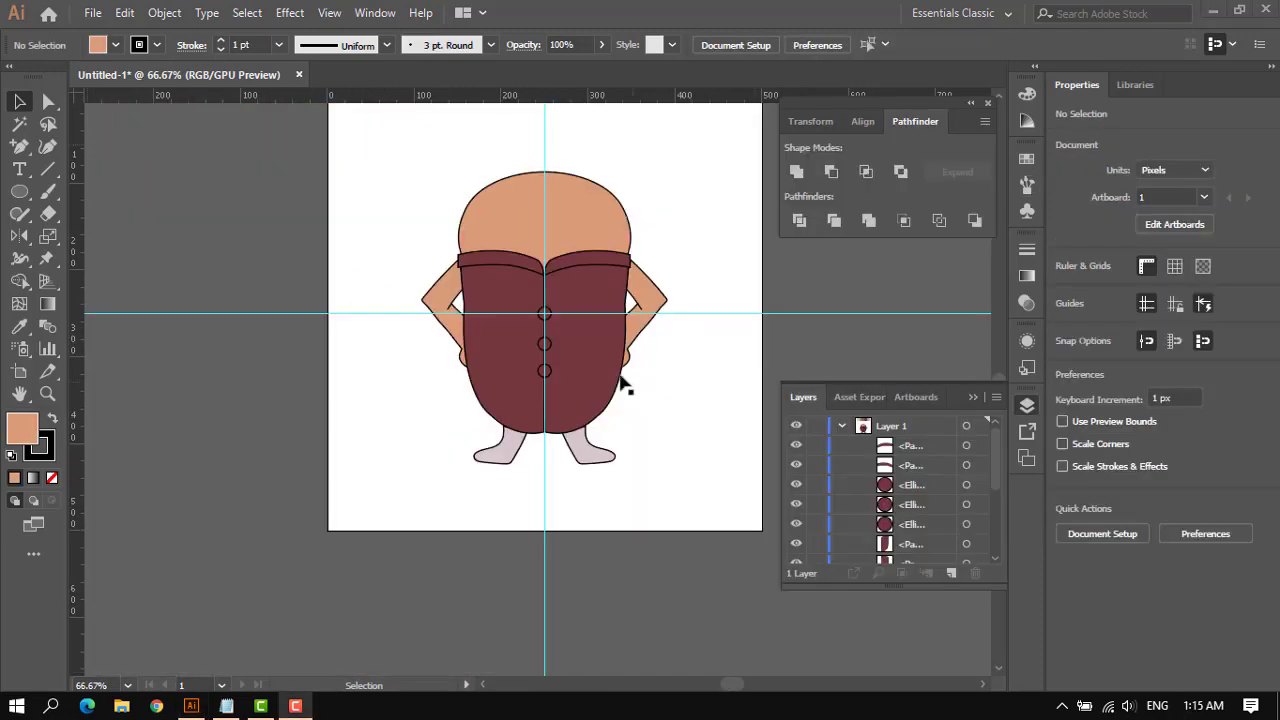
Draw a horizontal ellipse about 40 by 18 px on the right side of the face as the eye outline.
{"action": "scroll", "coordinate": [622, 385], "scroll_direction": "up", "scroll_amount": 3}
{"action": "scroll", "coordinate": [574, 229], "scroll_direction": "up", "scroll_amount": 1}
{"action": "key", "text": "l"}
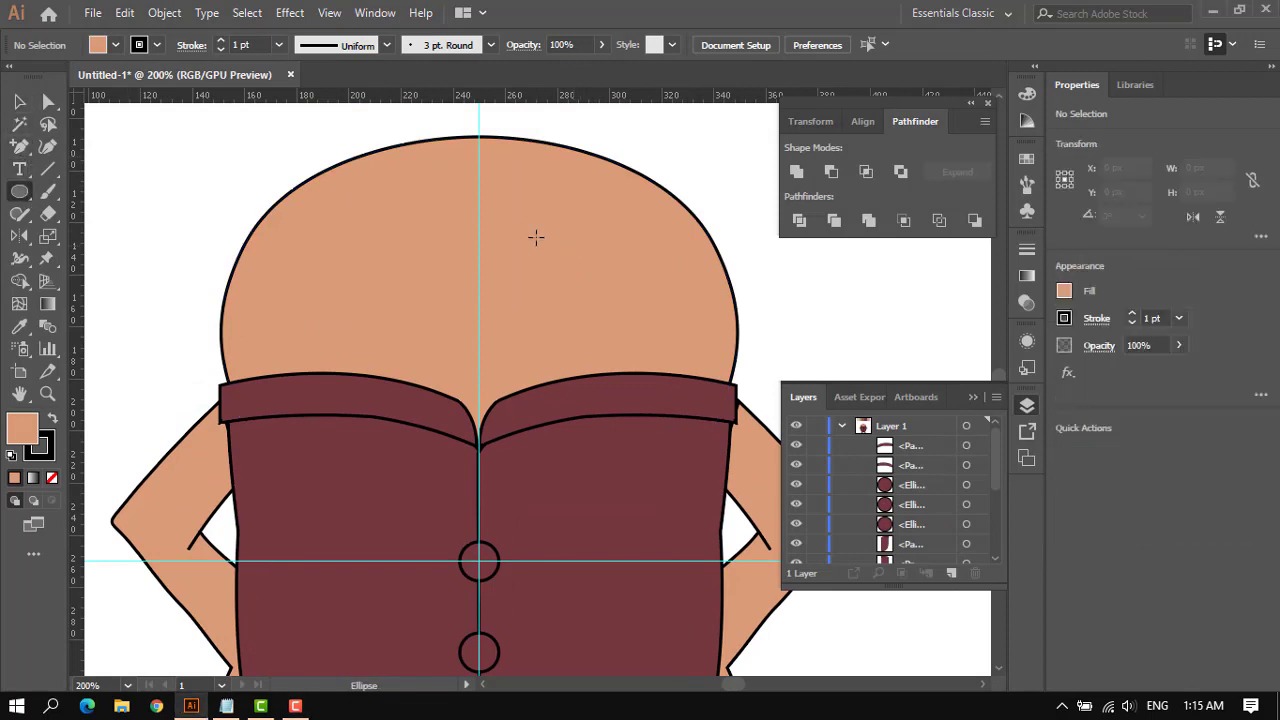
{"action": "left_click_drag", "start_coordinate": [553, 231], "coordinate": [658, 277]}
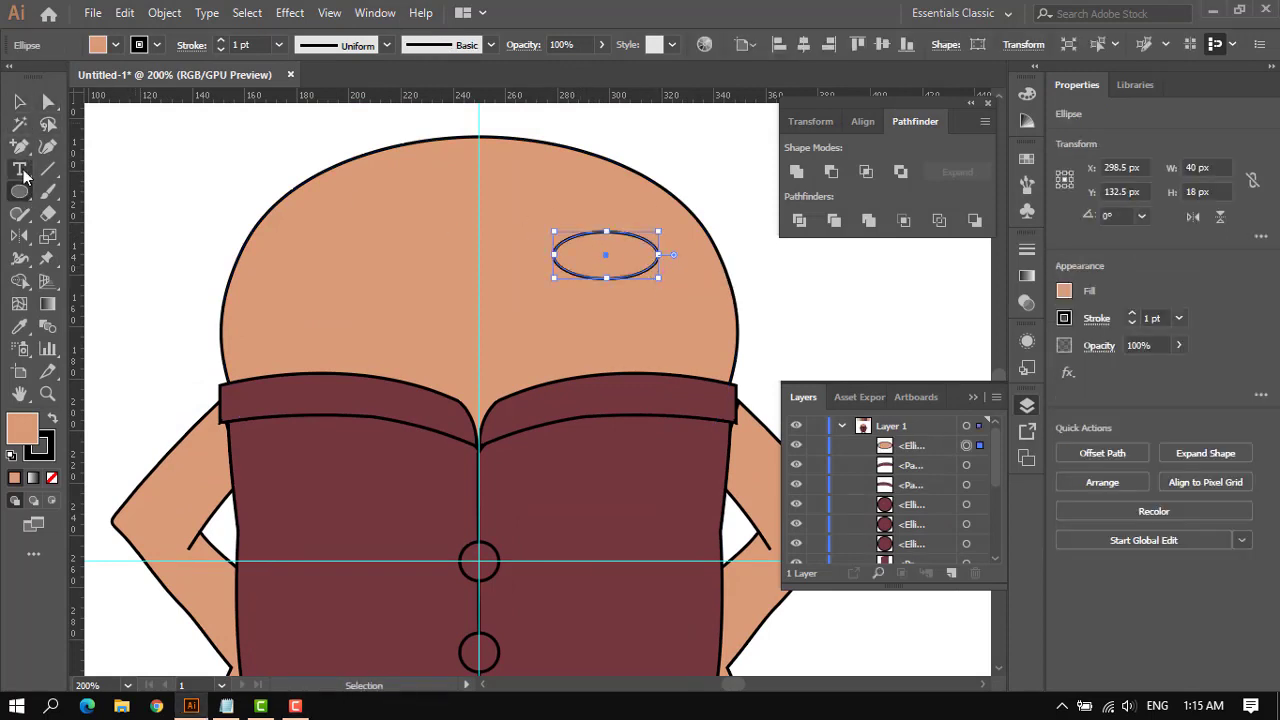
Add an anchor point on the eye outline's upper-left curve and pull its left end outward to about 43 px total width.
{"action": "key", "text": "plus"}
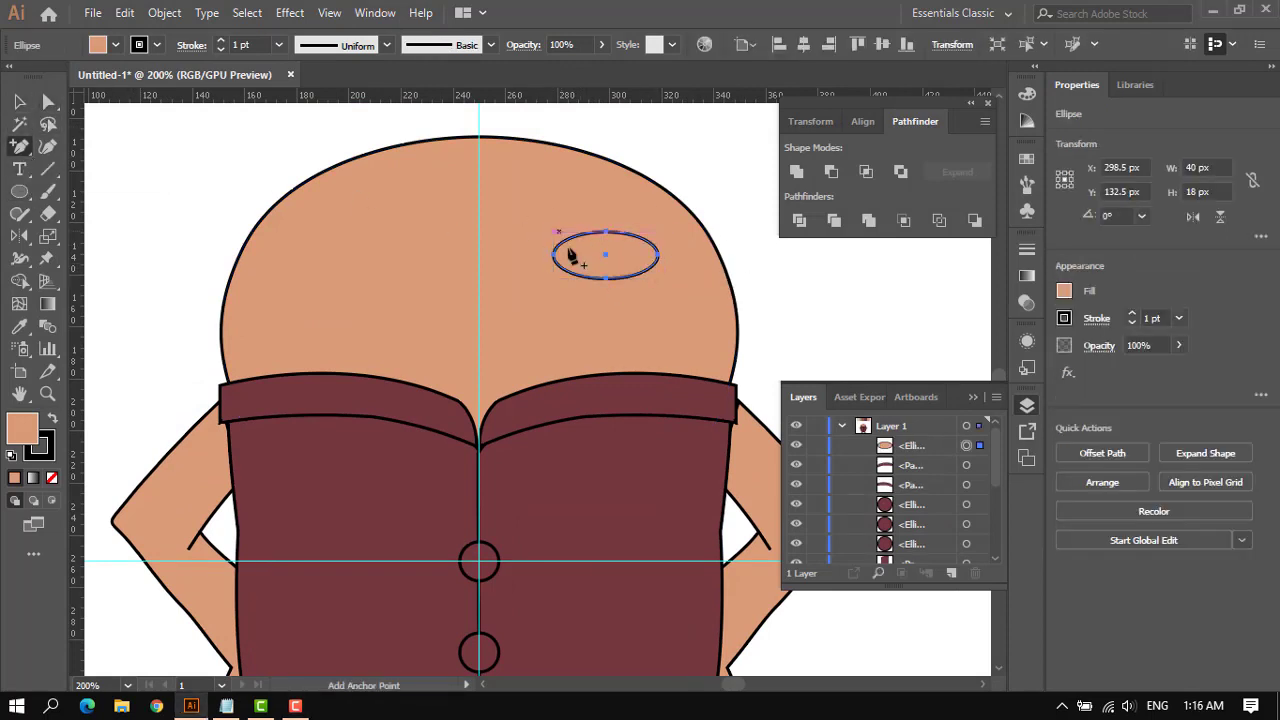
{"action": "left_click", "coordinate": [571, 244]}
{"action": "key", "text": "a"}
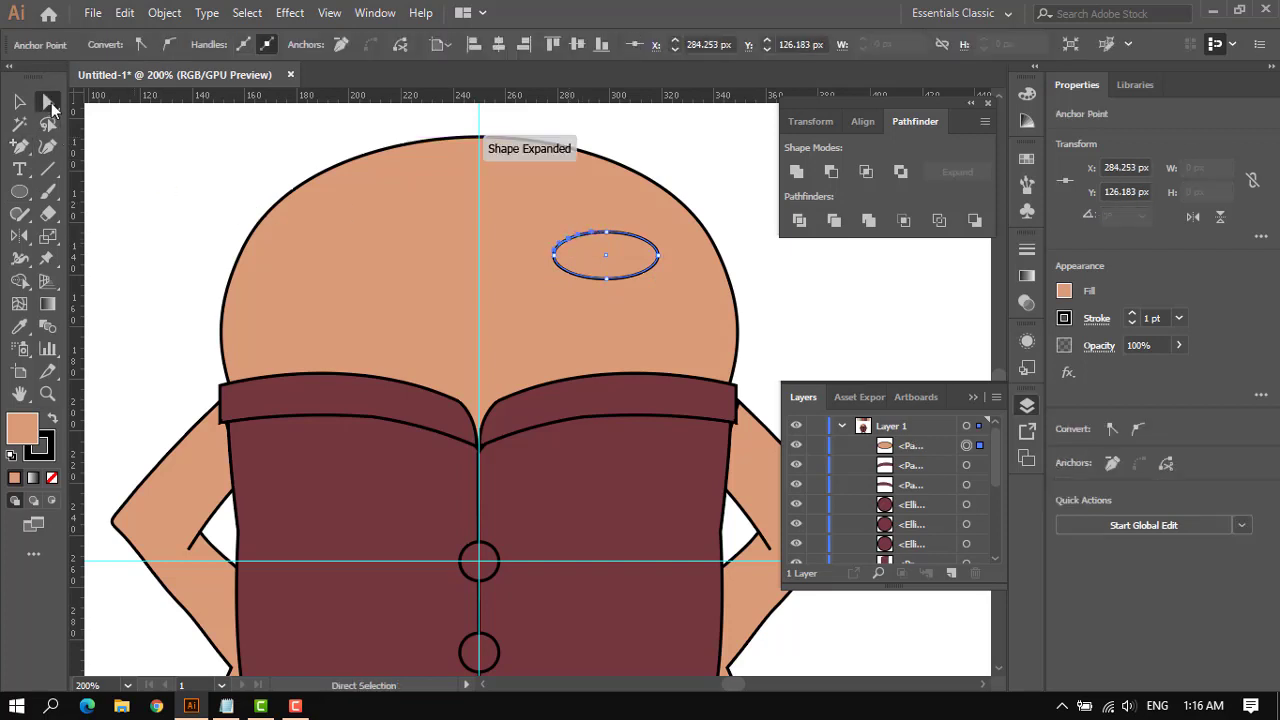
{"action": "left_click_drag", "start_coordinate": [555, 258], "coordinate": [545, 255]}
{"action": "left_click", "coordinate": [186, 180]}
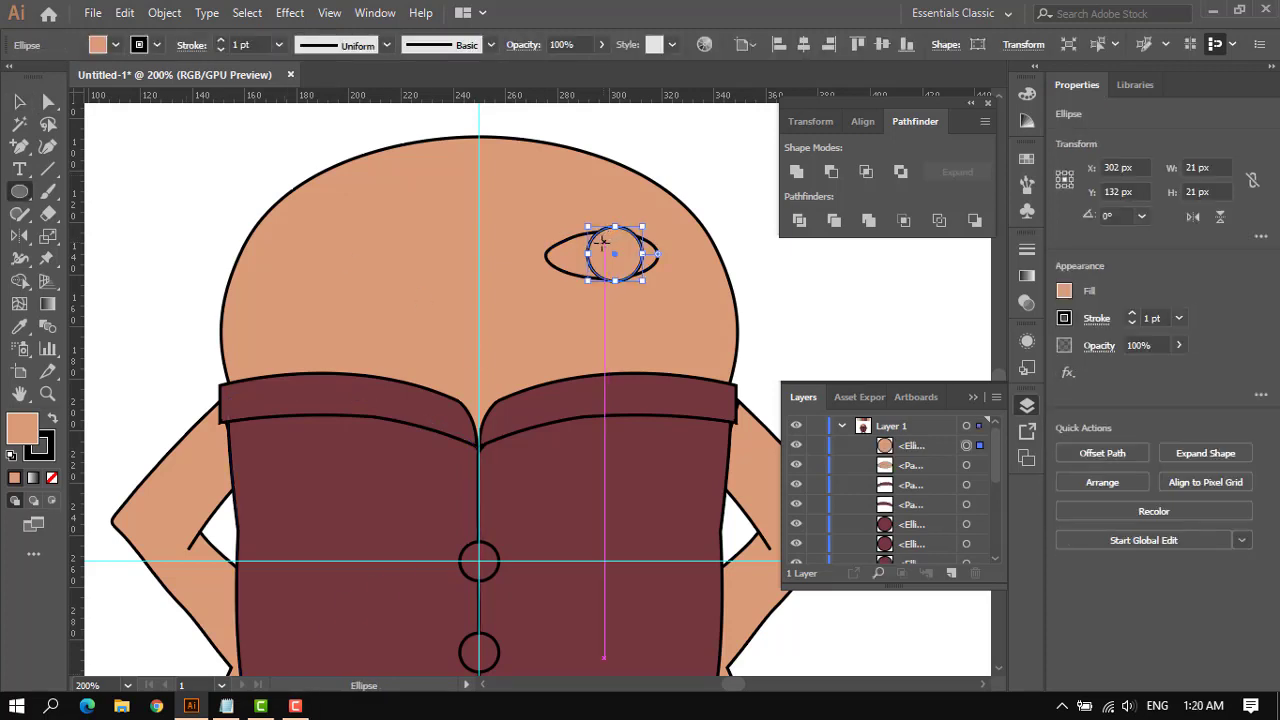
Draw a pupil circle about 10 px wide inside the iris and align the two circles' centres horizontally and vertically.
{"action": "left_click_drag", "start_coordinate": [604, 248], "coordinate": [628, 270]}
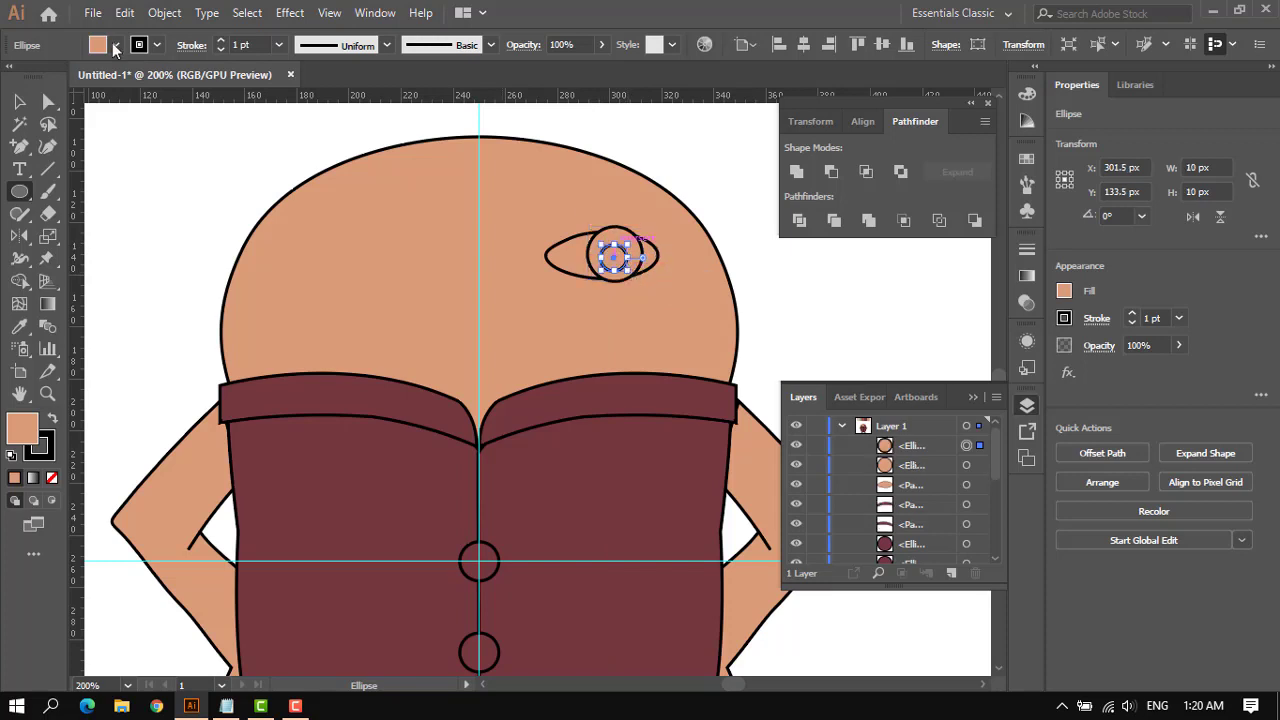
{"action": "left_click", "coordinate": [22, 103]}
{"action": "left_click", "coordinate": [618, 255], "text": "shift"}
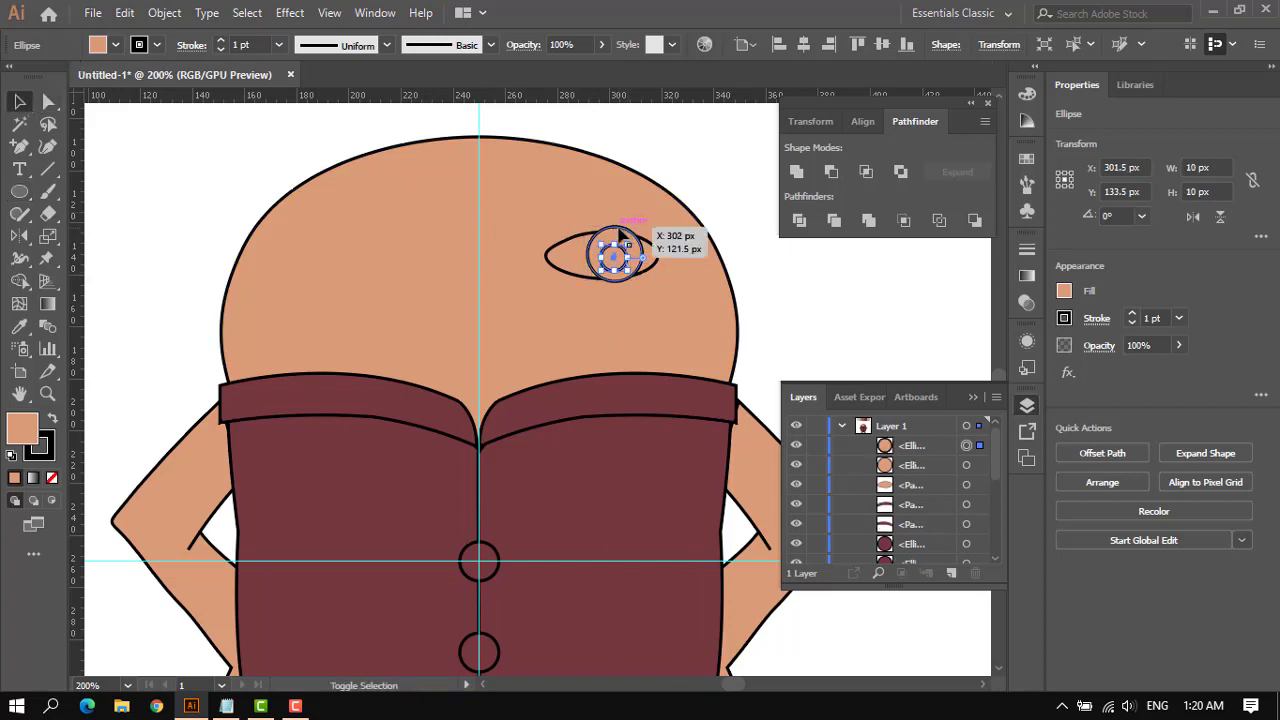
{"action": "left_click_drag", "start_coordinate": [617, 249], "coordinate": [619, 256]}
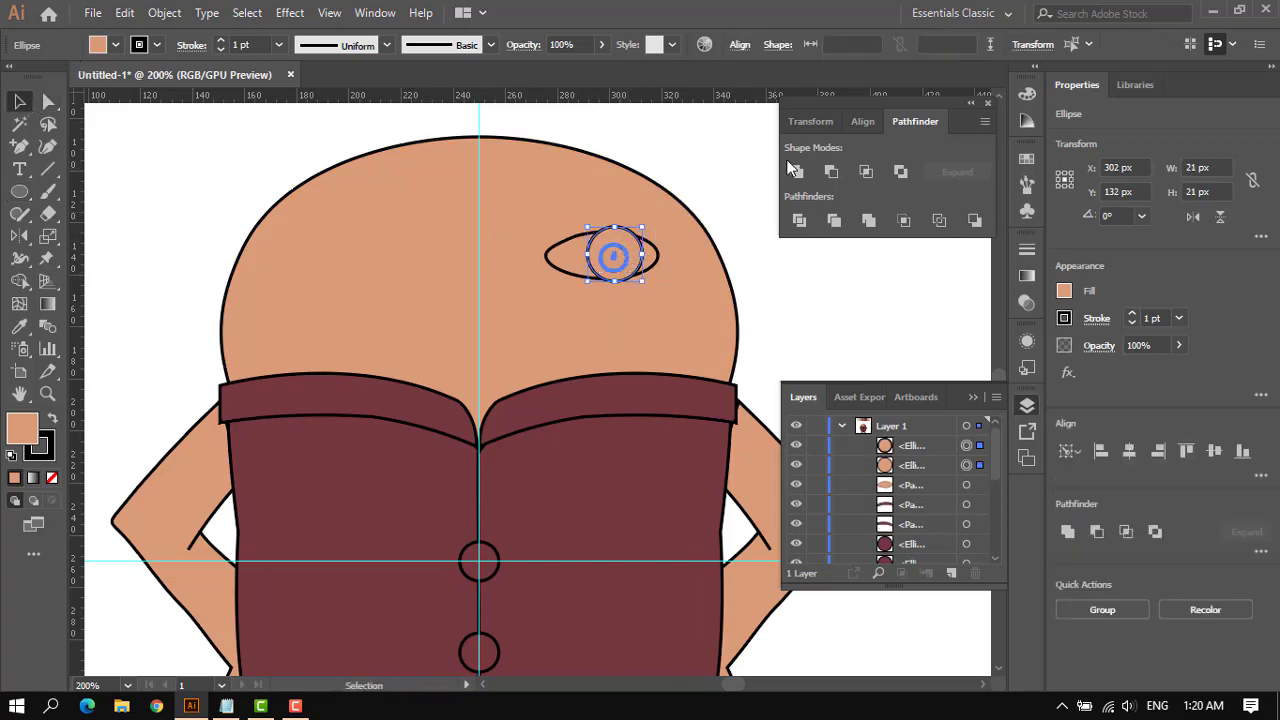
{"action": "left_click", "coordinate": [850, 122]}
{"action": "left_click", "coordinate": [865, 173]}
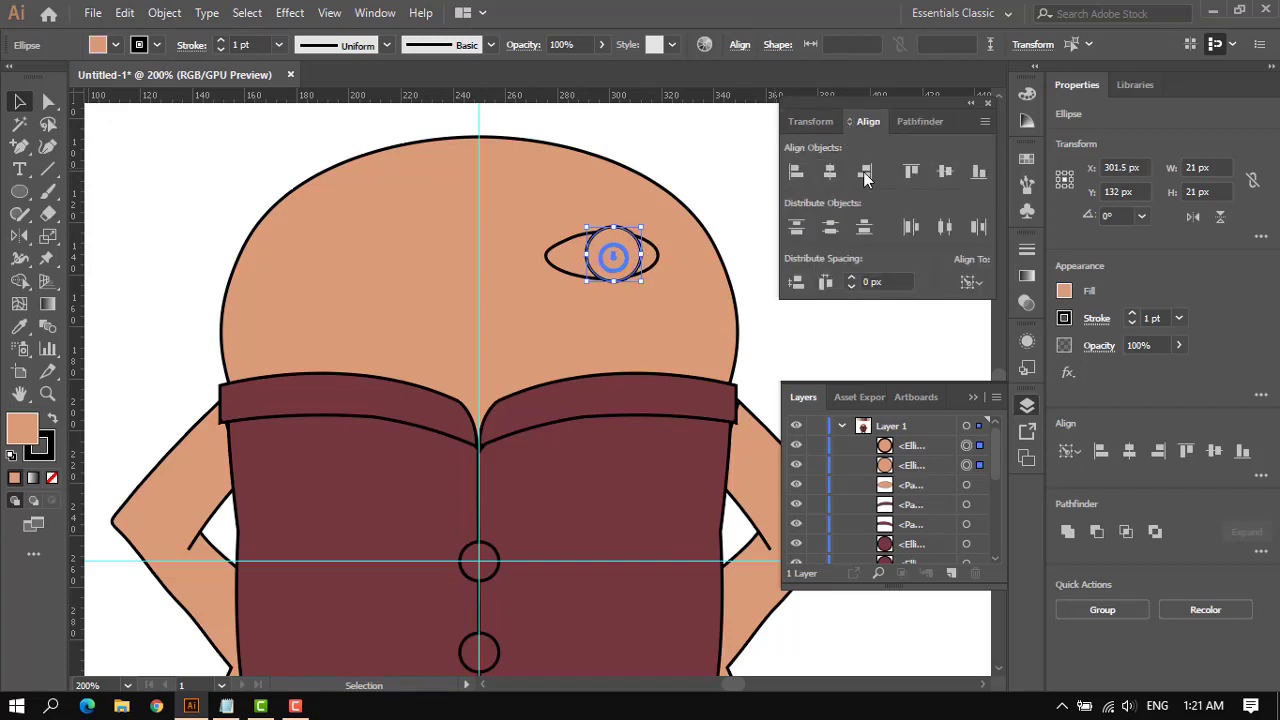
{"action": "left_click", "coordinate": [947, 173]}
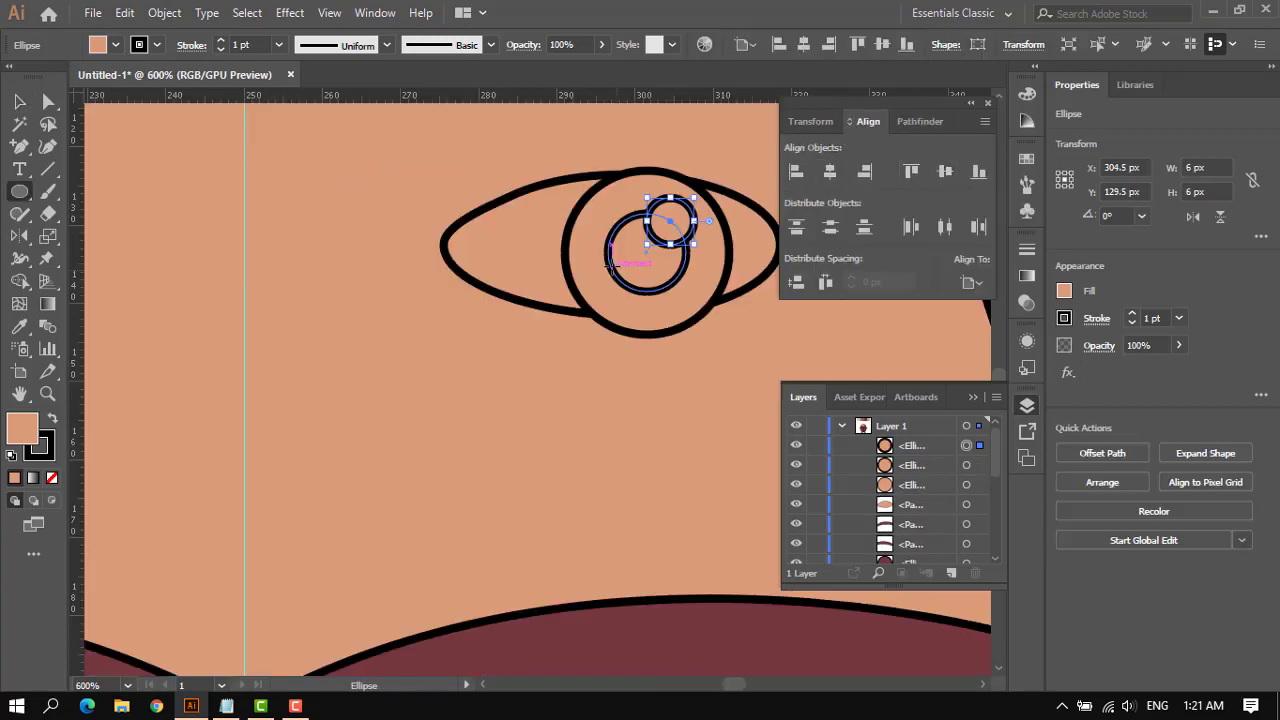
Add a highlight circle about 4 px wide at the pupil's lower left and fill both highlights white (FFFFFF) with no stroke.
{"action": "left_click_drag", "start_coordinate": [612, 274], "coordinate": [636, 299]}
{"action": "key", "text": "v"}
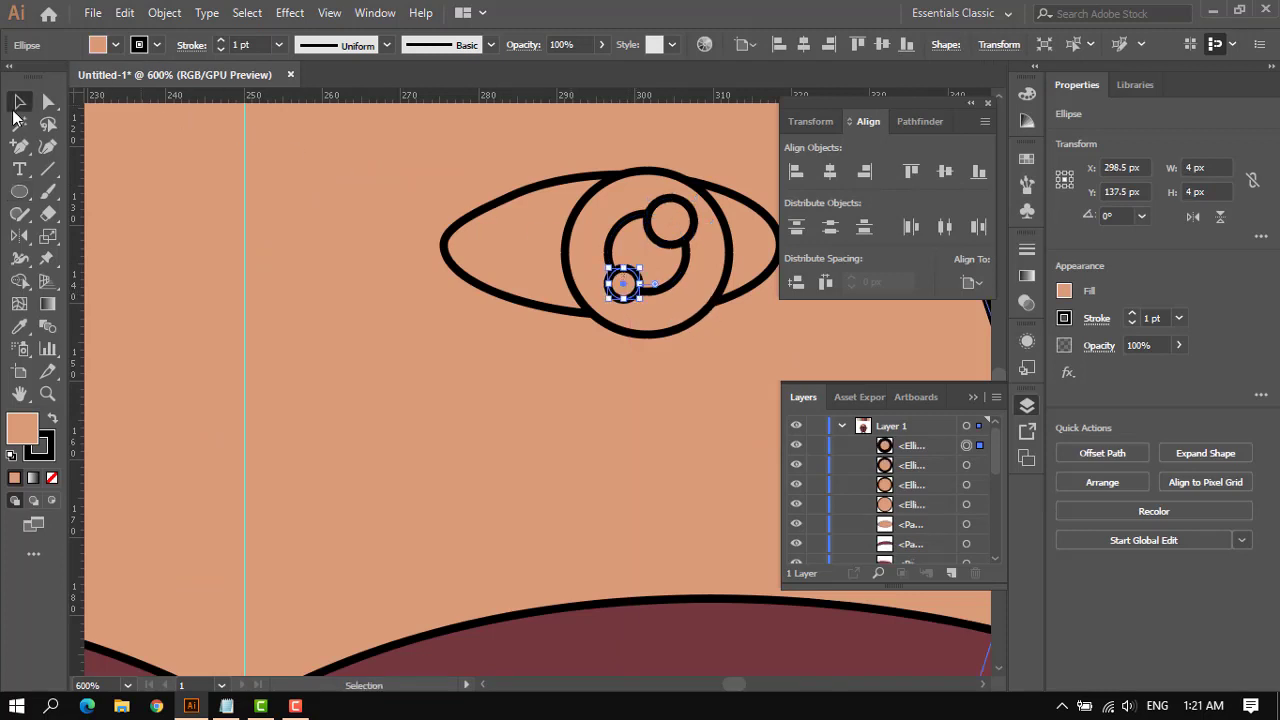
{"action": "left_click", "coordinate": [666, 220], "text": "shift"}
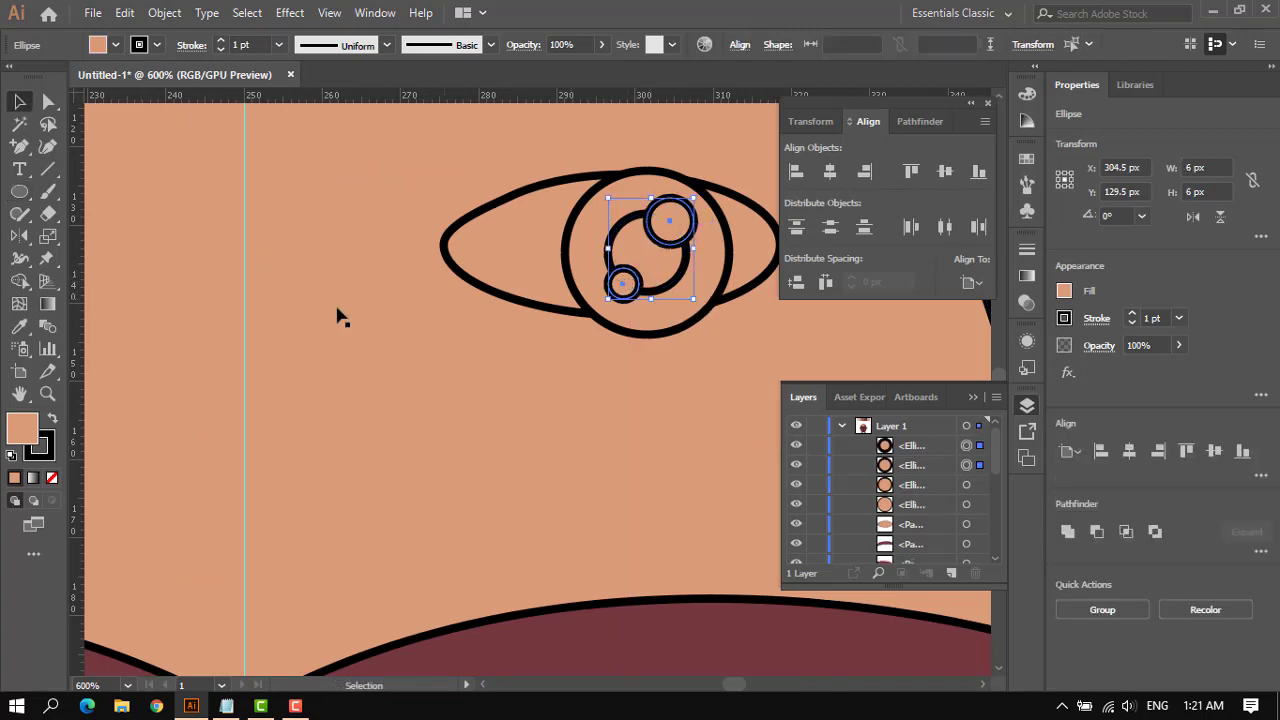
{"action": "double_click", "coordinate": [25, 430]}
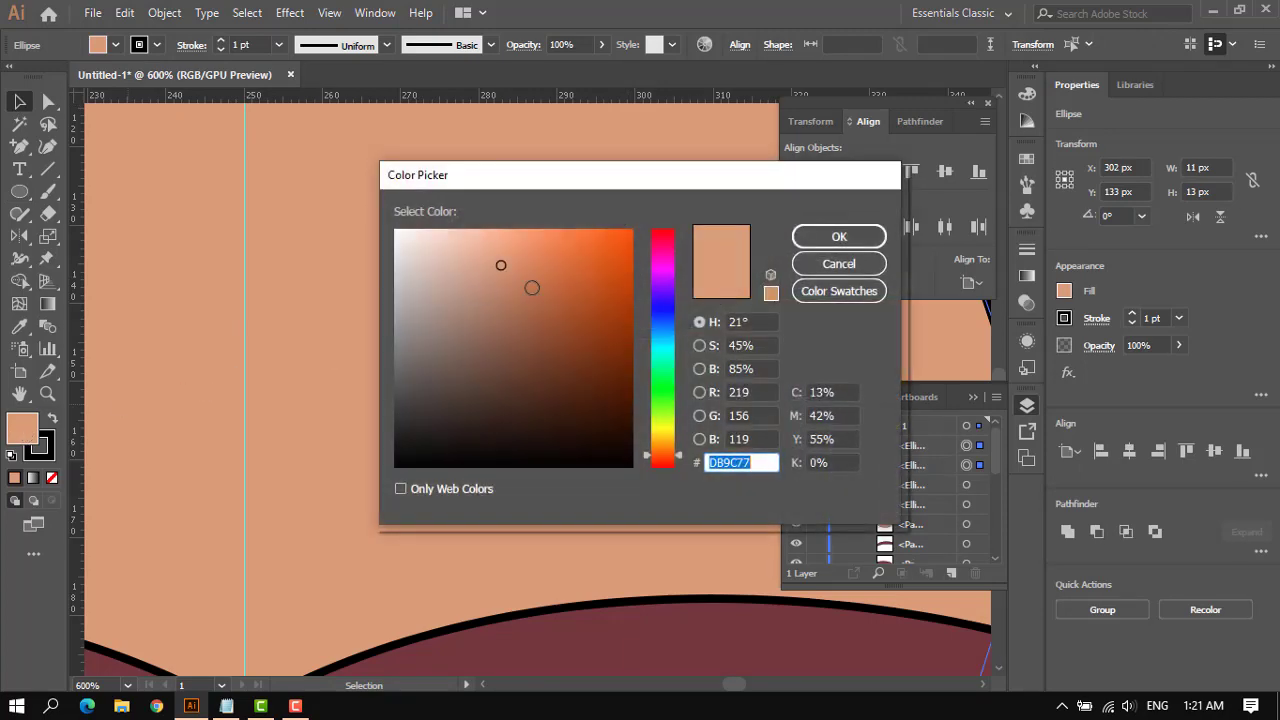
{"action": "left_click_drag", "start_coordinate": [521, 261], "coordinate": [390, 220]}
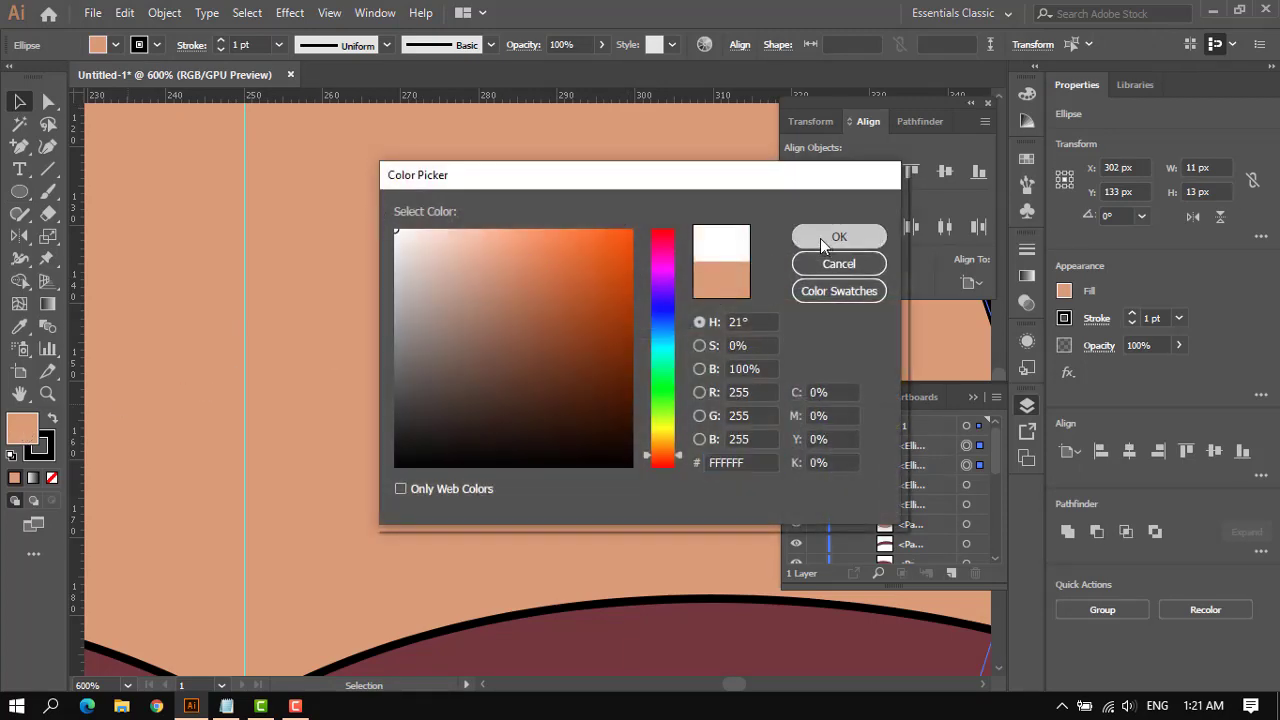
{"action": "left_click", "coordinate": [836, 238]}
{"action": "left_click", "coordinate": [45, 458]}
{"action": "left_click", "coordinate": [52, 478]}
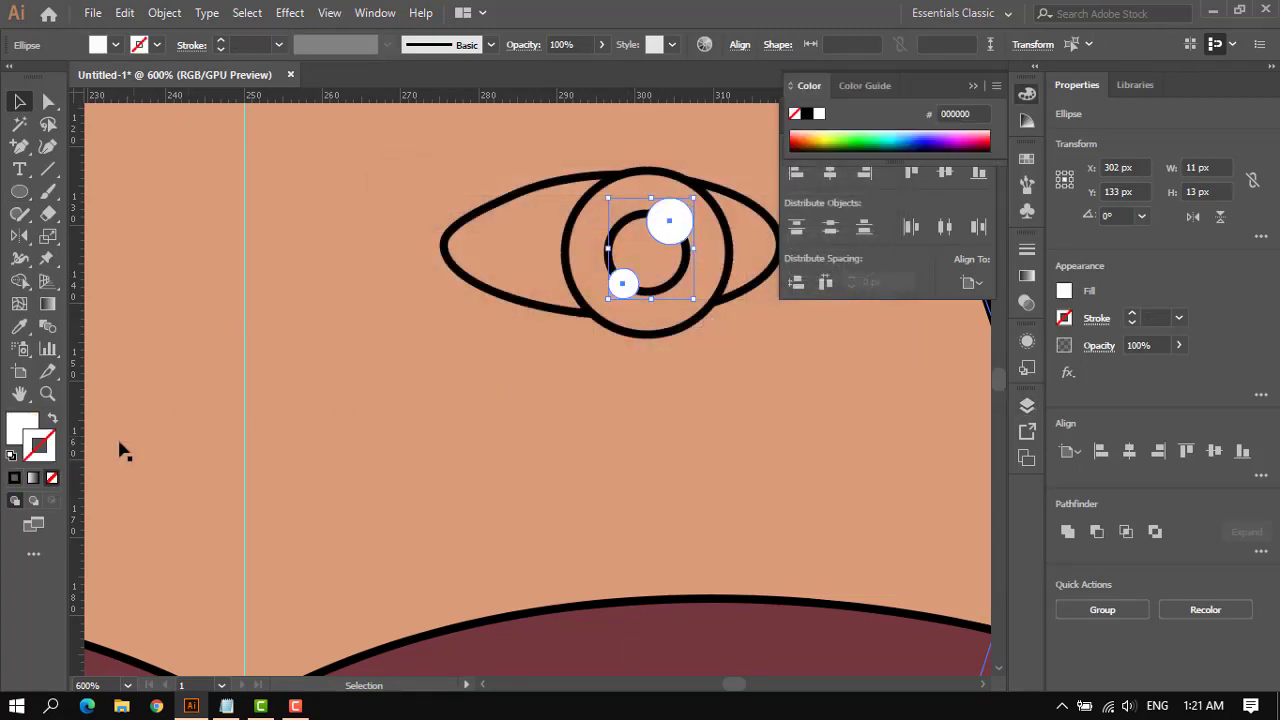
Fill the pupil black and the iris dark green (2C7505), both with no stroke.
{"action": "left_click", "coordinate": [677, 287]}
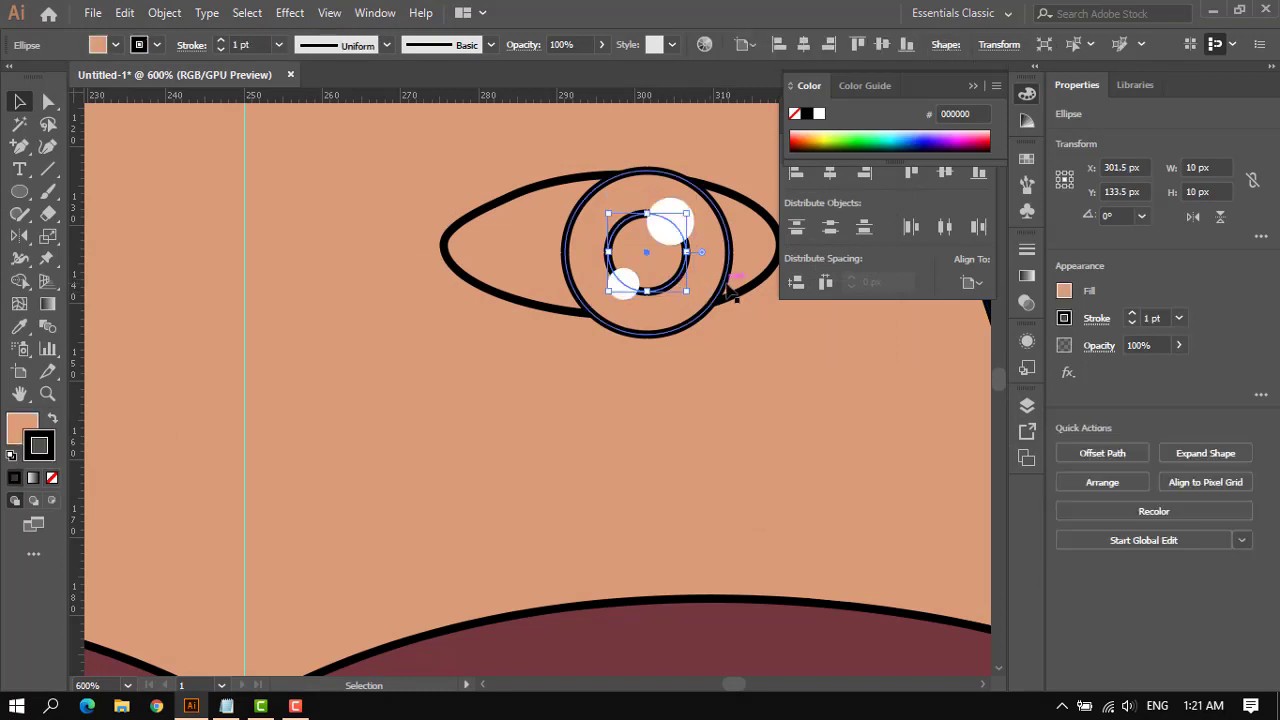
{"action": "left_click", "coordinate": [52, 420]}
{"action": "left_click", "coordinate": [52, 479]}
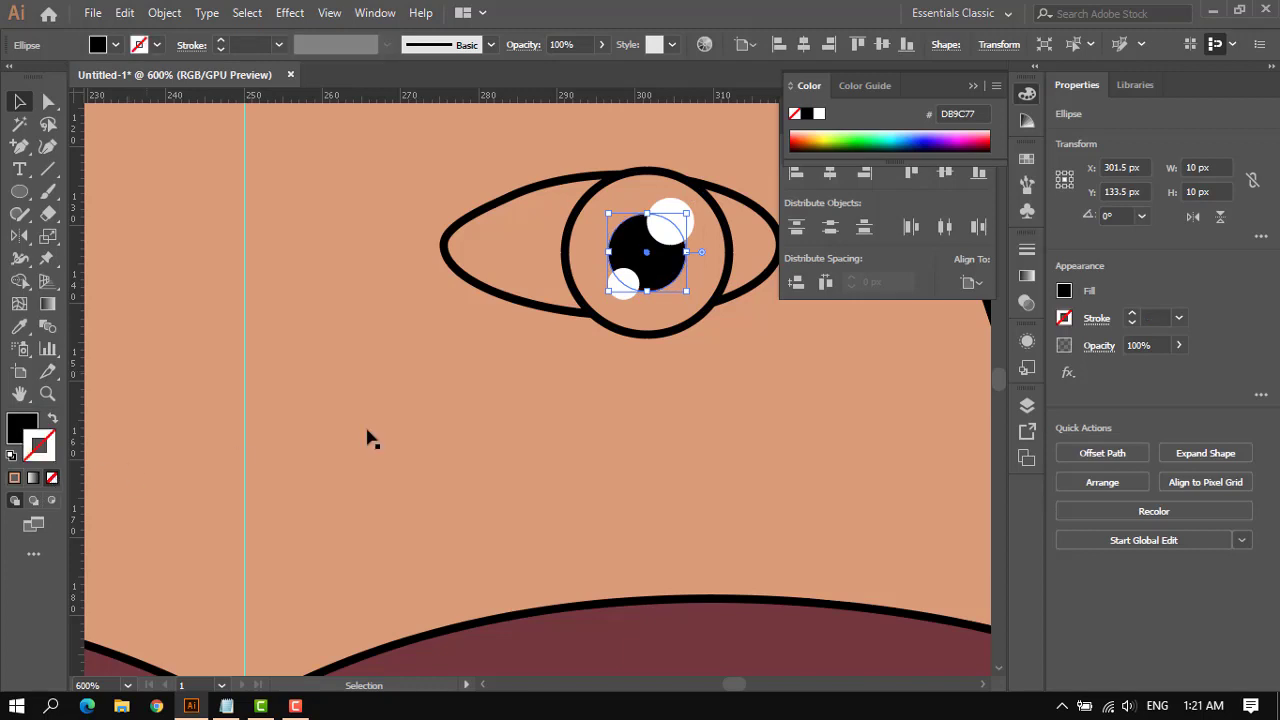
{"action": "left_click", "coordinate": [661, 316]}
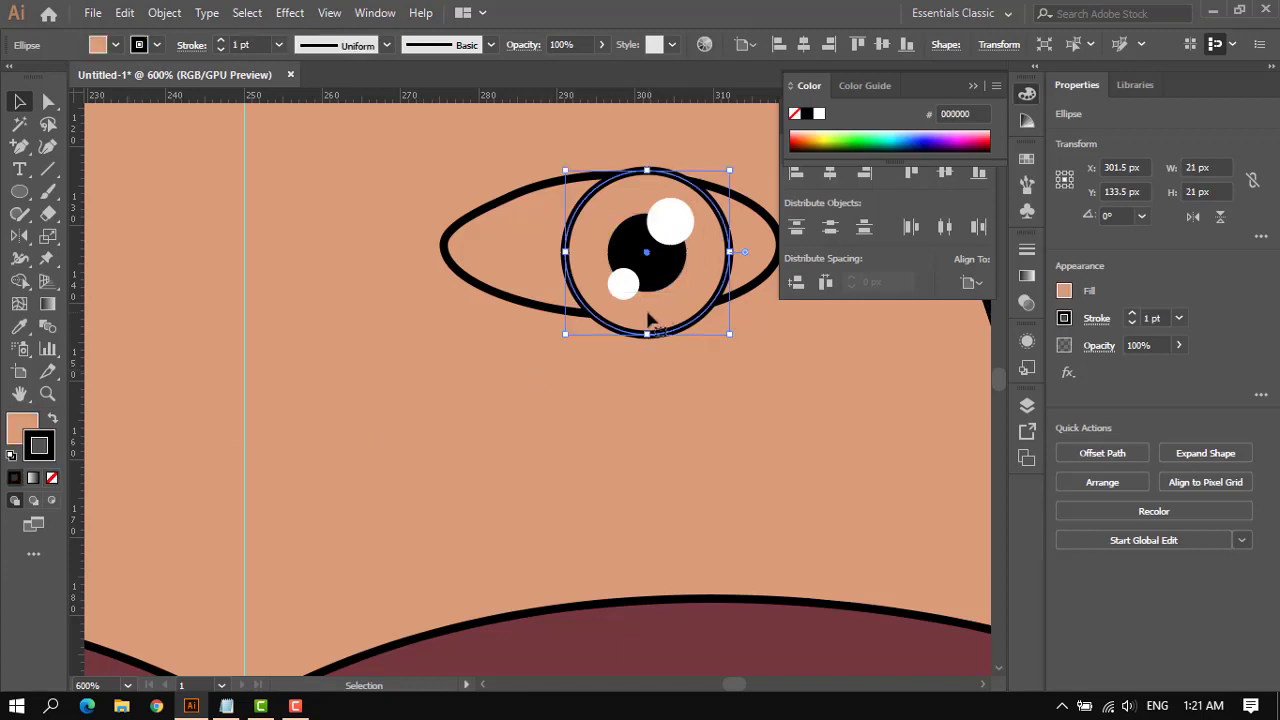
{"action": "scroll", "coordinate": [603, 310], "scroll_direction": "down", "scroll_amount": 4}
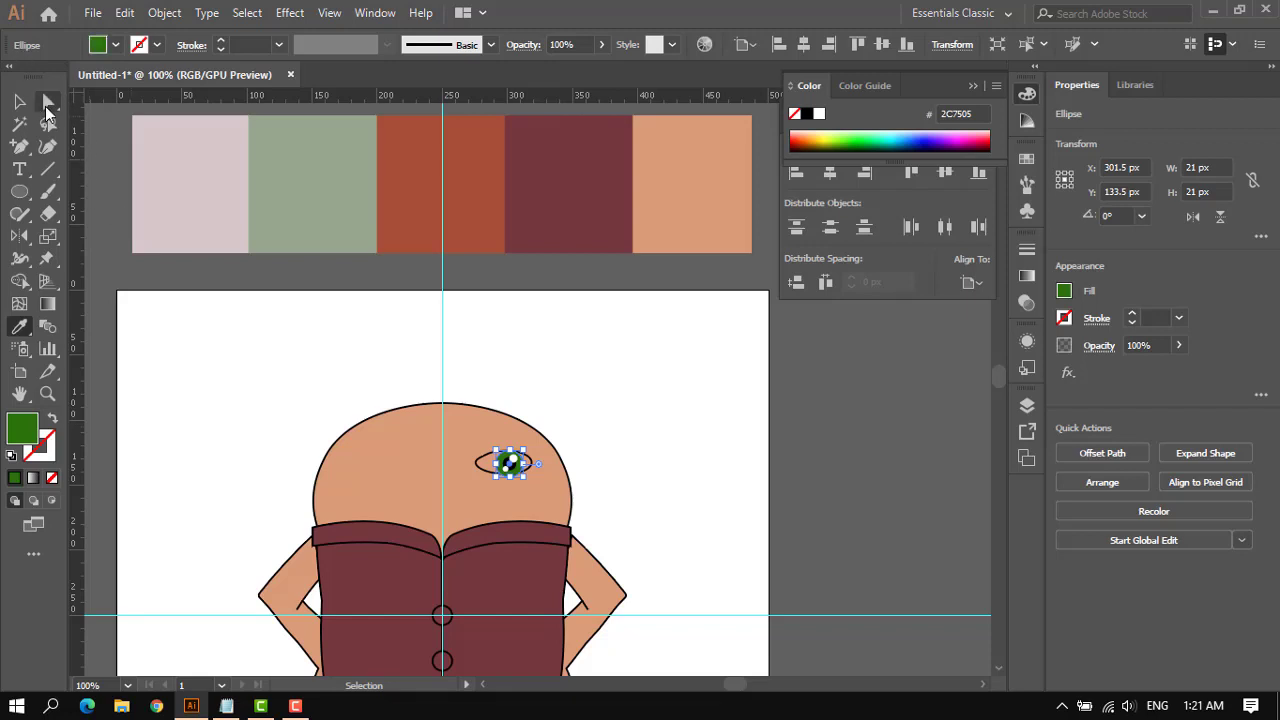
Duplicate the eye outline in place, in front of the original.
{"action": "left_click", "coordinate": [16, 102]}
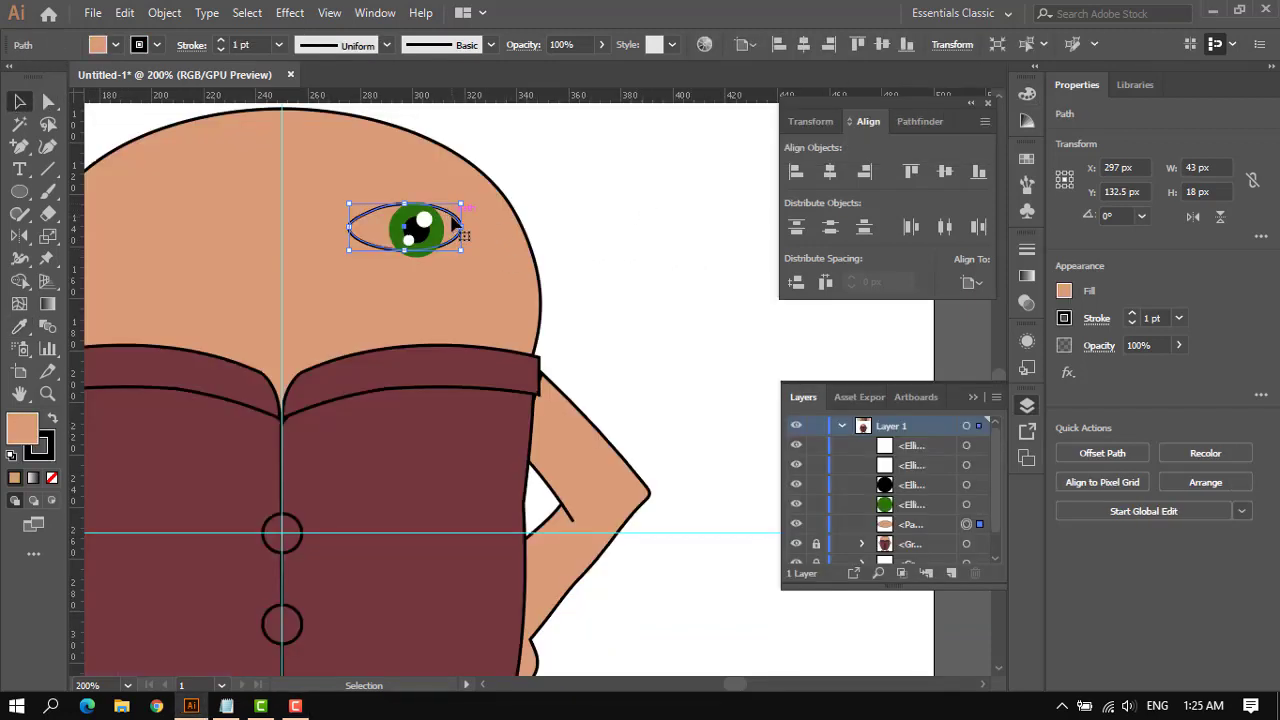
{"action": "key", "text": "ctrl+c"}
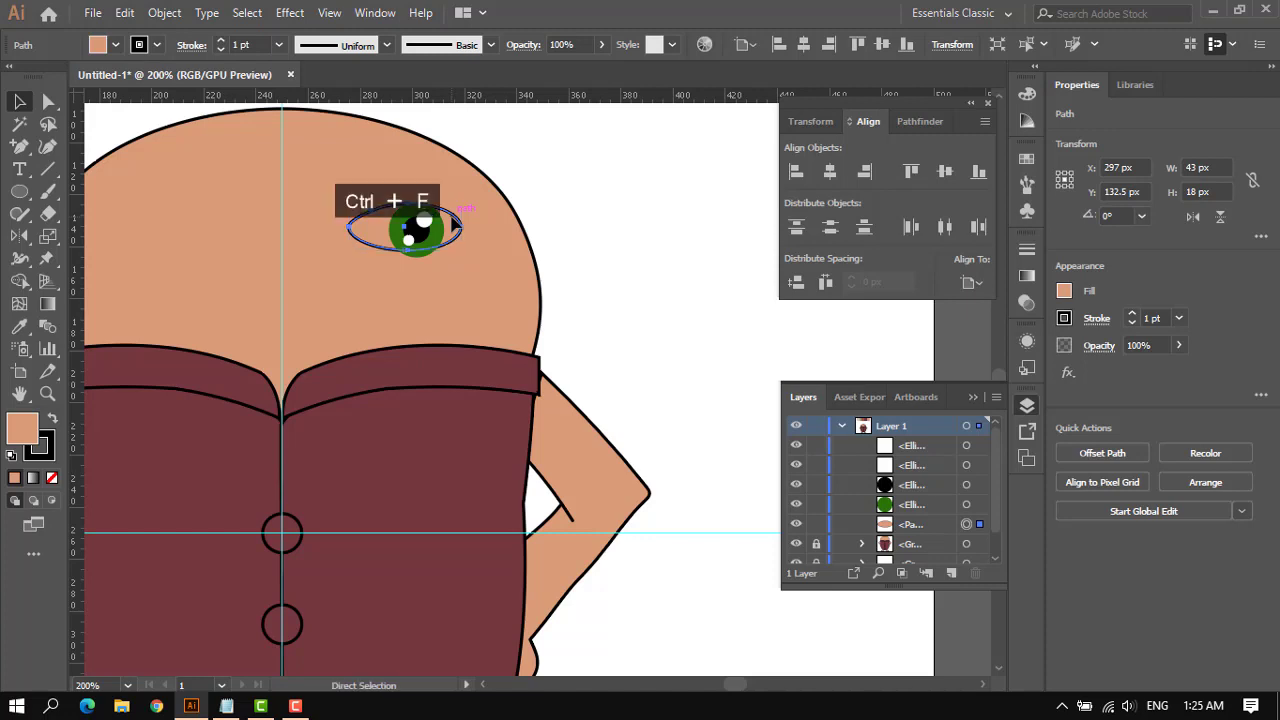
{"action": "left_click", "coordinate": [586, 151]}
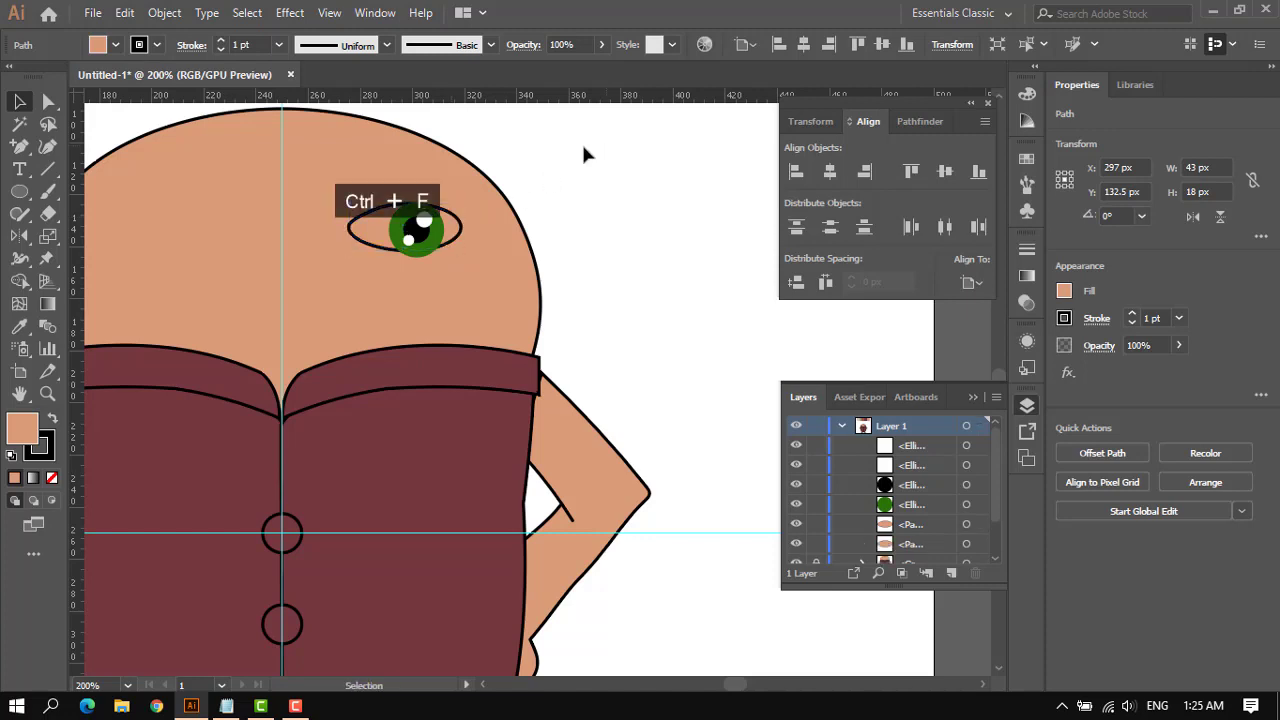
Trim away the parts of the green iris outside the eye outline, below and above it, with the Shape Builder.
{"action": "left_click", "coordinate": [457, 222]}
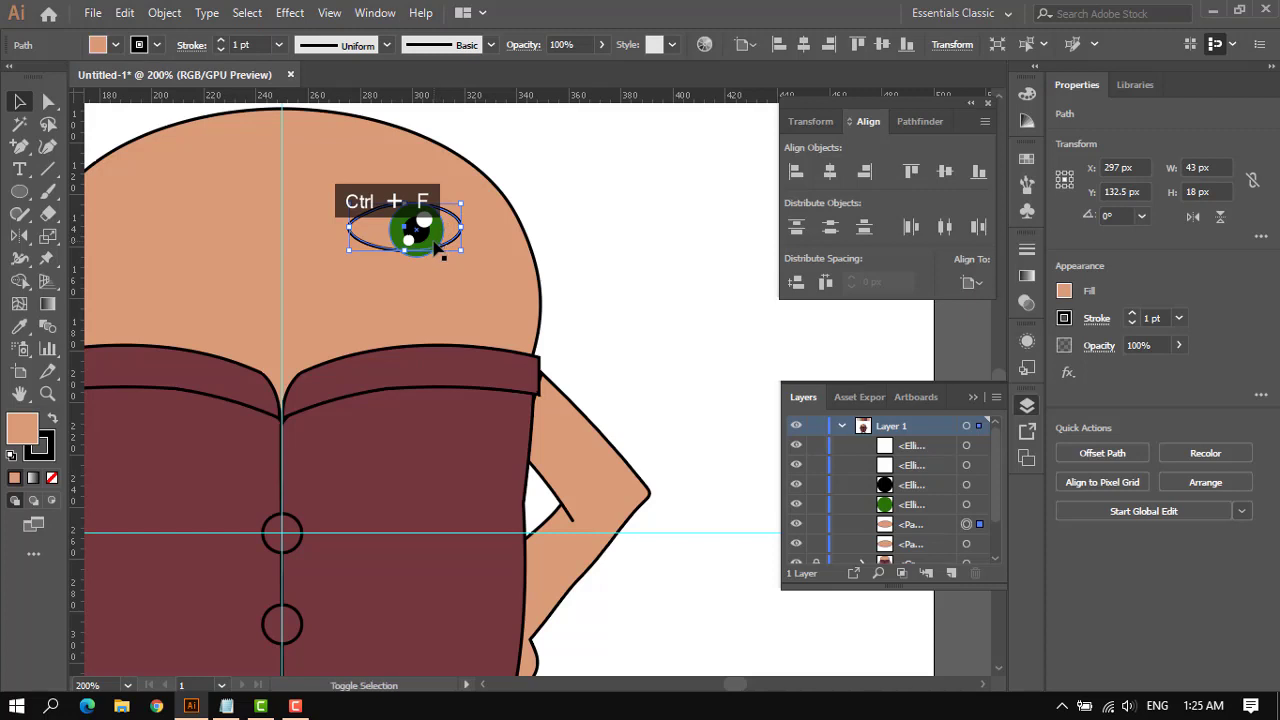
{"action": "left_click", "coordinate": [436, 241], "text": "shift"}
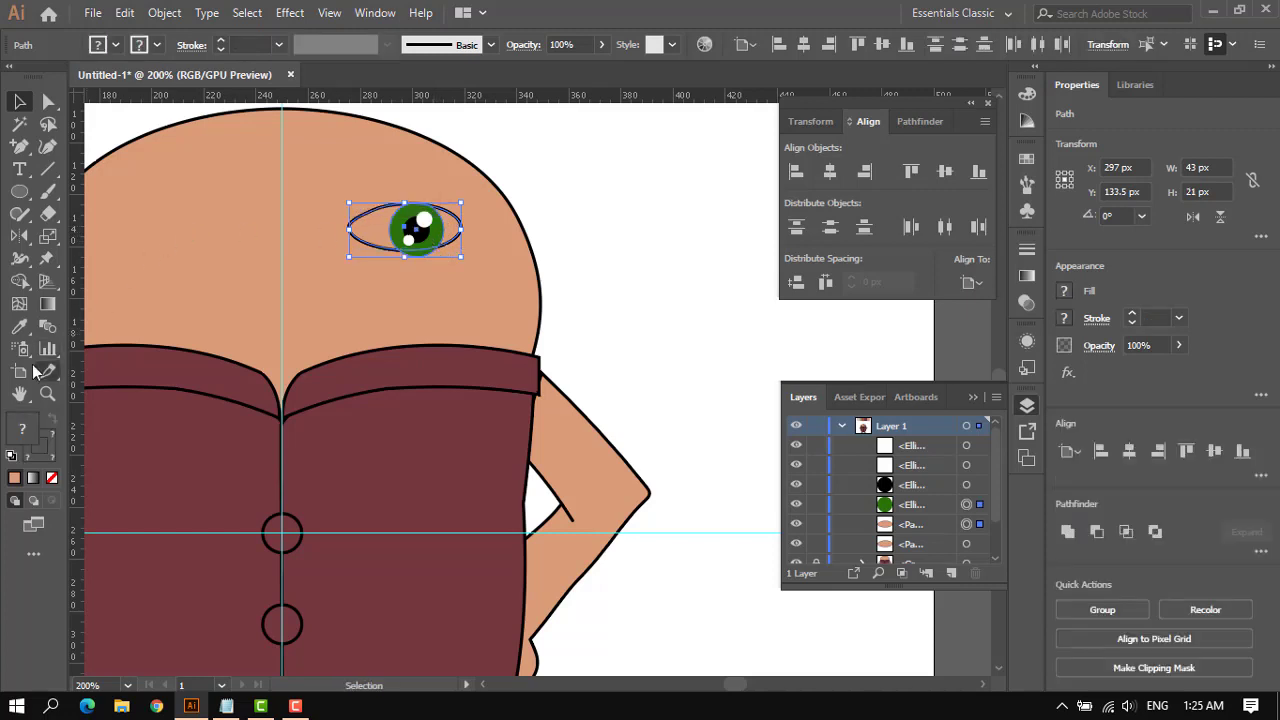
{"action": "left_click", "coordinate": [20, 282]}
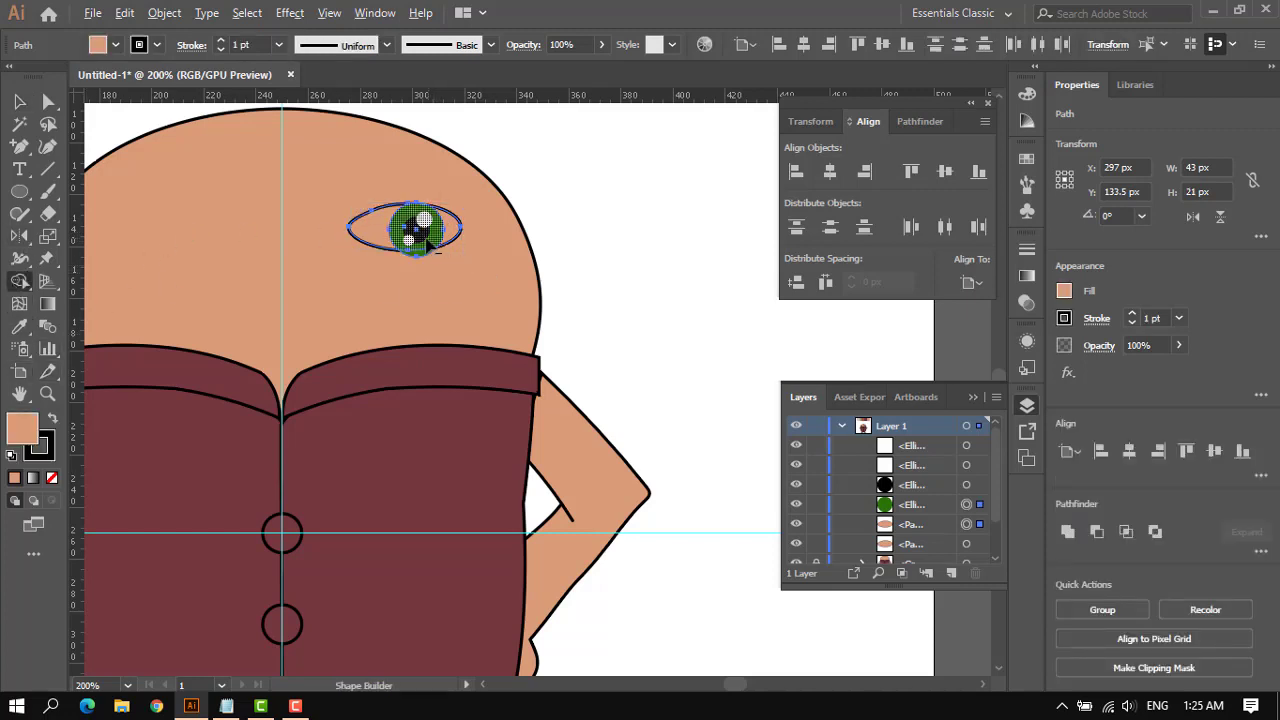
{"action": "scroll", "coordinate": [428, 243], "scroll_direction": "up", "scroll_amount": 4}
{"action": "left_click", "coordinate": [397, 305], "text": "alt"}
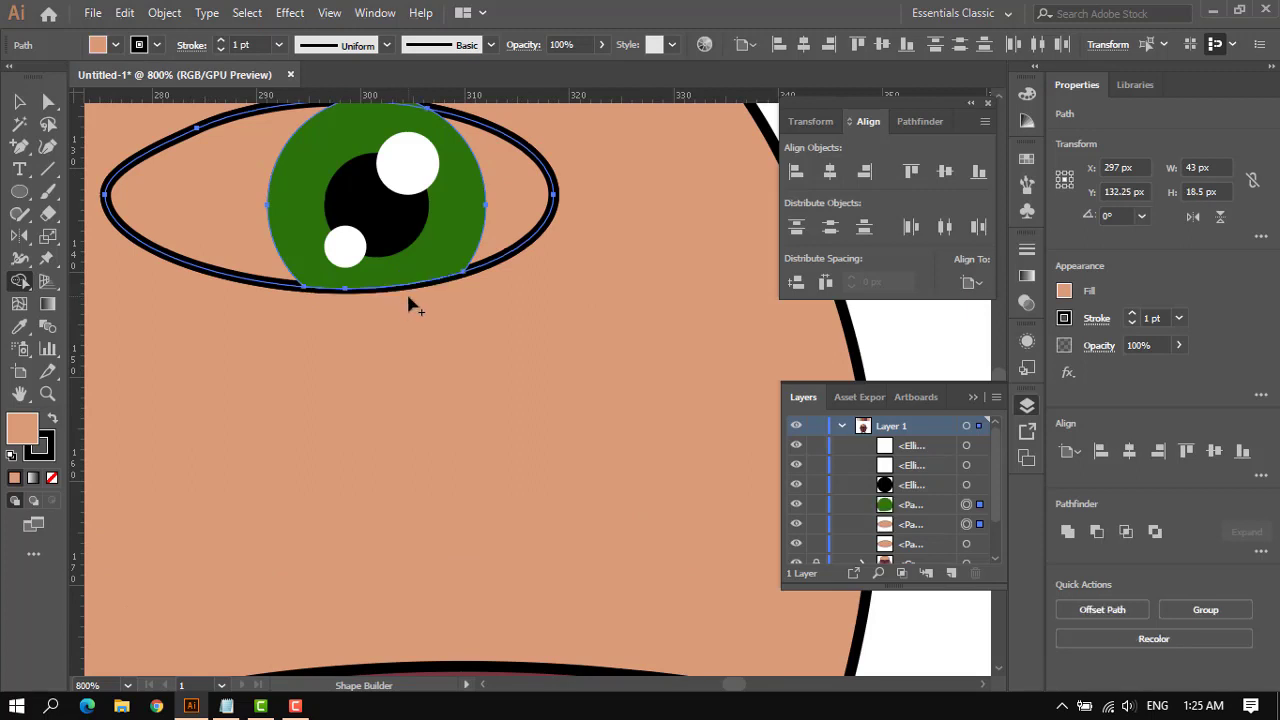
{"action": "scroll", "coordinate": [406, 291], "scroll_direction": "up", "scroll_amount": 3}
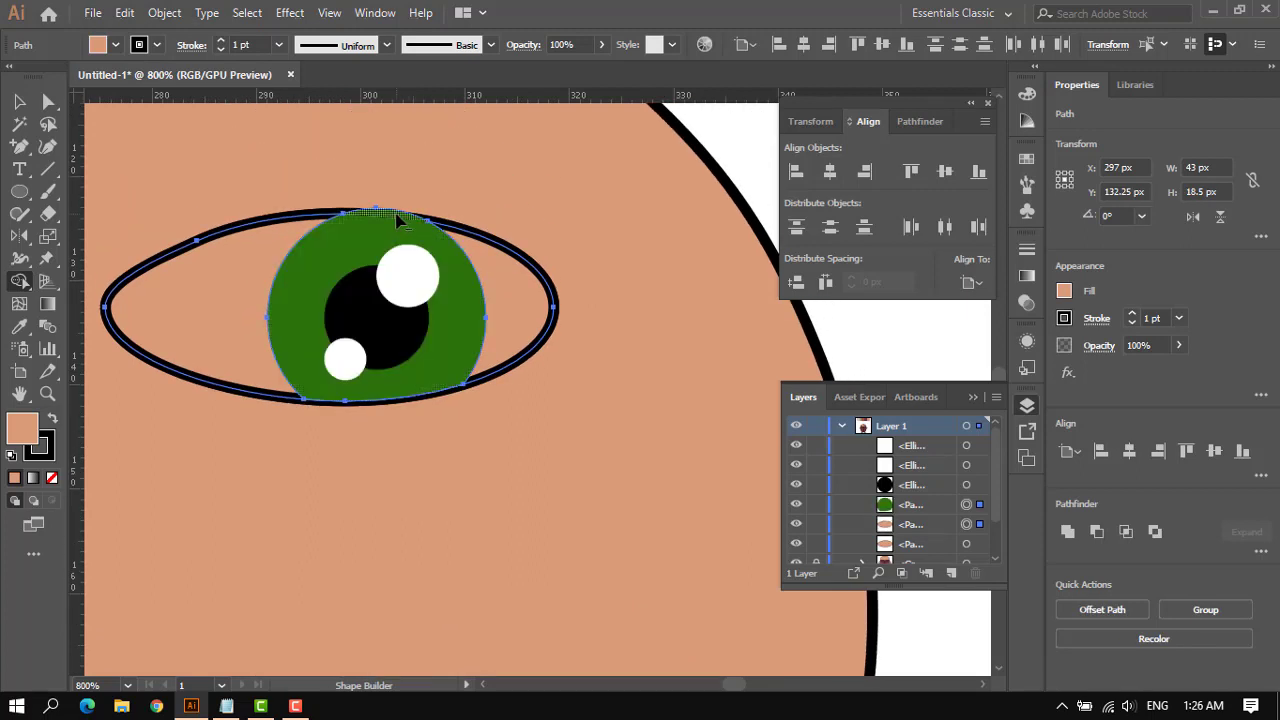
{"action": "left_click", "coordinate": [396, 214], "text": "alt"}
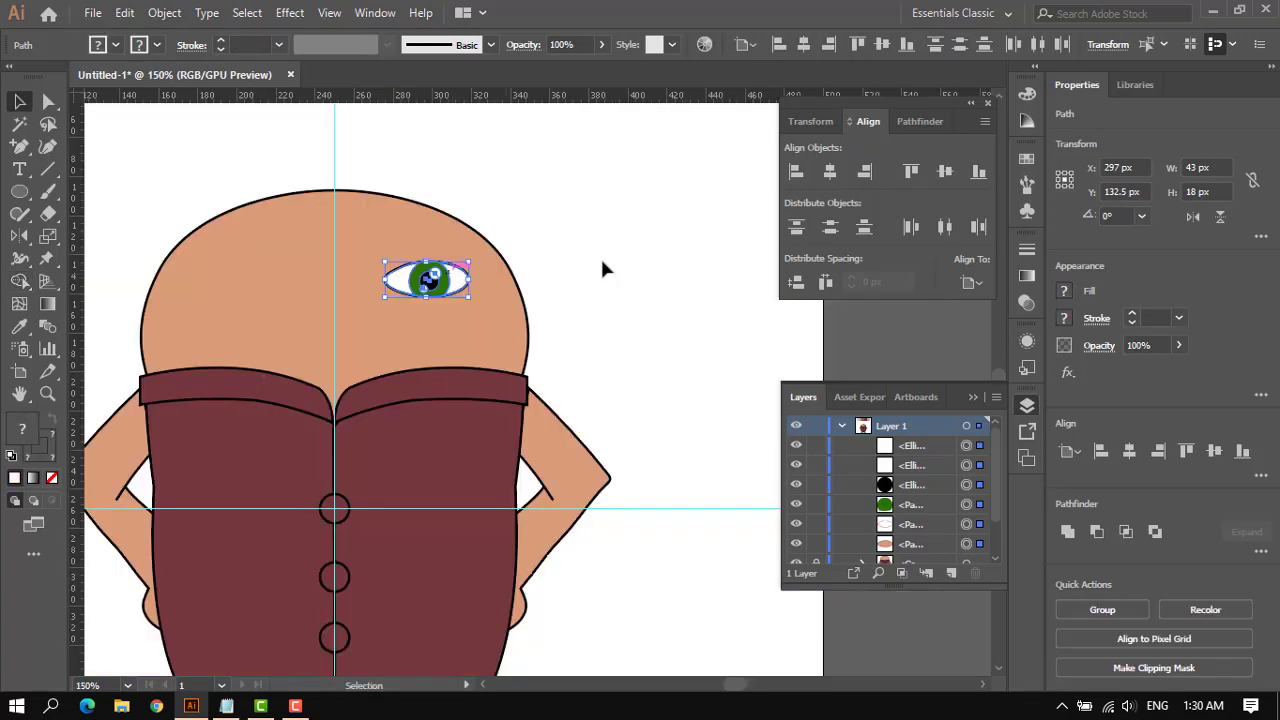
Draw a straight eyebrow line about 52 px long above the eye with the Pen tool, rising toward the outer side.
{"action": "left_click", "coordinate": [601, 262]}
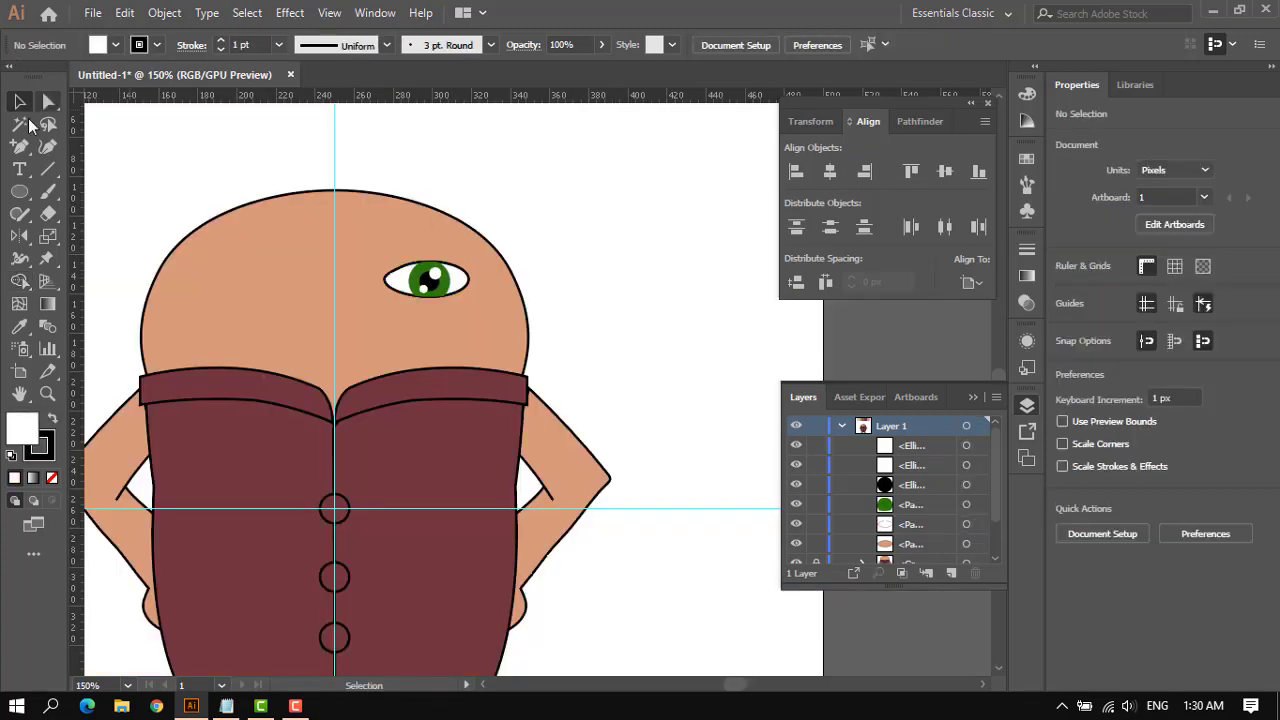
{"action": "left_click", "coordinate": [19, 146]}
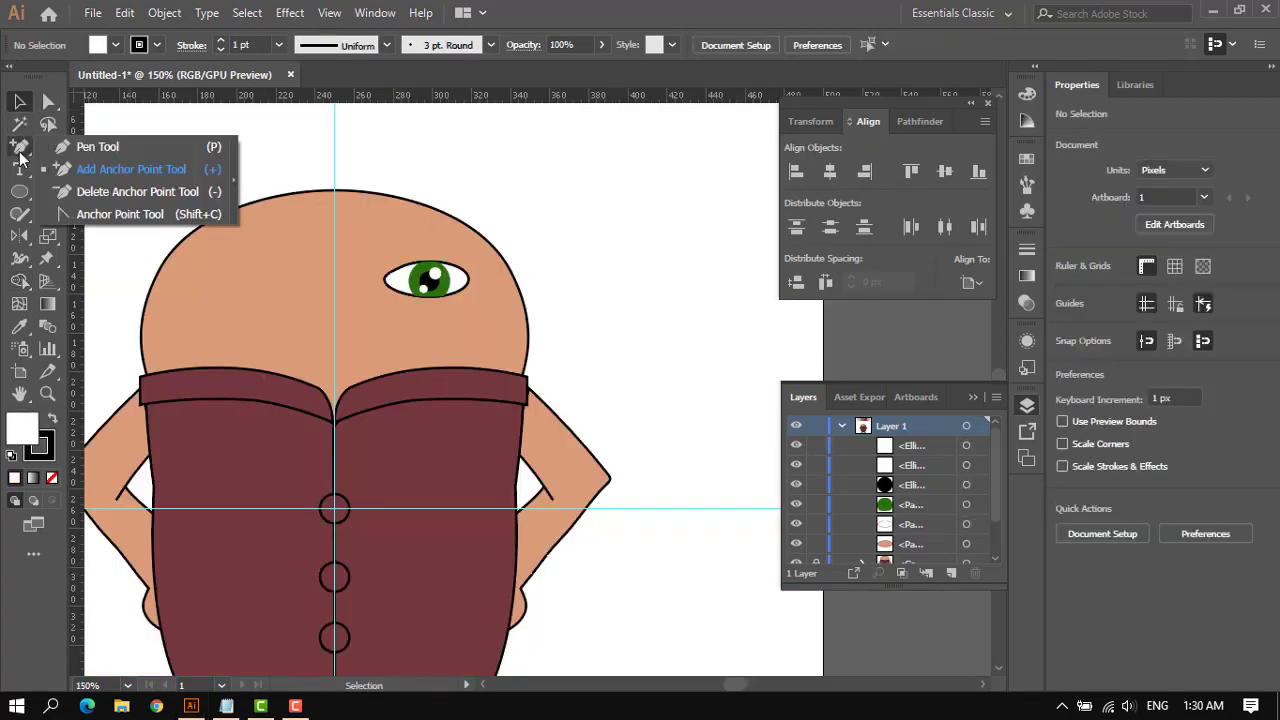
{"action": "left_click", "coordinate": [366, 261]}
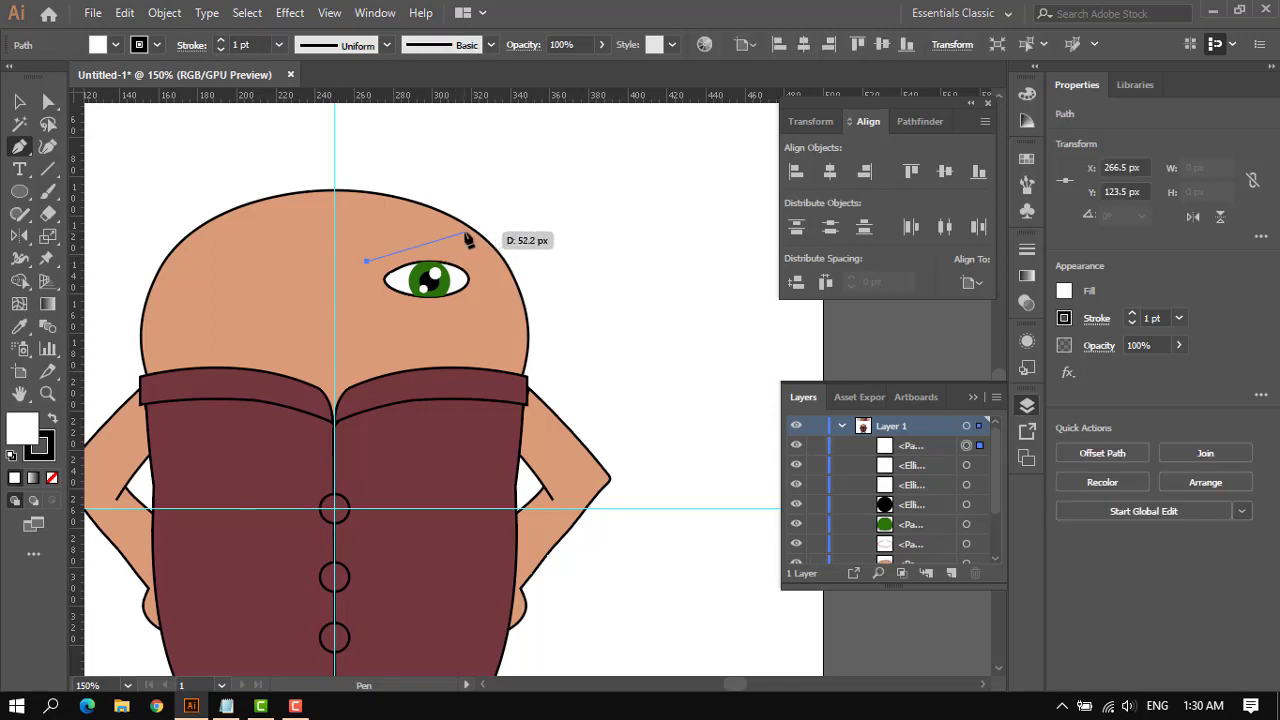
{"action": "left_click", "coordinate": [464, 233]}
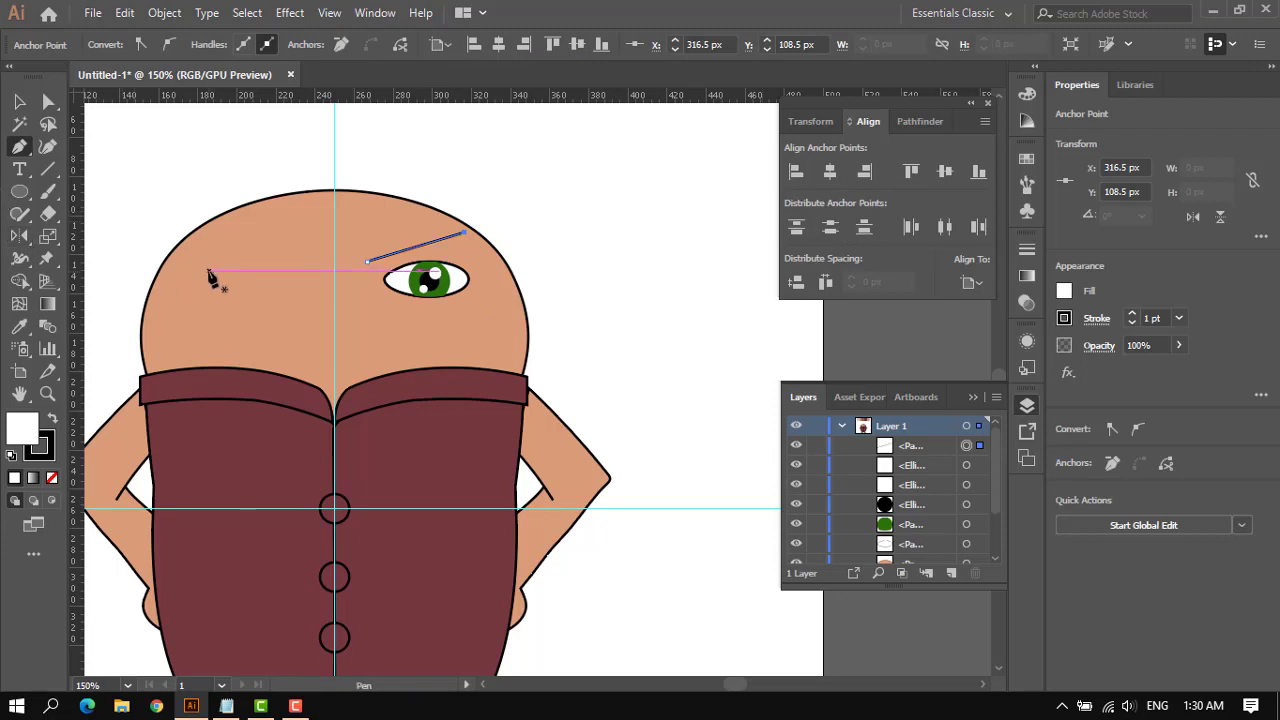
Shape the eyebrow's stroke with the Width tool, thick at the outer end and tapering to a point at the inner end.
{"action": "scroll", "coordinate": [476, 245], "scroll_direction": "up", "scroll_amount": 2}
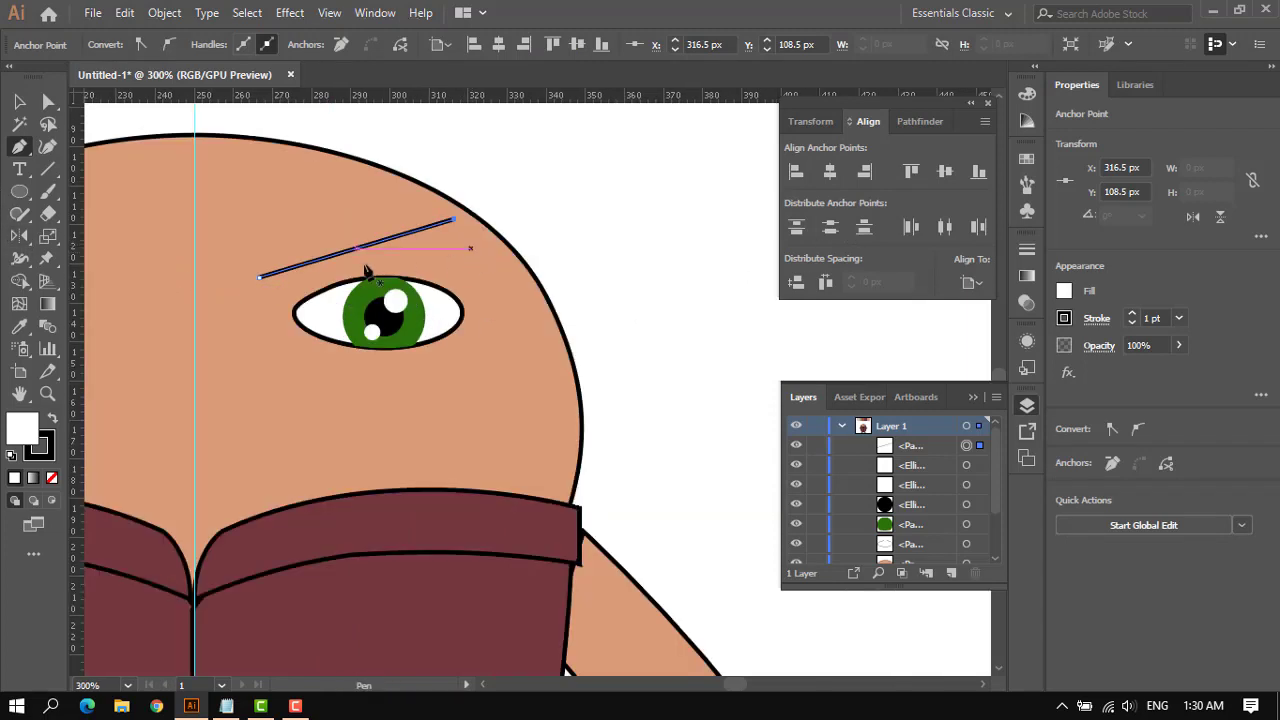
{"action": "left_click", "coordinate": [22, 260]}
{"action": "left_click_drag", "start_coordinate": [260, 289], "coordinate": [193, 179]}
{"action": "mouse_move", "coordinate": [454, 219]}
{"action": "left_mouse_down"}
{"action": "mouse_move", "coordinate": [461, 236]}
{"action": "mouse_move", "coordinate": [457, 225]}
{"action": "left_mouse_up"}
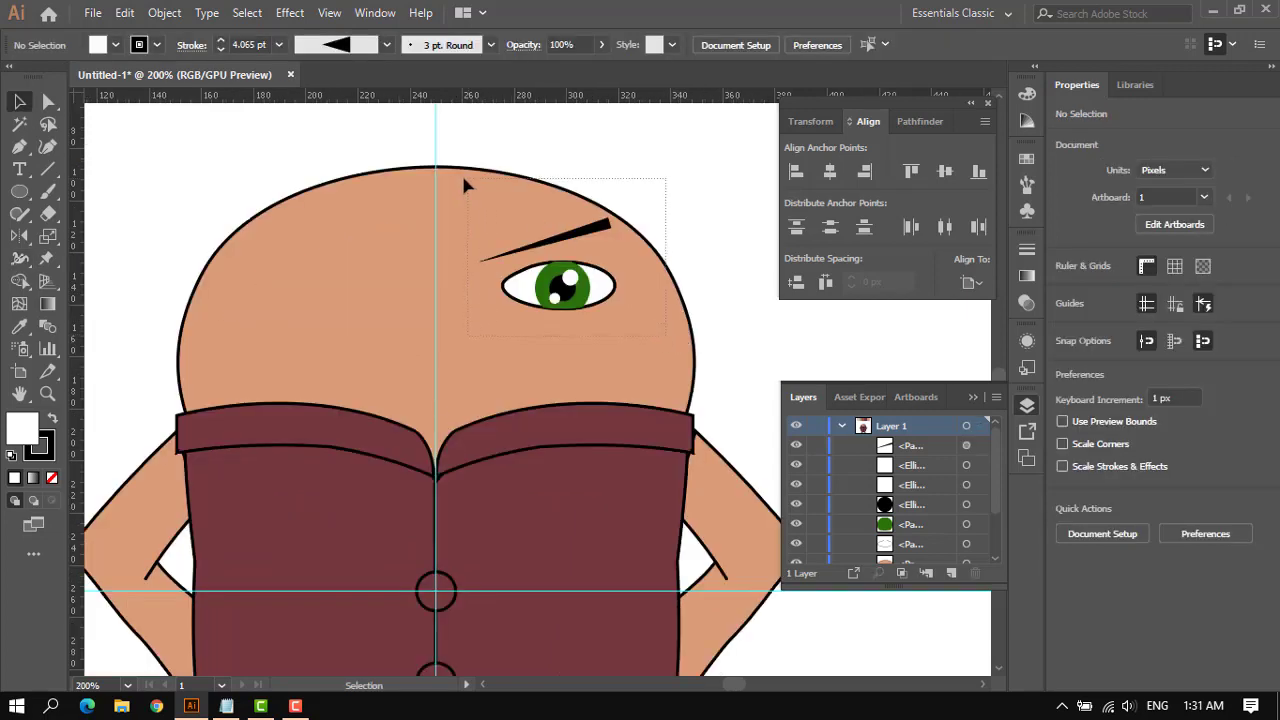
Group the eye with its eyebrow and reflect a copy of the group across the vertical centre guide.
{"action": "left_click_drag", "start_coordinate": [463, 179], "coordinate": [462, 178]}
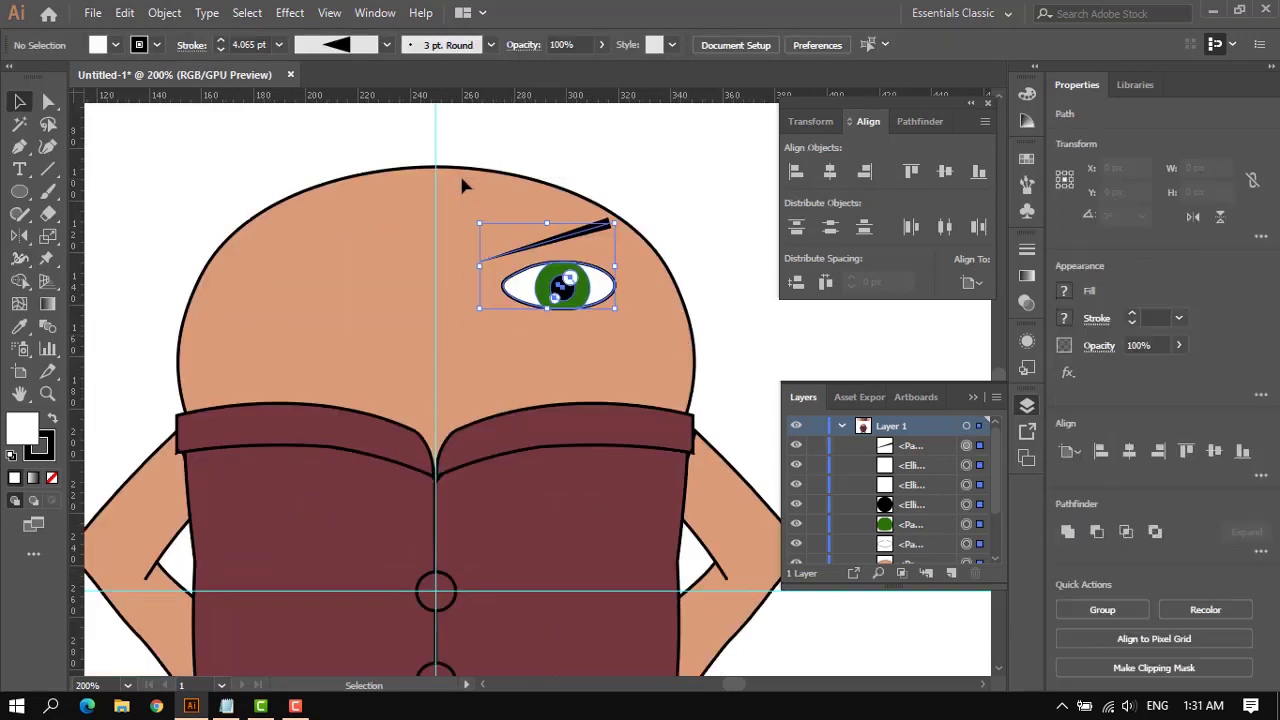
{"action": "key", "text": "ctrl+g"}
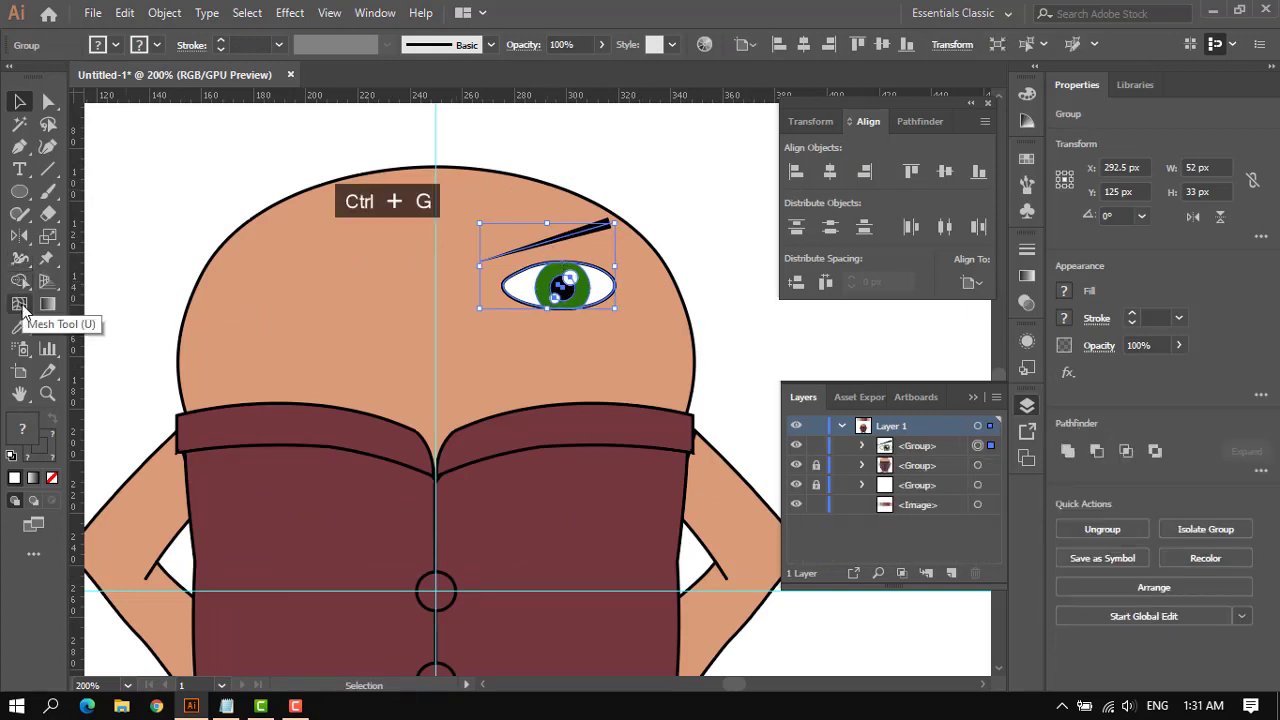
{"action": "left_click", "coordinate": [19, 237]}
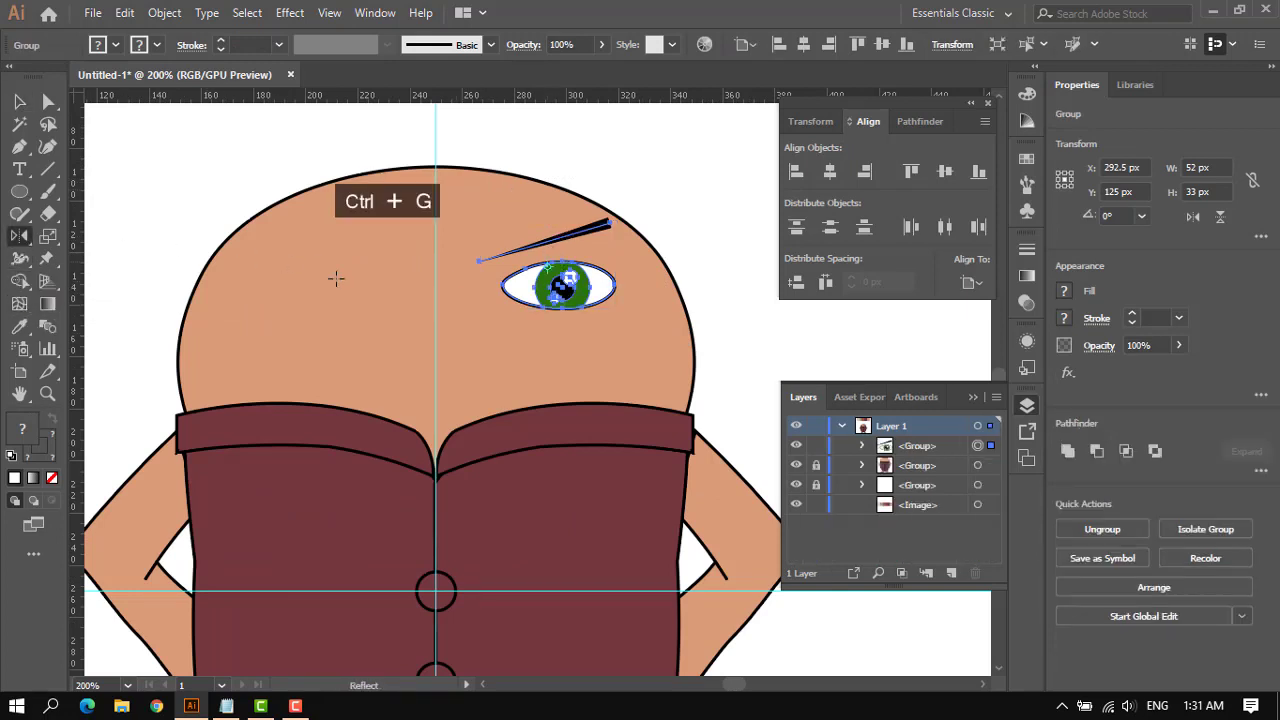
{"action": "left_click", "coordinate": [436, 325], "text": "alt"}
{"action": "key", "text": "Escape"}
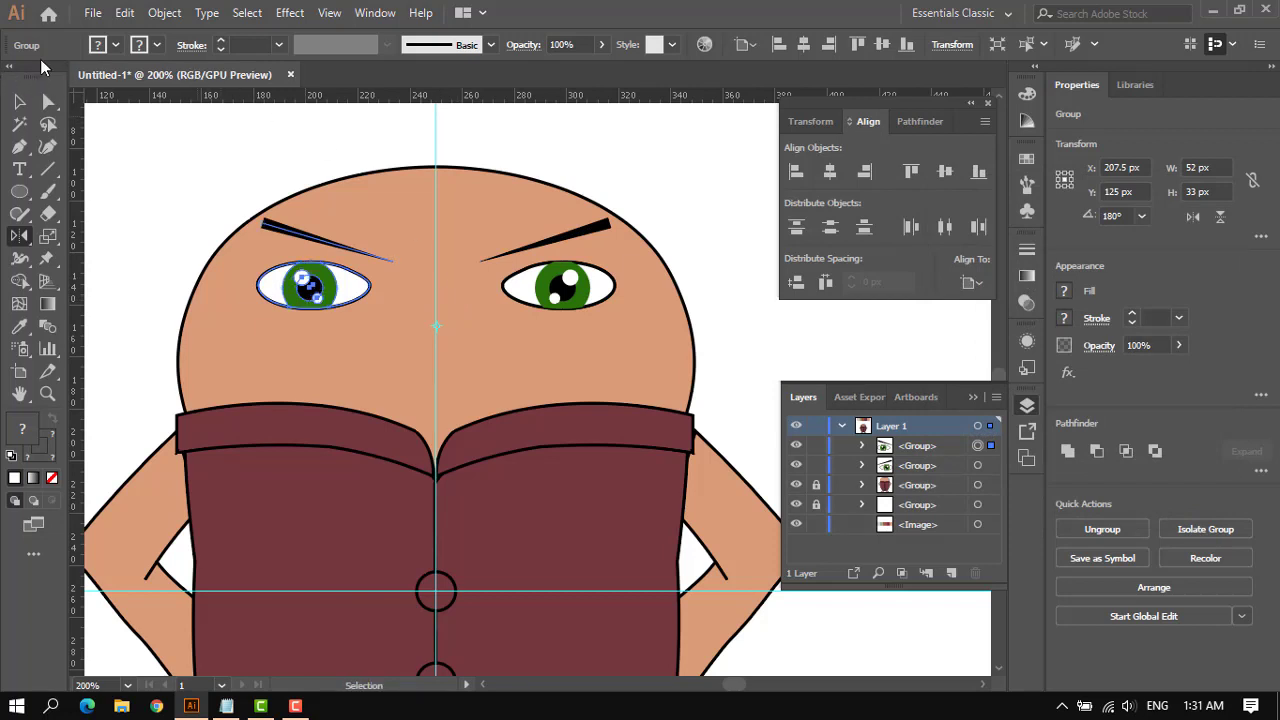
{"action": "left_click", "coordinate": [17, 103]}
{"action": "left_click", "coordinate": [93, 155]}
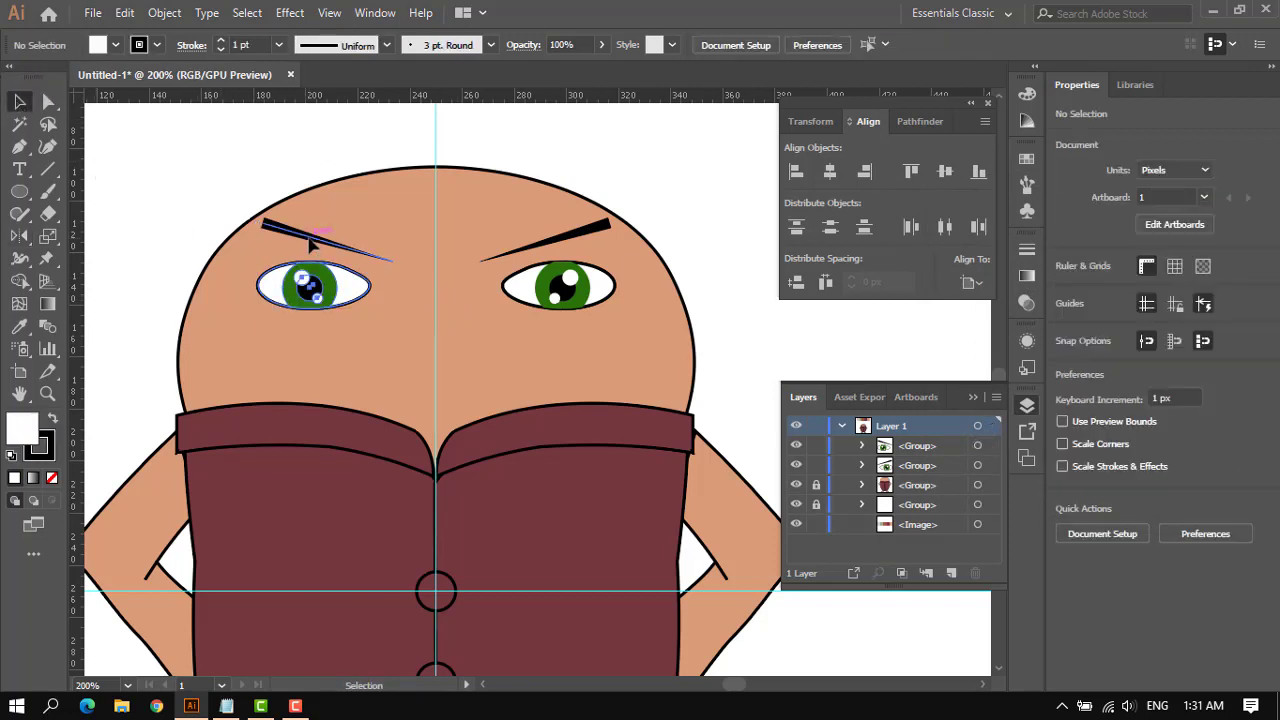
Move both eye groups inward, closer to the vertical centre guide.
{"action": "left_click", "coordinate": [307, 285]}
{"action": "left_click_drag", "start_coordinate": [307, 285], "coordinate": [340, 287]}
{"action": "left_click_drag", "start_coordinate": [598, 307], "coordinate": [571, 303]}
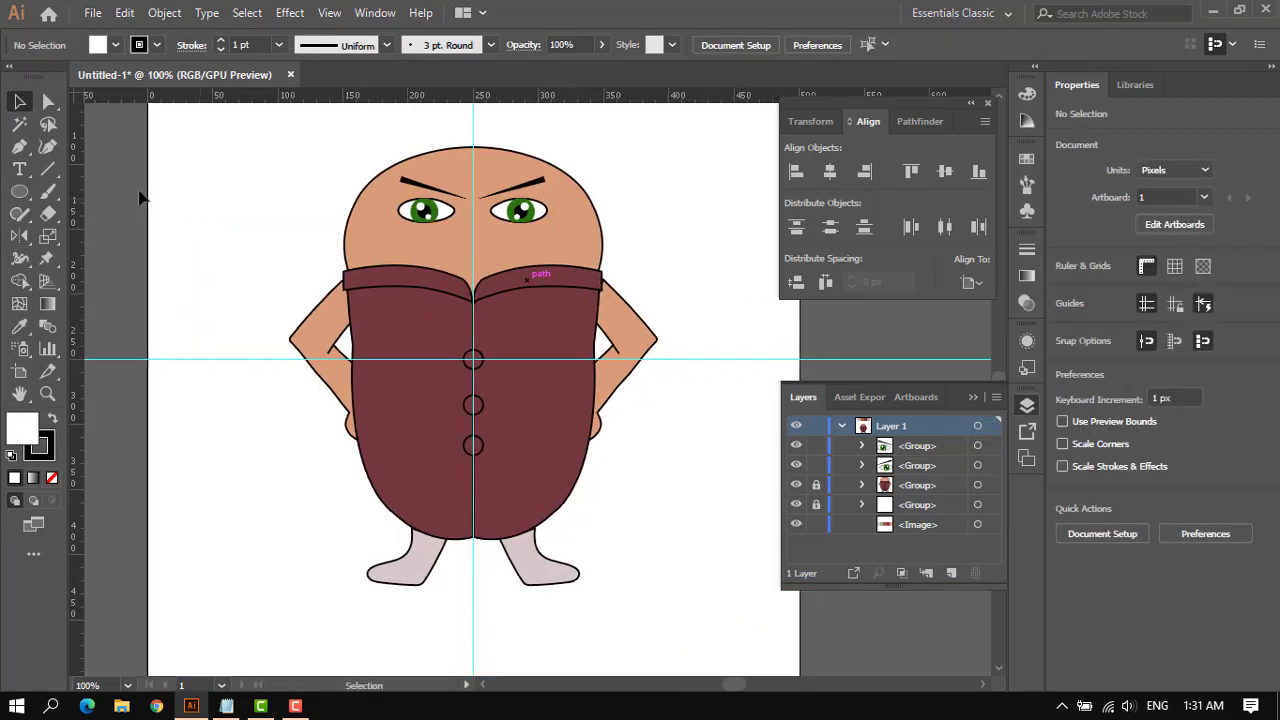
Draw a downward-curving mouth line below the eyes across the centre guide with the Pen tool, and give it no fill.
{"action": "left_click", "coordinate": [19, 146]}
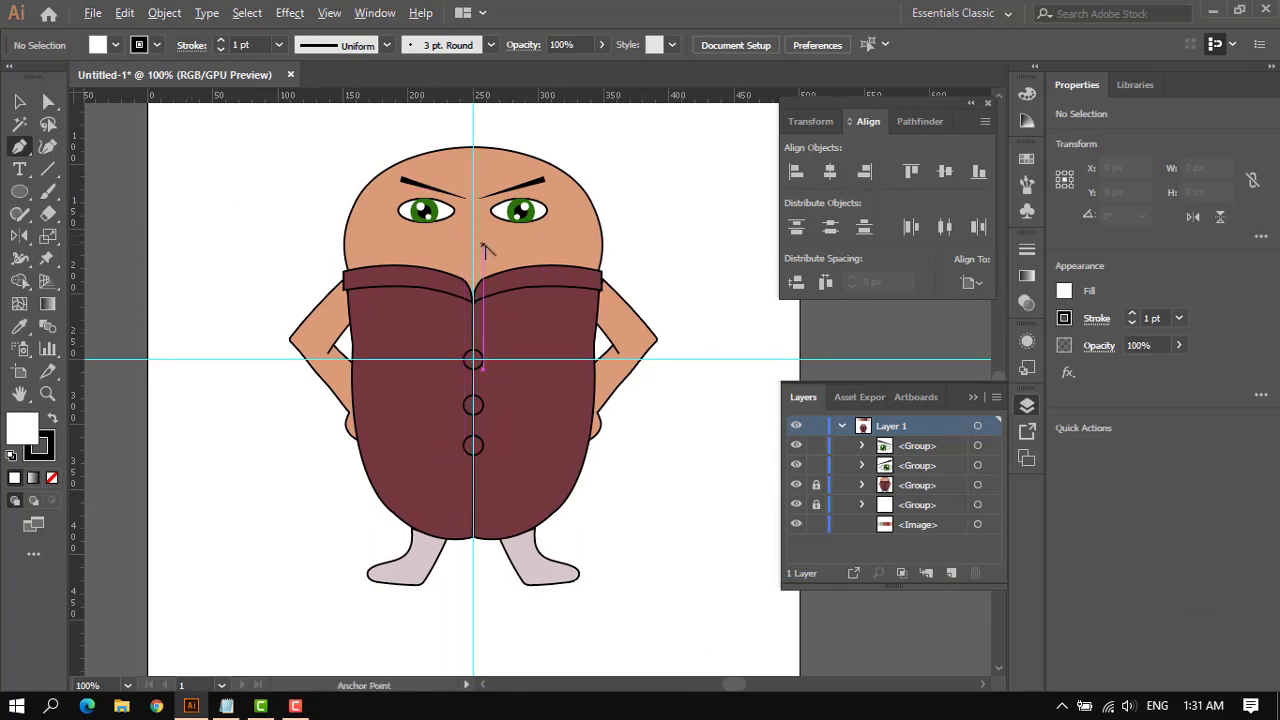
{"action": "scroll", "coordinate": [486, 250], "scroll_direction": "up", "scroll_amount": 1}
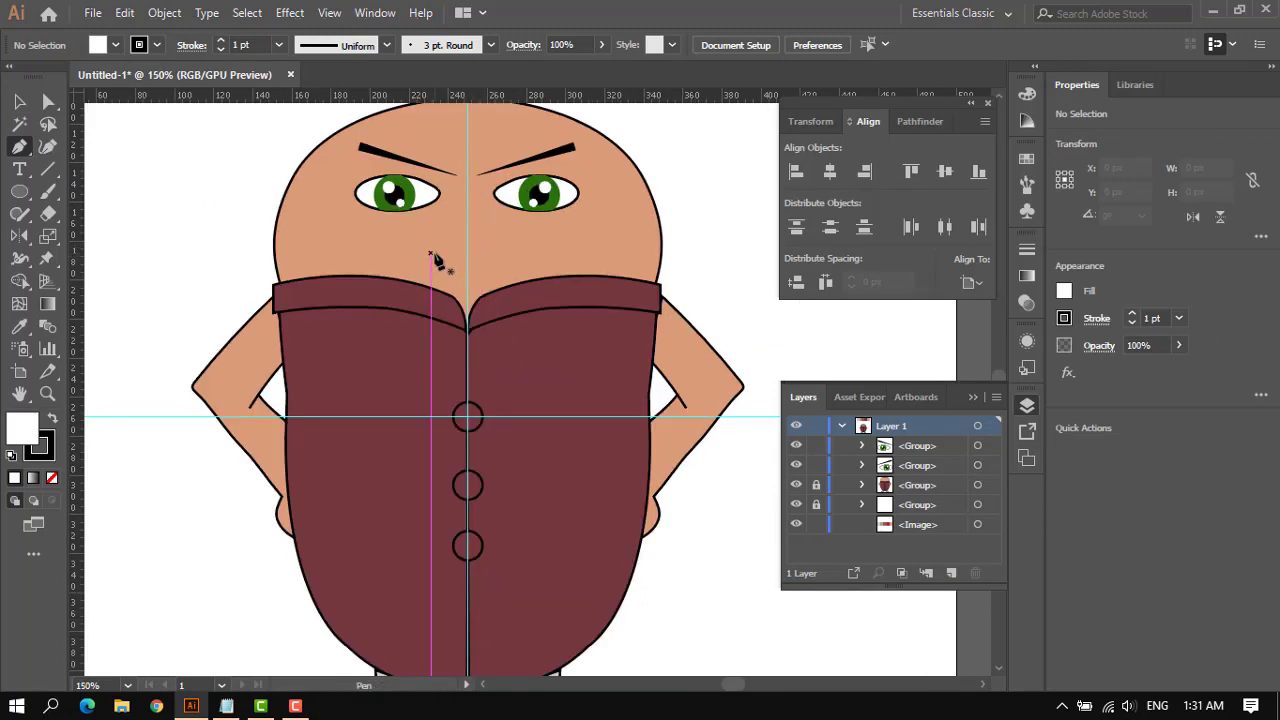
{"action": "left_click", "coordinate": [431, 254]}
{"action": "left_click_drag", "start_coordinate": [512, 270], "coordinate": [528, 300]}
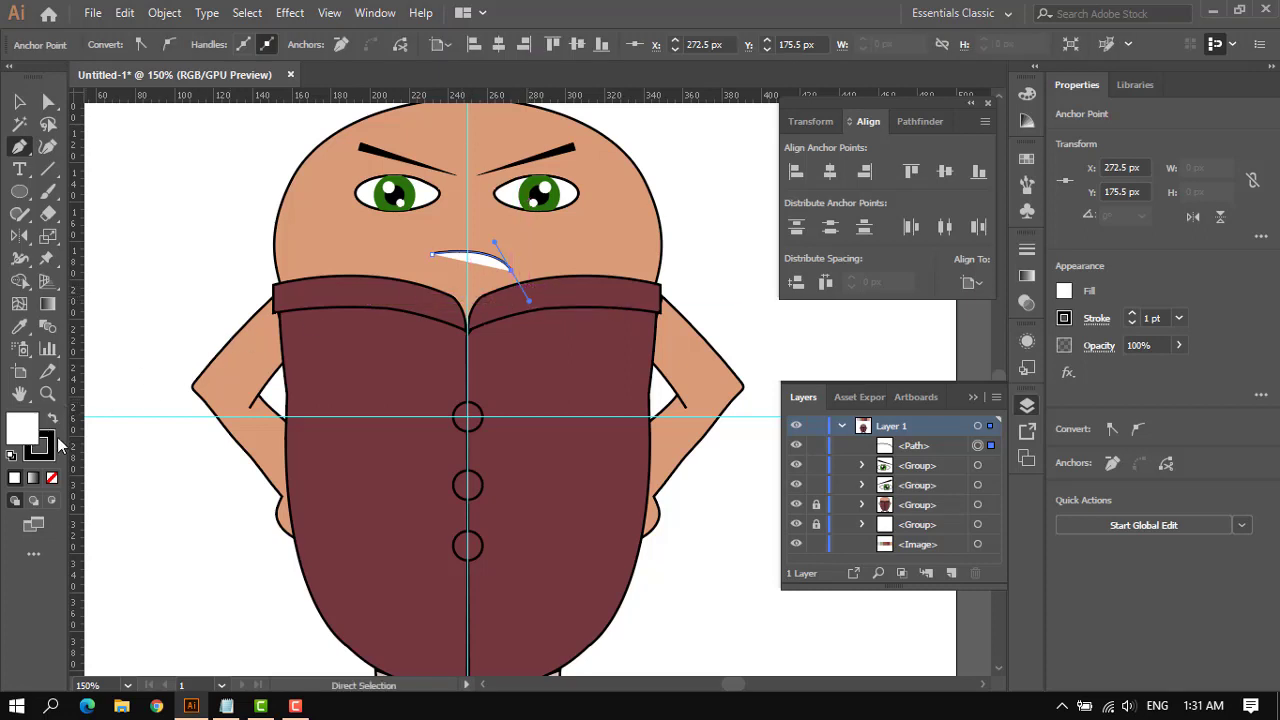
{"action": "left_click", "coordinate": [52, 479]}
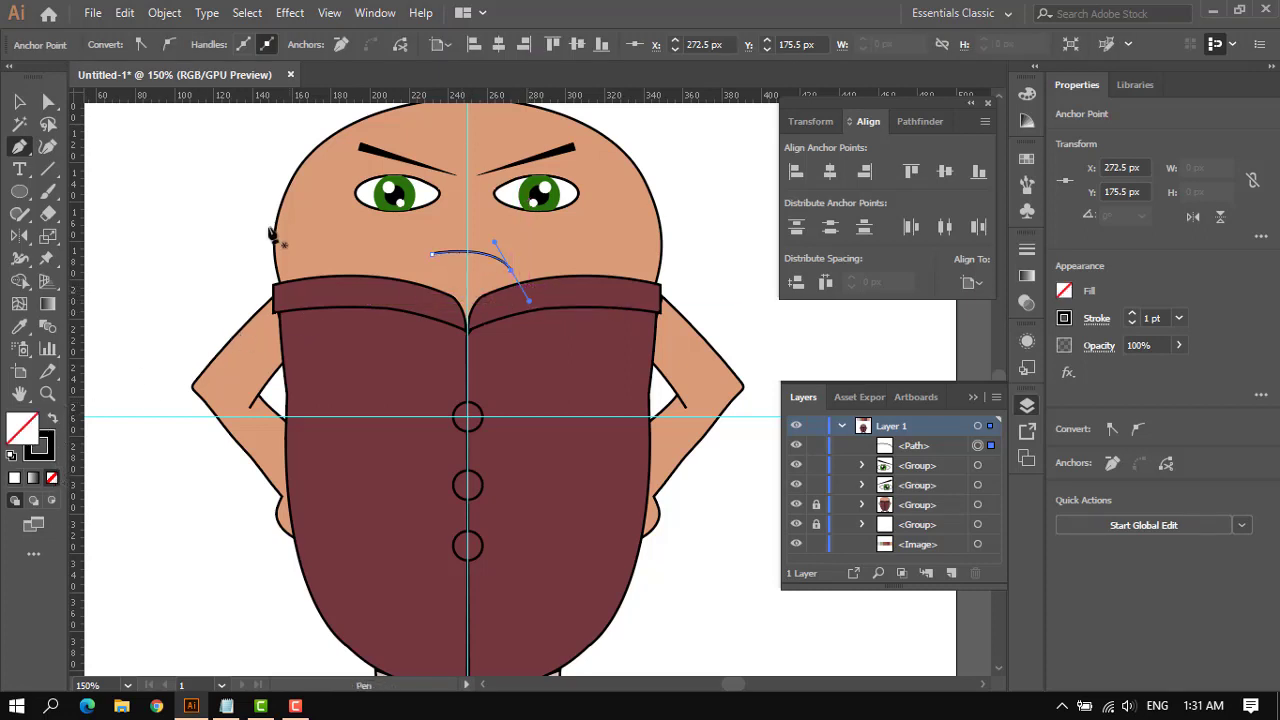
Thicken the middle of the mouth stroke and taper both of its ends to points with the Width tool.
{"action": "left_click", "coordinate": [19, 262]}
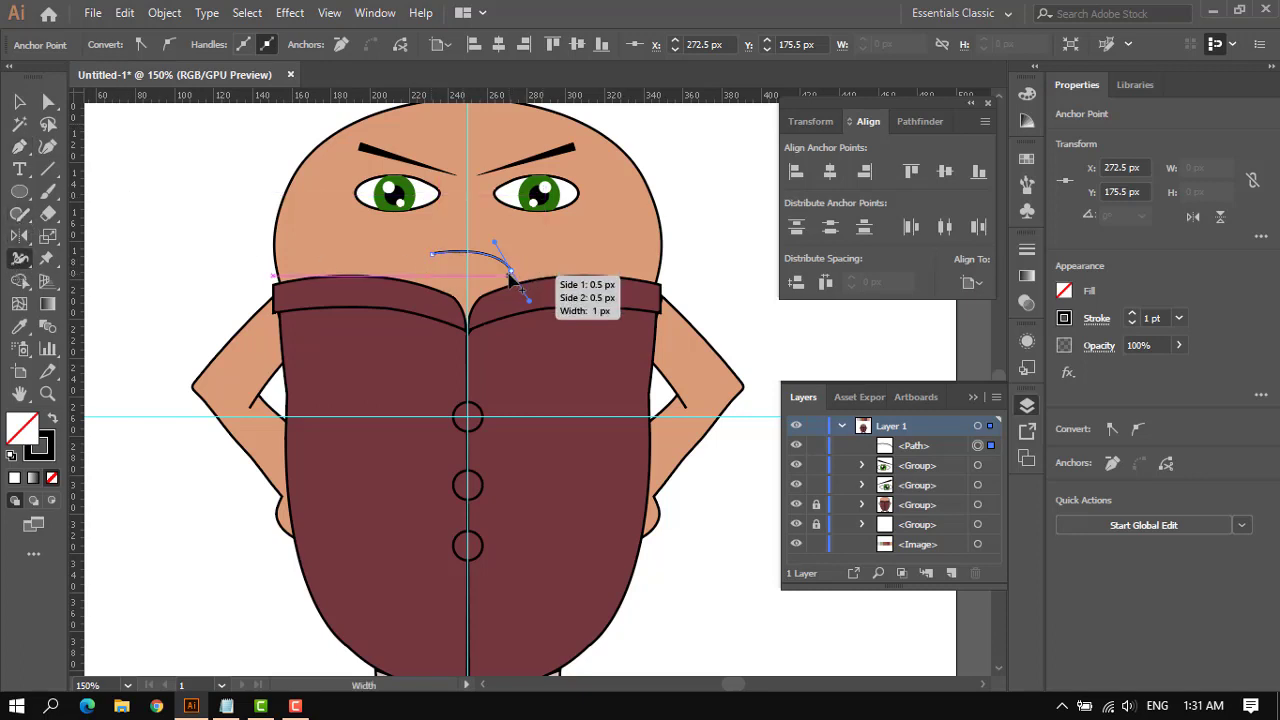
{"action": "left_click_drag", "start_coordinate": [511, 273], "coordinate": [480, 318]}
{"action": "left_click_drag", "start_coordinate": [465, 252], "coordinate": [410, 210]}
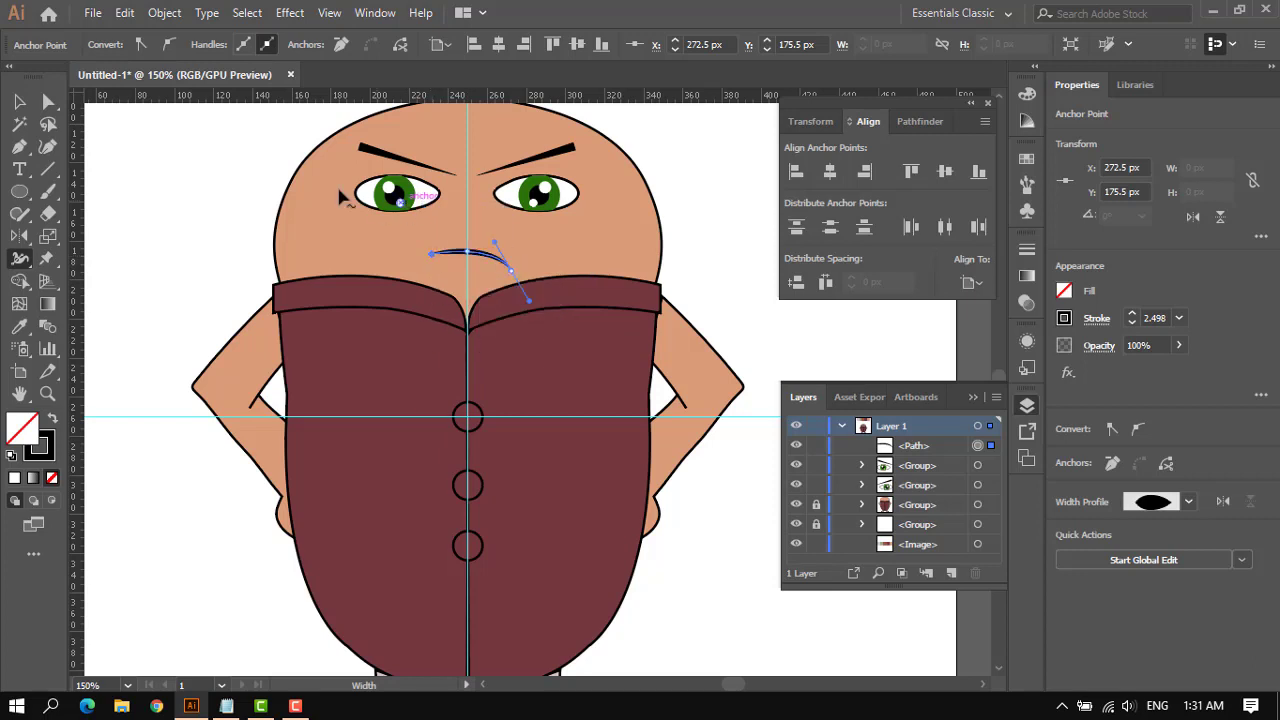
{"action": "left_click", "coordinate": [19, 102]}
{"action": "left_click", "coordinate": [139, 211]}
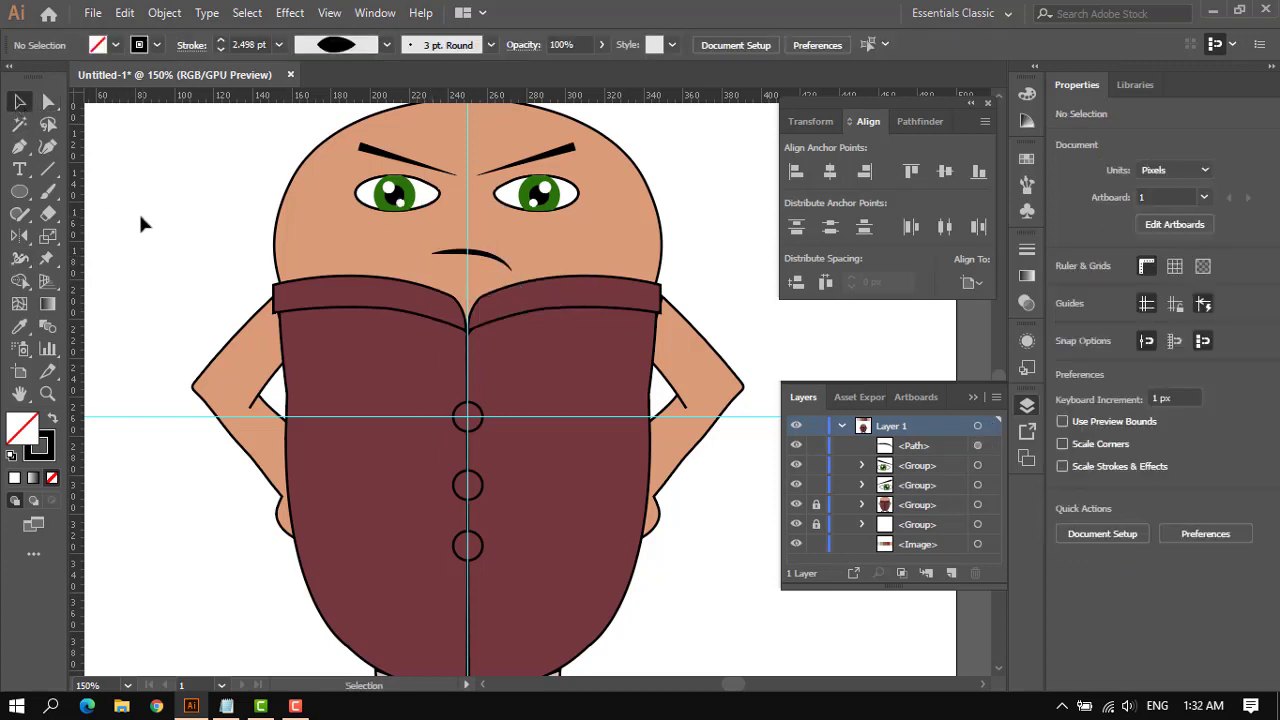
Ungroup the body artwork and stretch the skin-coloured body shape slightly upward from the top of the head.
{"action": "key", "text": "ctrl+minus"}
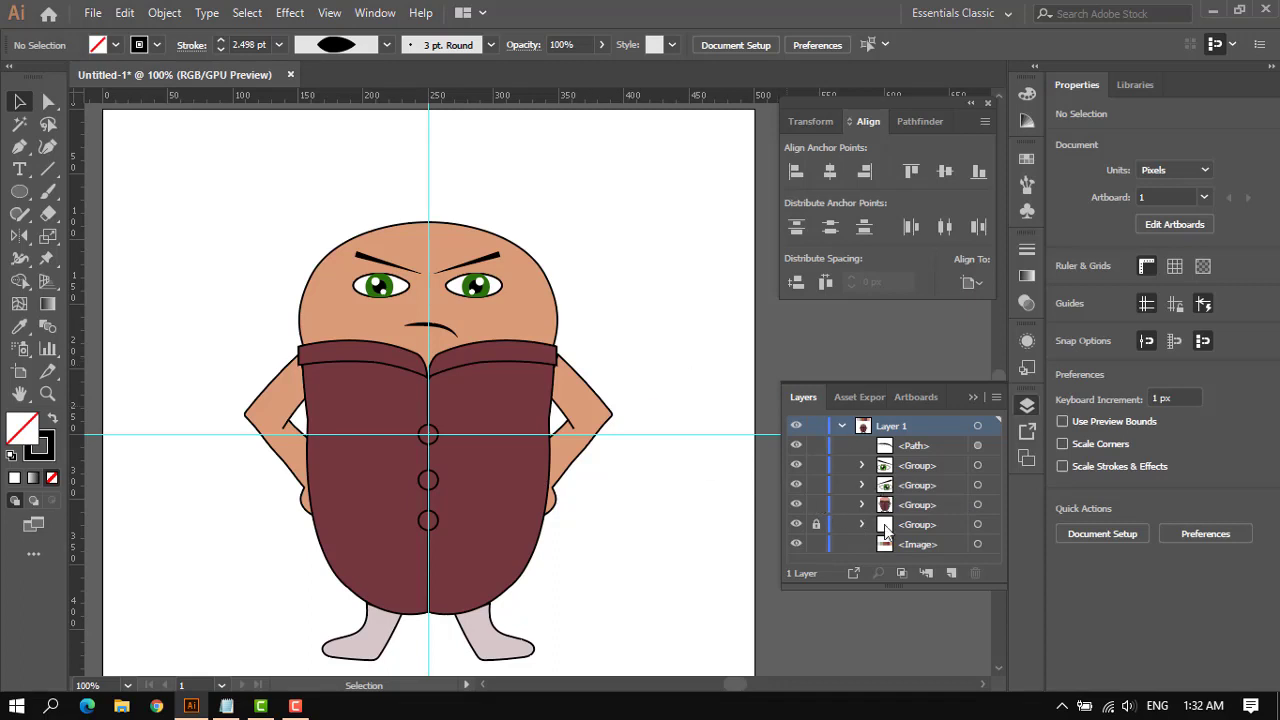
{"action": "left_click", "coordinate": [994, 507]}
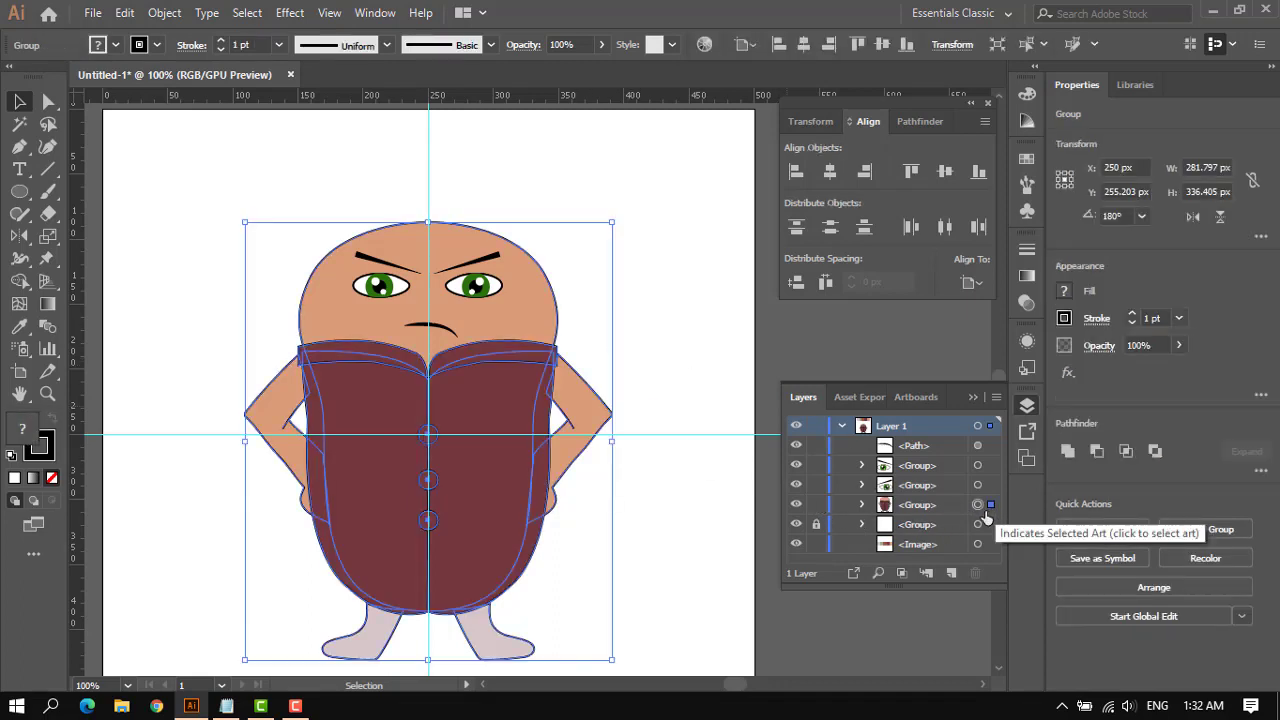
{"action": "key", "text": "ctrl+shift+g"}
{"action": "left_click", "coordinate": [591, 284]}
{"action": "left_click", "coordinate": [453, 237]}
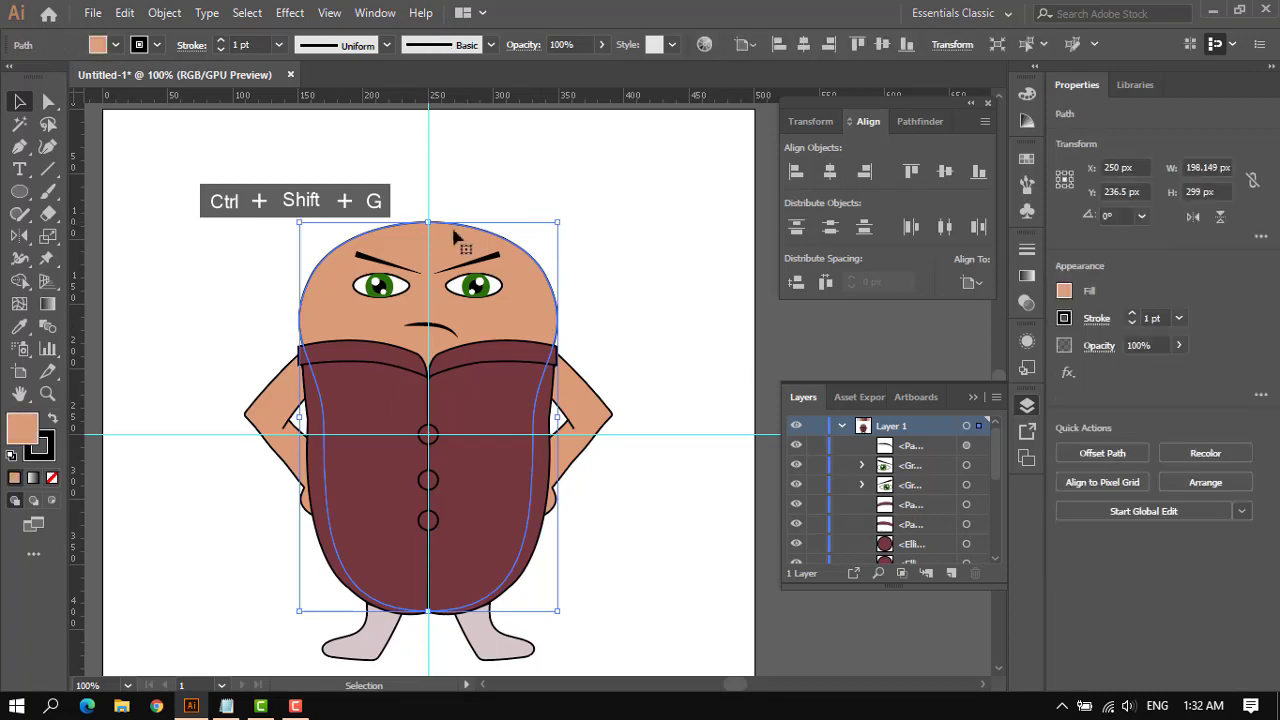
{"action": "left_click_drag", "start_coordinate": [428, 222], "coordinate": [428, 212]}
{"action": "left_click", "coordinate": [639, 225]}
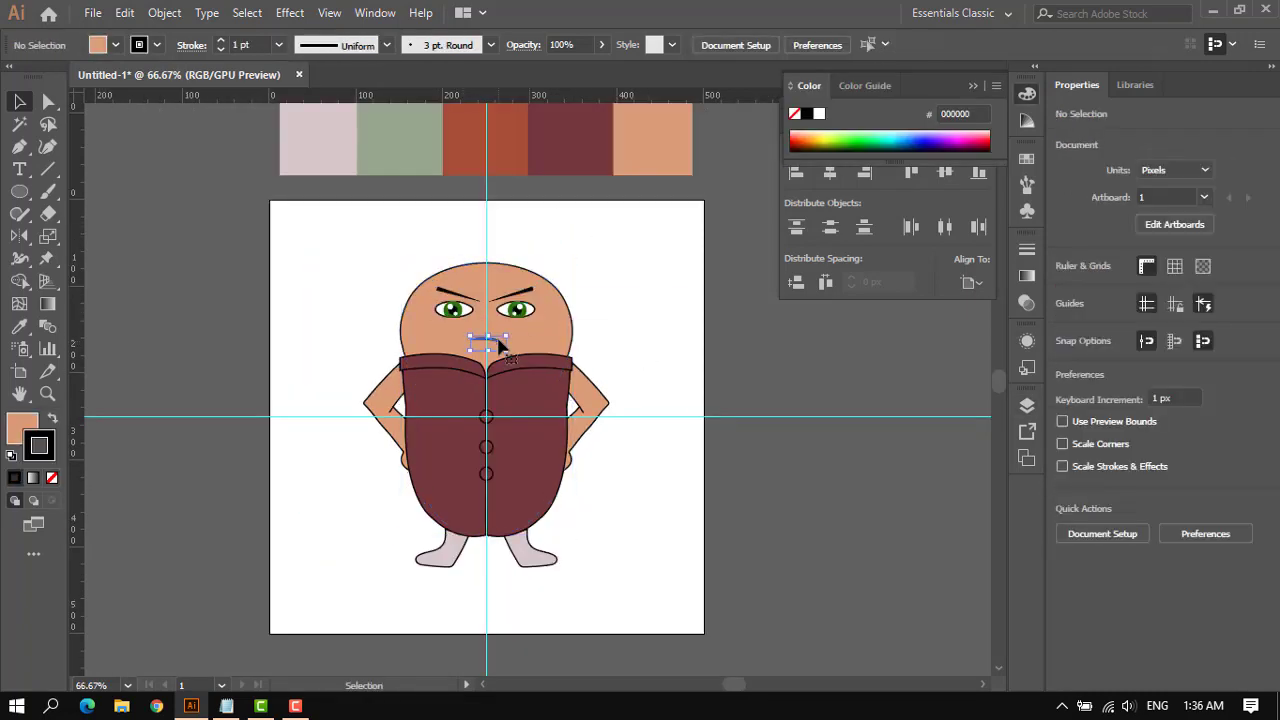
Draw a closed, curved hair tuft on top of the head with the Pen tool, its tip sweeping to the left.
{"action": "scroll", "coordinate": [495, 259], "scroll_direction": "up", "scroll_amount": 2}
{"action": "key", "text": "p"}
{"action": "left_click", "coordinate": [459, 276]}
{"action": "left_click_drag", "start_coordinate": [412, 238], "coordinate": [372, 242]}
{"action": "left_click", "coordinate": [412, 238]}
{"action": "left_click_drag", "start_coordinate": [470, 270], "coordinate": [480, 308]}
{"action": "left_click", "coordinate": [459, 276]}
Draw a second closed, curved hair tuft overlapping the first, its tip sweeping to the upper right.
{"action": "left_click", "coordinate": [446, 276]}
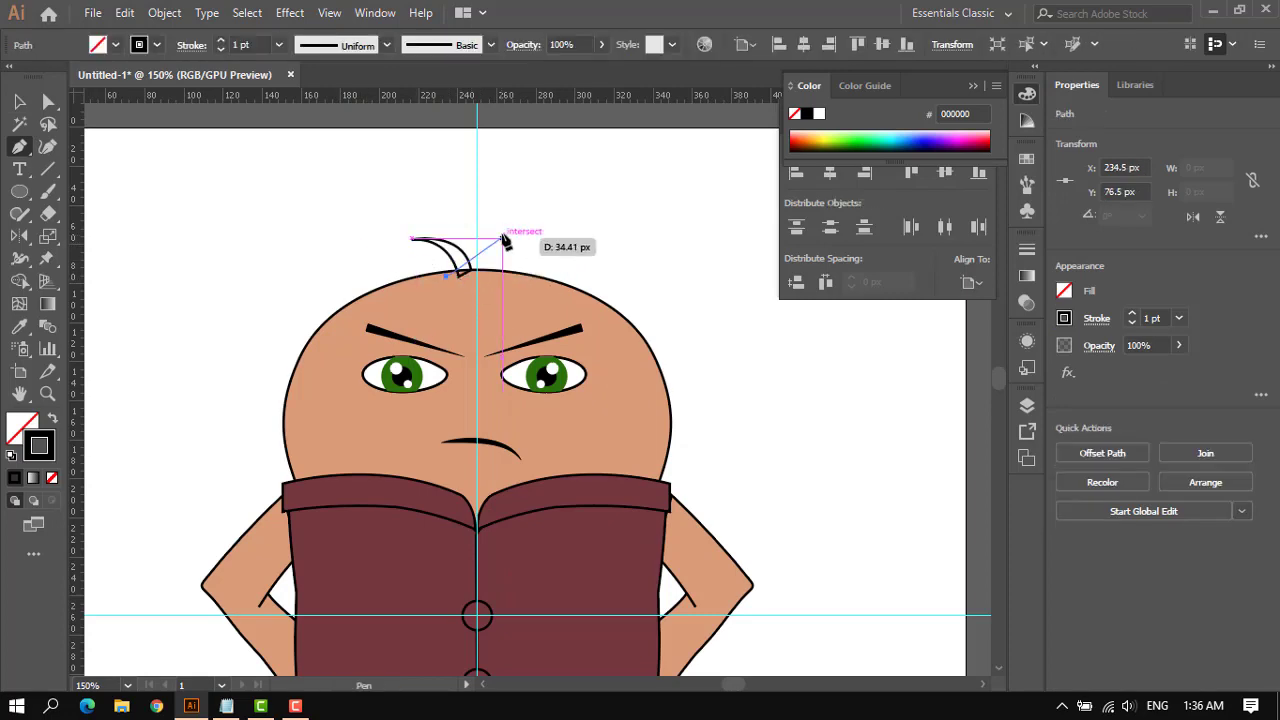
{"action": "left_click_drag", "start_coordinate": [505, 230], "coordinate": [542, 236]}
{"action": "left_click", "coordinate": [505, 230]}
{"action": "left_click_drag", "start_coordinate": [470, 276], "coordinate": [471, 295]}
{"action": "left_click", "coordinate": [446, 276]}
Fill both hair tufts black with no stroke, place them behind the head and group them.
{"action": "left_click", "coordinate": [19, 102]}
{"action": "left_click", "coordinate": [437, 241], "text": "shift"}
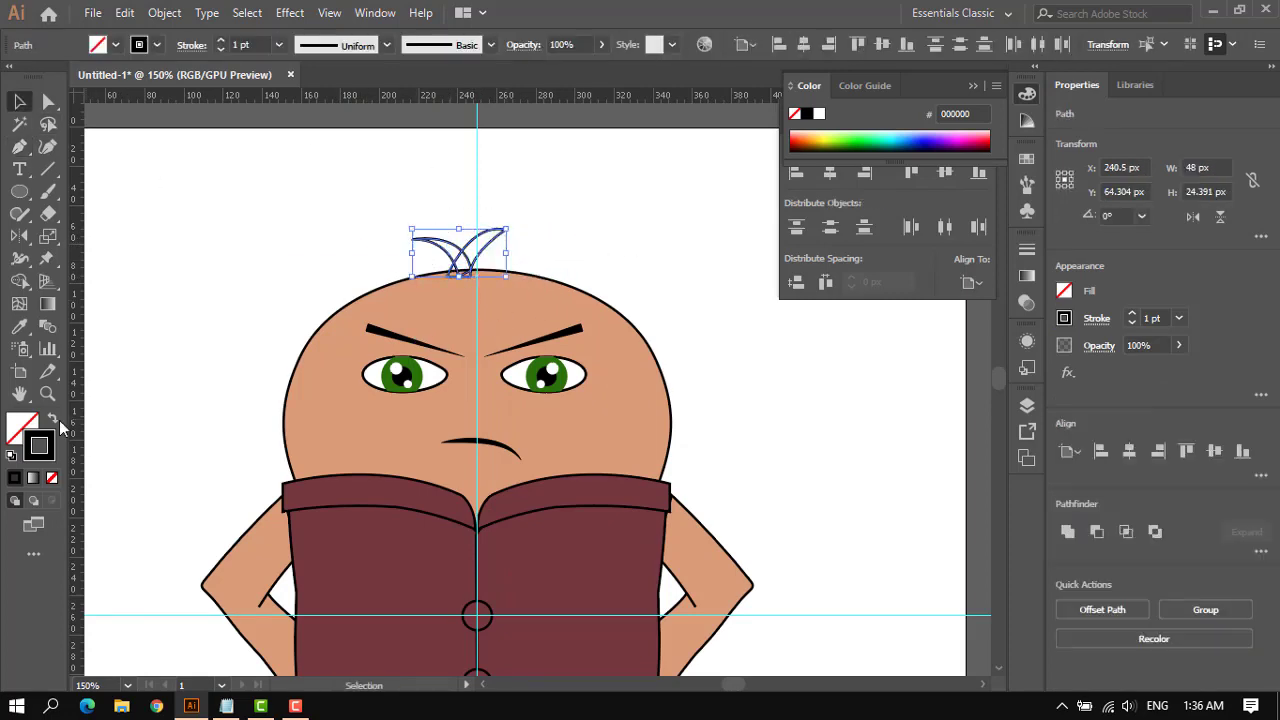
{"action": "left_click", "coordinate": [58, 422]}
{"action": "right_click", "coordinate": [466, 268]}
{"action": "key", "text": "ctrl+g"}
{"action": "left_click", "coordinate": [257, 240]}
{"action": "scroll", "coordinate": [378, 292], "scroll_direction": "up", "scroll_amount": 1}
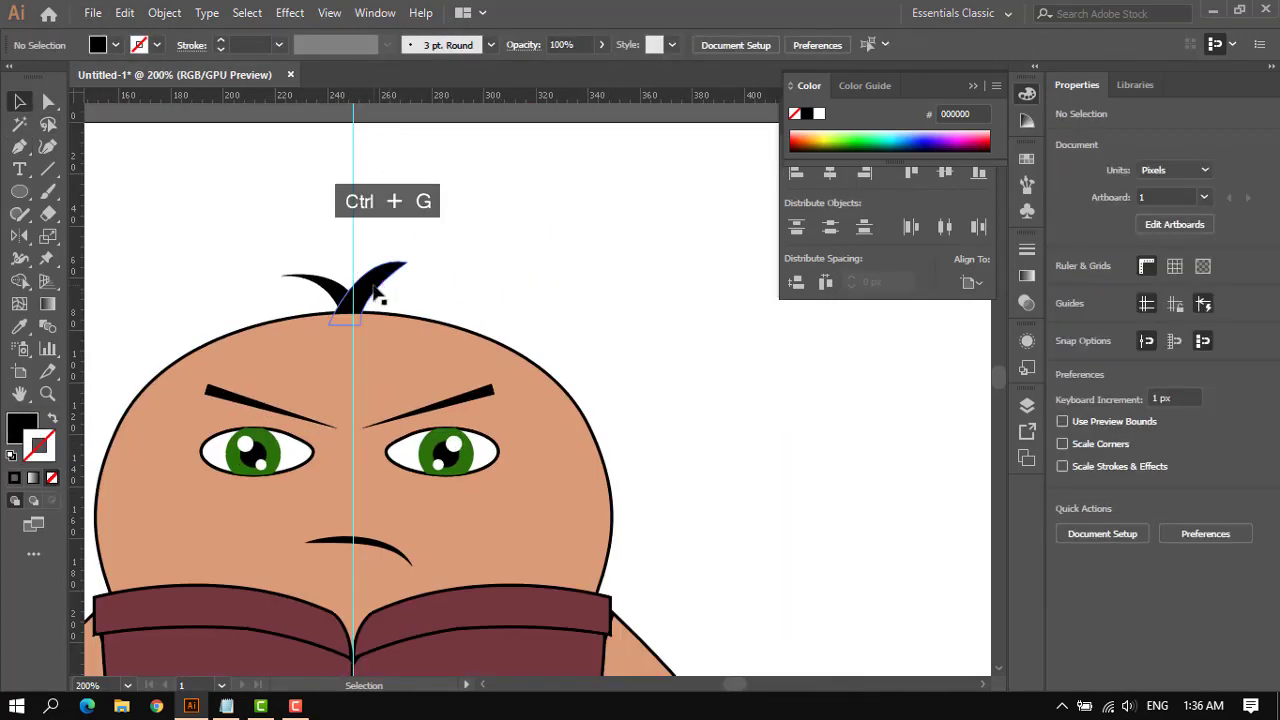
{"action": "left_click", "coordinate": [378, 290]}
{"action": "left_click", "coordinate": [580, 280]}
Try a global edit on the two matching feet, moving and resizing the right foot and undoing the changes.
{"action": "scroll", "coordinate": [580, 280], "scroll_direction": "down", "scroll_amount": 5}
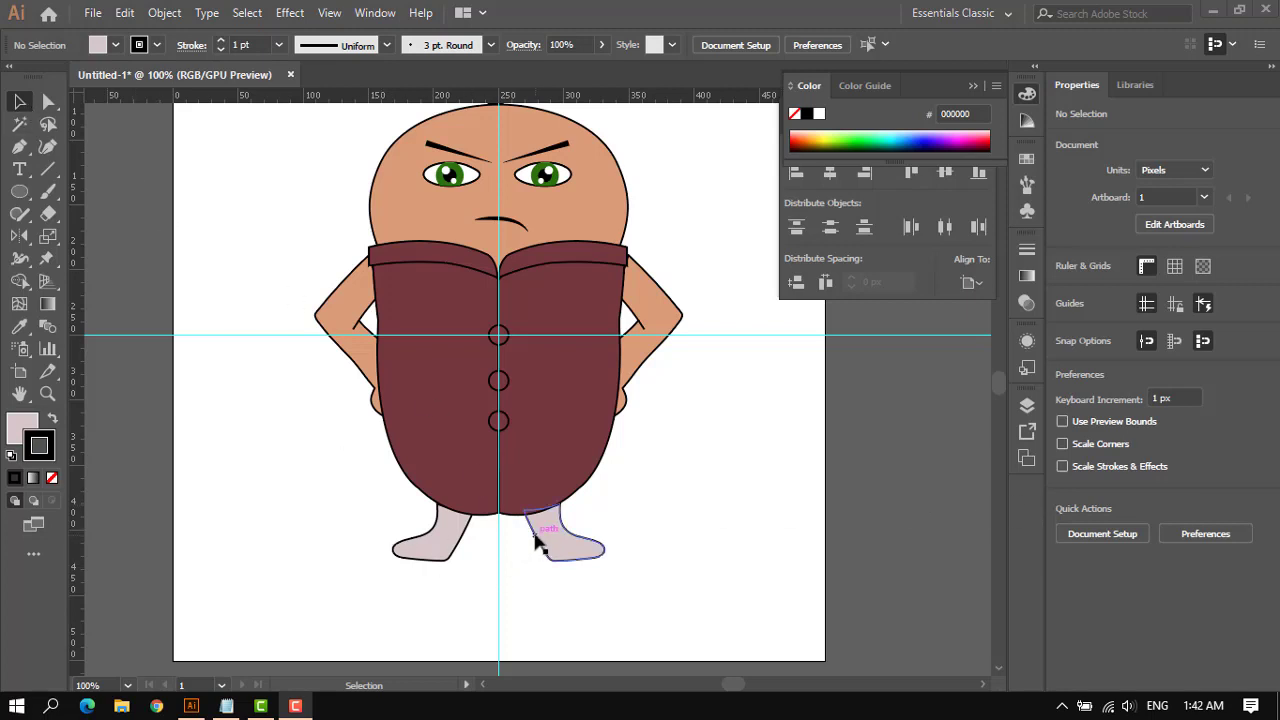
{"action": "left_click", "coordinate": [568, 552]}
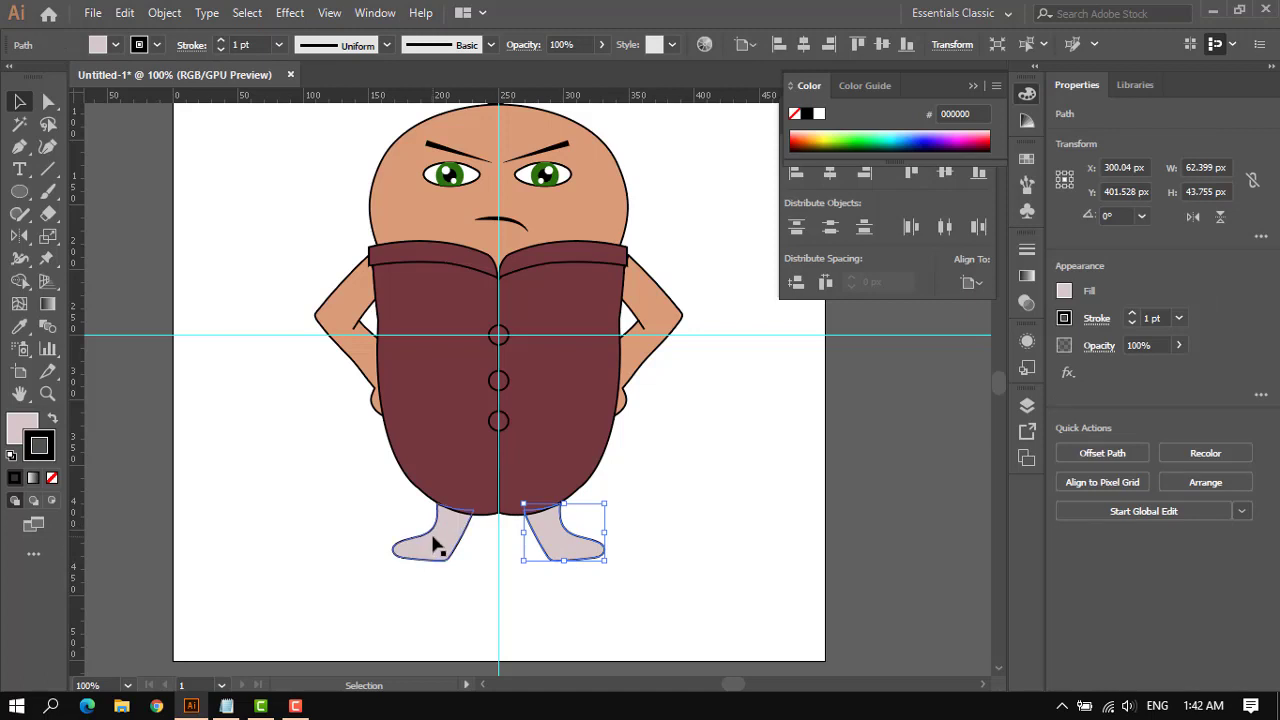
{"action": "left_click", "coordinate": [1131, 515]}
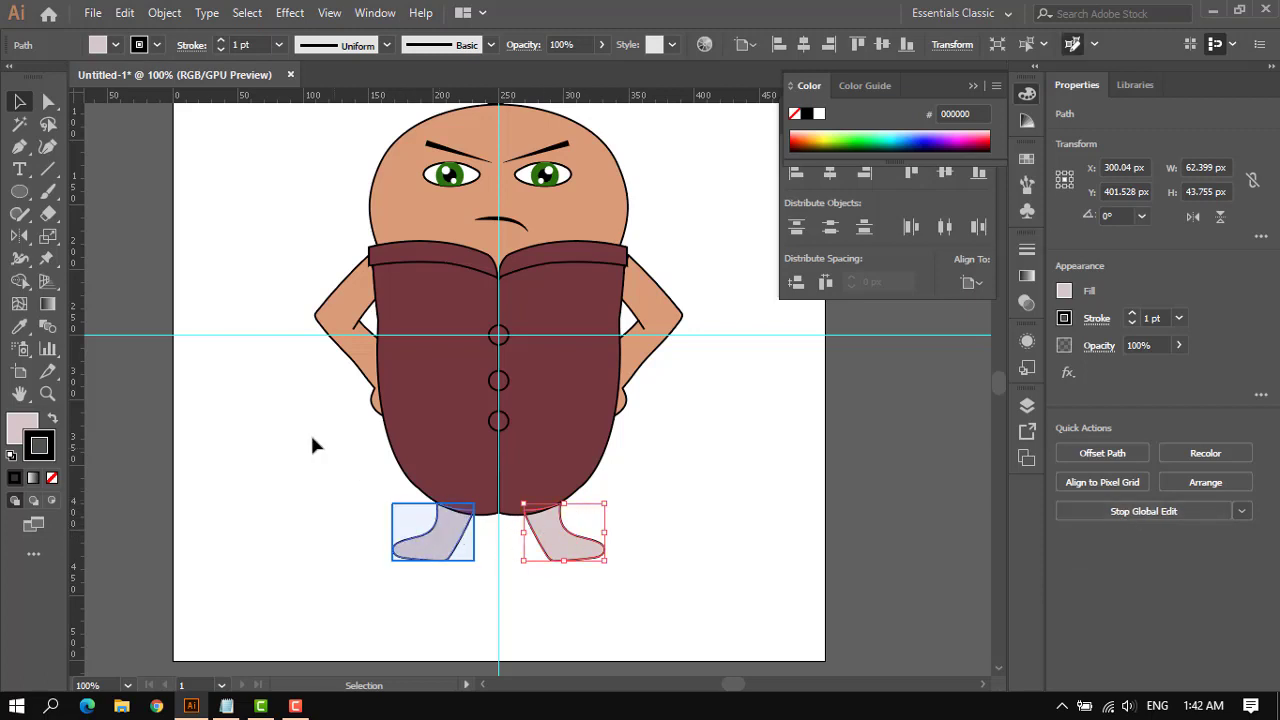
{"action": "scroll", "coordinate": [567, 535], "scroll_direction": "up", "scroll_amount": 1}
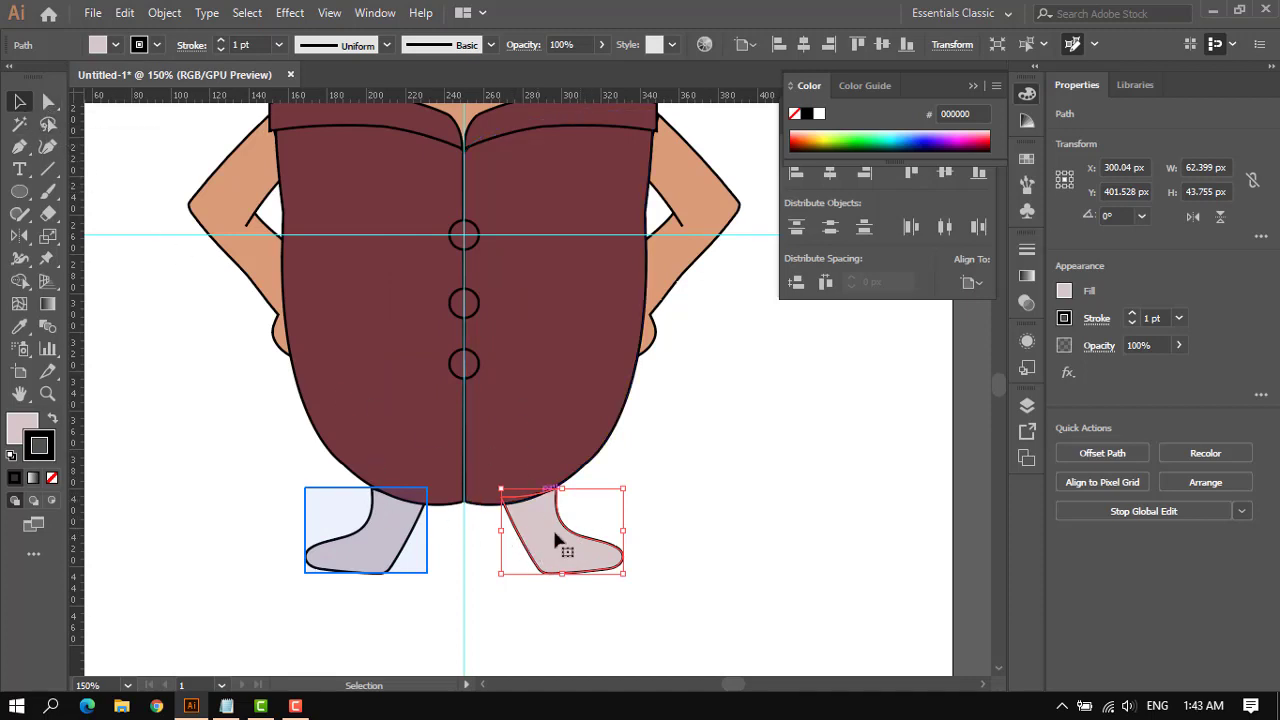
{"action": "left_click_drag", "start_coordinate": [555, 531], "coordinate": [575, 535]}
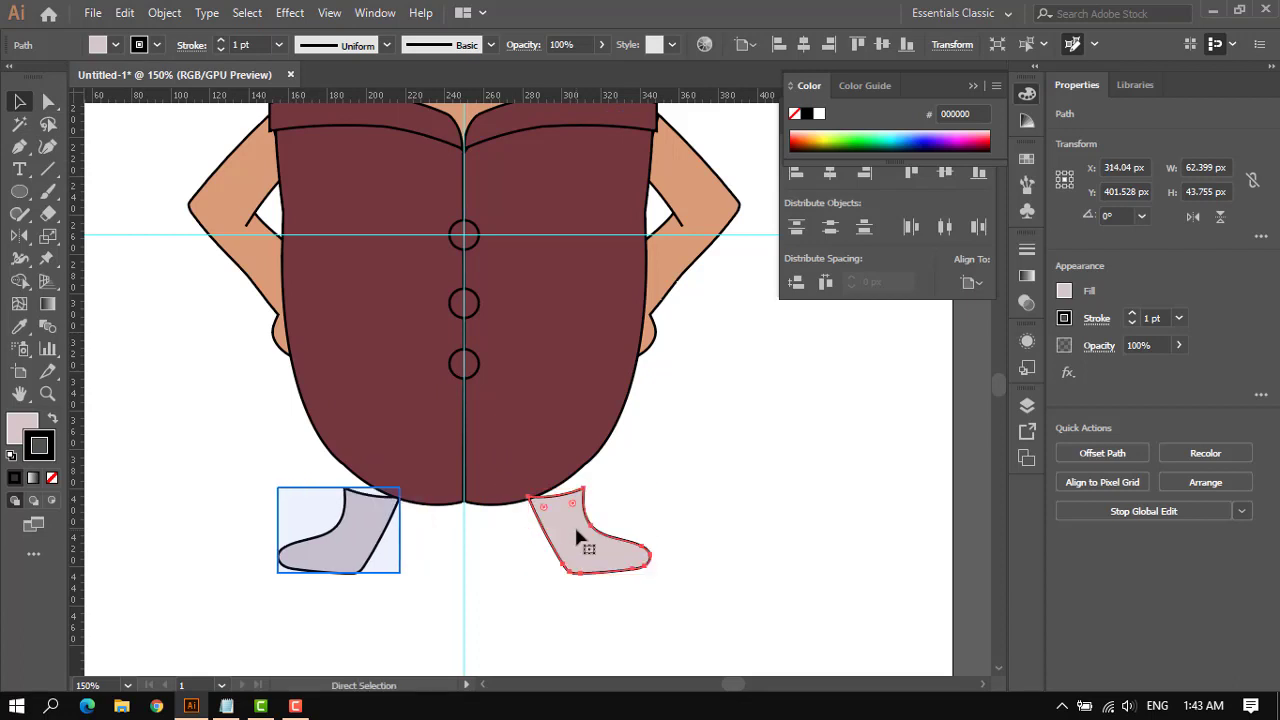
{"action": "key", "text": "ctrl+z"}
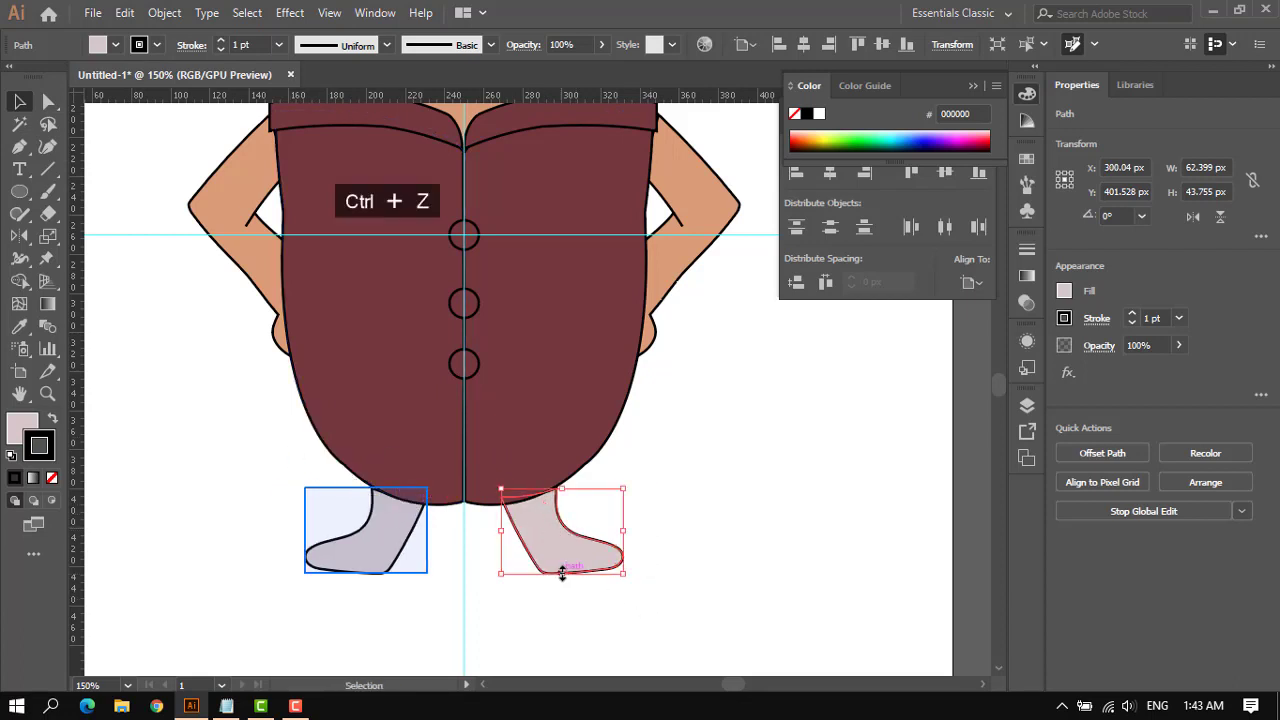
{"action": "left_click_drag", "start_coordinate": [562, 572], "coordinate": [552, 527]}
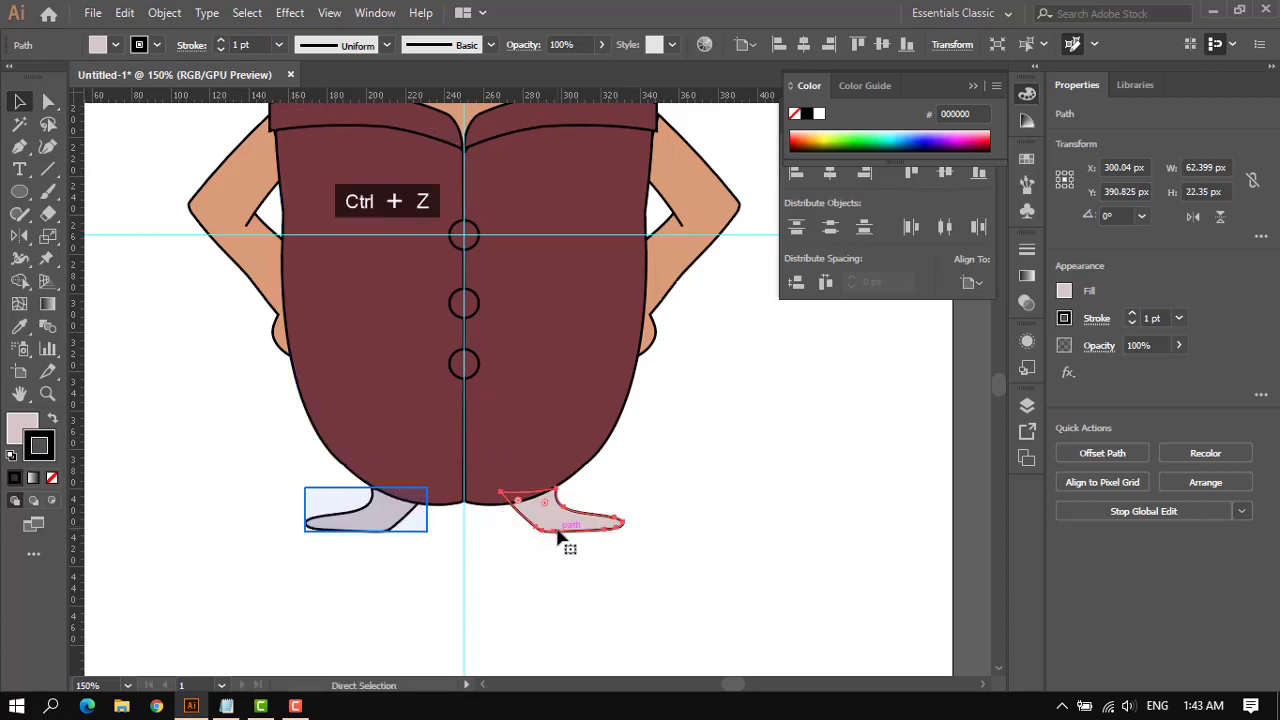
{"action": "key", "text": "ctrl+z"}
{"action": "left_click_drag", "start_coordinate": [620, 532], "coordinate": [581, 536]}
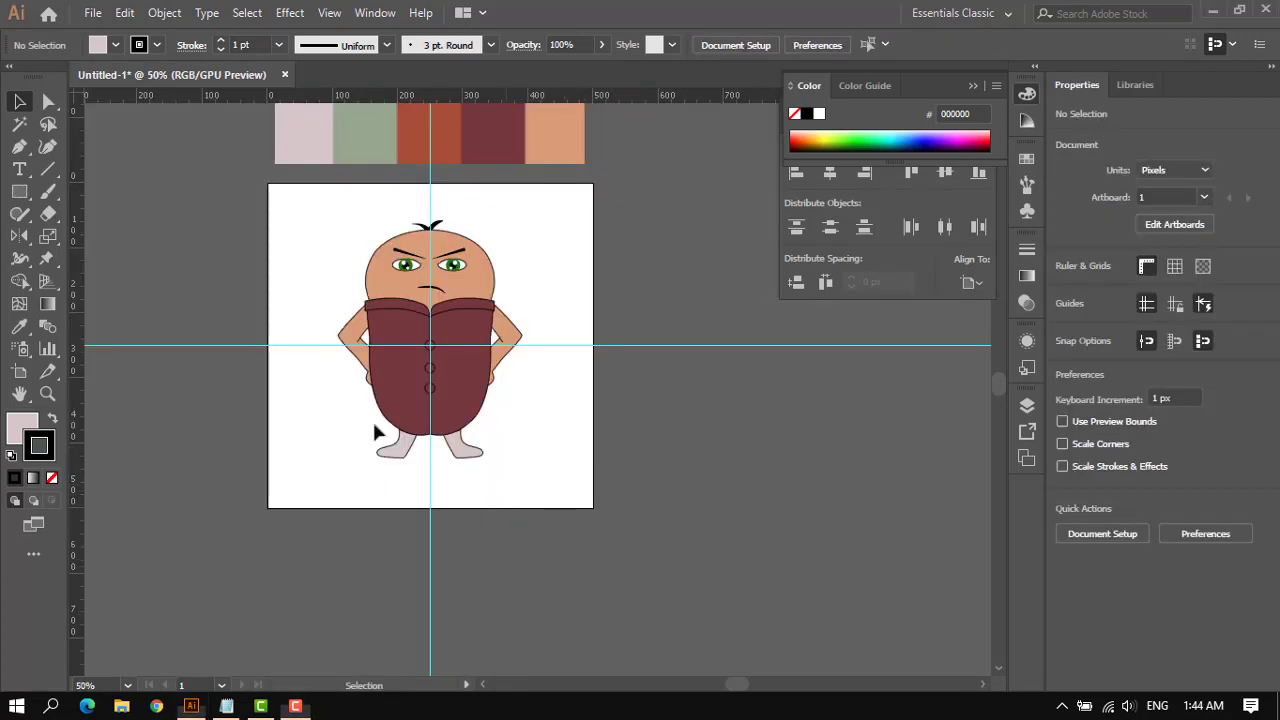
Group all of the character's artwork on the artboard, from the hair tufts to the feet, and deselect it.
{"action": "left_click_drag", "start_coordinate": [305, 202], "coordinate": [541, 472]}
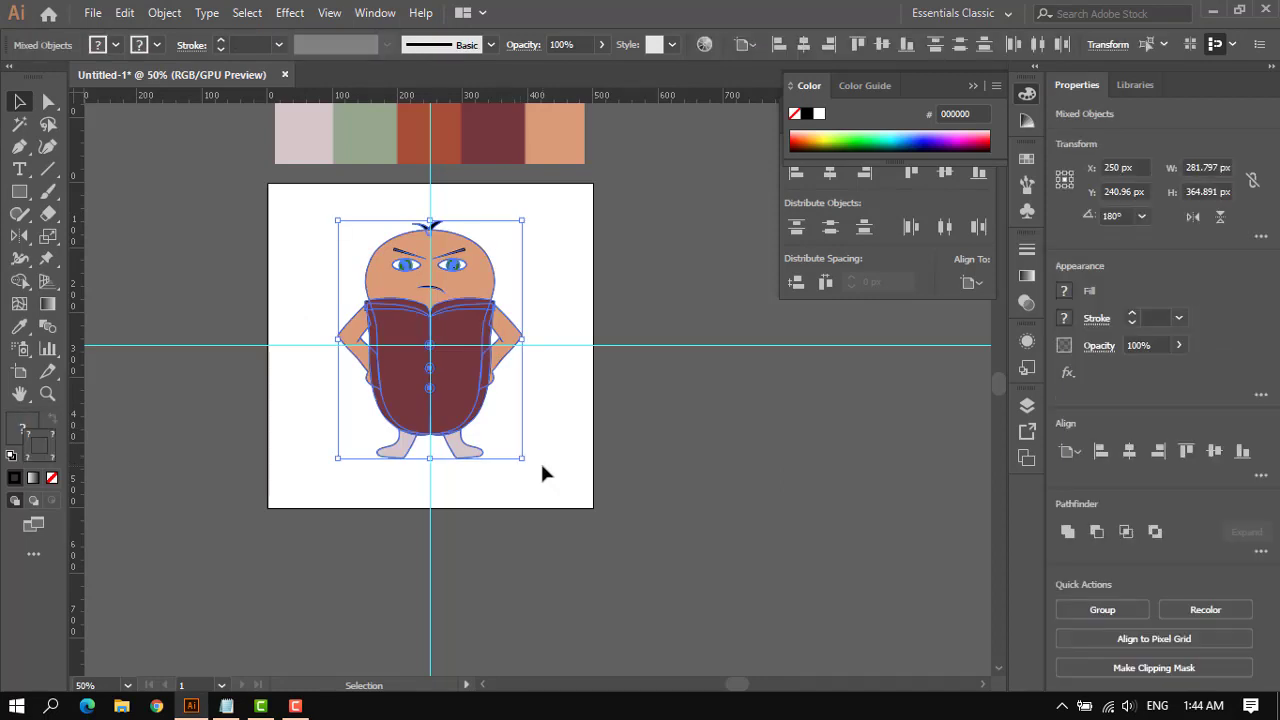
{"action": "key", "text": "ctrl+g"}
{"action": "left_click", "coordinate": [530, 430]}
Draw a background rectangle of about 500 × 501 px covering the whole artboard.
{"action": "left_click", "coordinate": [20, 192]}
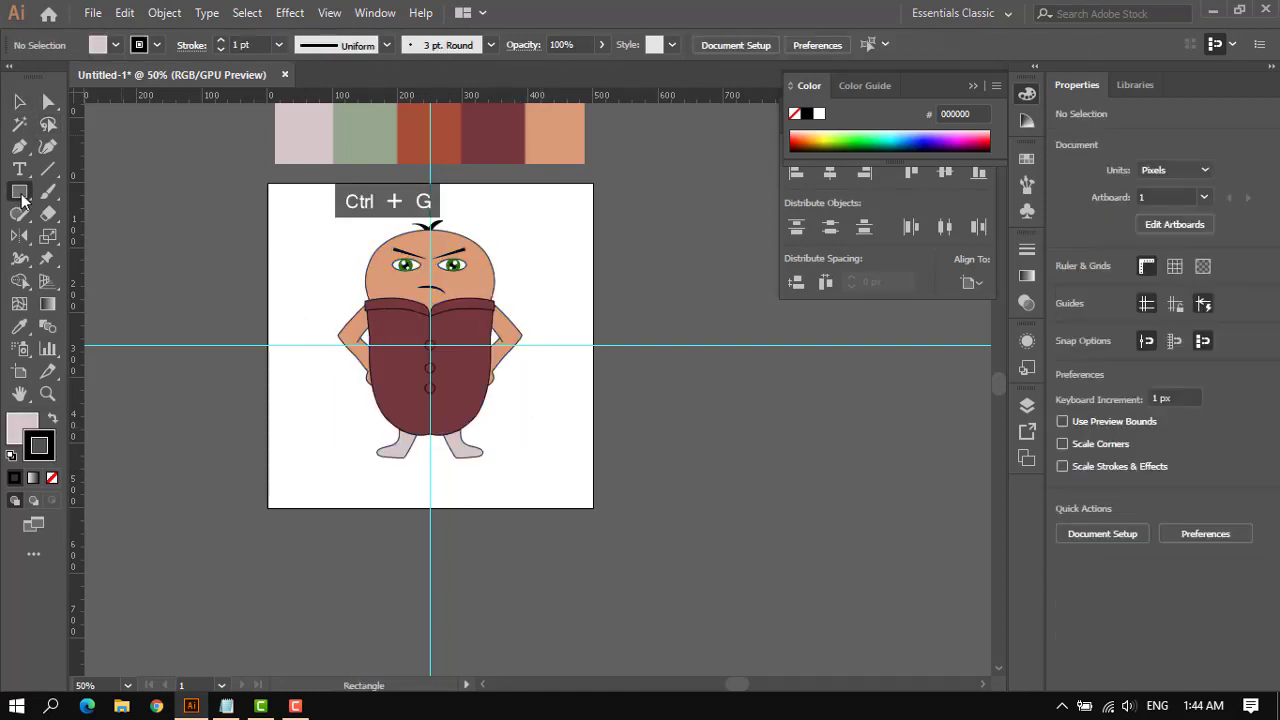
{"action": "left_click_drag", "start_coordinate": [268, 183], "coordinate": [592, 507]}
{"action": "left_click", "coordinate": [20, 103]}
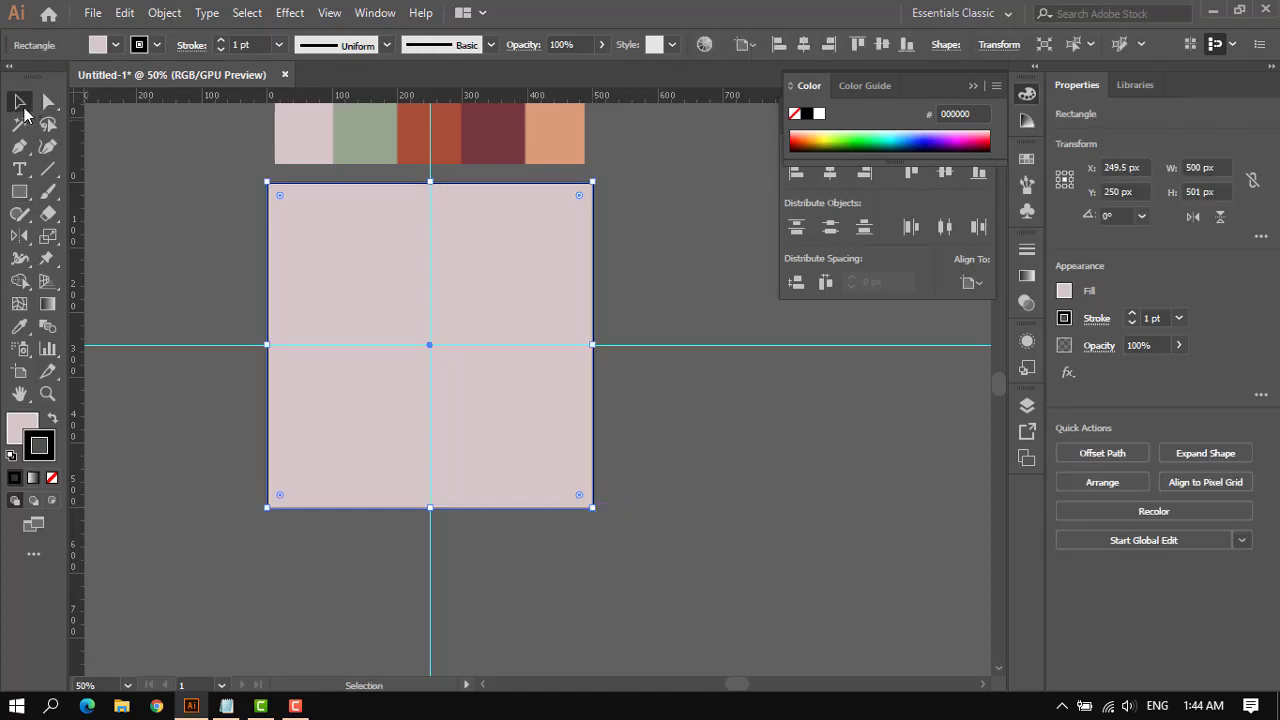
Hide the locked guide group and delete the colour palette image above the artboard.
{"action": "scroll", "coordinate": [126, 314], "scroll_direction": "up", "scroll_amount": 1}
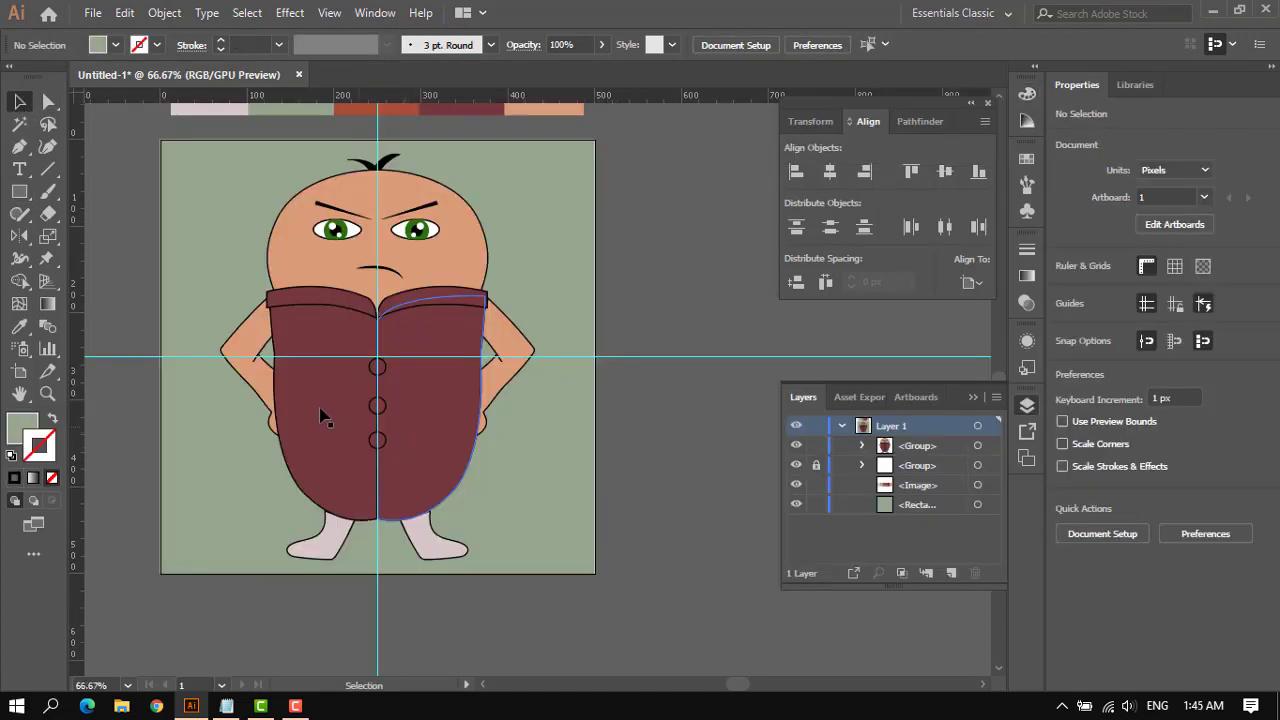
{"action": "key", "text": "ctrl+plus"}
{"action": "key", "text": "ctrl+minus"}
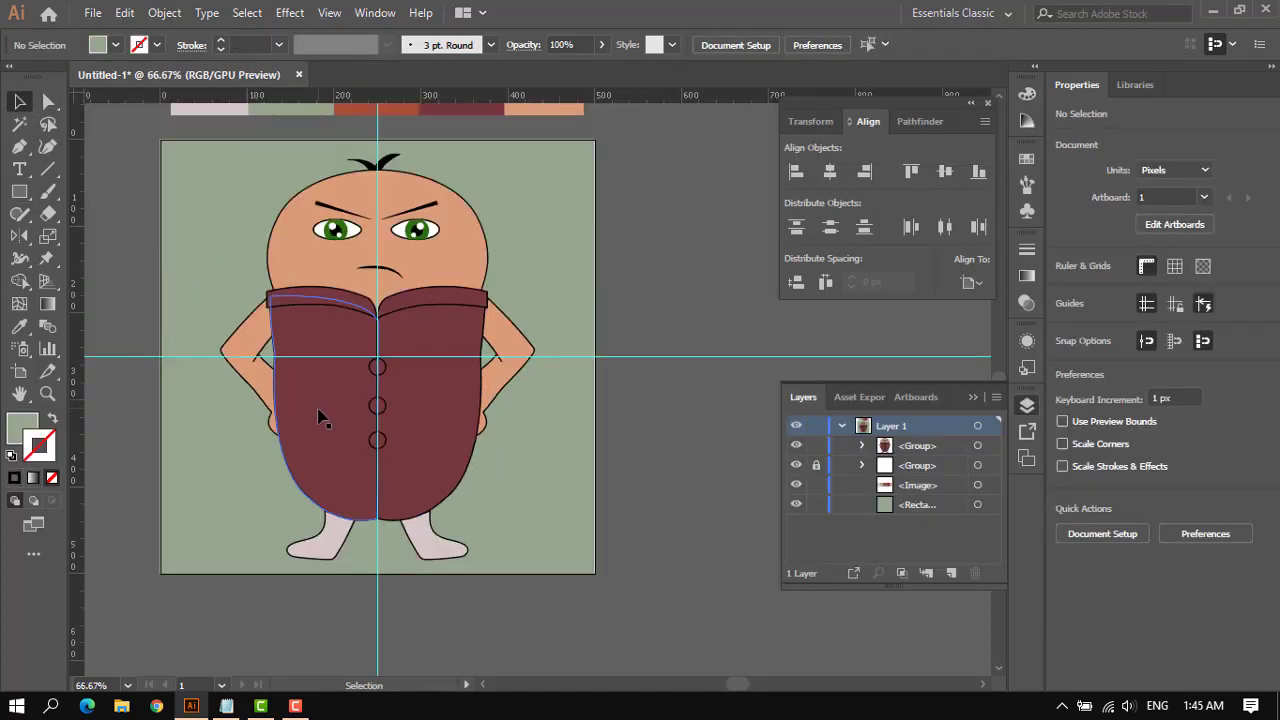
{"action": "left_click", "coordinate": [796, 466]}
{"action": "scroll", "coordinate": [426, 157], "scroll_direction": "up", "scroll_amount": 3}
{"action": "left_click", "coordinate": [426, 157]}
{"action": "key", "text": "Delete"}
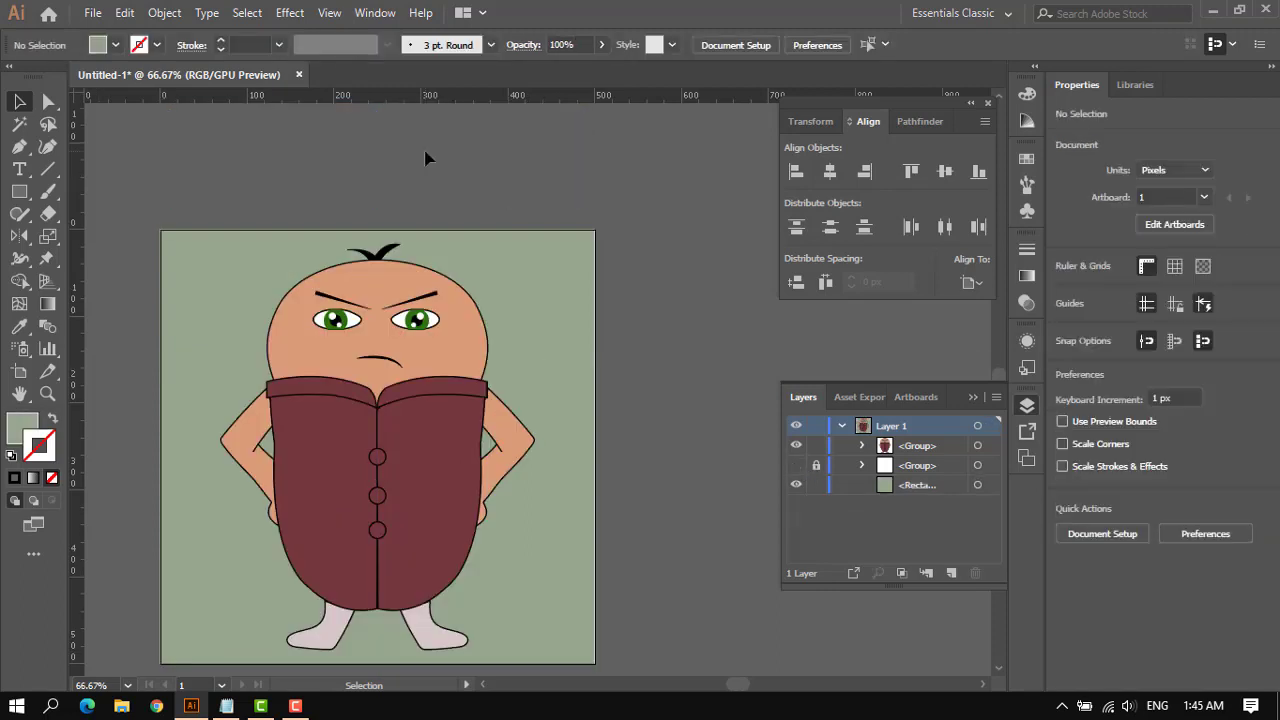
Save the finished illustration as cartoo.ai.
{"action": "key", "text": "ctrl+minus"}
{"action": "key", "text": "ctrl+plus"}
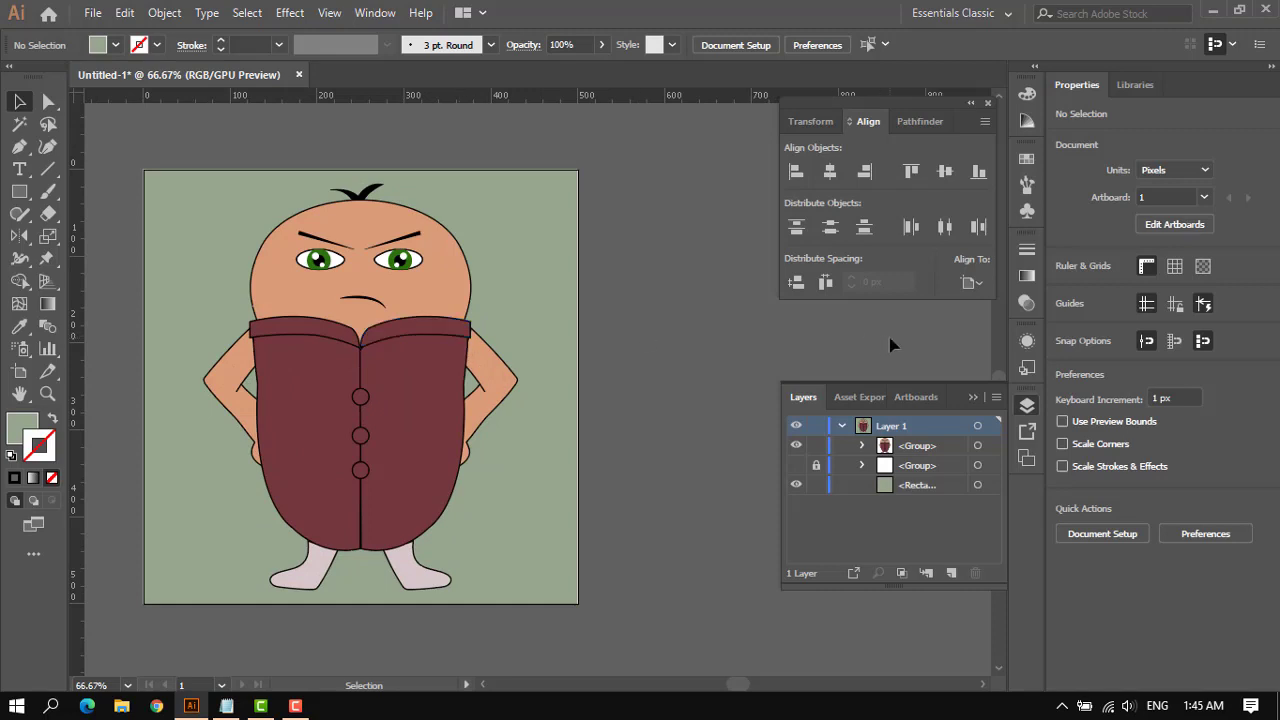
{"action": "key", "text": "ctrl+minus"}
{"action": "scroll", "coordinate": [363, 275], "scroll_direction": "up", "scroll_amount": 2}
{"action": "scroll", "coordinate": [729, 294], "scroll_direction": "down", "scroll_amount": 1}
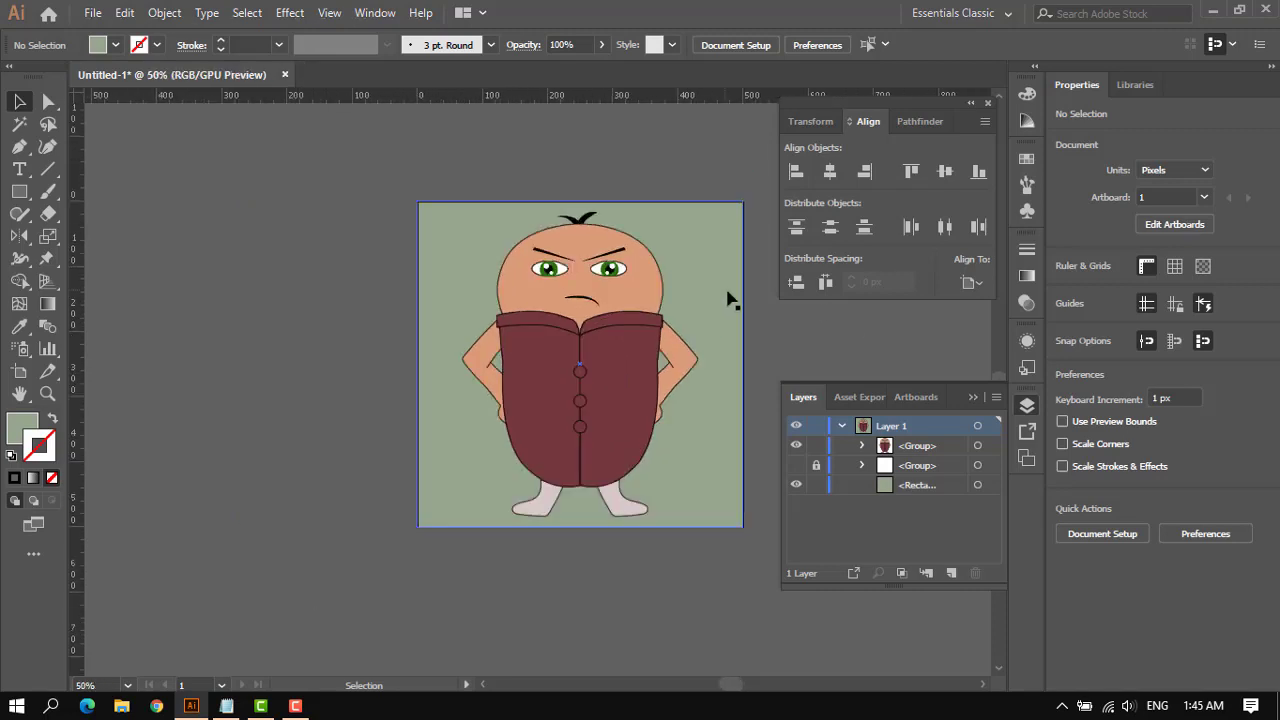
{"action": "scroll", "coordinate": [753, 299], "scroll_direction": "up", "scroll_amount": 2}
{"action": "key", "text": "ctrl+s"}
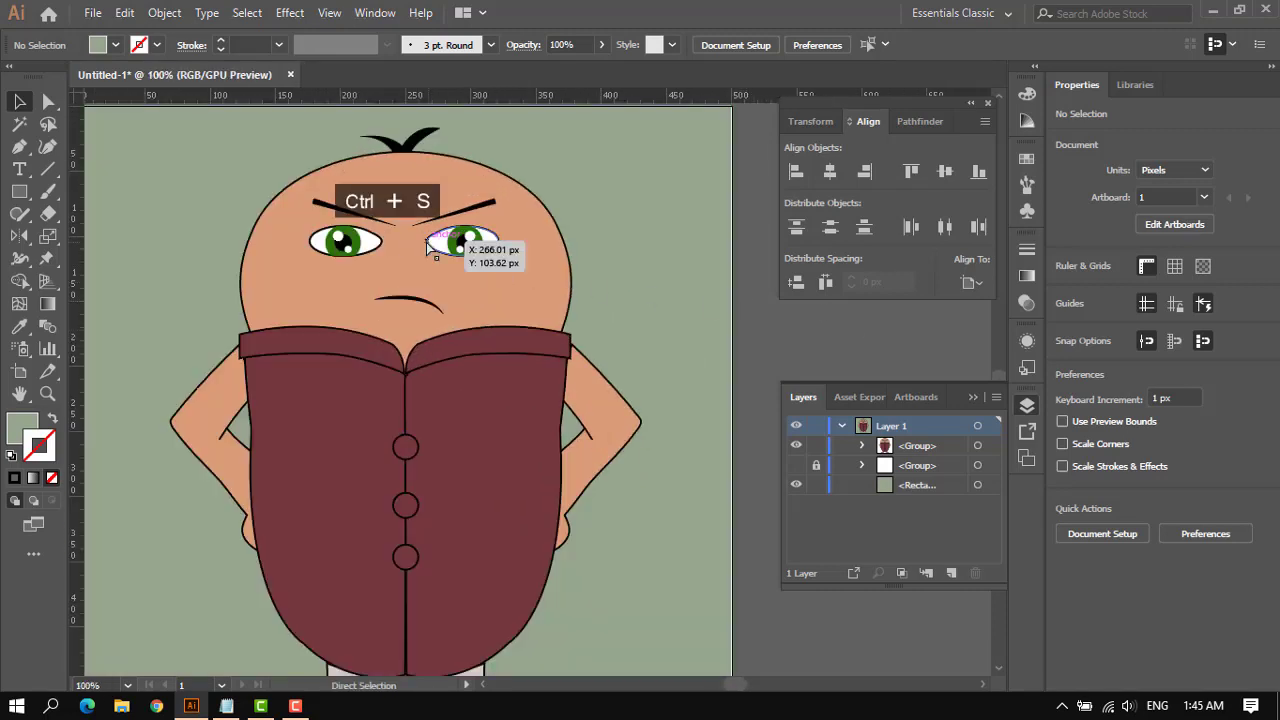
Export the illustration to the Desktop as a PNG file named cartoo.
{"action": "left_click", "coordinate": [87, 16]}
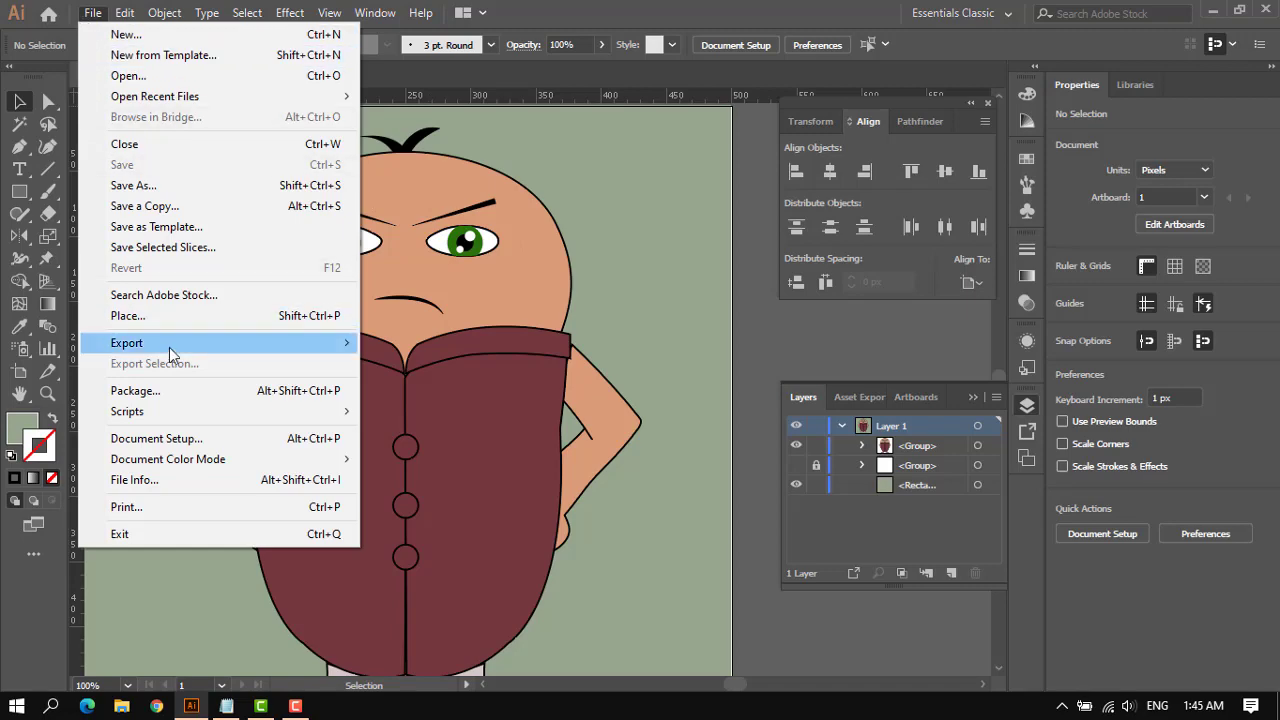
{"action": "mouse_move", "coordinate": [214, 345]}
{"action": "left_click", "coordinate": [400, 365]}
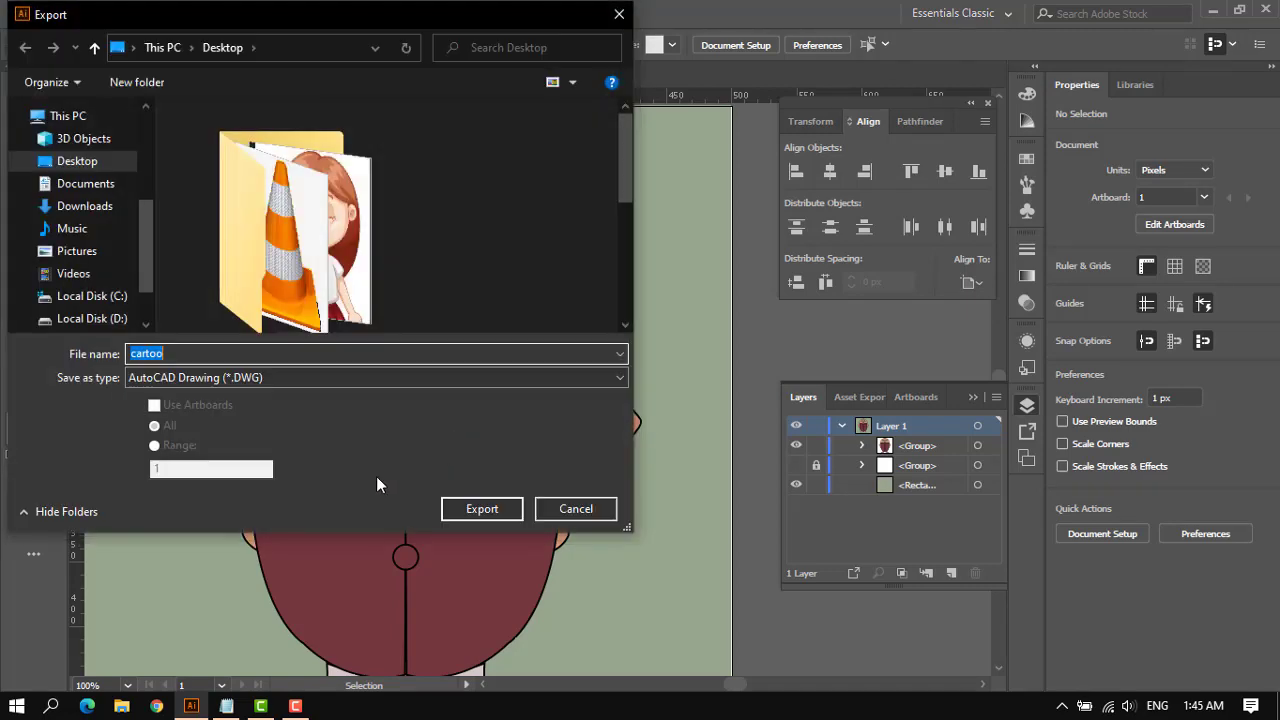
{"action": "left_click", "coordinate": [309, 378]}
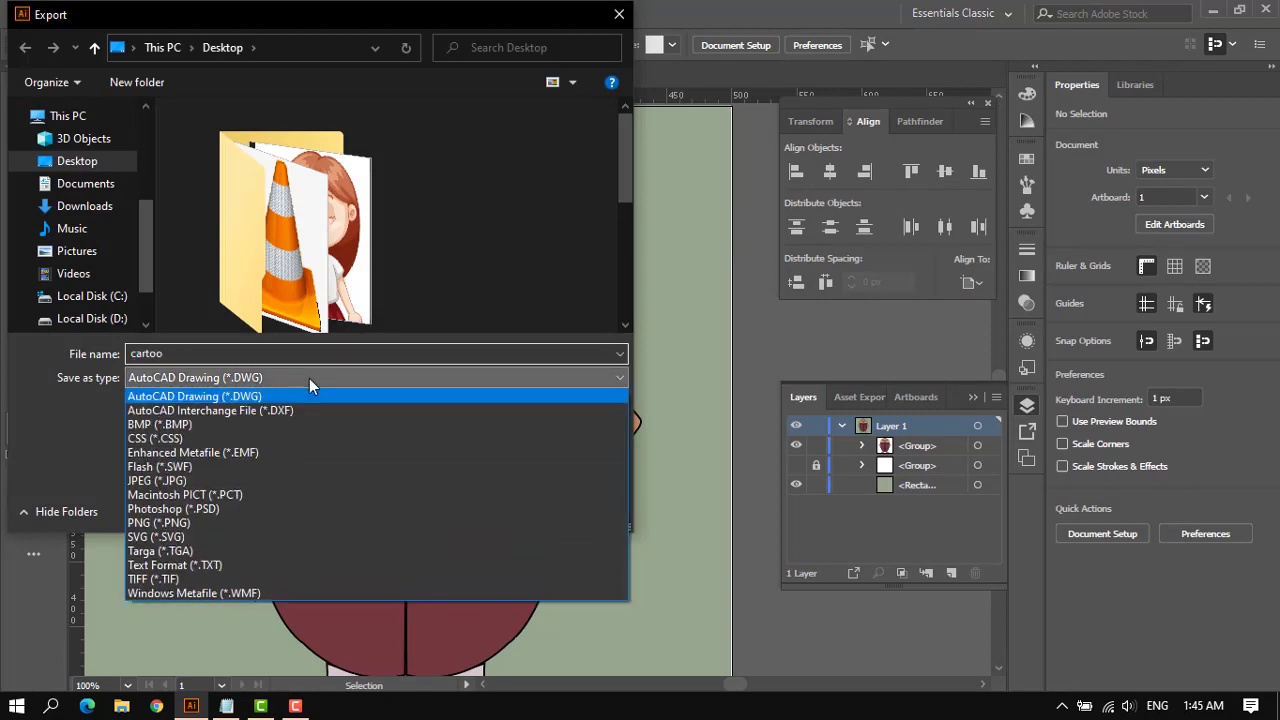
{"action": "left_click", "coordinate": [247, 521]}
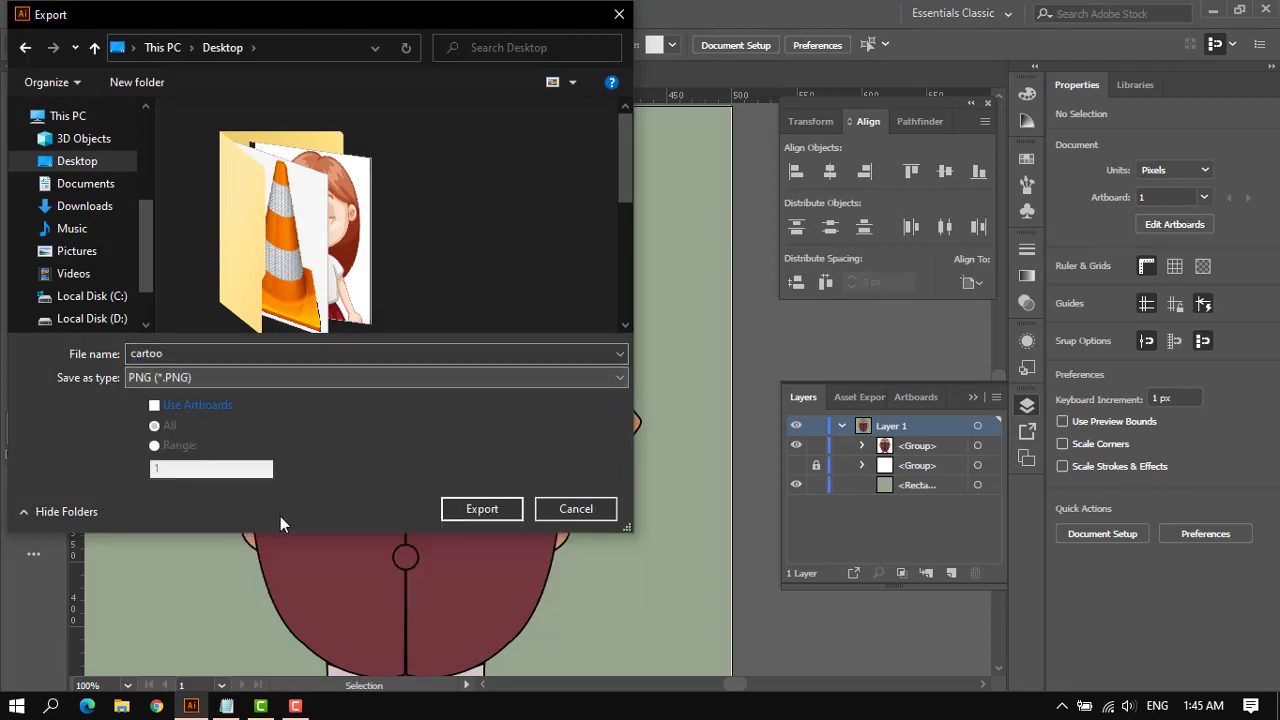
{"action": "left_click", "coordinate": [478, 512]}
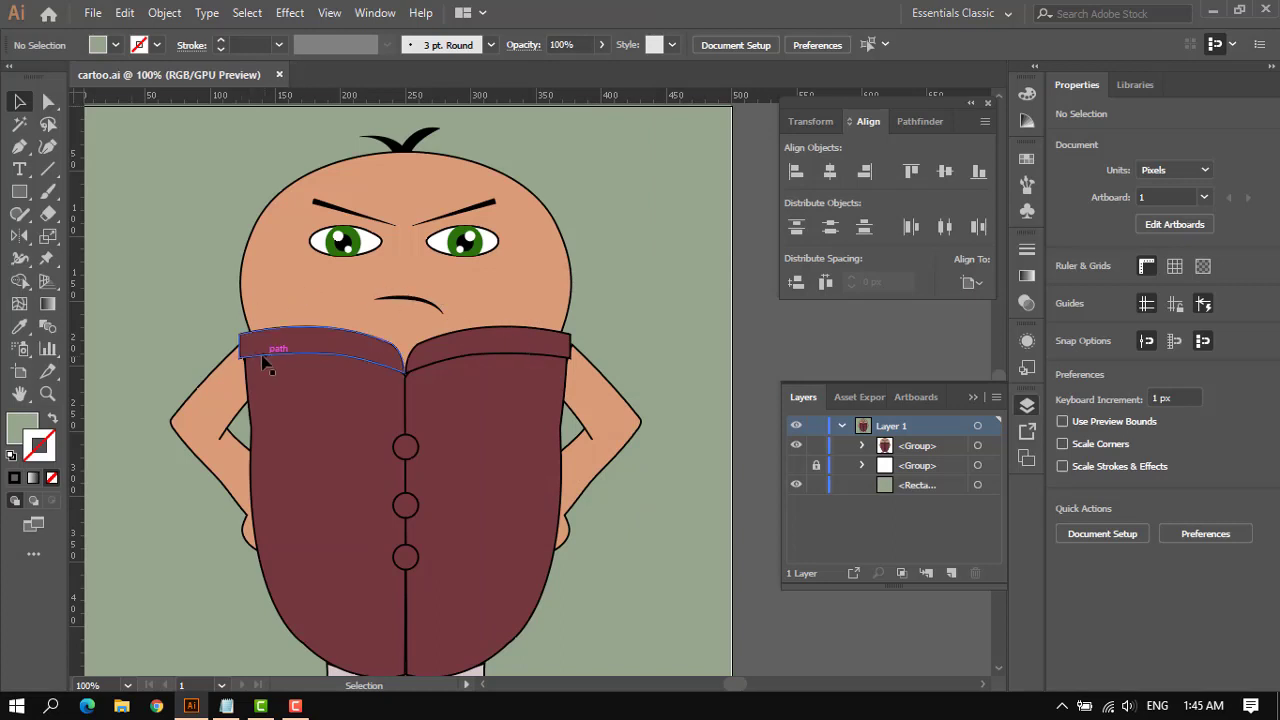
{"action": "key", "text": "ctrl+0"}
{"action": "key", "text": "ctrl+1"}
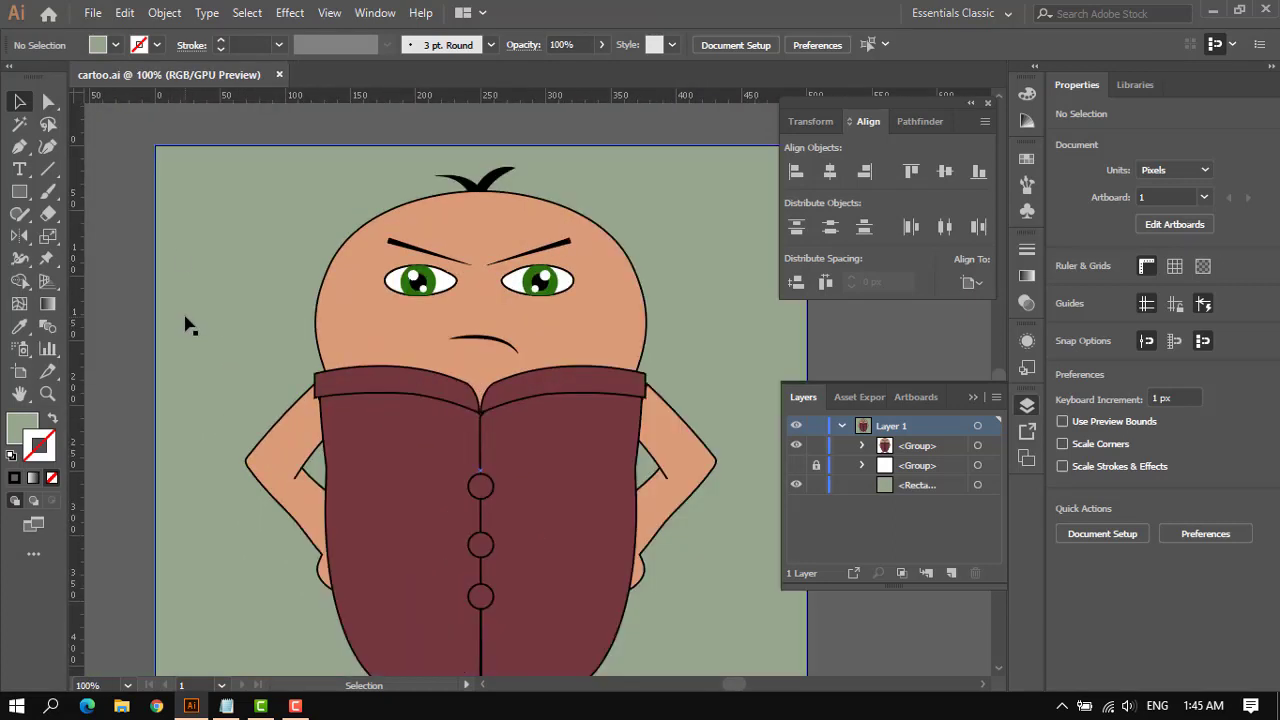